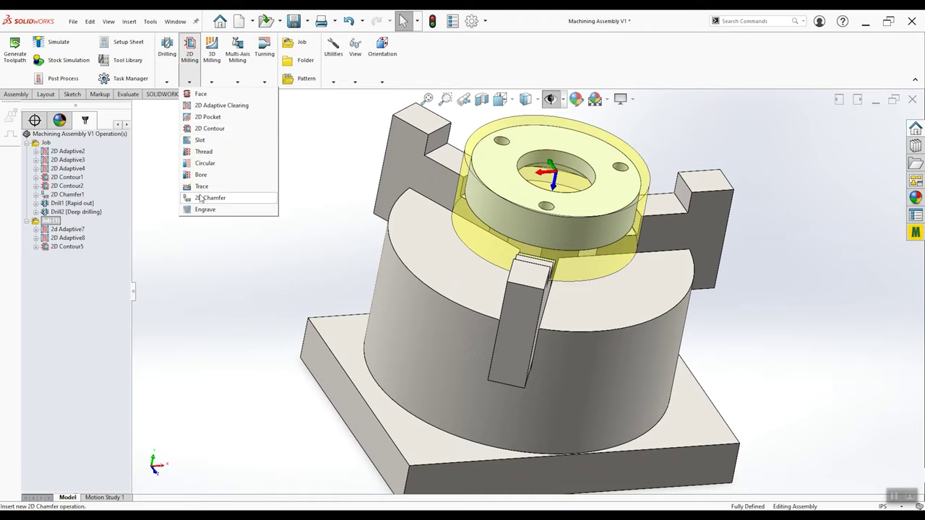
# Add a 2D Adaptive Clearing operation, review its geometry, heights, passes and linking tabs, then discard it
pyautogui.click(211, 82)
pyautogui.click(212, 83)
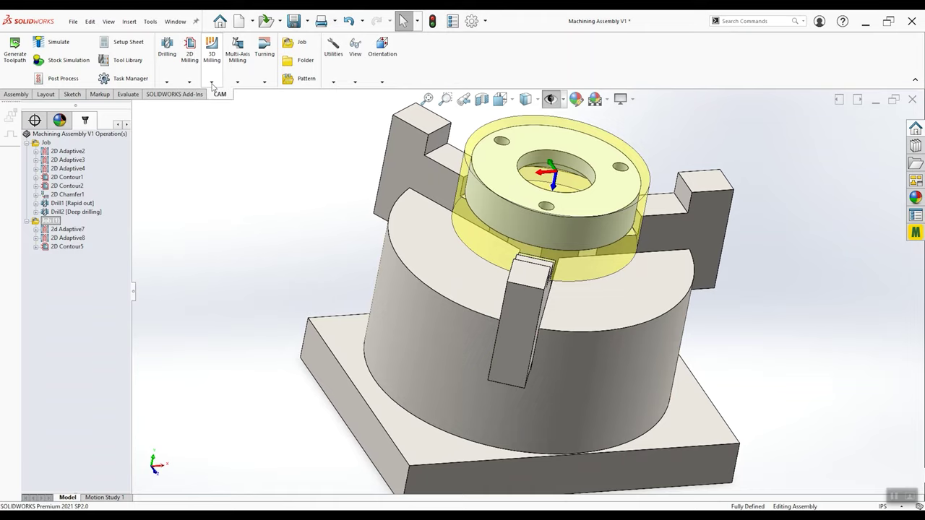
pyautogui.click(211, 82)
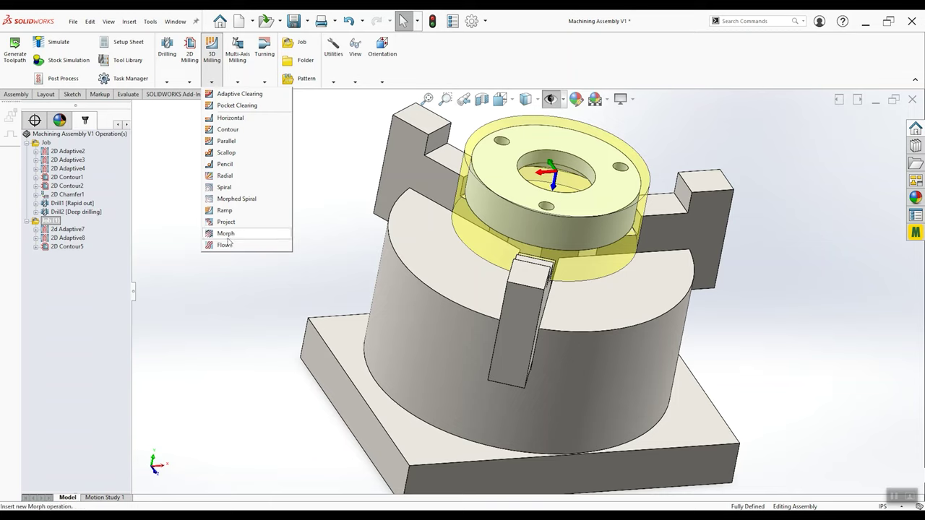
pyautogui.click(189, 81)
pyautogui.click(189, 82)
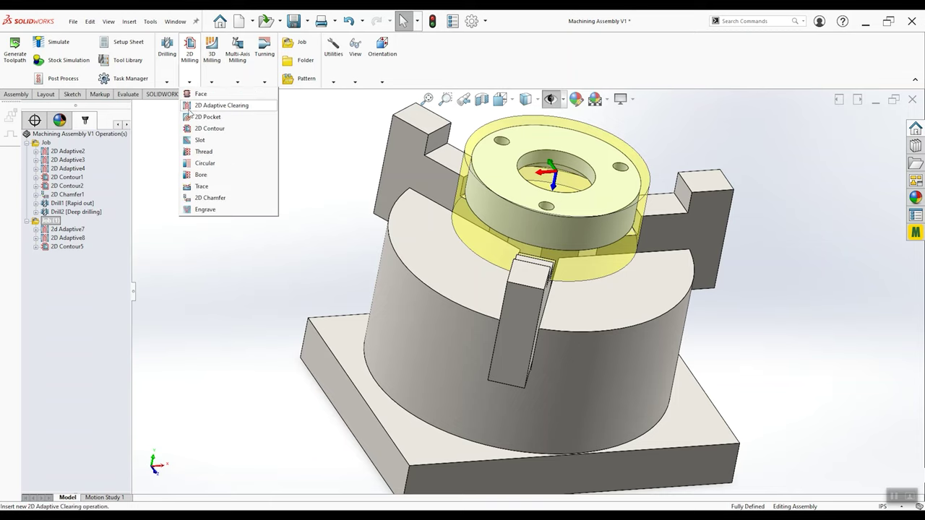
pyautogui.click(190, 107)
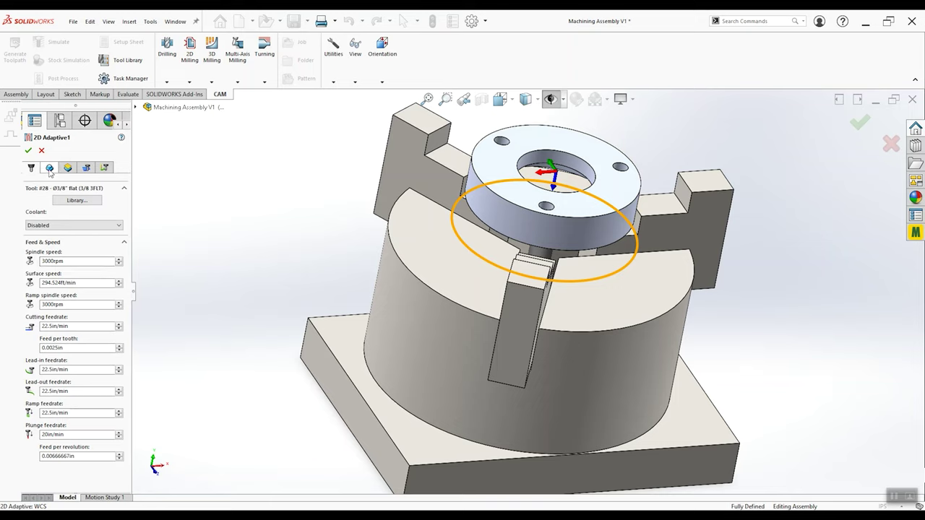
pyautogui.click(50, 168)
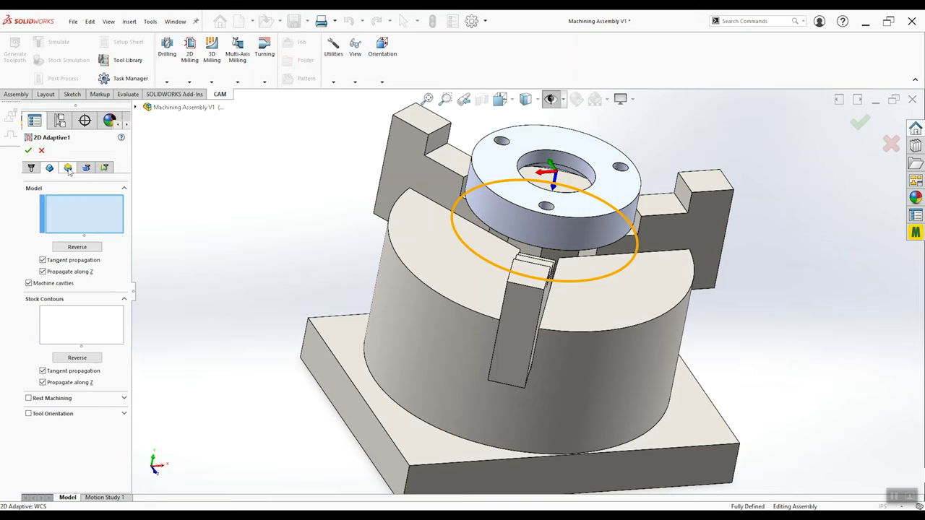
pyautogui.click(68, 171)
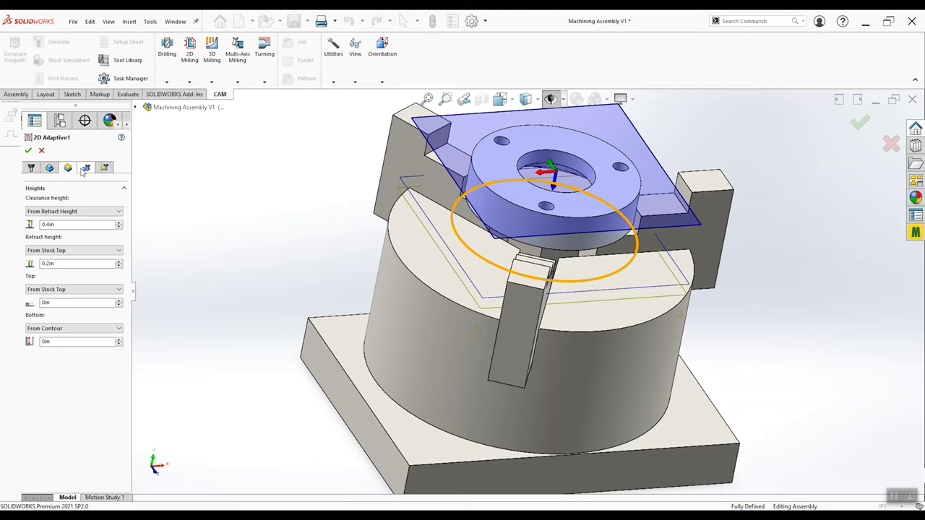
pyautogui.click(84, 169)
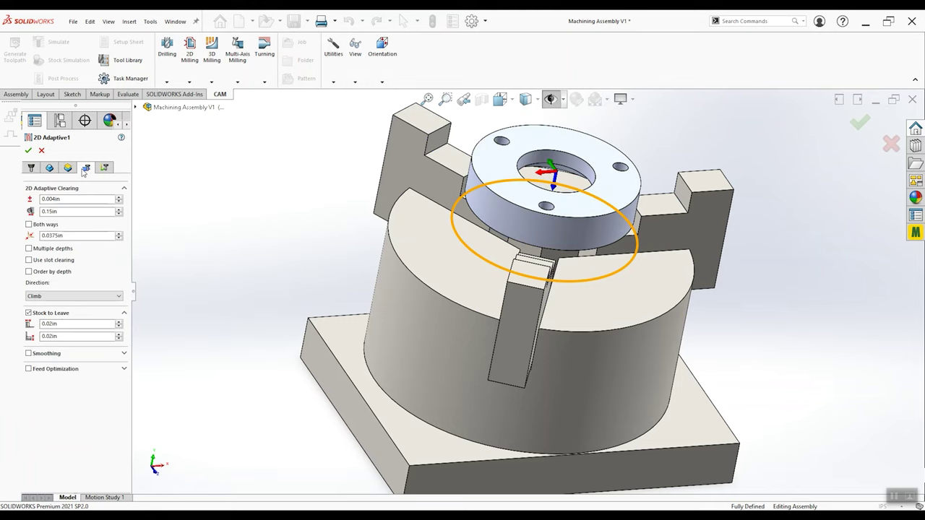
pyautogui.click(102, 171)
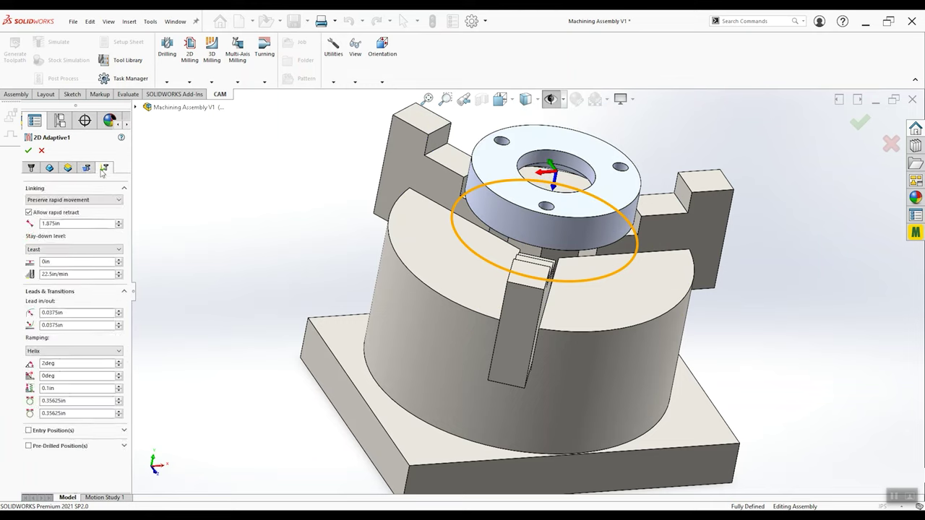
pyautogui.click(42, 151)
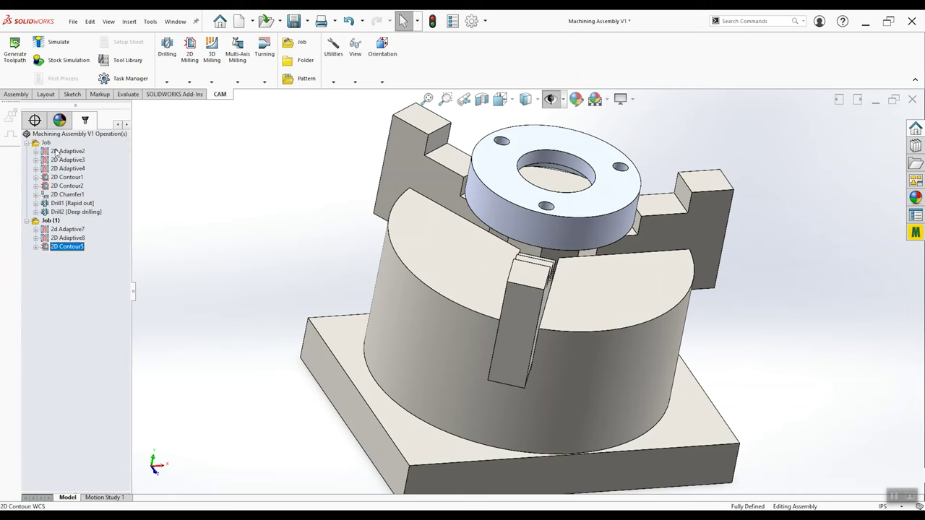
# Review and discard a 3D Adaptive Clearing operation, then add a new Drill operation
pyautogui.click(212, 83)
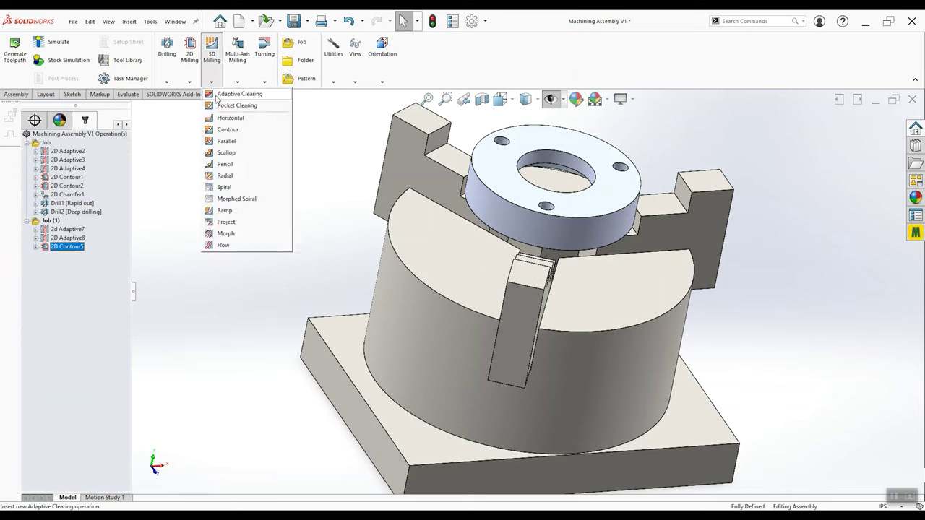
pyautogui.click(216, 96)
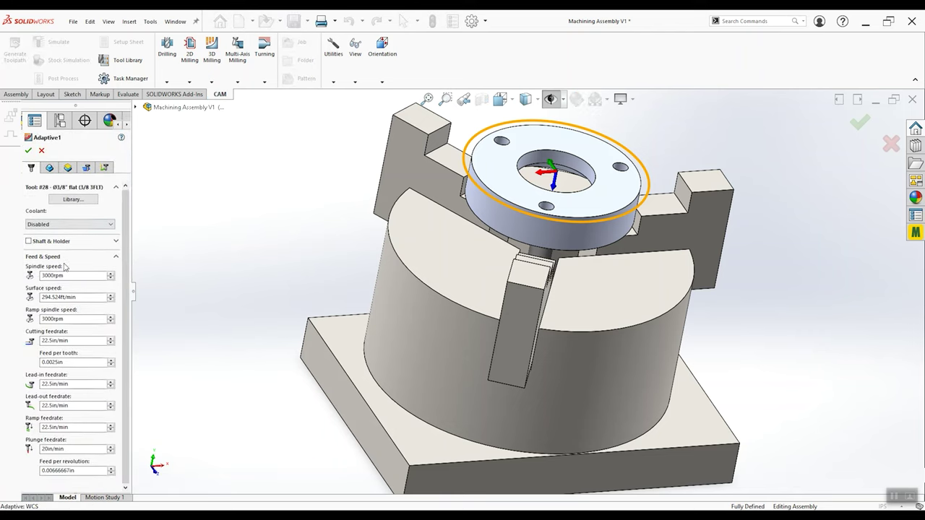
pyautogui.click(50, 168)
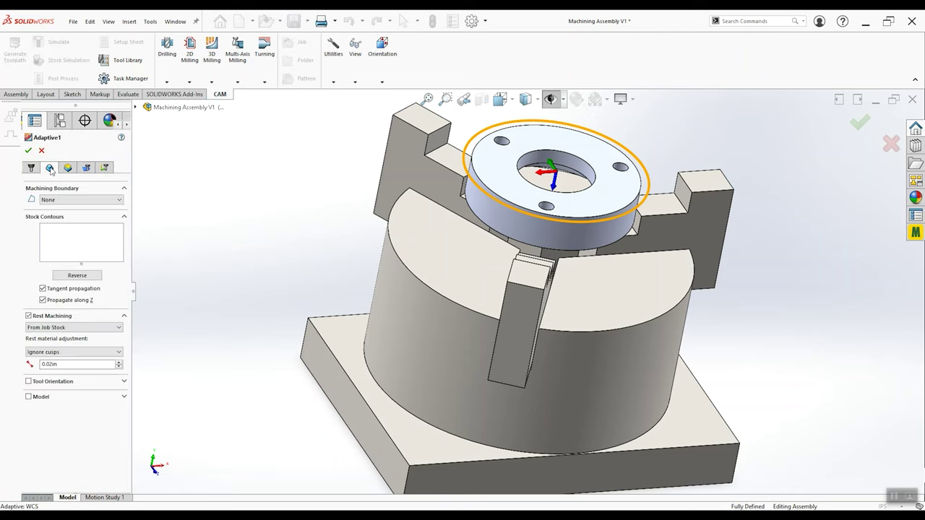
pyautogui.click(68, 169)
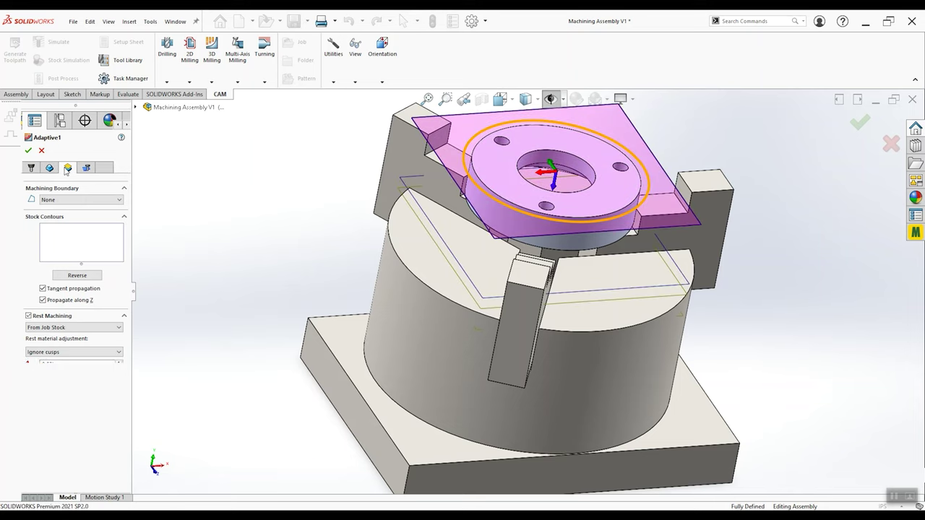
pyautogui.click(85, 169)
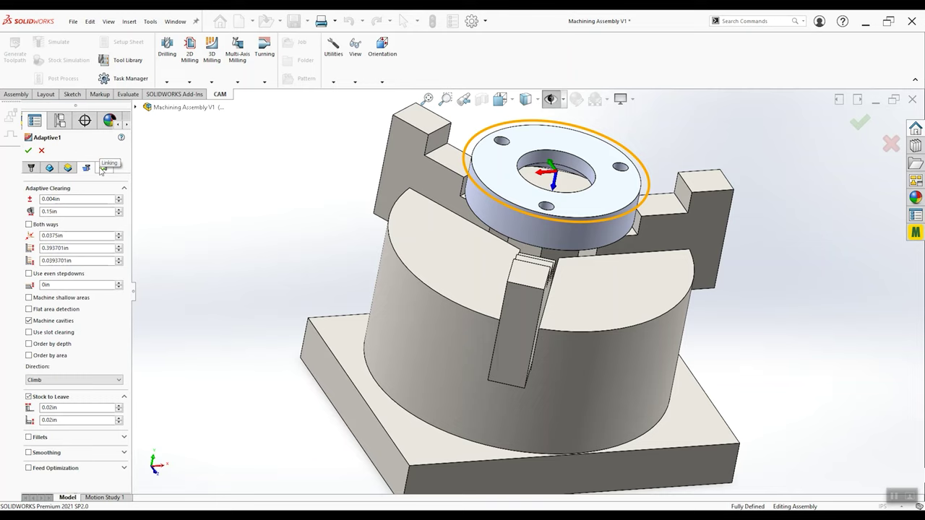
pyautogui.click(104, 168)
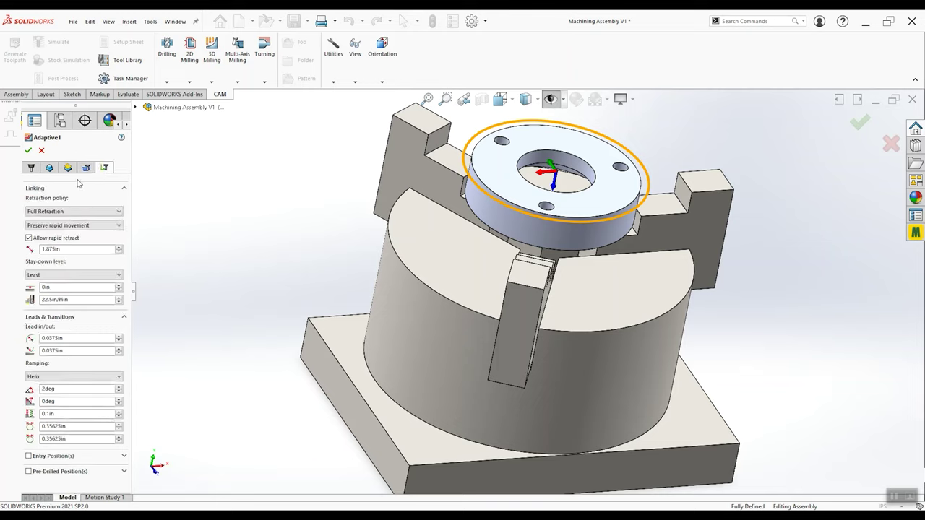
pyautogui.click(42, 151)
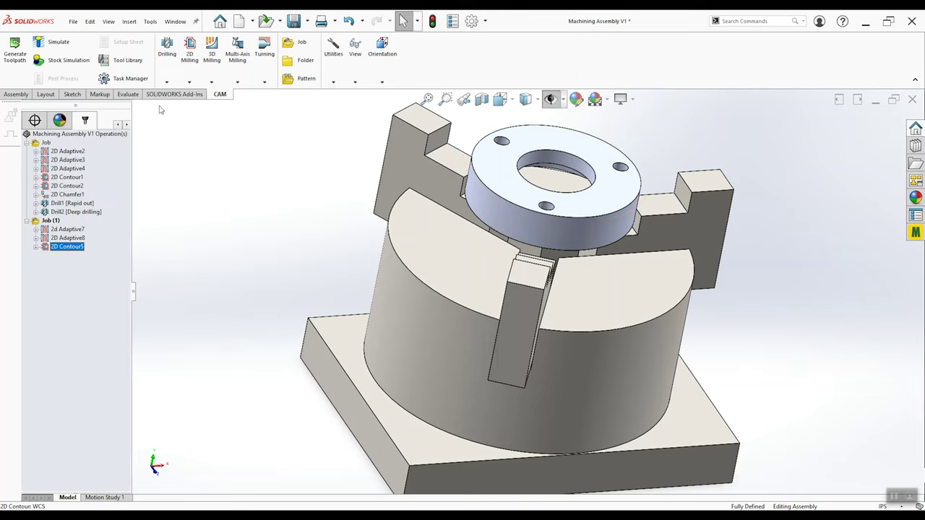
pyautogui.click(168, 82)
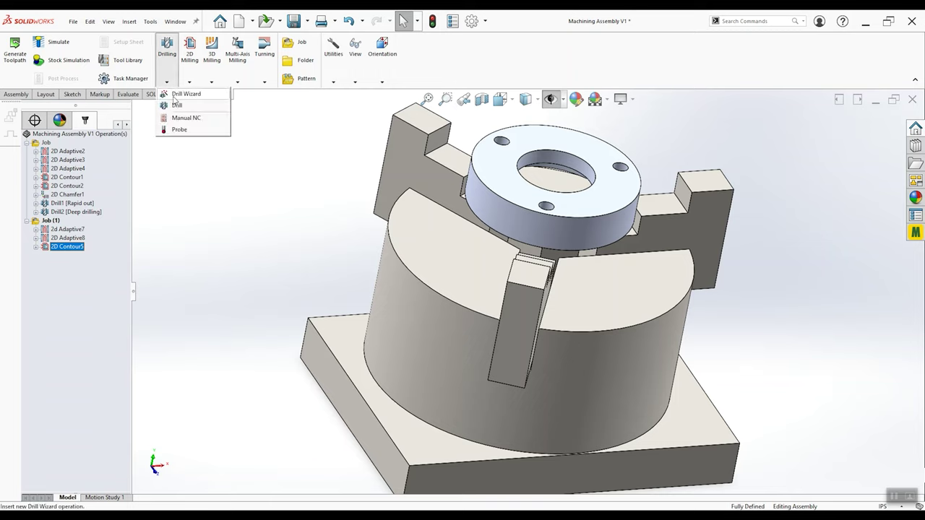
pyautogui.click(176, 106)
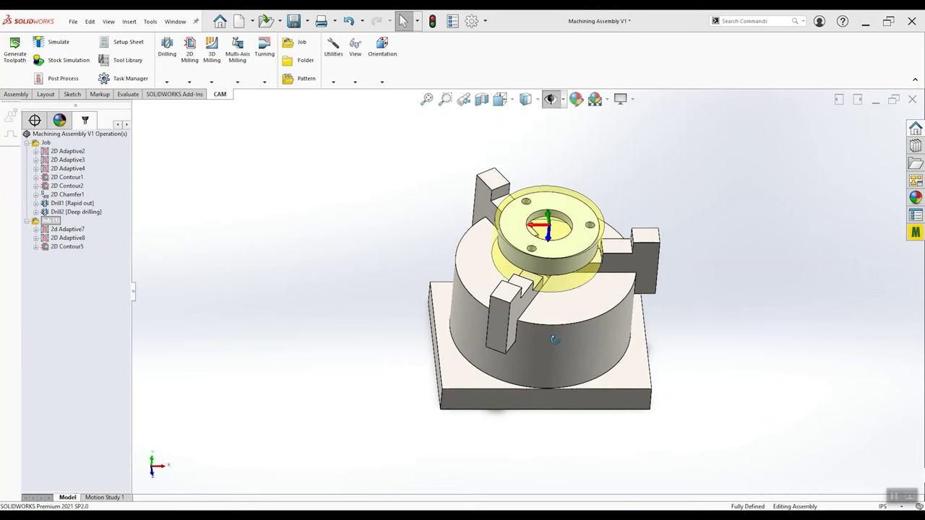
pyautogui.moveTo(555, 340); pyautogui.dragTo(499, 285, button='middle')
pyautogui.scroll(-3, 498, 285)
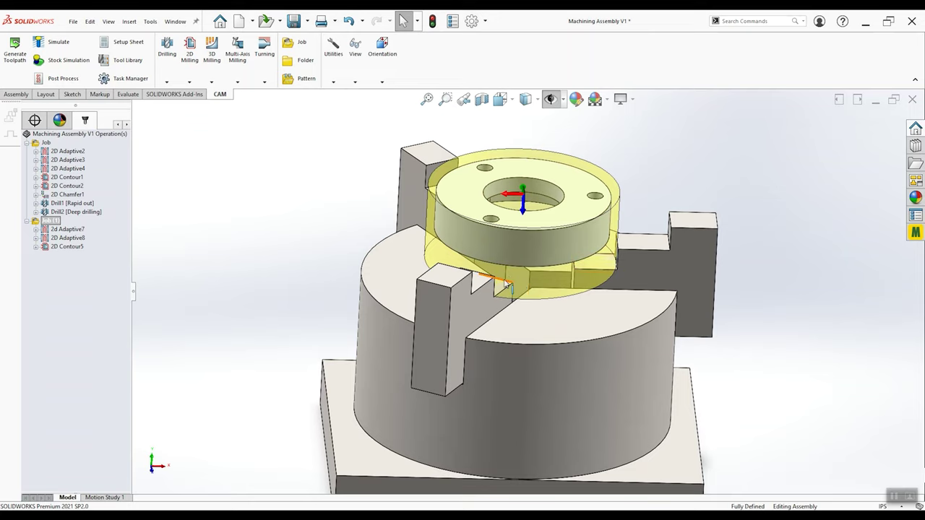
# Orbit the chuck and display the 2d Adaptive7 toolpath around the spring cup
pyautogui.moveTo(540, 283); pyautogui.dragTo(567, 426, button='middle')
pyautogui.moveTo(572, 499); pyautogui.dragTo(561, 330, button='middle')
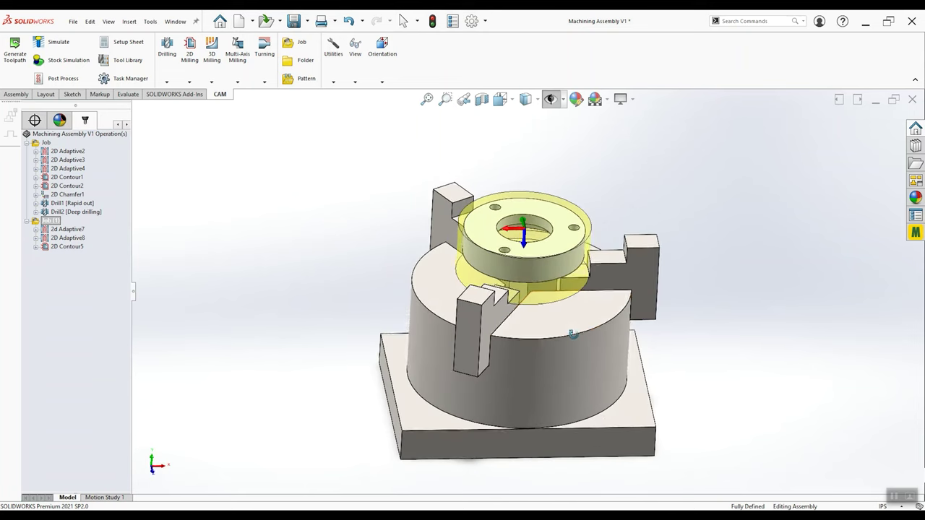
pyautogui.scroll(-2, 567, 309)
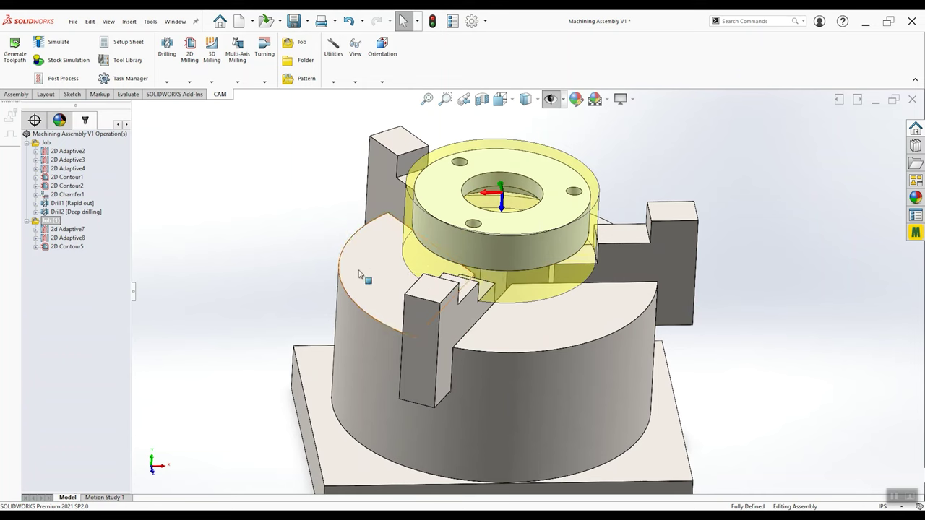
pyautogui.click(75, 233)
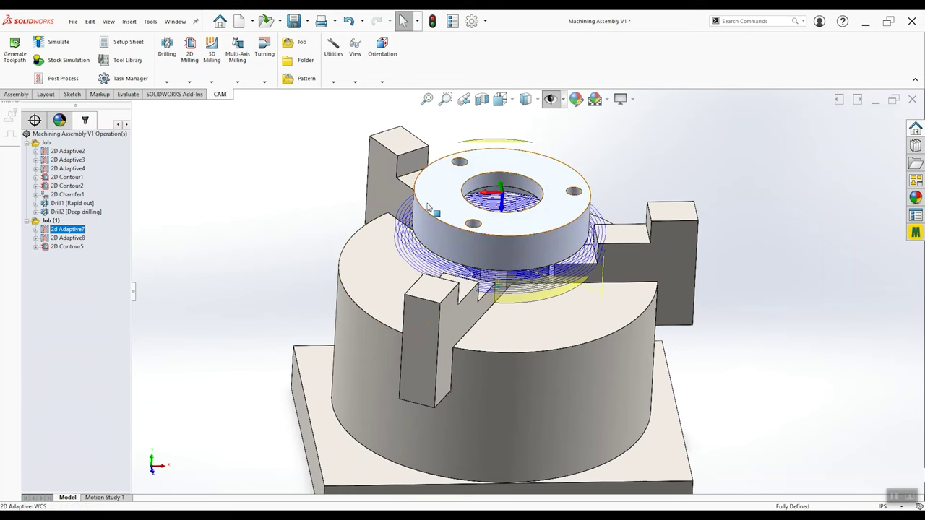
pyautogui.click(444, 177)
pyautogui.moveTo(444, 177); pyautogui.dragTo(535, 183, button='middle')
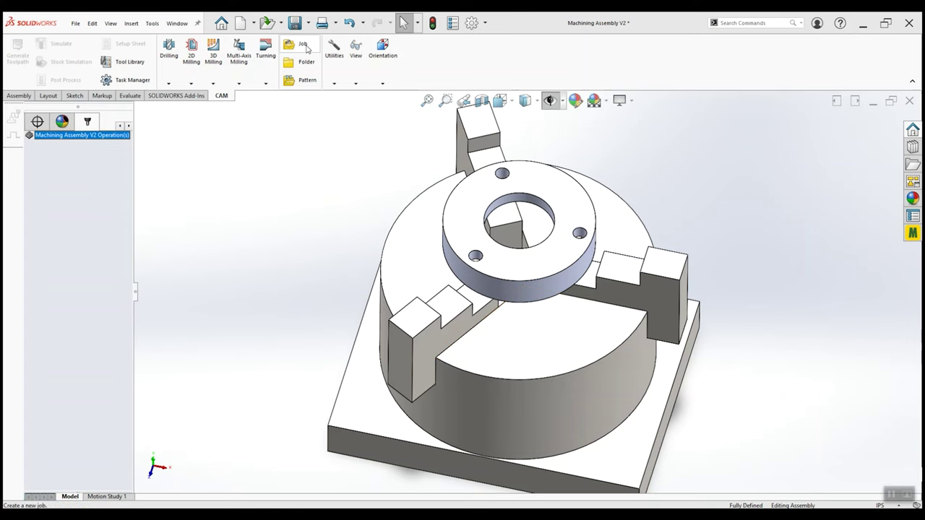
# Create a new milling Job for Machining Assembly V2 and inspect the chuck and stock box
pyautogui.click(305, 46)
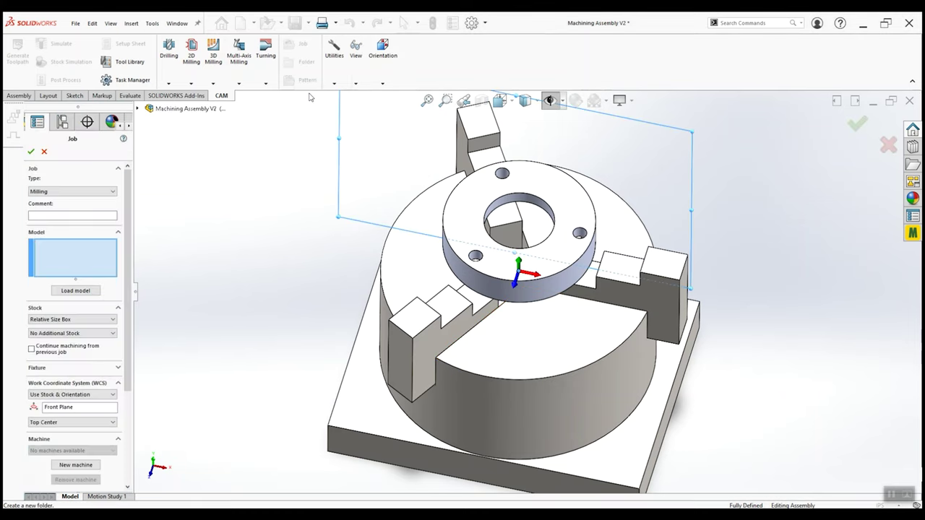
pyautogui.moveTo(463, 398); pyautogui.dragTo(257, 331, button='middle')
pyautogui.moveTo(128, 318); pyautogui.dragTo(126, 381)
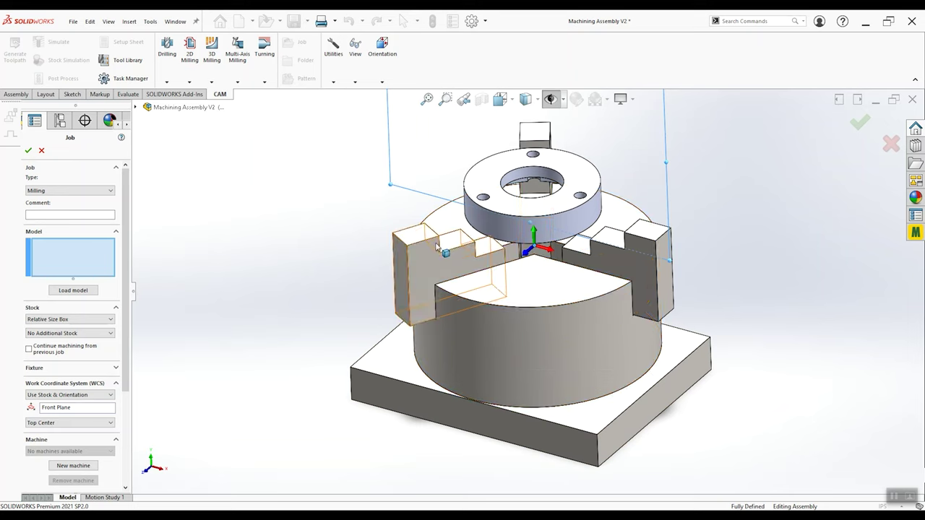
pyautogui.moveTo(534, 232); pyautogui.dragTo(541, 185, button='middle')
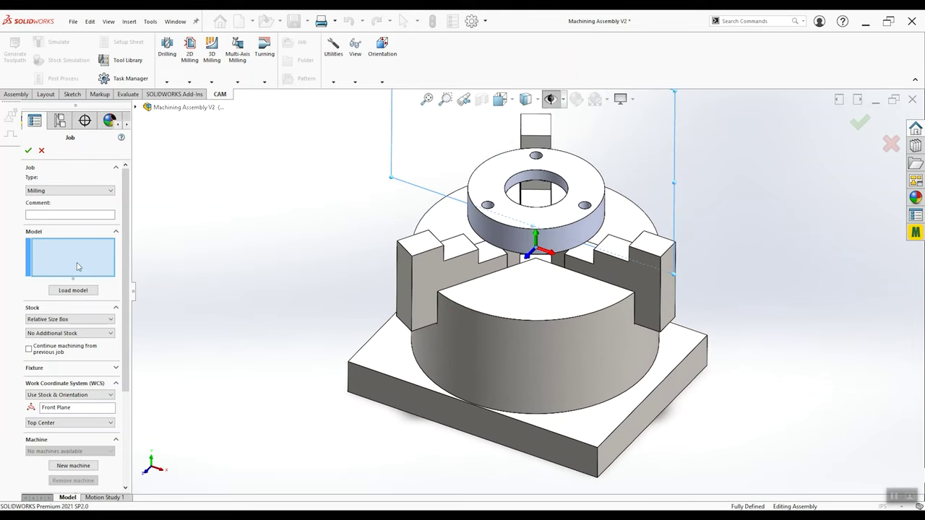
pyautogui.click(508, 214)
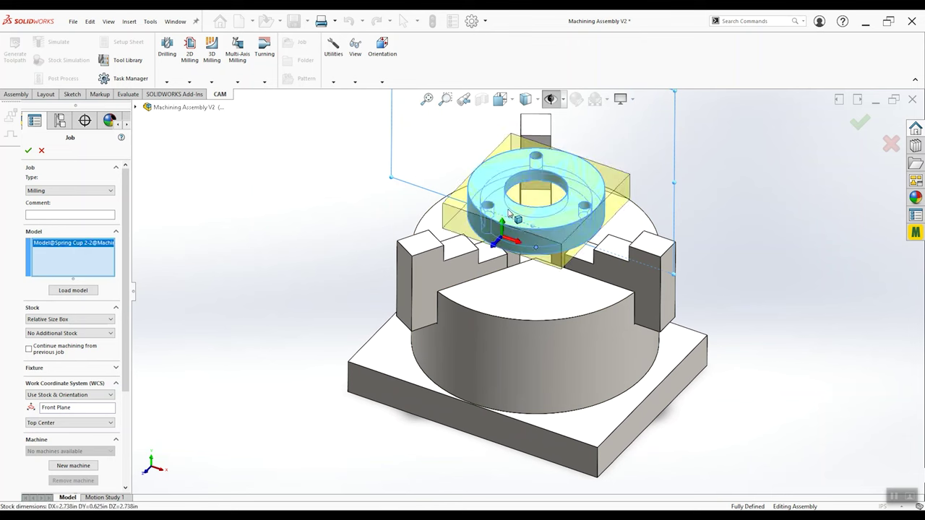
pyautogui.moveTo(539, 185); pyautogui.dragTo(519, 153, button='middle')
pyautogui.scroll(-3, 519, 152)
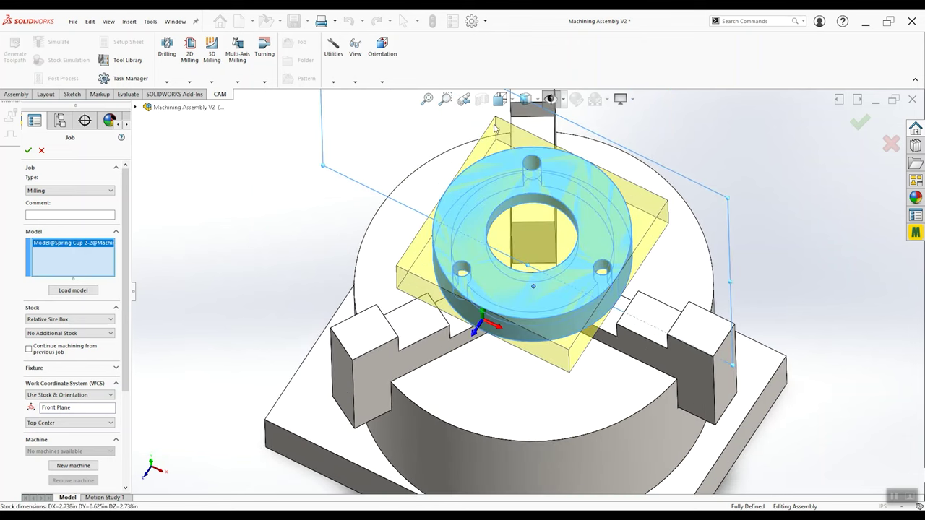
pyautogui.moveTo(790, 298); pyautogui.dragTo(749, 232, button='middle')
pyautogui.scroll(2, 749, 232)
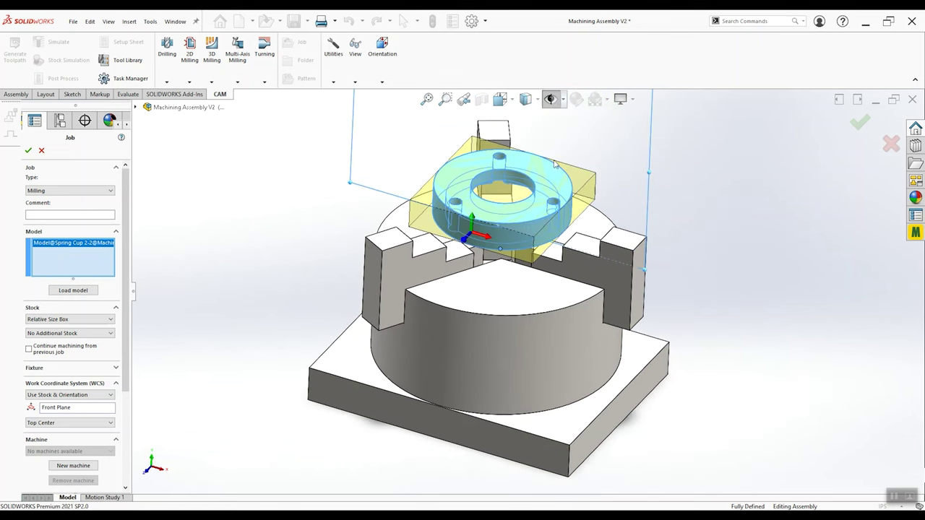
pyautogui.scroll(-3, 555, 163)
pyautogui.moveTo(534, 173); pyautogui.dragTo(477, 192, button='middle')
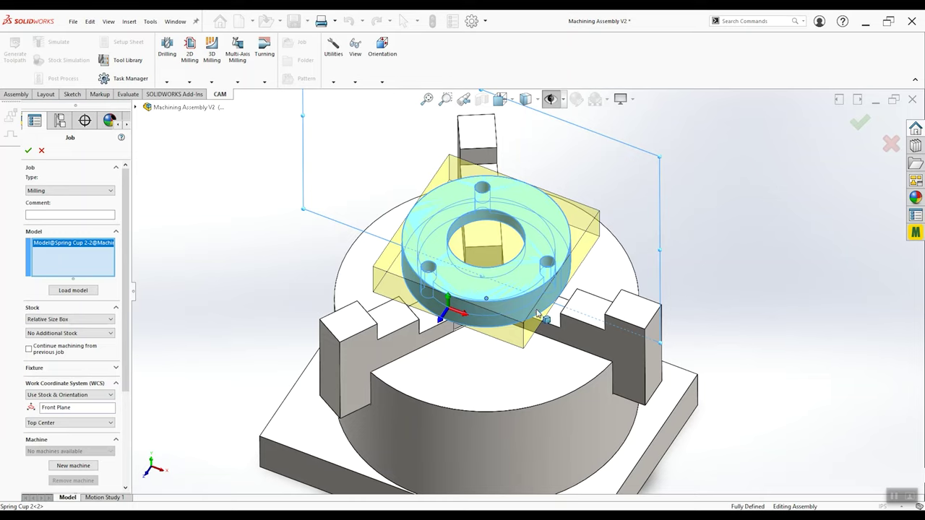
pyautogui.moveTo(497, 311); pyautogui.dragTo(470, 291, button='middle')
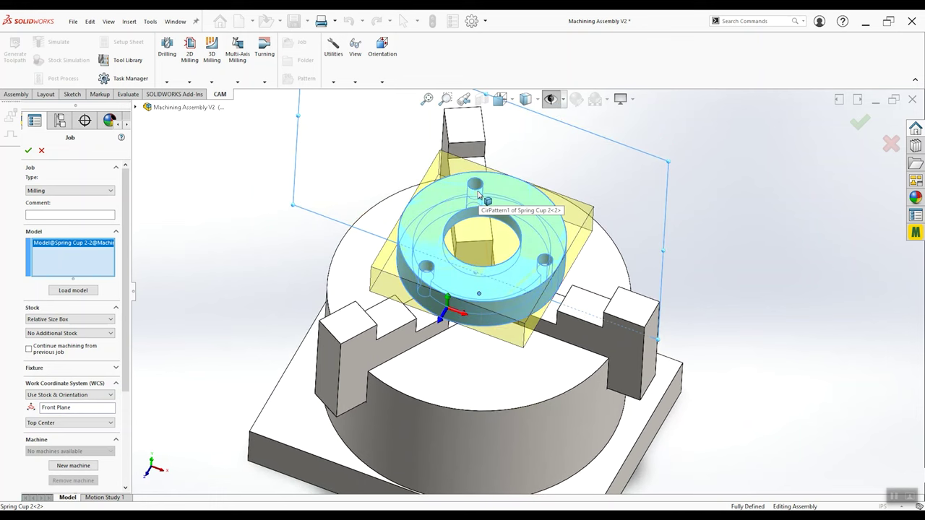
# Change the job stock type to Cylindrical
pyautogui.click(63, 319)
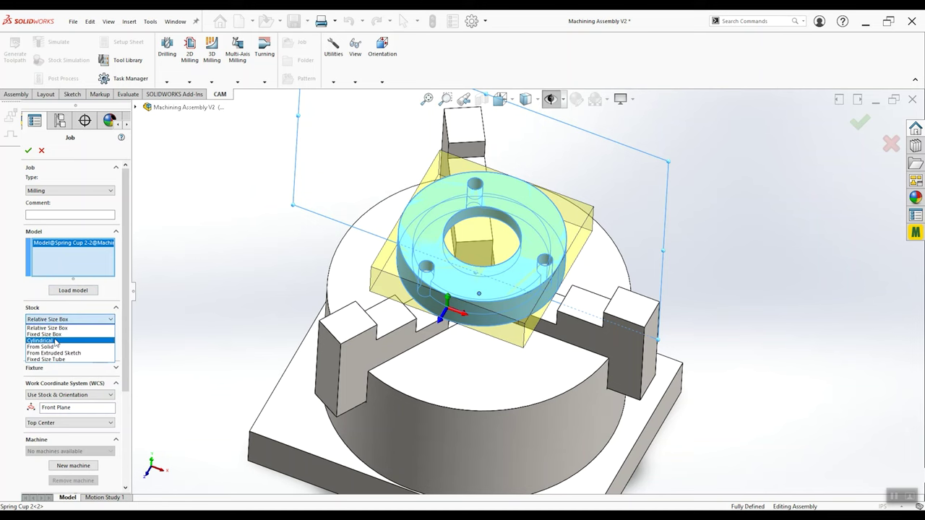
pyautogui.click(63, 340)
pyautogui.moveTo(419, 394); pyautogui.dragTo(615, 314, button='middle')
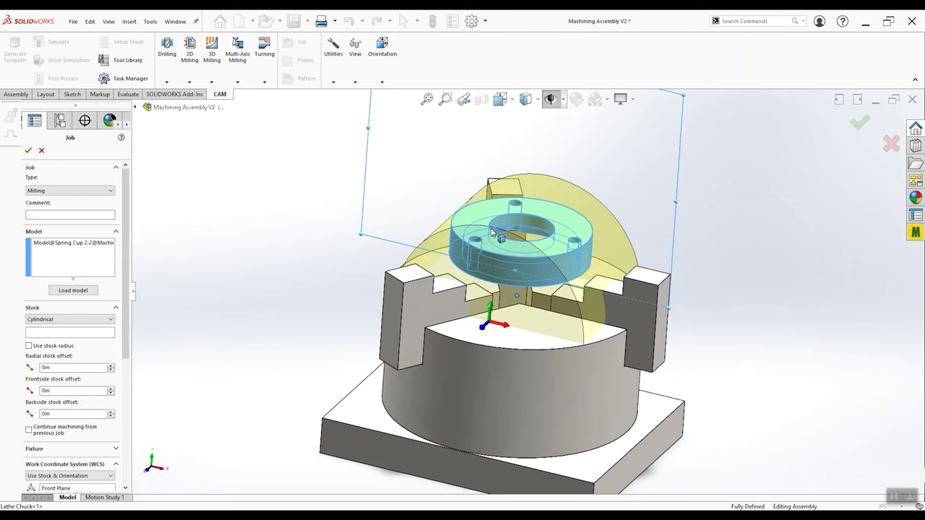
pyautogui.moveTo(547, 282)
pyautogui.mouseDown(button='middle')
pyautogui.moveTo(539, 300)
pyautogui.moveTo(520, 289)
pyautogui.moveTo(547, 258)
pyautogui.moveTo(535, 278)
pyautogui.mouseUp(button='middle')
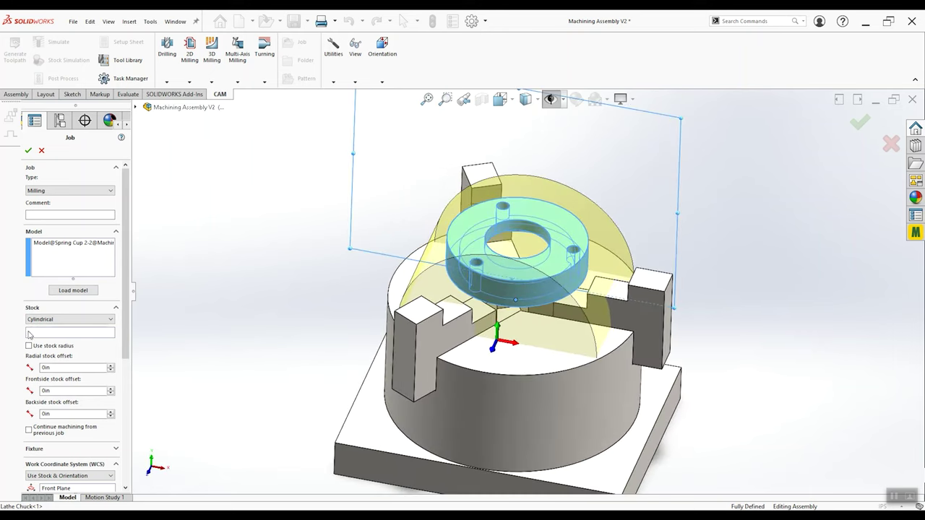
# Use the spring cup's round face as the stock's axis of revolution and inspect the result
pyautogui.click(63, 336)
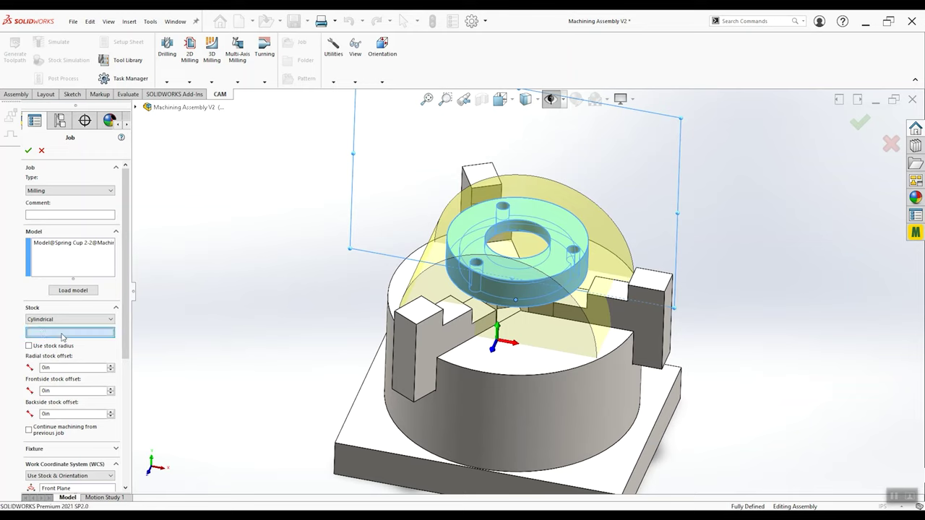
pyautogui.click(467, 281)
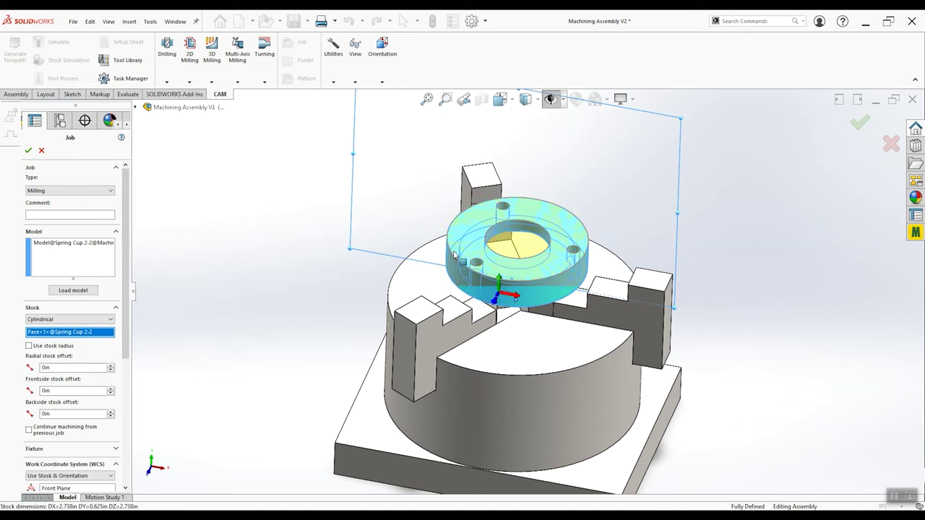
pyautogui.scroll(-3, 534, 236)
pyautogui.moveTo(535, 236); pyautogui.dragTo(472, 312, button='middle')
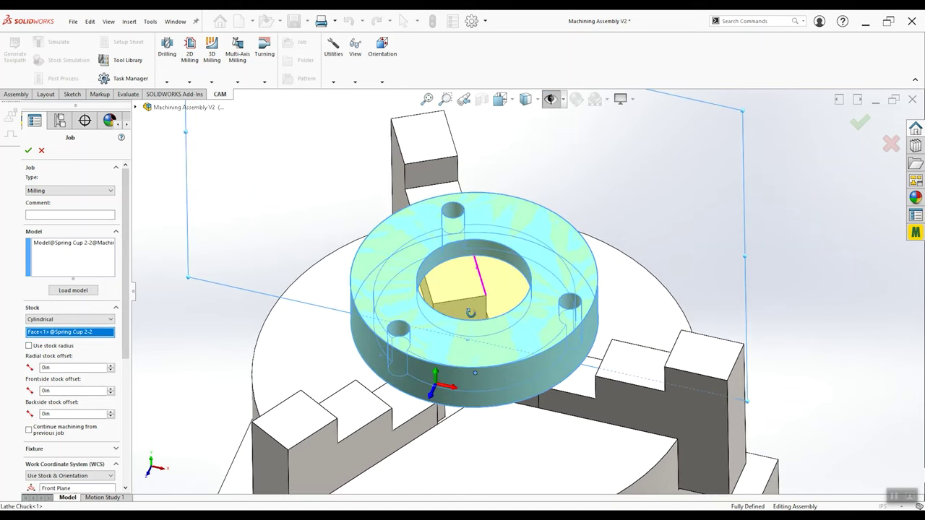
pyautogui.moveTo(485, 266); pyautogui.dragTo(473, 296, button='middle')
pyautogui.scroll(3, 466, 319)
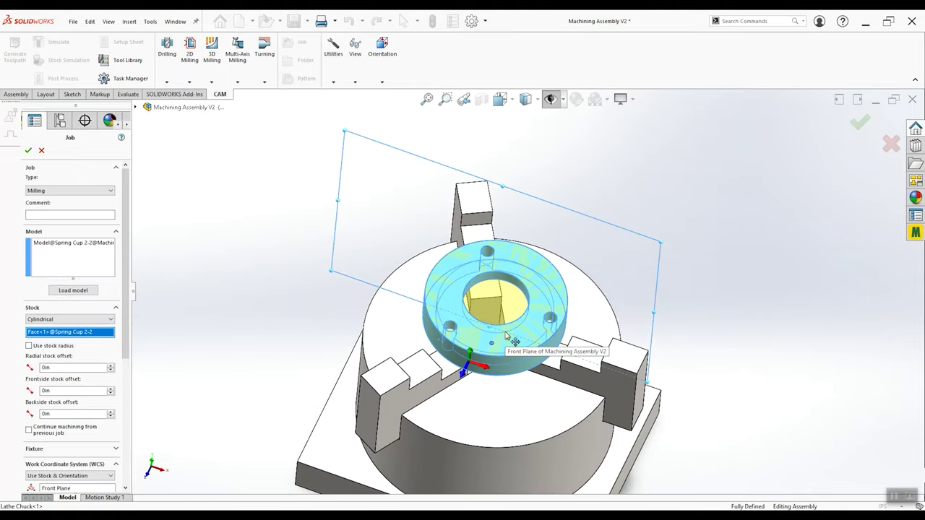
pyautogui.scroll(-3, 513, 311)
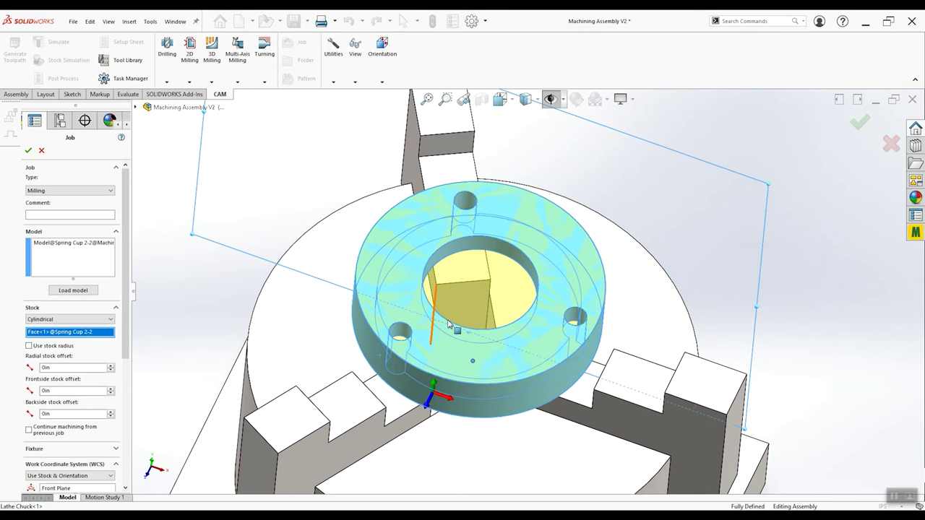
pyautogui.moveTo(448, 323); pyautogui.dragTo(444, 196, button='middle')
pyautogui.moveTo(445, 196); pyautogui.dragTo(453, 292, button='middle')
pyautogui.scroll(-2, 454, 292)
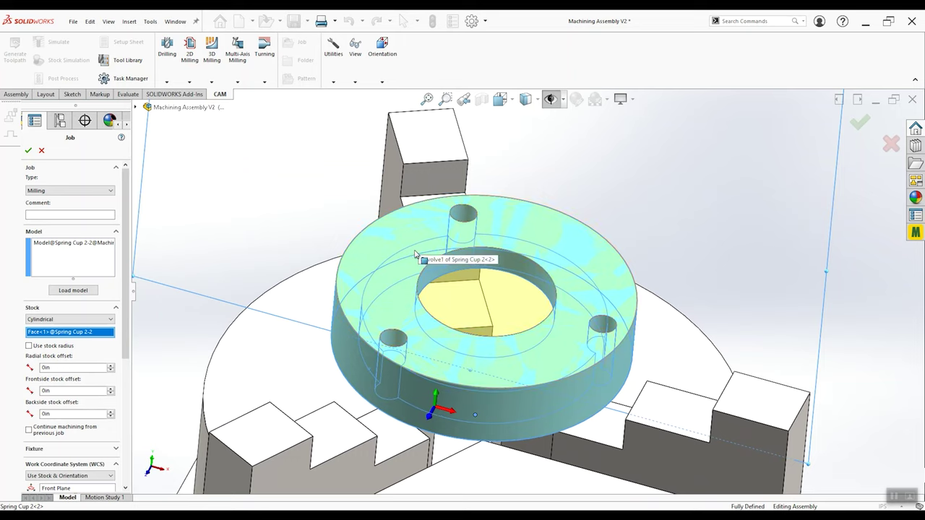
pyautogui.moveTo(388, 239)
pyautogui.mouseDown(button='middle')
pyautogui.moveTo(404, 275)
pyautogui.moveTo(386, 233)
pyautogui.mouseUp(button='middle')
pyautogui.scroll(2, 440, 251)
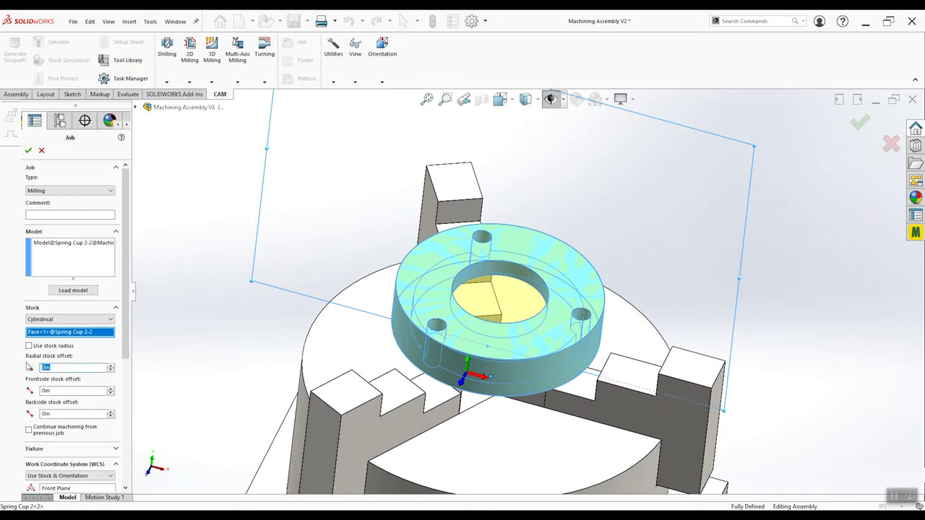
# Enter a stock value of 1 and inspect the resulting oversized stock cylinder
pyautogui.write('1')
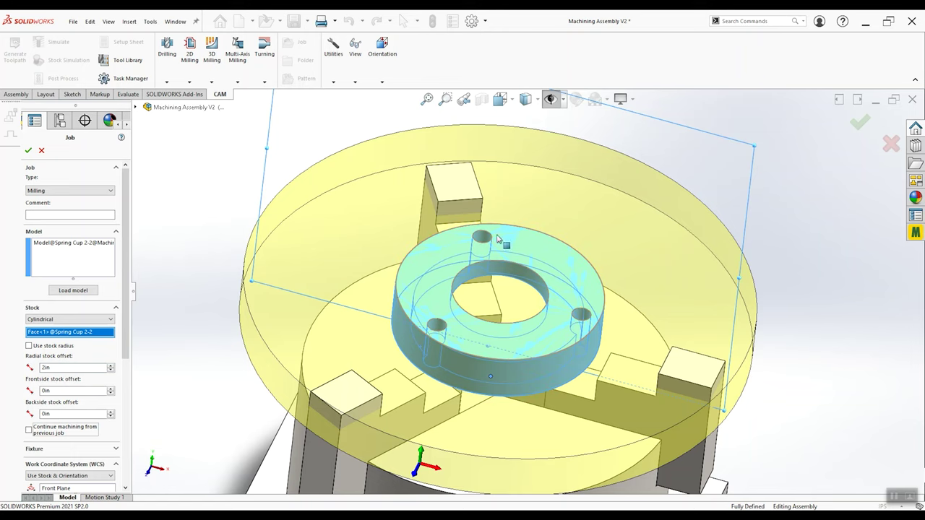
pyautogui.moveTo(415, 302); pyautogui.dragTo(436, 284, button='middle')
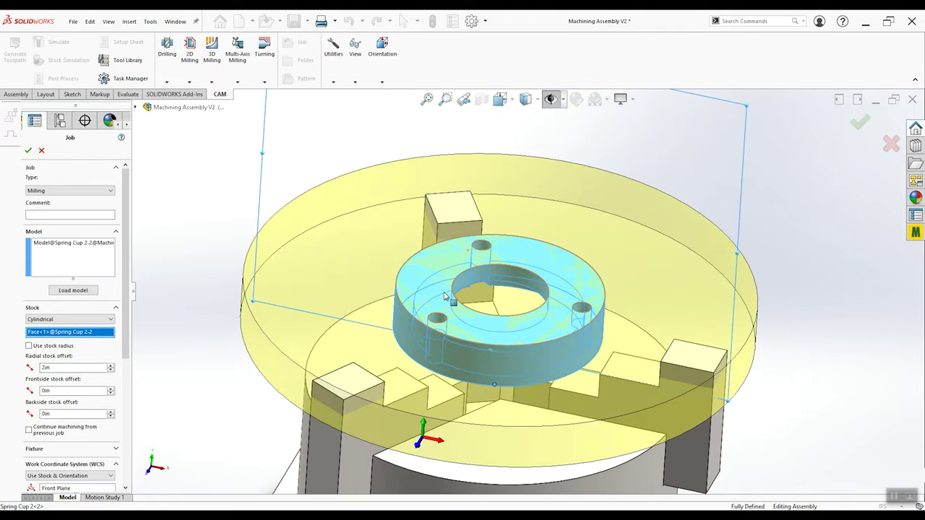
pyautogui.moveTo(446, 294); pyautogui.dragTo(459, 313, button='middle')
pyautogui.scroll(4, 509, 286)
pyautogui.moveTo(532, 351); pyautogui.dragTo(537, 192, button='middle')
pyautogui.scroll(-3, 537, 191)
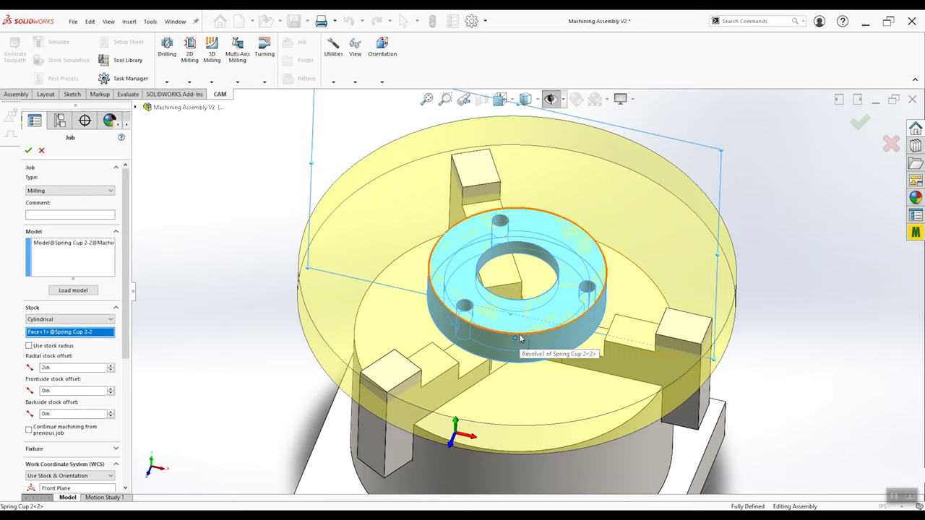
# Switch to Use stock radius with a 1.5in radius and check the stock around the chuck
pyautogui.click(29, 346)
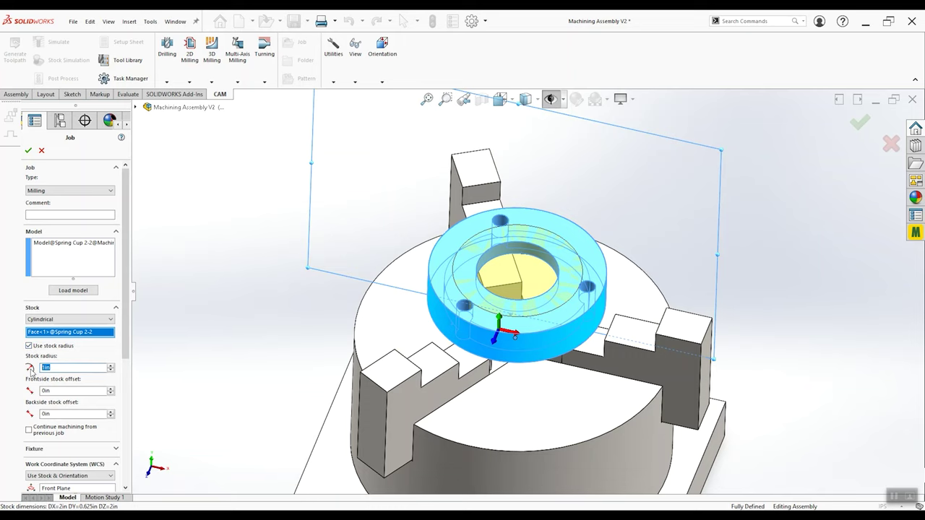
pyautogui.write('1.5')
pyautogui.press('Return')
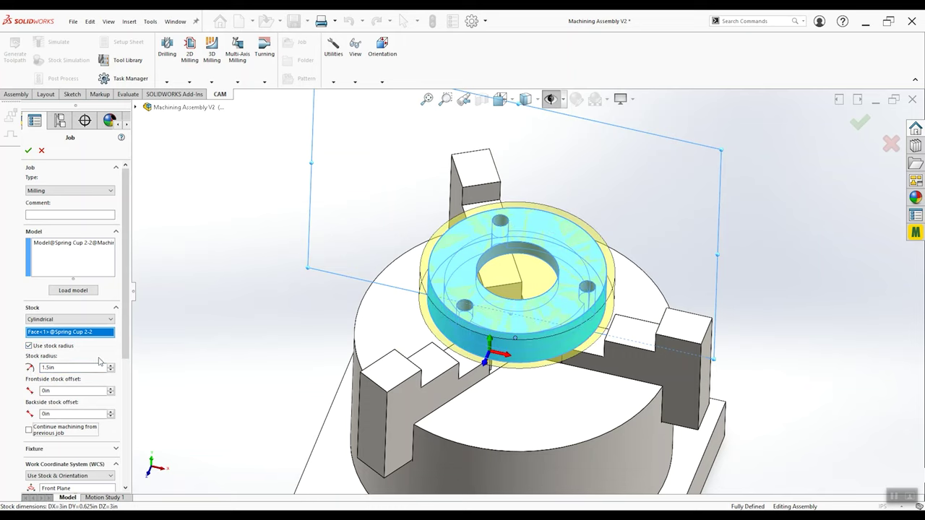
pyautogui.moveTo(506, 275); pyautogui.dragTo(433, 377, button='middle')
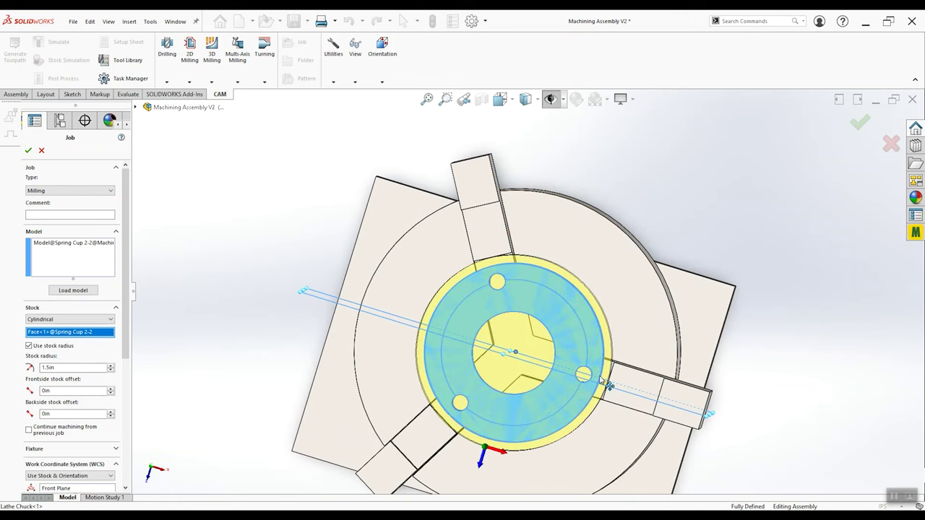
pyautogui.scroll(2, 540, 411)
pyautogui.moveTo(540, 411); pyautogui.dragTo(519, 278, button='middle')
pyautogui.scroll(-2, 530, 369)
pyautogui.moveTo(529, 369); pyautogui.dragTo(491, 278, button='middle')
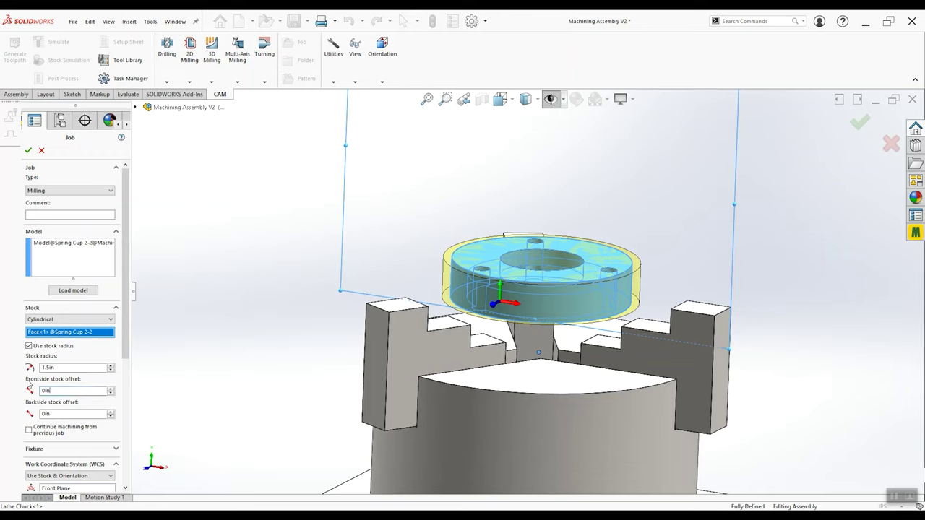
pyautogui.moveTo(439, 359); pyautogui.dragTo(489, 283, button='middle')
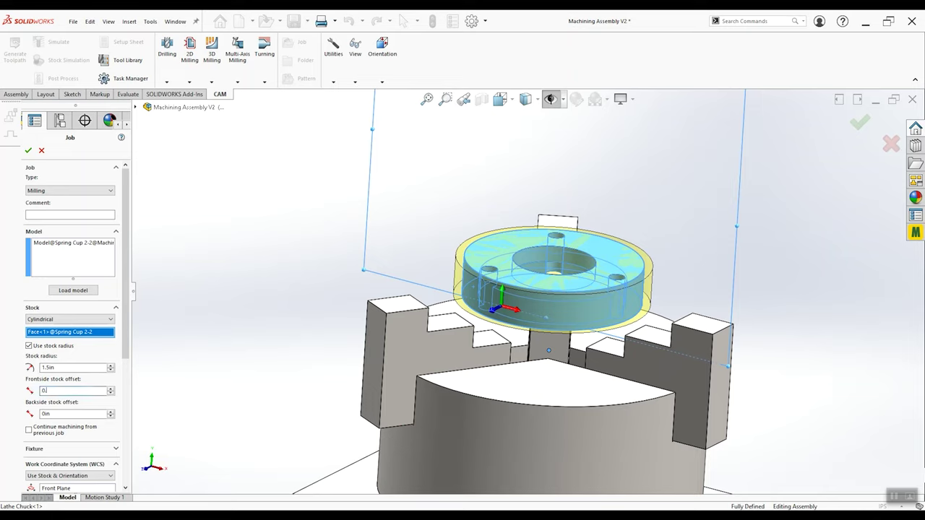
# Set the frontside stock offset to 0.1in and the backside offset to 0.5in
pyautogui.write('1in')
pyautogui.moveTo(515, 253); pyautogui.dragTo(508, 284, button='middle')
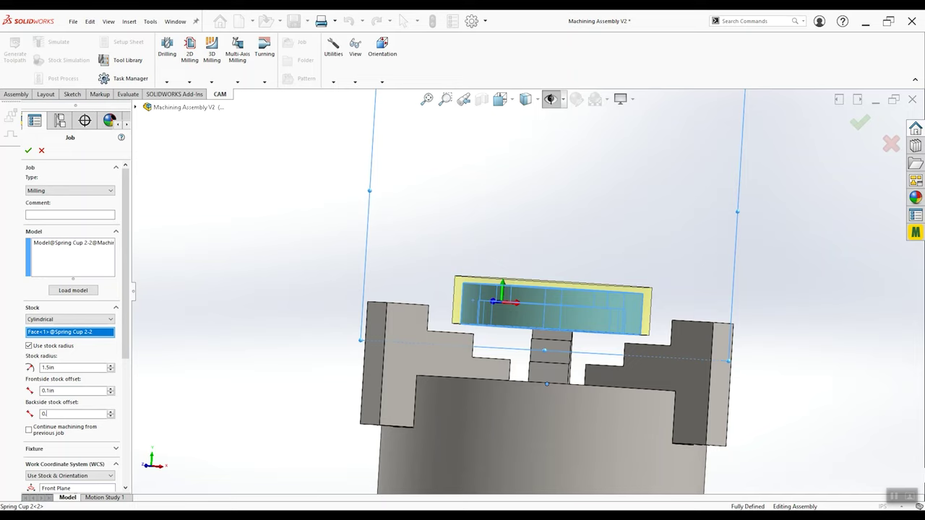
pyautogui.write('5')
pyautogui.press('Return')
pyautogui.moveTo(546, 337); pyautogui.dragTo(526, 291, button='middle')
pyautogui.scroll(-3, 516, 392)
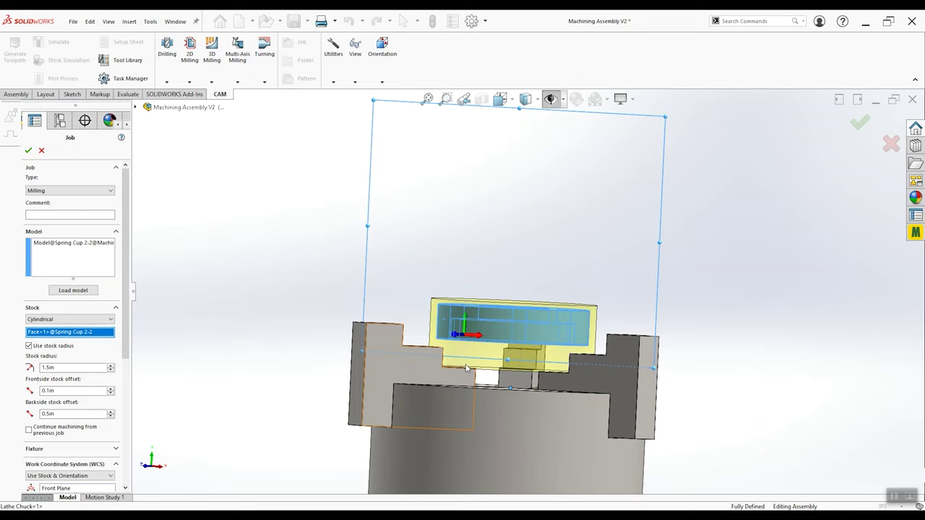
# Snap to the Front view to check the stock offsets
pyautogui.press('space')
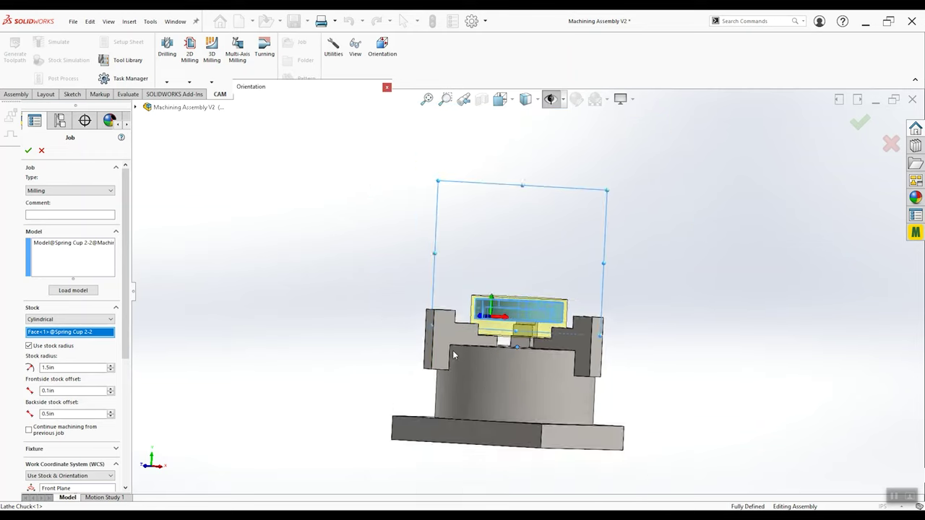
pyautogui.click(375, 344)
pyautogui.scroll(1, 506, 311)
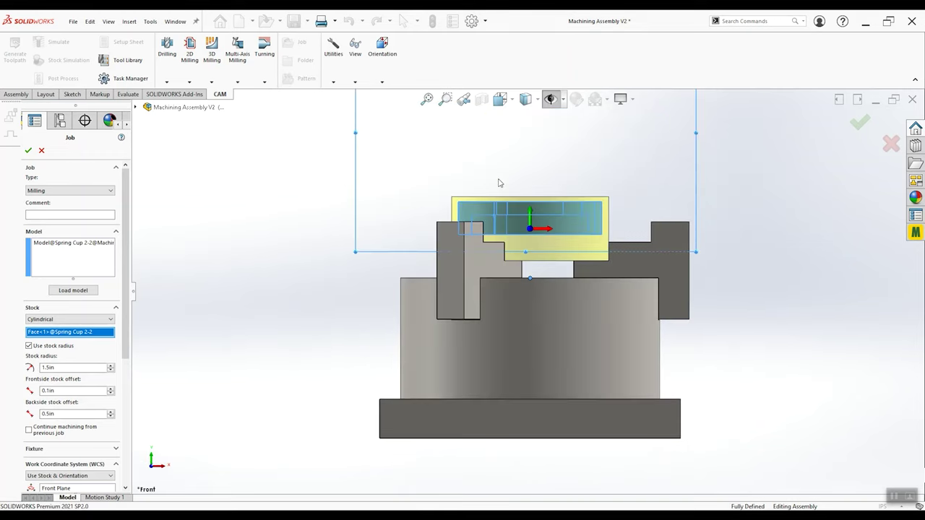
pyautogui.scroll(-4, 567, 304)
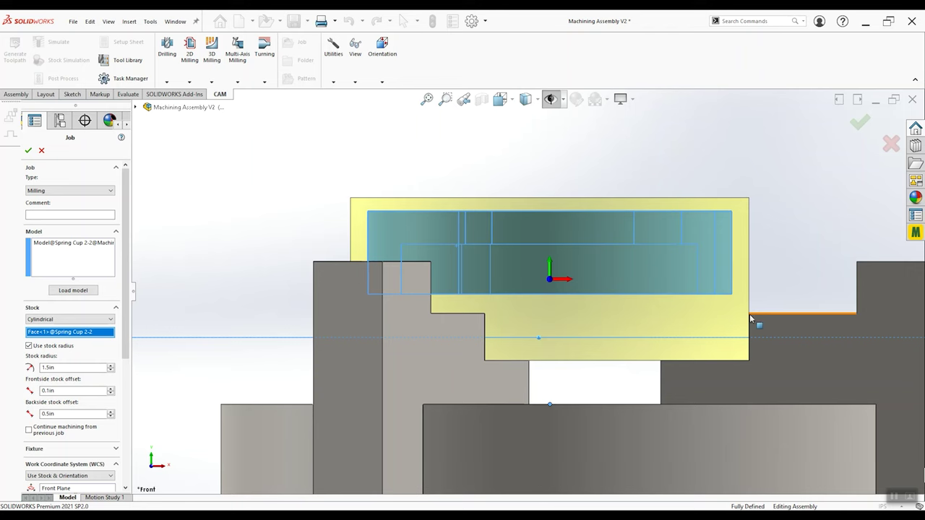
pyautogui.hotkey('ctrl', '7')
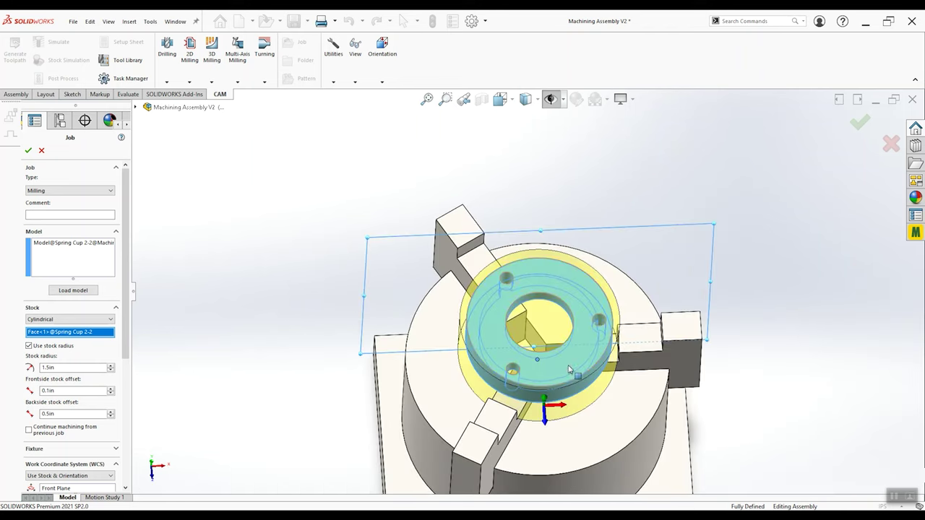
pyautogui.press('space')
pyautogui.hotkey('ctrl', '5')
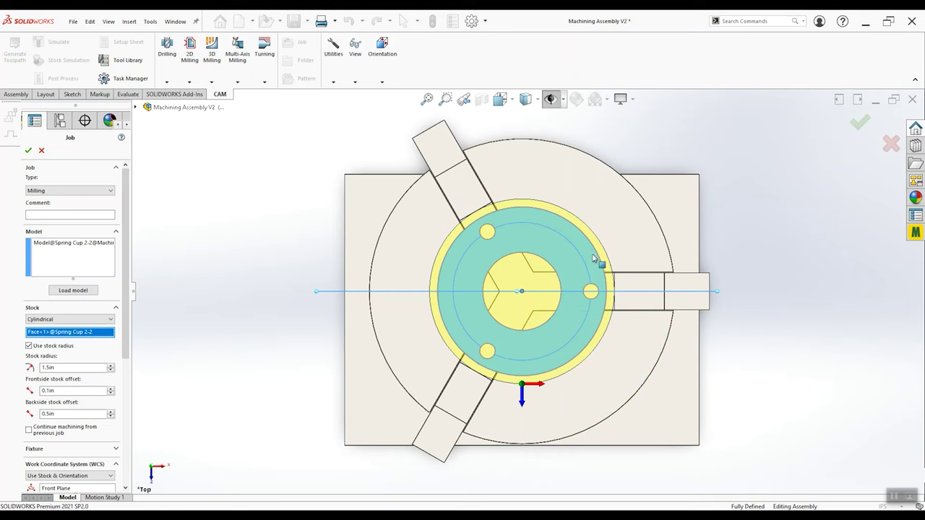
pyautogui.moveTo(506, 329); pyautogui.dragTo(512, 112, button='middle')
pyautogui.scroll(-3, 593, 202)
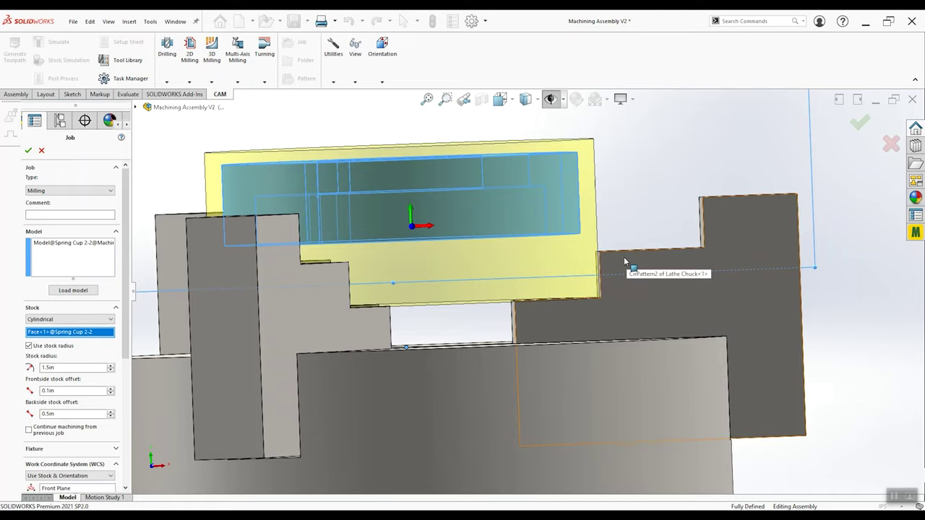
pyautogui.scroll(1, 614, 258)
pyautogui.scroll(2, 557, 277)
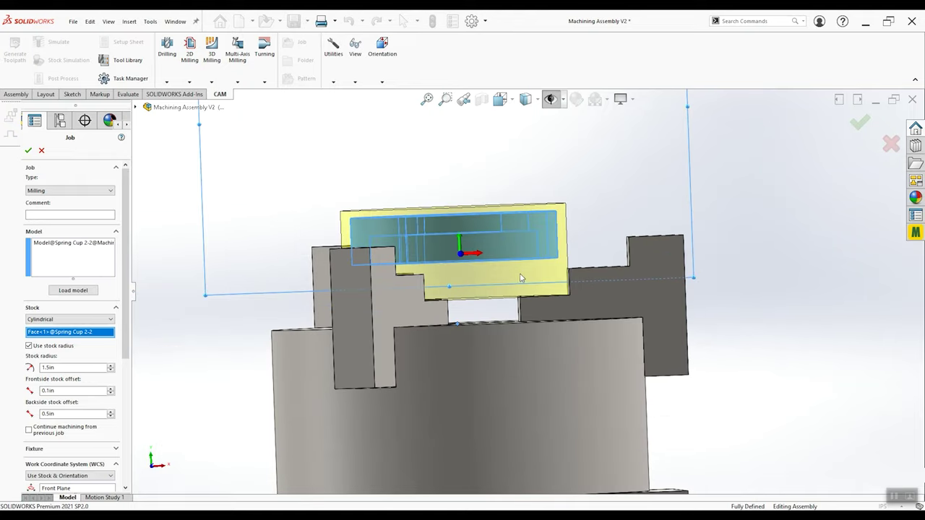
pyautogui.scroll(3, 520, 277)
pyautogui.moveTo(519, 276)
pyautogui.mouseDown(button='middle')
pyautogui.moveTo(503, 264)
pyautogui.moveTo(511, 275)
pyautogui.mouseUp(button='middle')
pyautogui.scroll(-3, 523, 289)
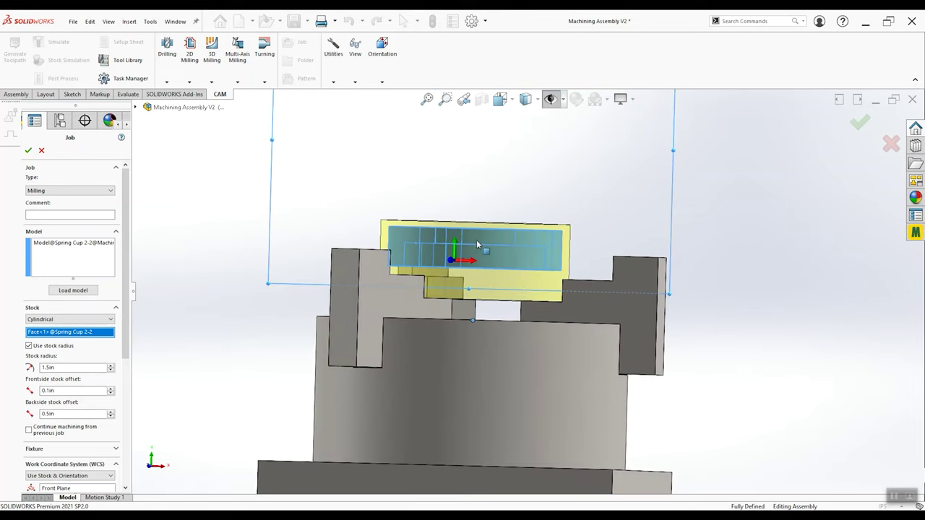
pyautogui.scroll(2, 506, 278)
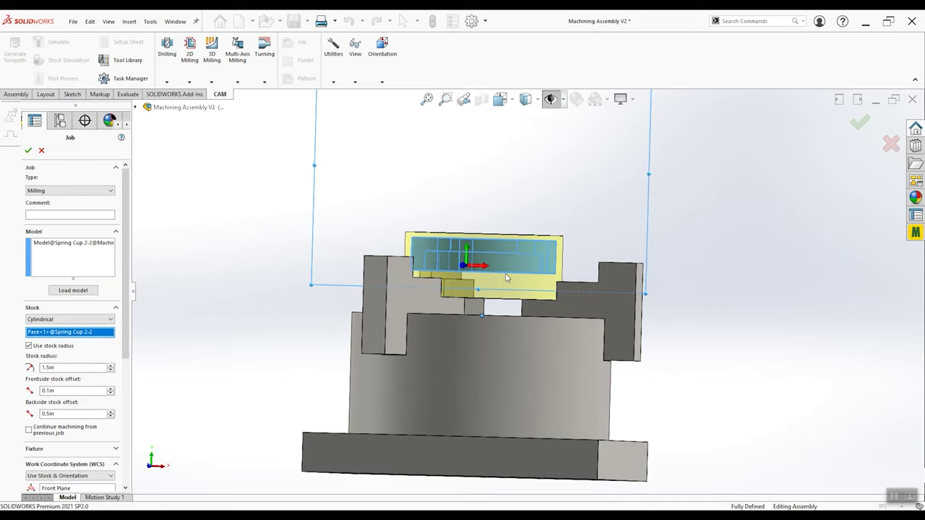
pyautogui.moveTo(505, 255); pyautogui.dragTo(564, 267, button='middle')
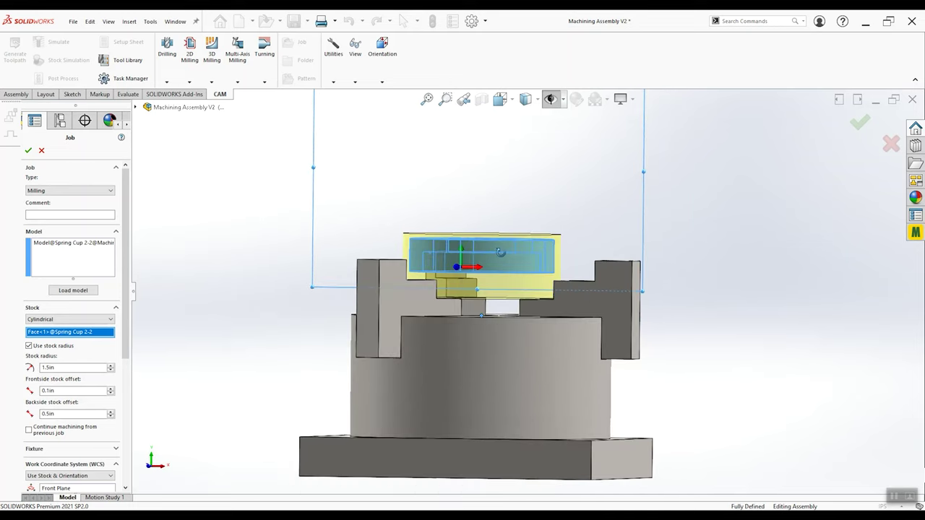
pyautogui.scroll(-2, 567, 269)
pyautogui.scroll(-2, 567, 269)
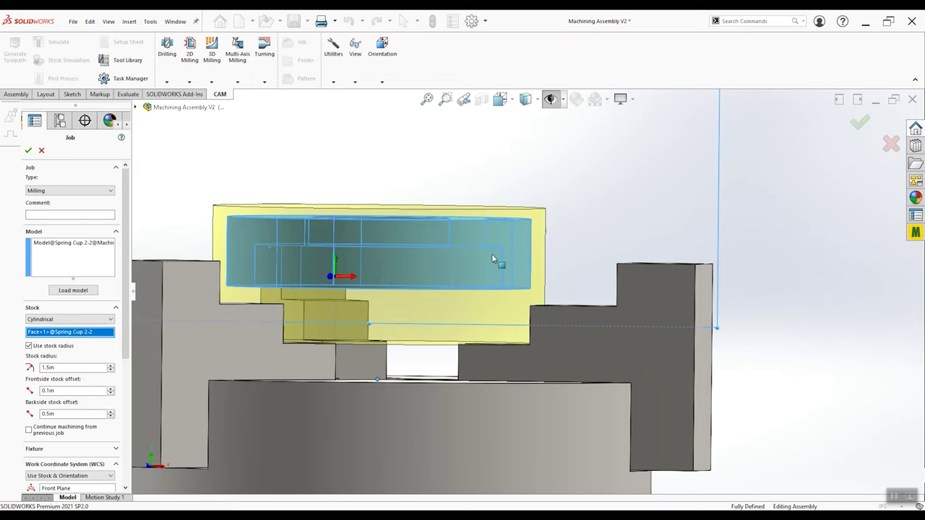
pyautogui.scroll(2, 544, 263)
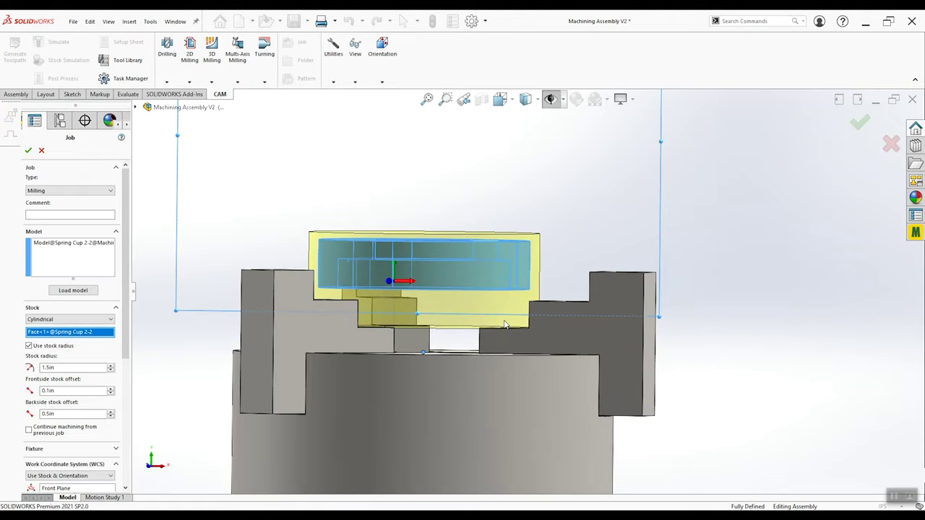
pyautogui.hotkey('ctrl', '7')
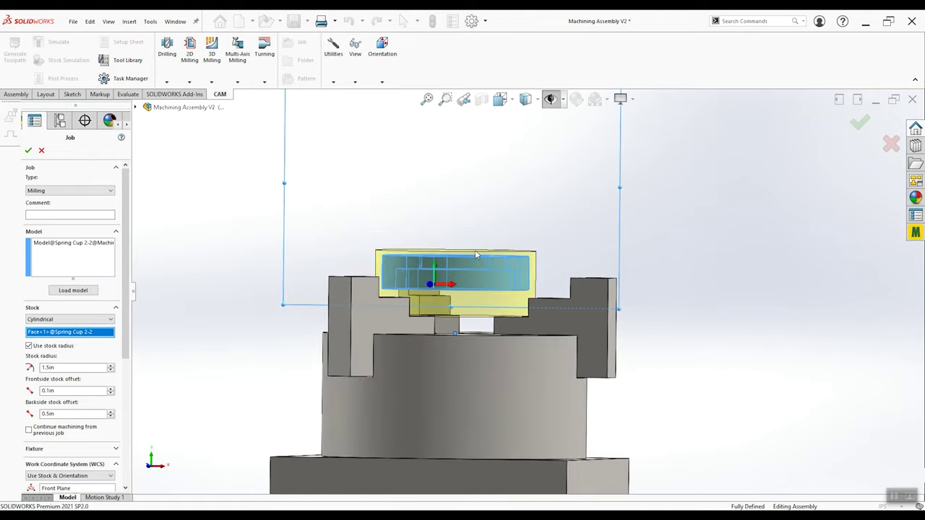
pyautogui.moveTo(472, 312); pyautogui.dragTo(532, 341, button='middle')
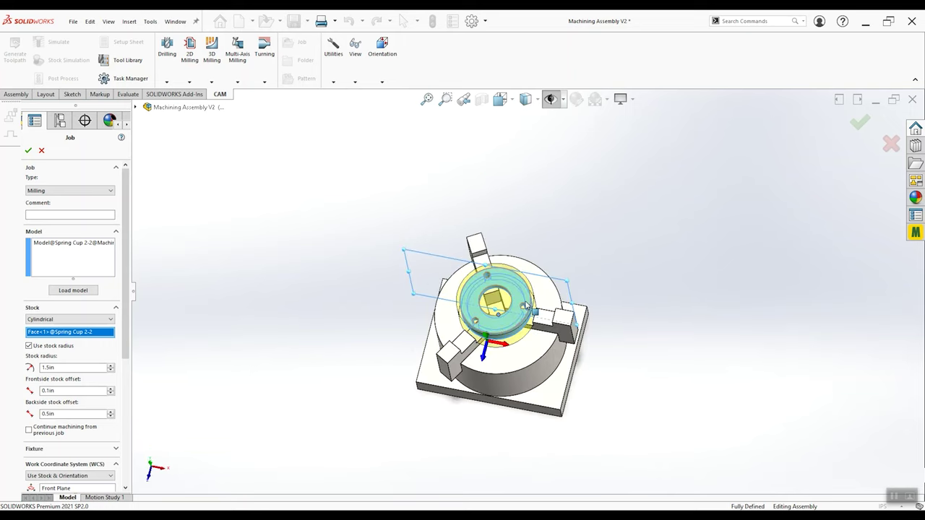
pyautogui.moveTo(525, 311); pyautogui.dragTo(506, 289, button='middle')
pyautogui.scroll(-5, 506, 304)
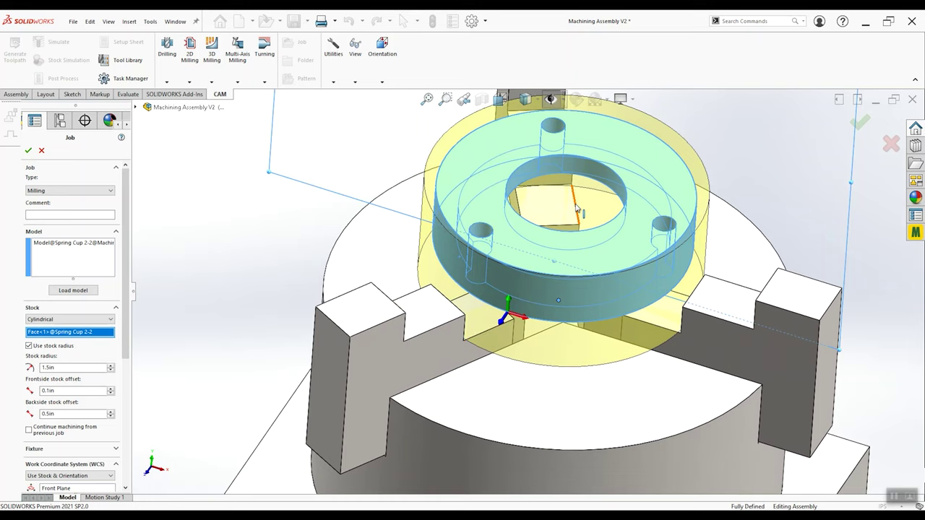
pyautogui.scroll(4, 577, 209)
pyautogui.moveTo(571, 267); pyautogui.dragTo(557, 184, button='middle')
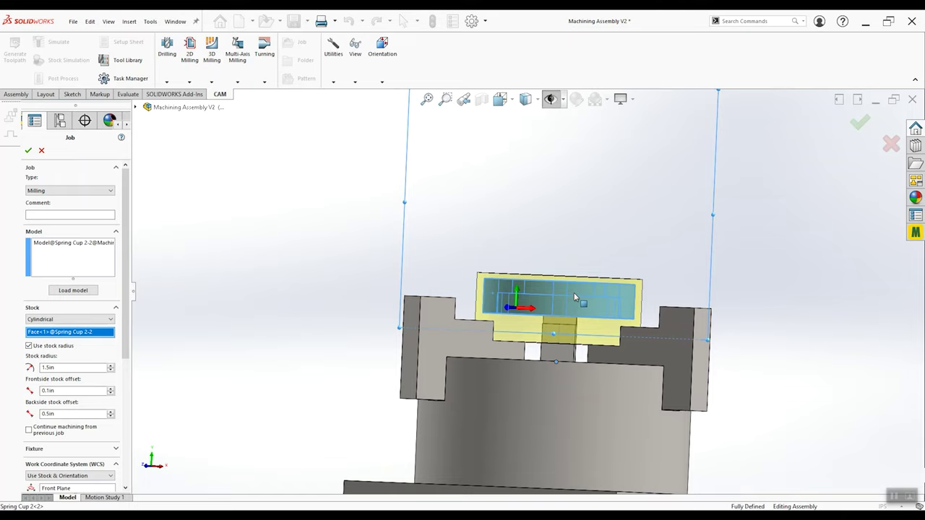
pyautogui.scroll(6, 534, 218)
pyautogui.moveTo(533, 218); pyautogui.dragTo(574, 373, button='middle')
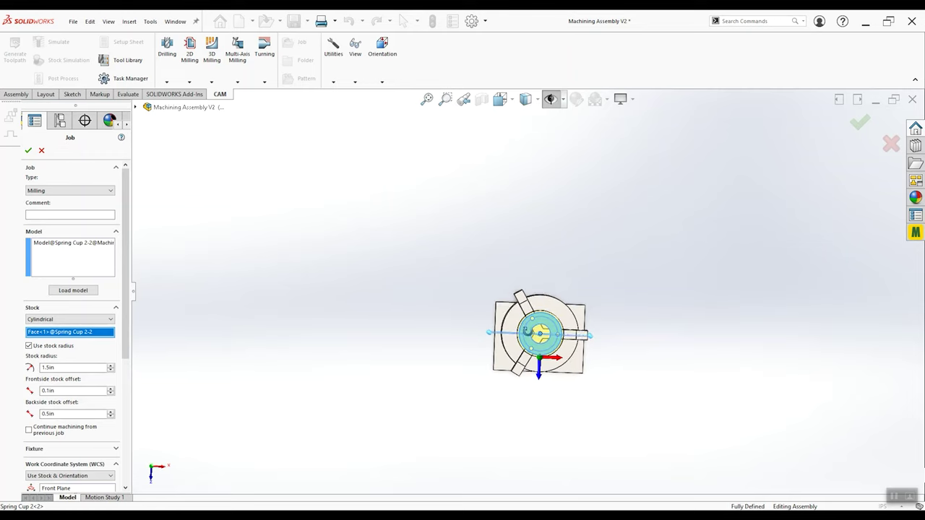
pyautogui.scroll(-4, 533, 345)
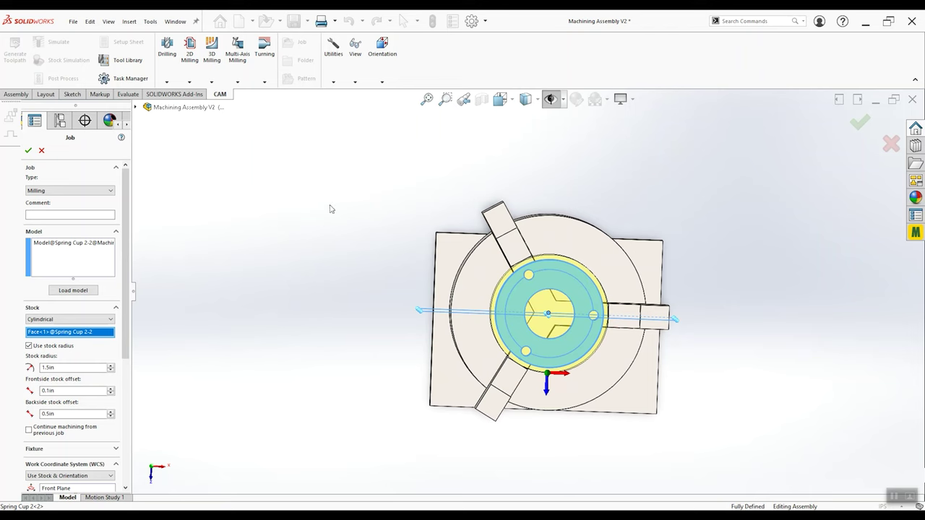
pyautogui.moveTo(542, 351); pyautogui.dragTo(530, 240, button='middle')
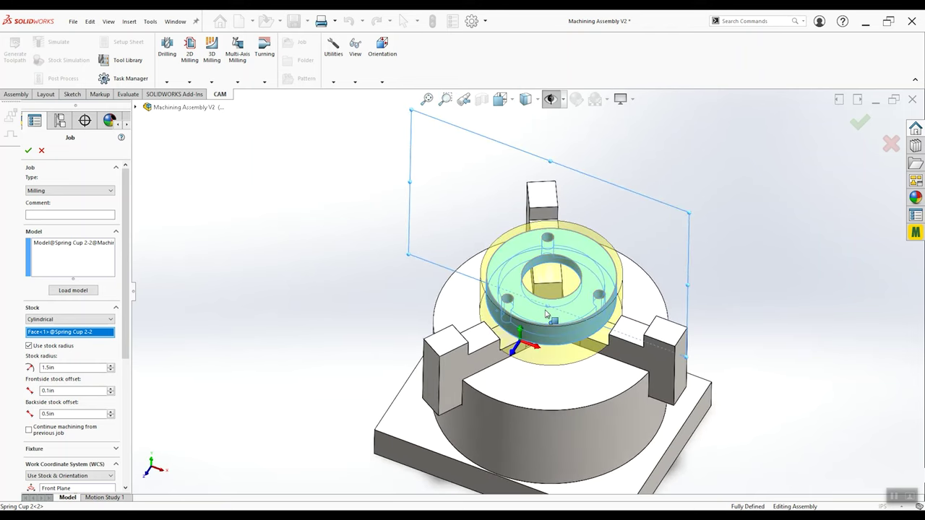
pyautogui.scroll(-5, 535, 351)
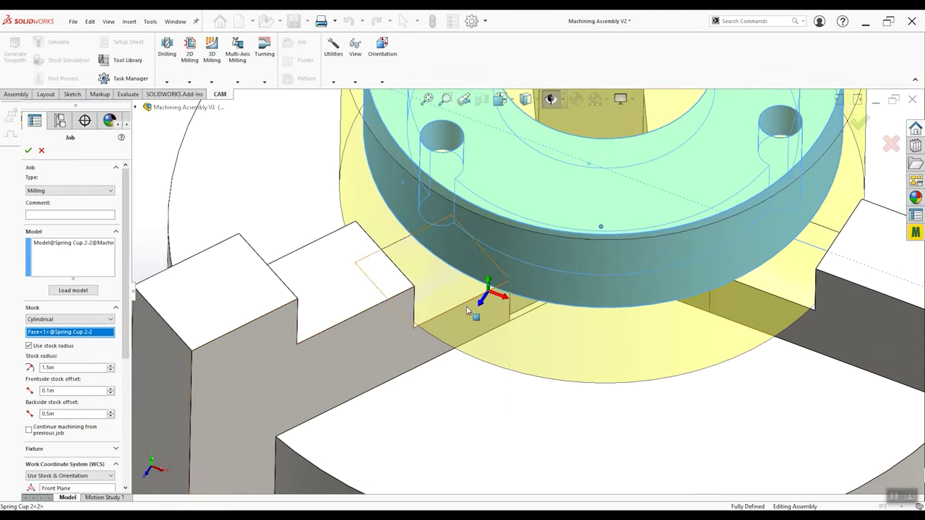
pyautogui.press('f')
pyautogui.moveTo(538, 289); pyautogui.dragTo(557, 330, button='middle')
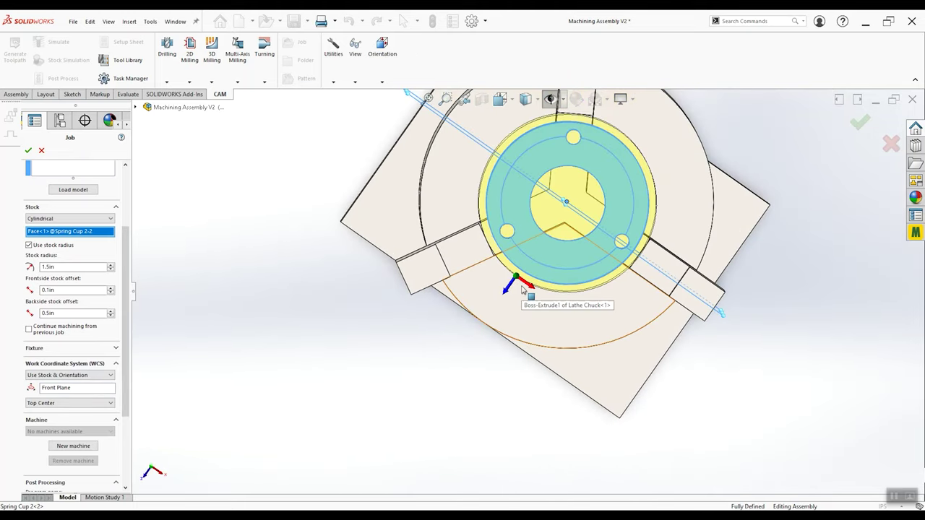
# Return to an isometric view and open the Work Coordinate System dropdown in the Job panel
pyautogui.moveTo(574, 208); pyautogui.dragTo(589, 147, button='middle')
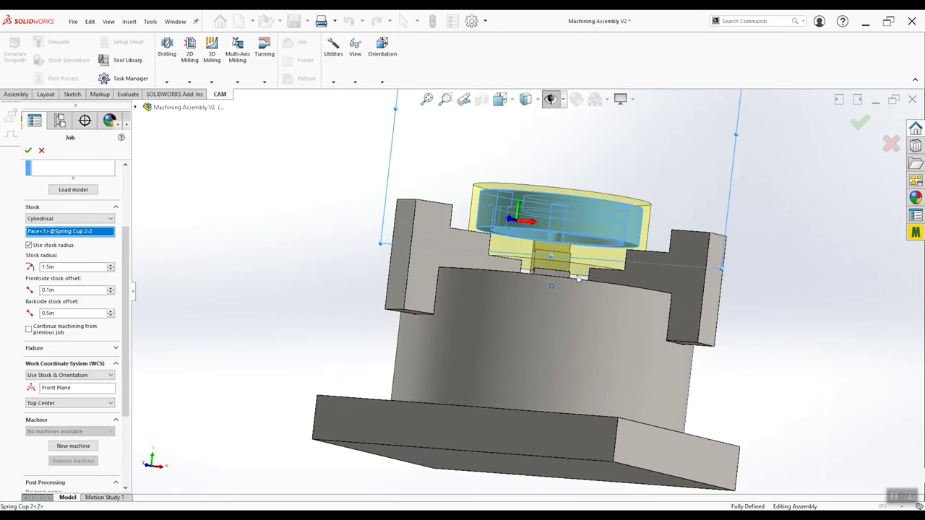
pyautogui.scroll(-3, 564, 265)
pyautogui.hotkey('ctrl', '7')
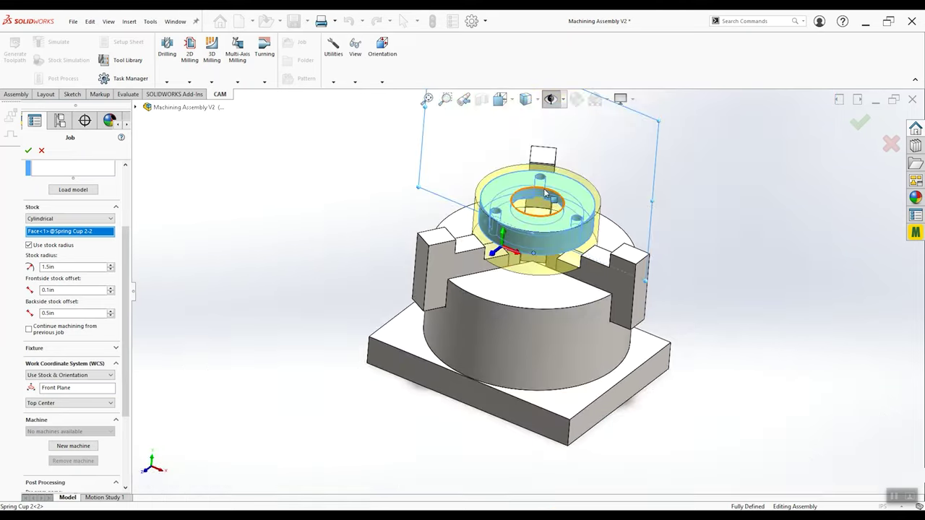
pyautogui.scroll(-3, 539, 296)
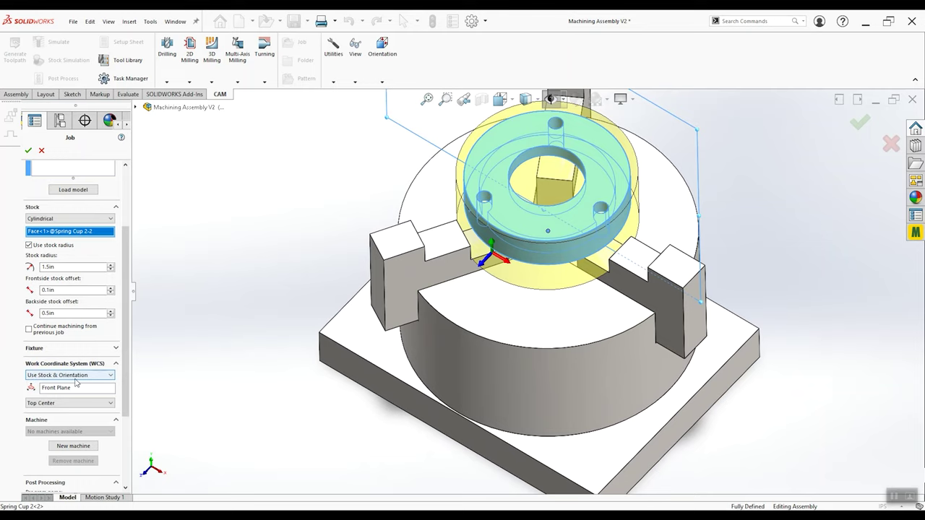
pyautogui.click(75, 376)
# Set the WCS to Use X-Axis and Y-Axis, with X from the chuck base's front face, then begin picking Y
pyautogui.click(55, 422)
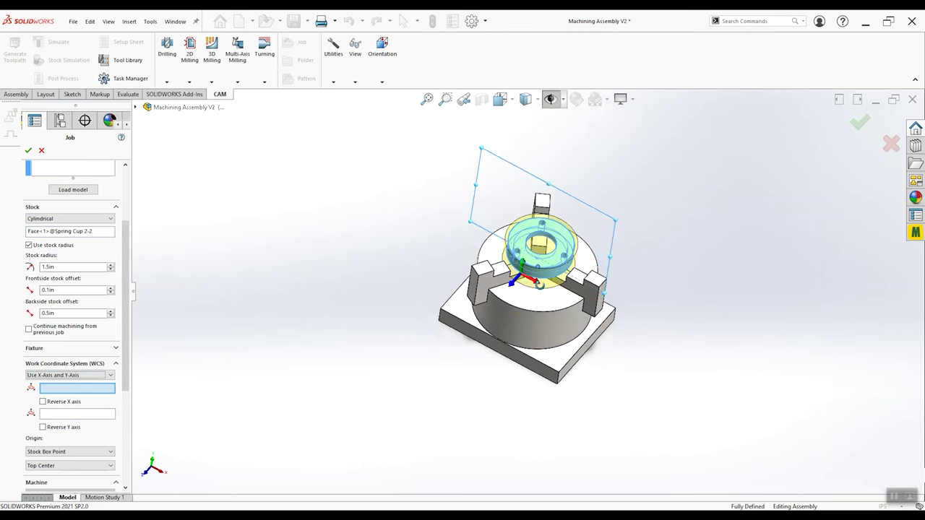
pyautogui.scroll(-2, 547, 286)
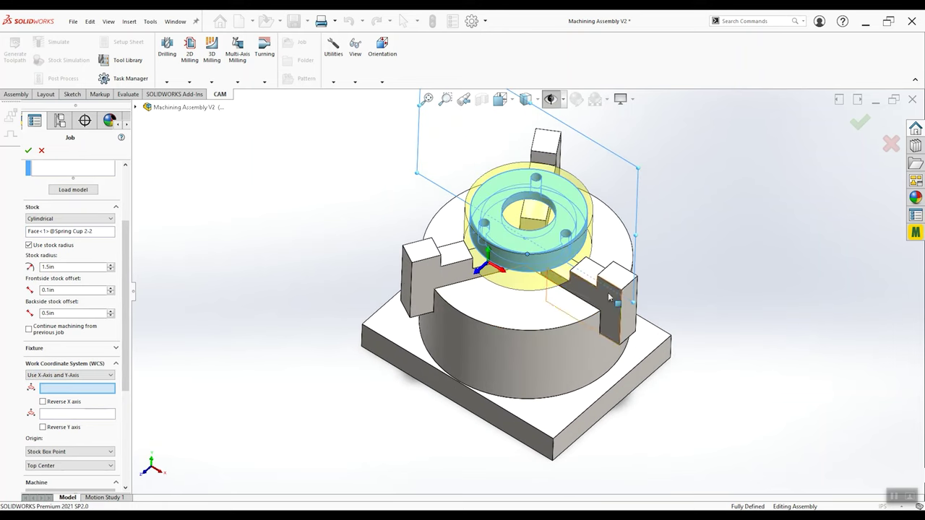
pyautogui.click(621, 386)
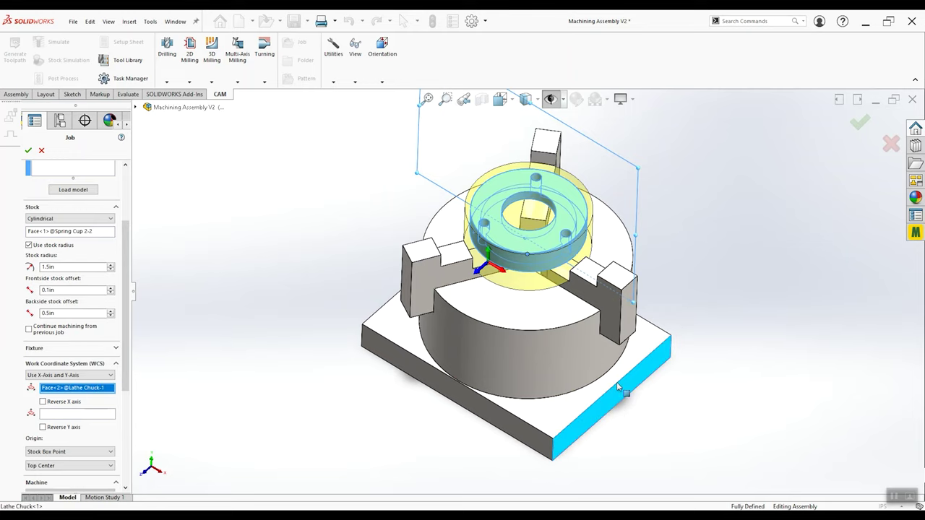
pyautogui.scroll(-2, 494, 269)
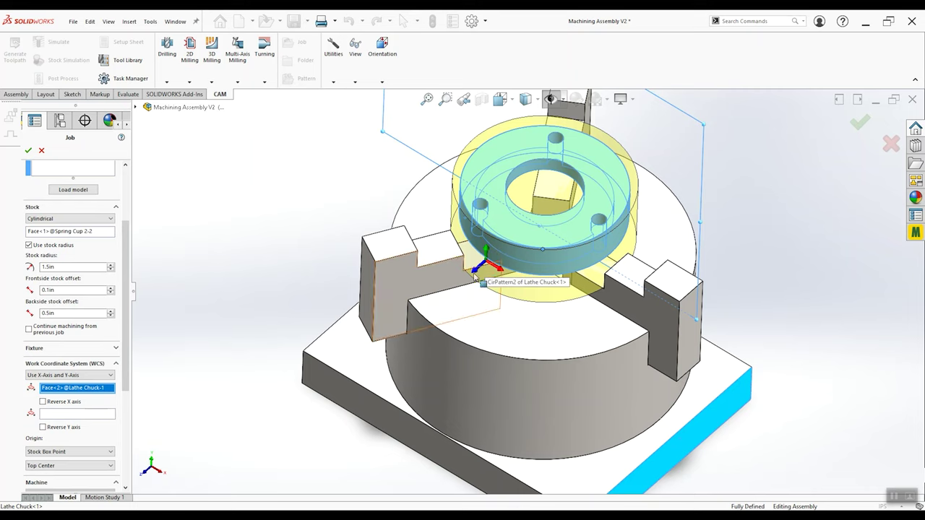
pyautogui.scroll(3, 499, 282)
pyautogui.scroll(-3, 593, 379)
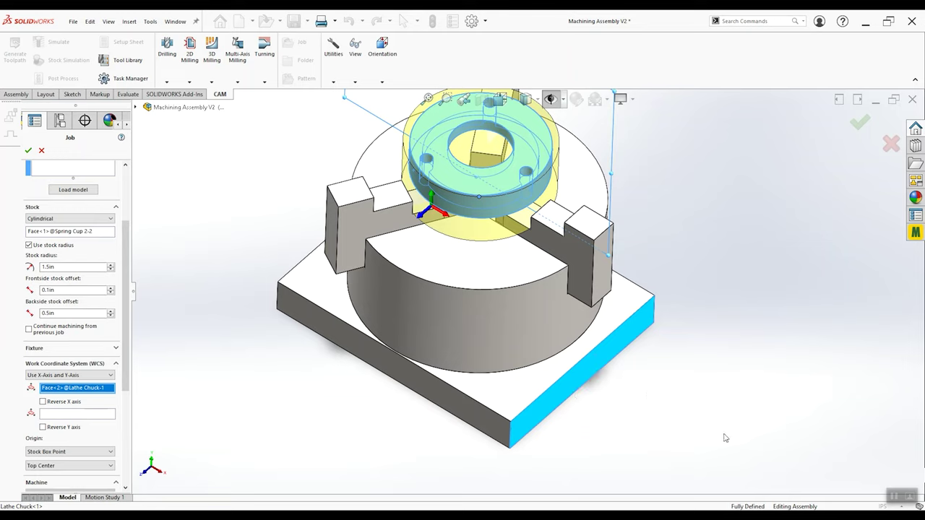
pyautogui.click(89, 415)
pyautogui.moveTo(428, 335); pyautogui.dragTo(394, 341, button='middle')
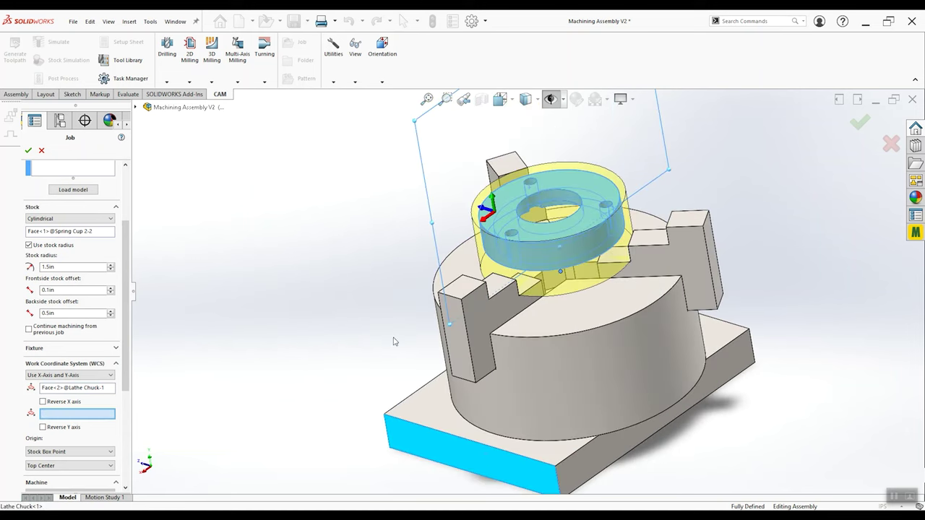
# Take the WCS Y axis from the base plate's side face and check the orientation
pyautogui.click(603, 457)
pyautogui.moveTo(604, 457); pyautogui.dragTo(603, 402, button='middle')
pyautogui.scroll(-3, 640, 365)
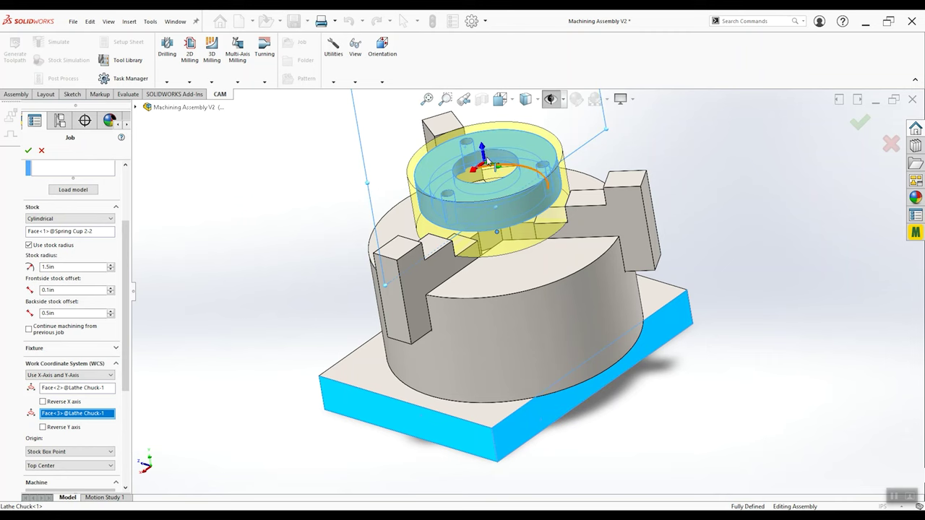
pyautogui.scroll(-5, 491, 163)
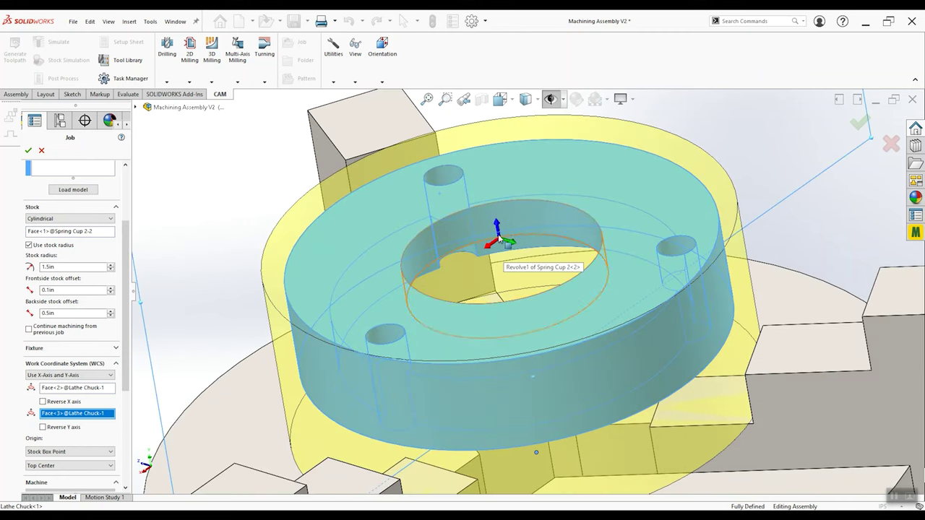
pyautogui.scroll(1, 499, 246)
pyautogui.scroll(-2, 509, 285)
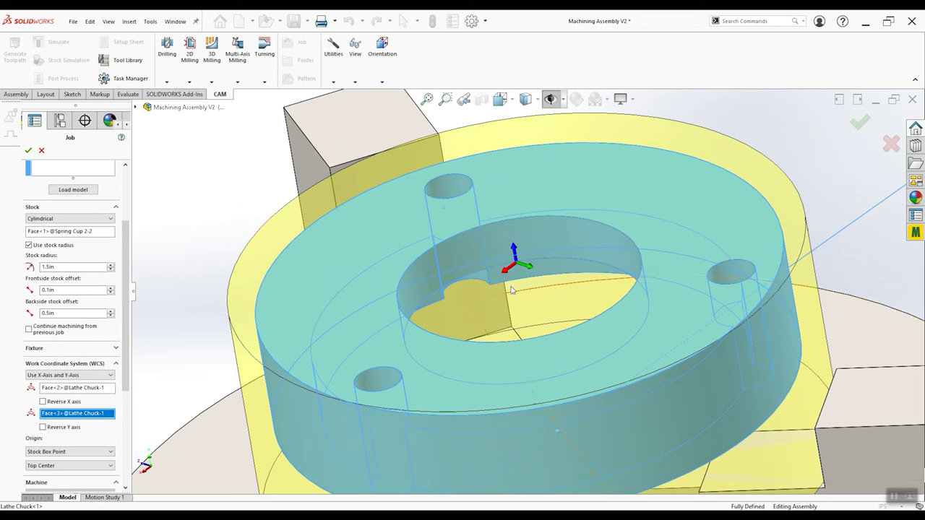
pyautogui.scroll(6, 513, 269)
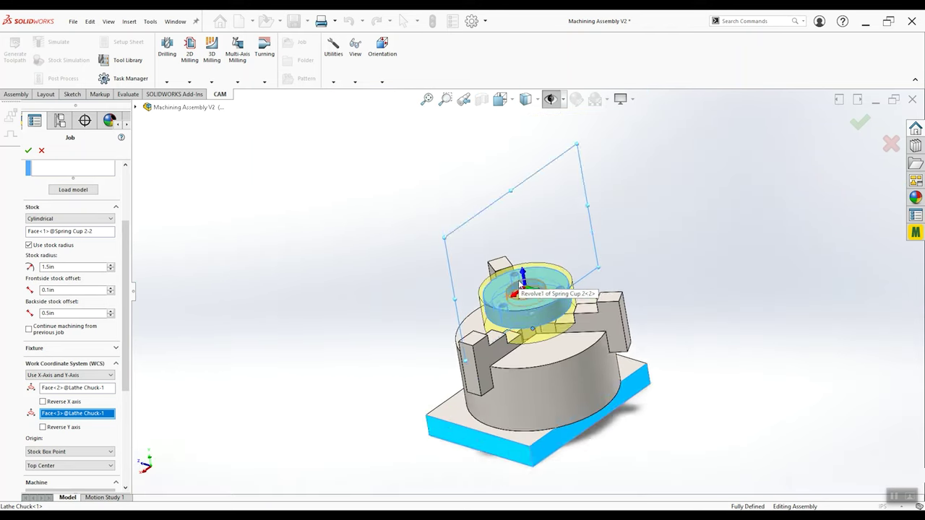
pyautogui.scroll(-1, 536, 336)
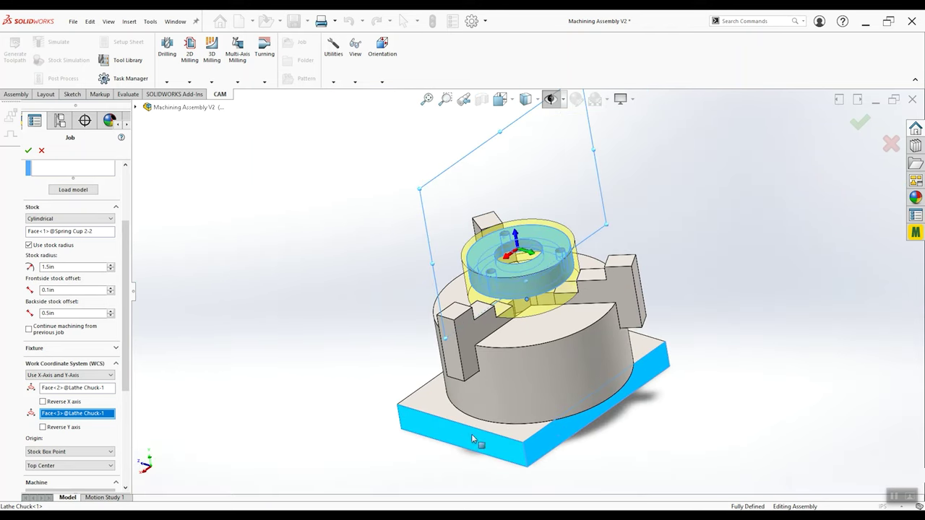
pyautogui.scroll(-2, 533, 270)
pyautogui.scroll(3, 533, 270)
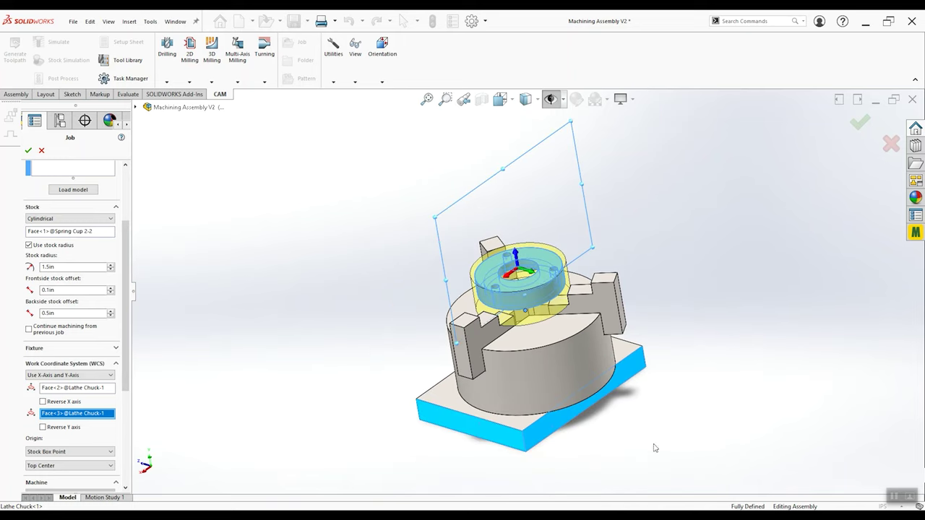
pyautogui.scroll(-5, 526, 261)
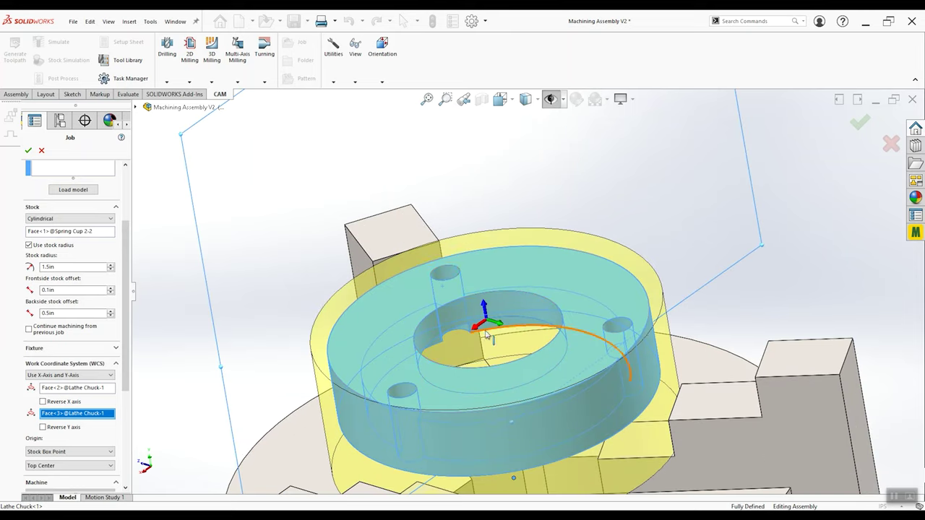
pyautogui.scroll(5, 486, 307)
pyautogui.moveTo(486, 307); pyautogui.dragTo(488, 256, button='middle')
pyautogui.scroll(-3, 486, 336)
pyautogui.scroll(-5, 475, 329)
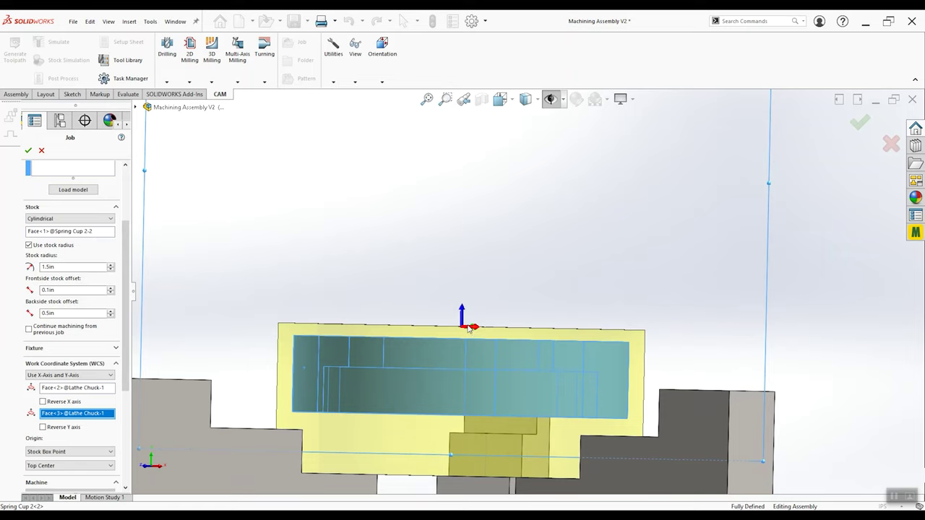
pyautogui.scroll(4, 468, 435)
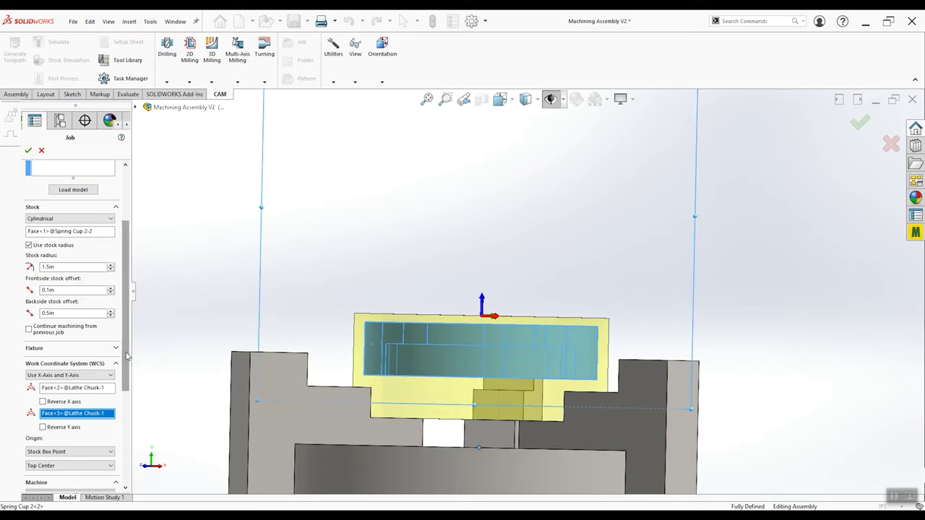
pyautogui.scroll(-3, 126, 357)
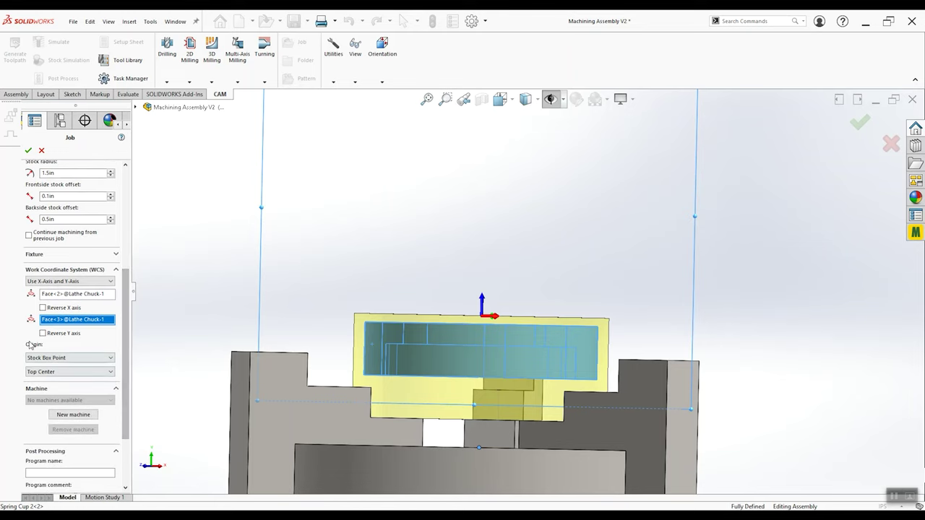
# Move the work origin to Bottom Center and accept the job setup
pyautogui.click(60, 373)
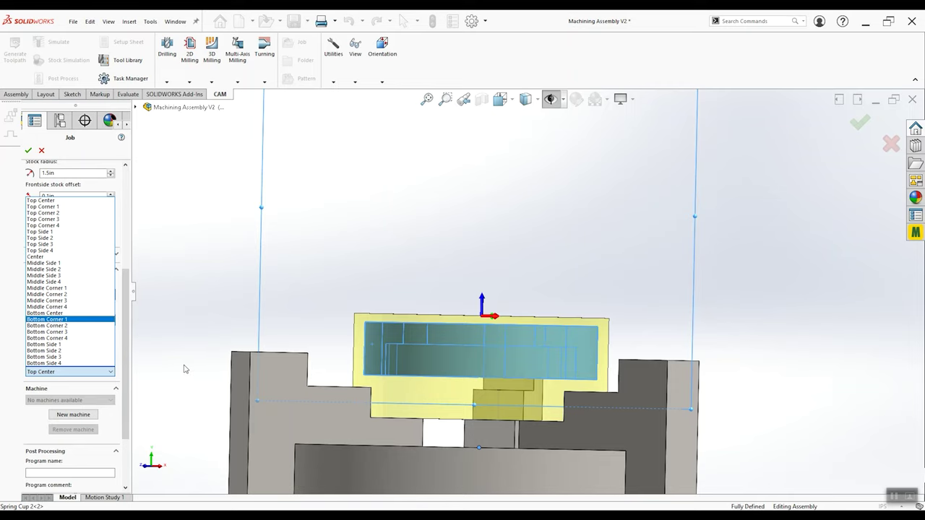
pyautogui.click(57, 313)
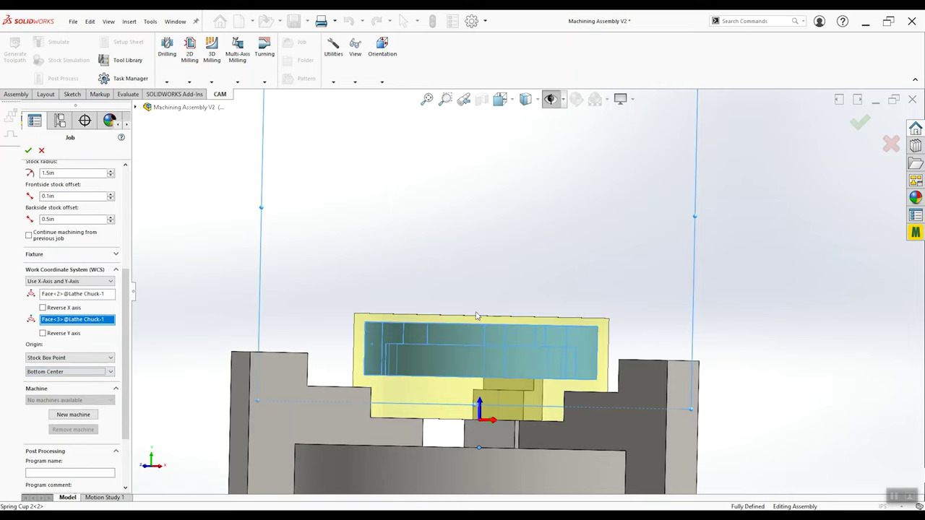
pyautogui.hotkey('ctrl', '7')
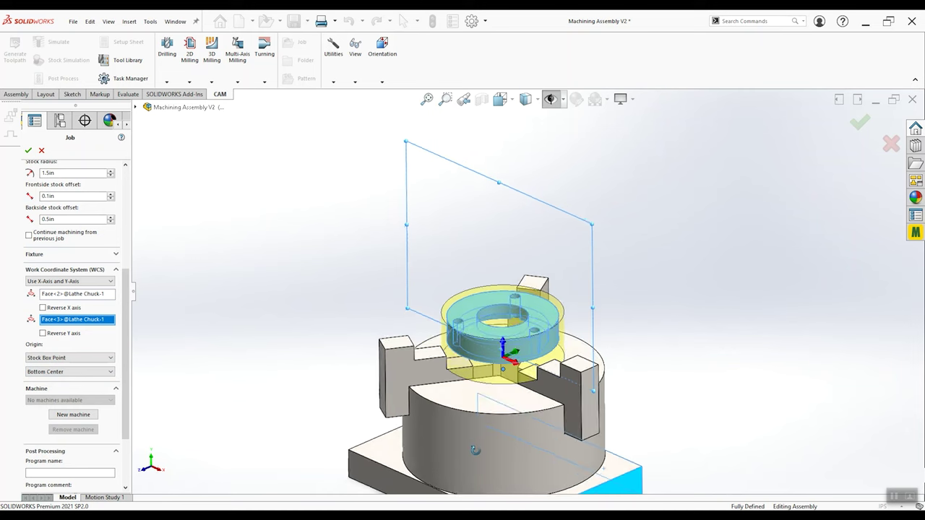
pyautogui.moveTo(481, 466); pyautogui.dragTo(538, 394, button='middle')
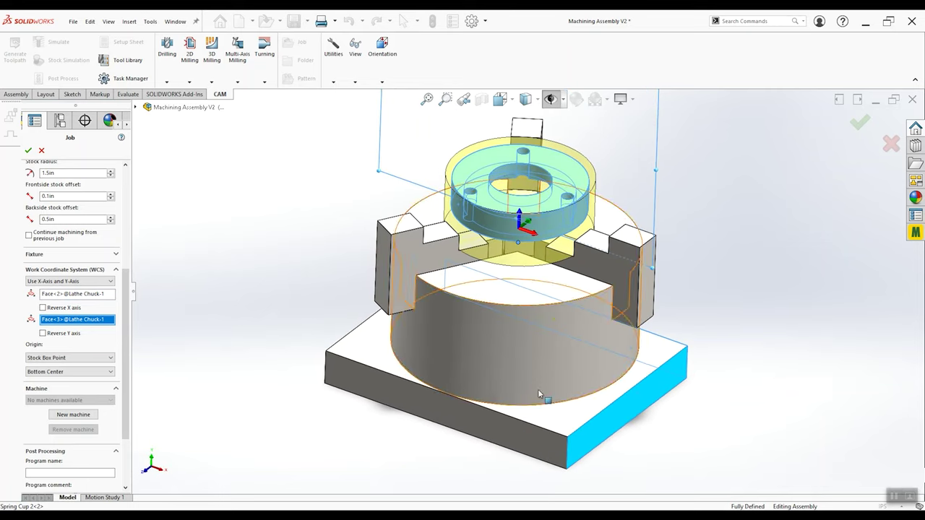
pyautogui.click(28, 151)
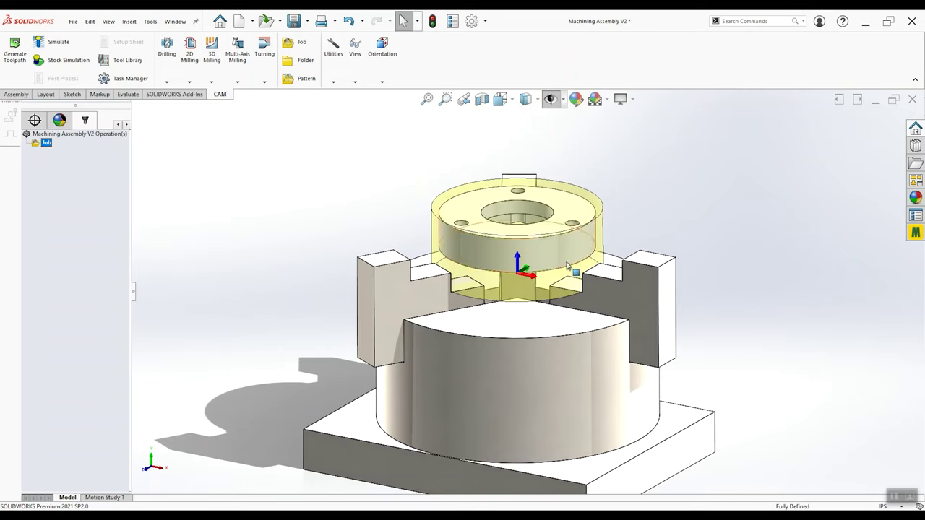
# Orbit to a side view of the fixture with the completed Job
pyautogui.moveTo(506, 289); pyautogui.dragTo(500, 231, button='middle')
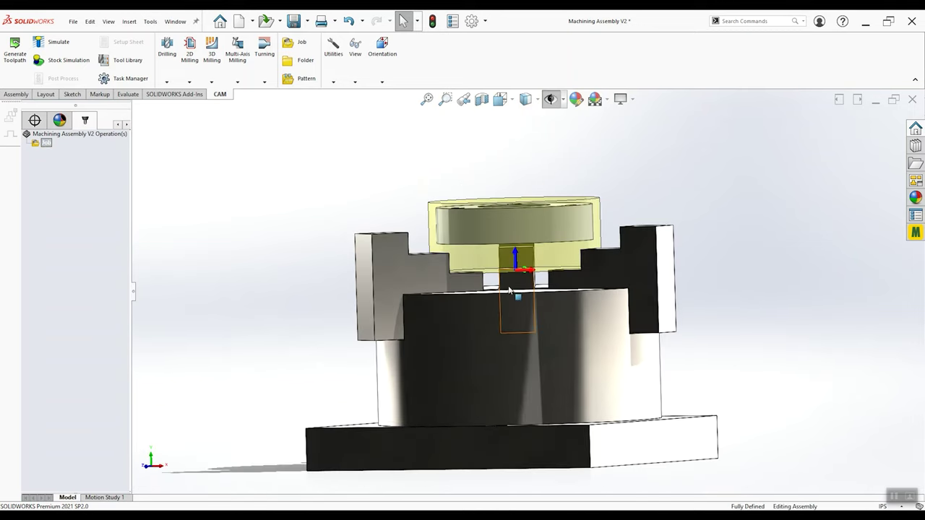
pyautogui.scroll(-3, 526, 270)
pyautogui.scroll(3, 539, 249)
pyautogui.moveTo(536, 249); pyautogui.dragTo(533, 281, button='middle')
pyautogui.scroll(-2, 527, 288)
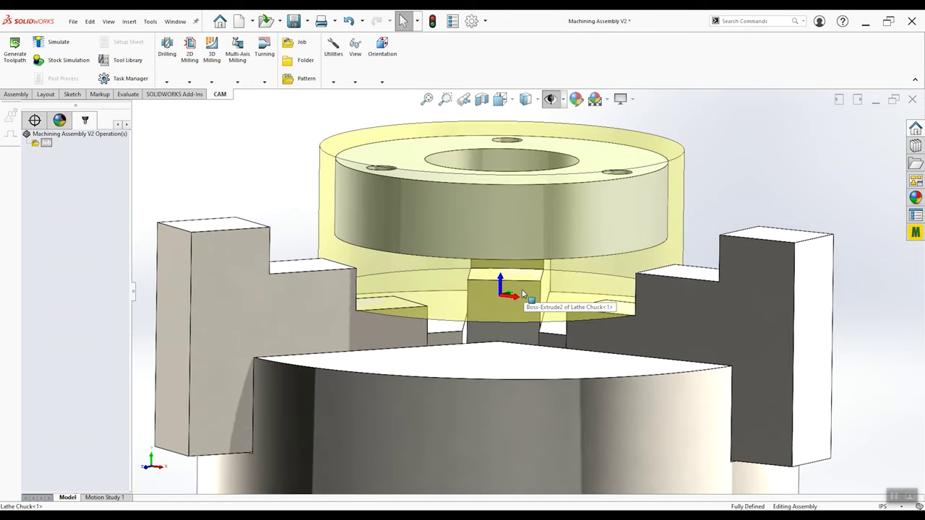
pyautogui.moveTo(495, 312); pyautogui.dragTo(495, 304, button='middle')
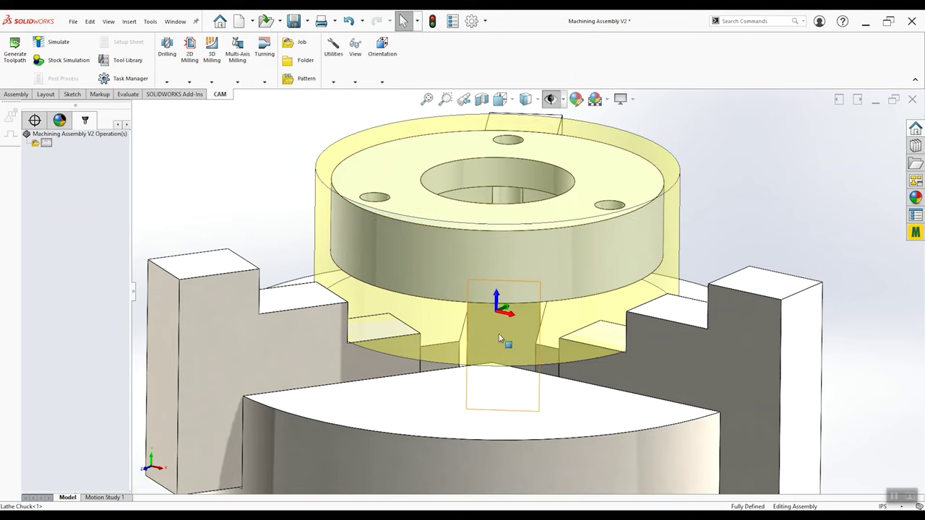
pyautogui.scroll(5, 504, 312)
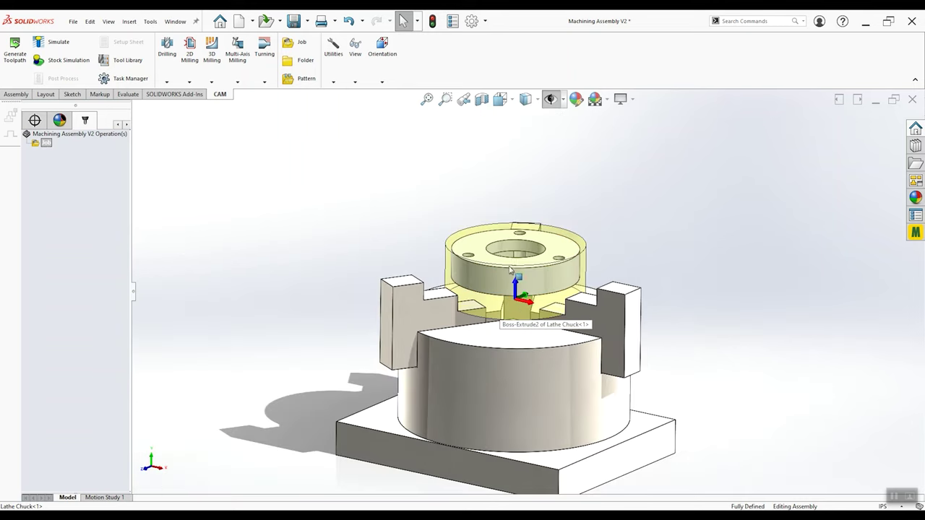
pyautogui.scroll(-3, 520, 354)
pyautogui.moveTo(520, 354); pyautogui.dragTo(520, 270, button='middle')
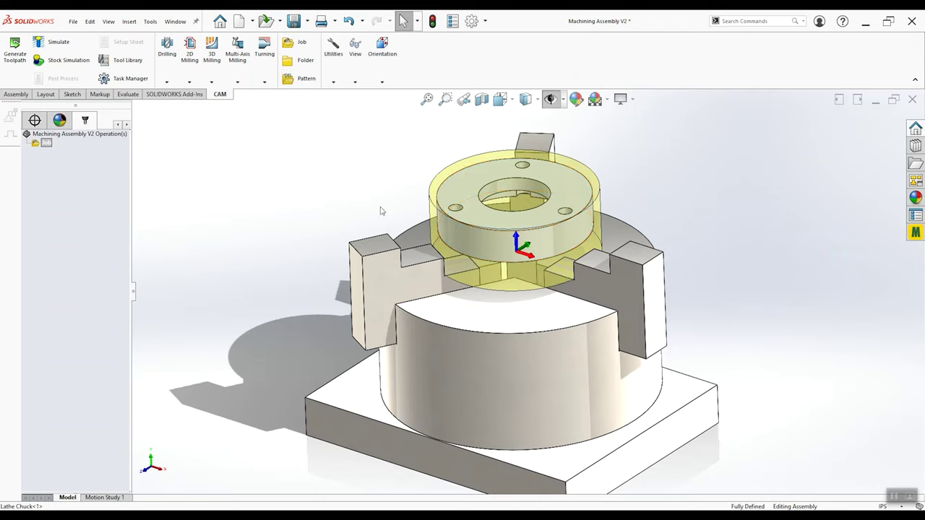
pyautogui.click(189, 82)
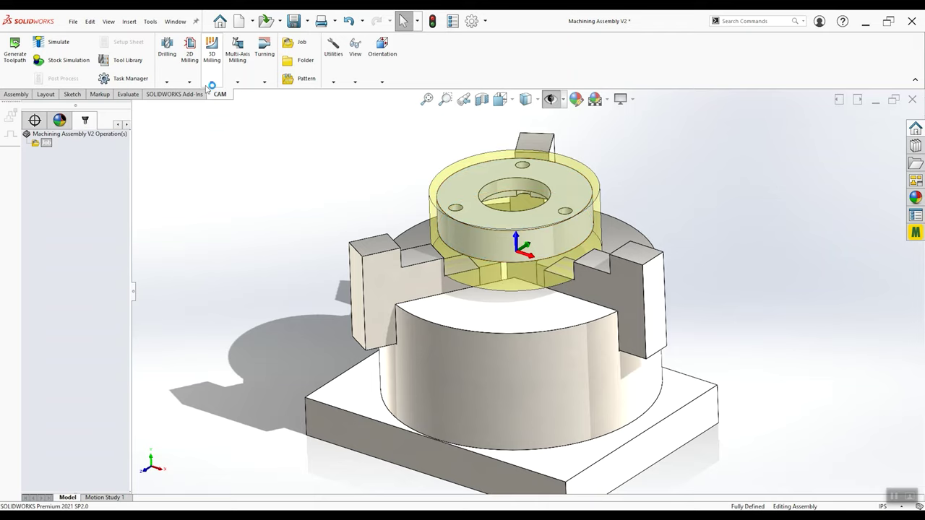
pyautogui.click(212, 83)
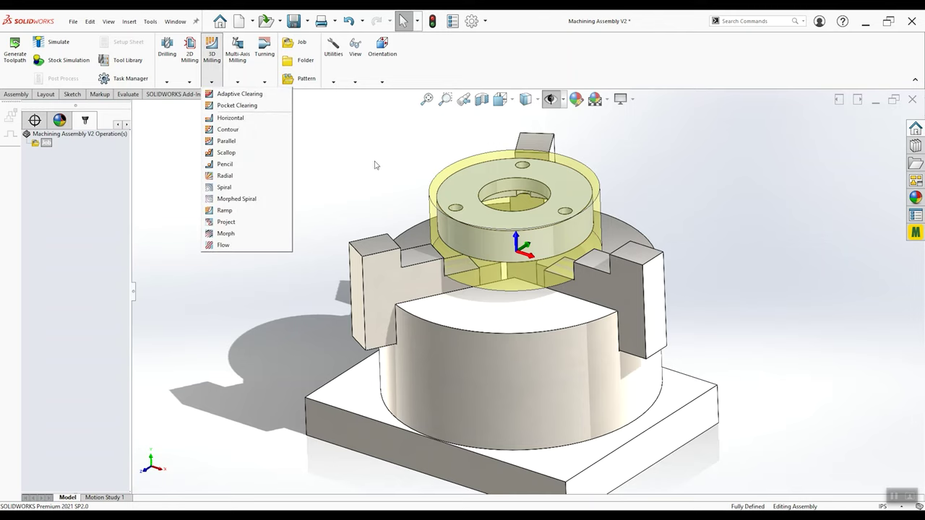
pyautogui.moveTo(404, 203); pyautogui.dragTo(481, 249, button='middle')
pyautogui.scroll(3, 546, 282)
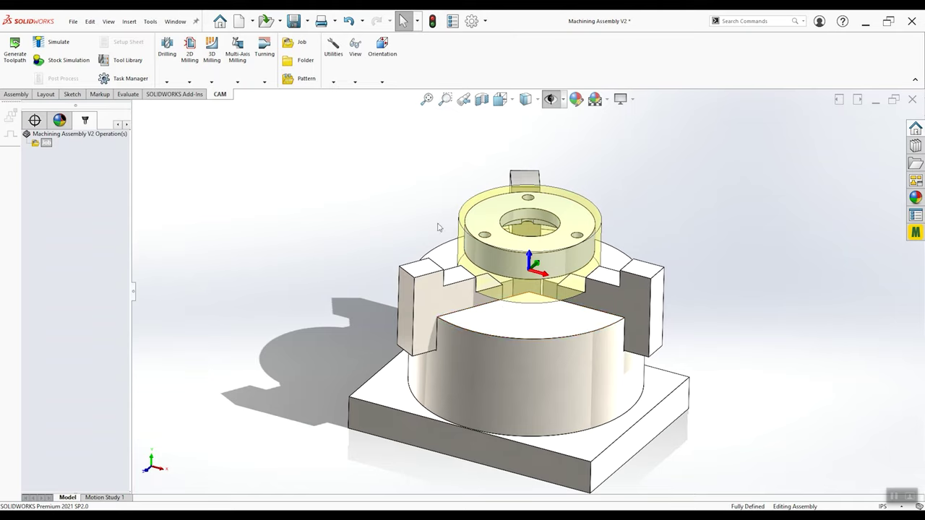
pyautogui.moveTo(437, 227); pyautogui.dragTo(522, 250, button='middle')
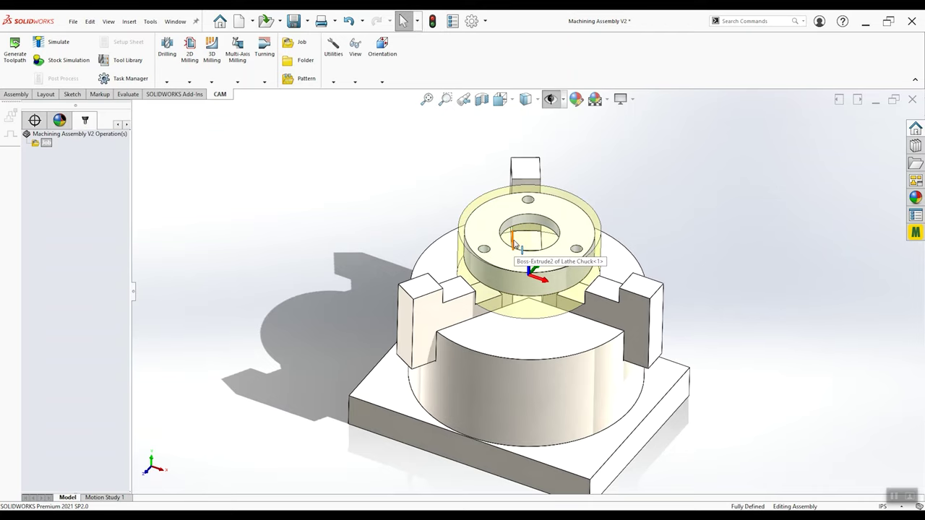
pyautogui.moveTo(514, 243); pyautogui.dragTo(568, 284, button='middle')
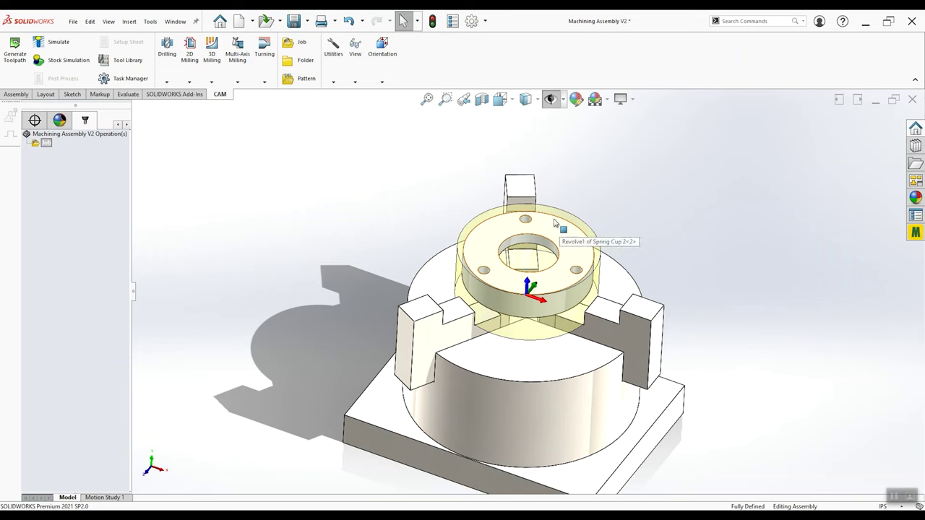
pyautogui.moveTo(510, 231); pyautogui.dragTo(509, 247, button='middle')
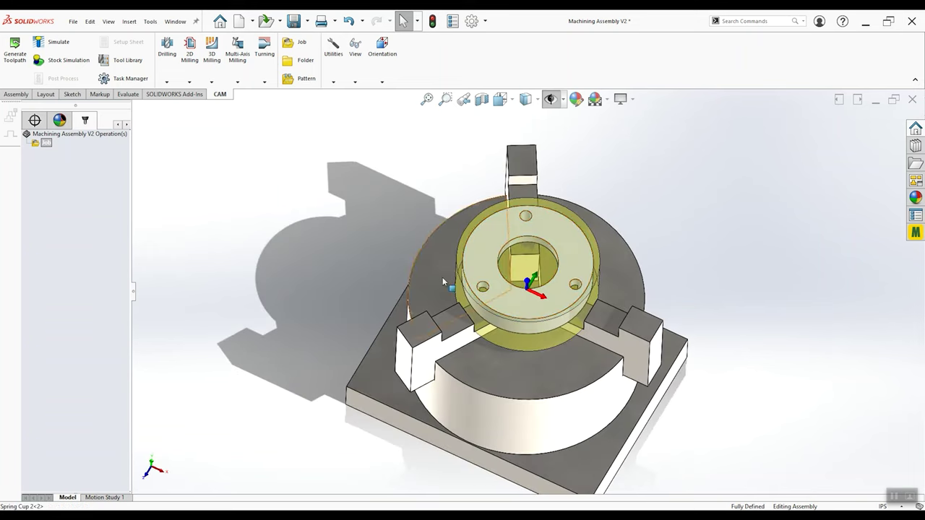
pyautogui.moveTo(509, 260); pyautogui.dragTo(525, 244, button='middle')
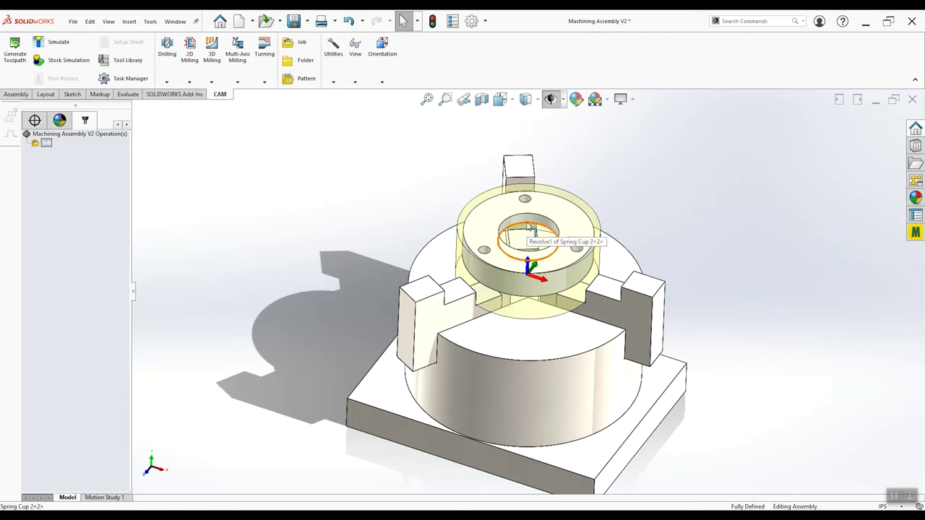
pyautogui.moveTo(527, 227)
pyautogui.mouseDown(button='middle')
pyautogui.moveTo(573, 165)
pyautogui.moveTo(526, 220)
pyautogui.mouseUp(button='middle')
pyautogui.press('f')
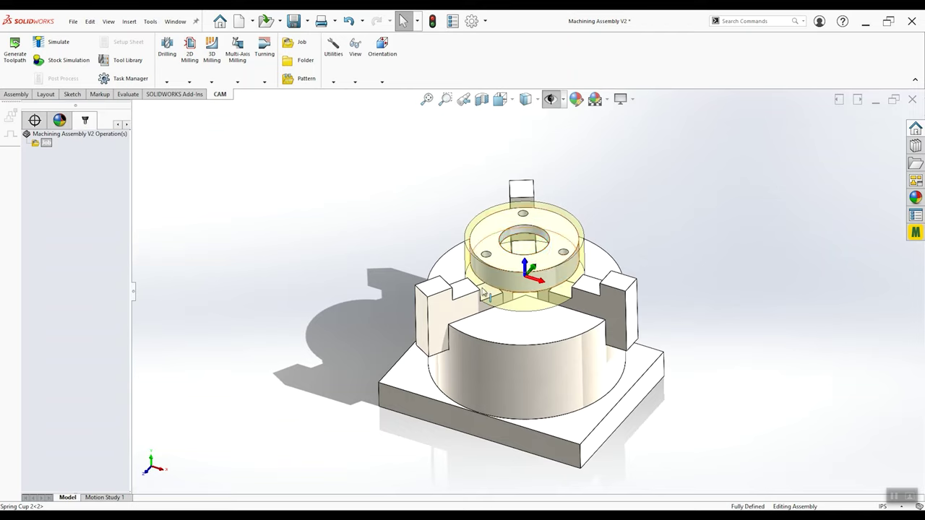
pyautogui.moveTo(367, 370); pyautogui.dragTo(457, 320, button='middle')
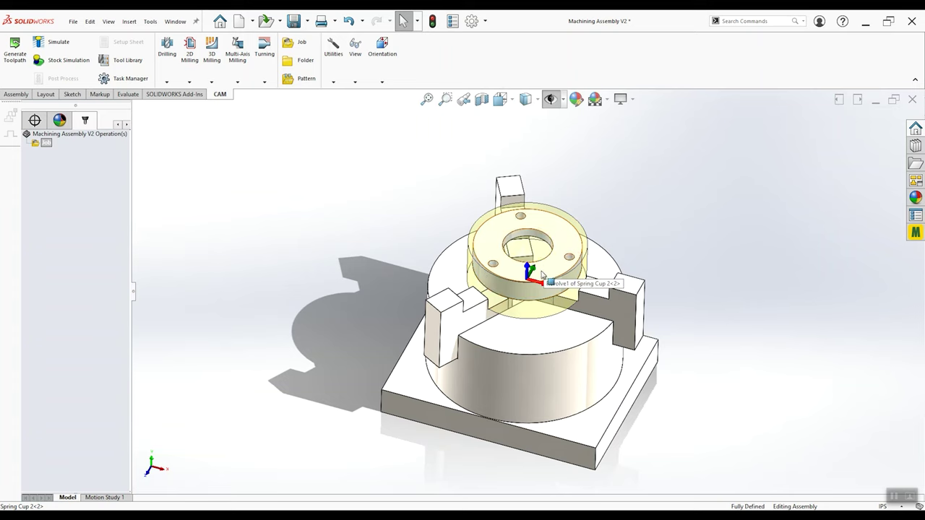
pyautogui.moveTo(535, 283); pyautogui.dragTo(528, 258, button='middle')
pyautogui.scroll(-5, 529, 258)
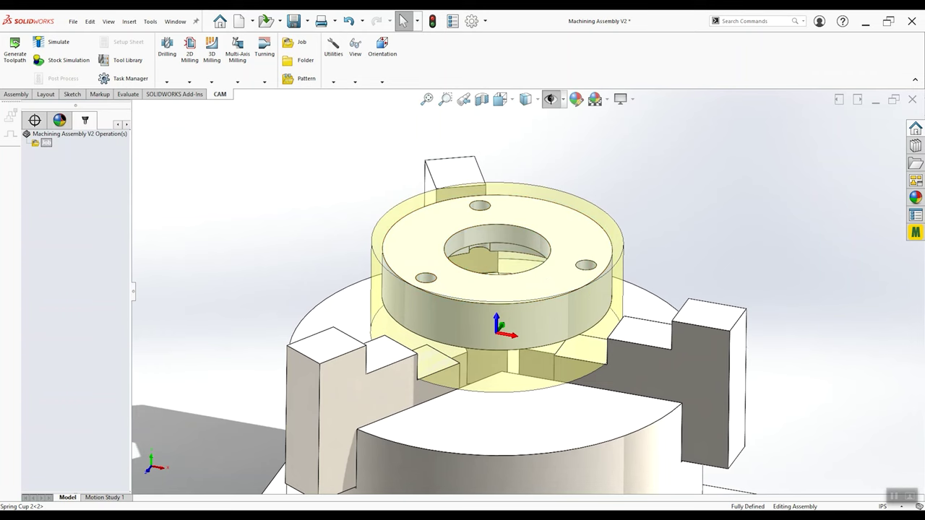
pyautogui.hotkey('alt', 'Tab')
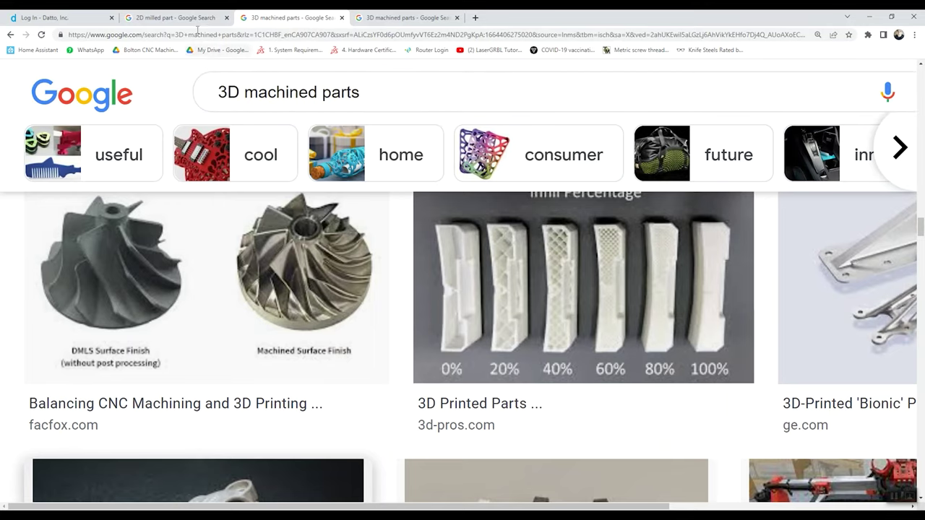
# Scroll through the 2D milled part image results
pyautogui.click(193, 19)
pyautogui.scroll(4, 346, 366)
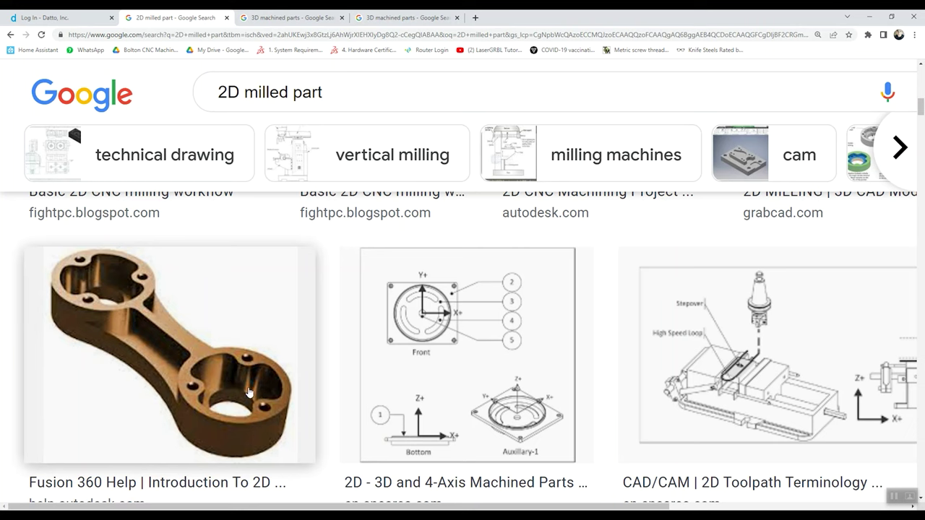
pyautogui.scroll(-3, 219, 370)
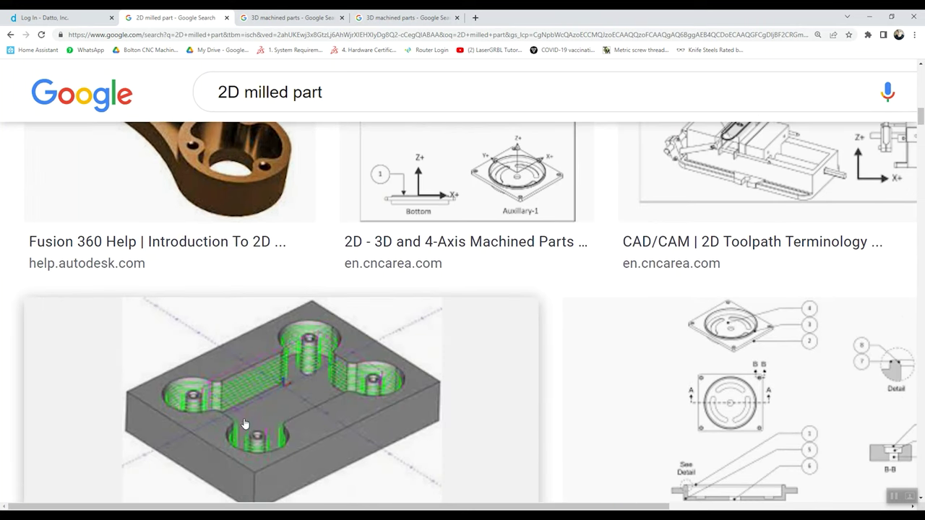
pyautogui.scroll(-5, 340, 409)
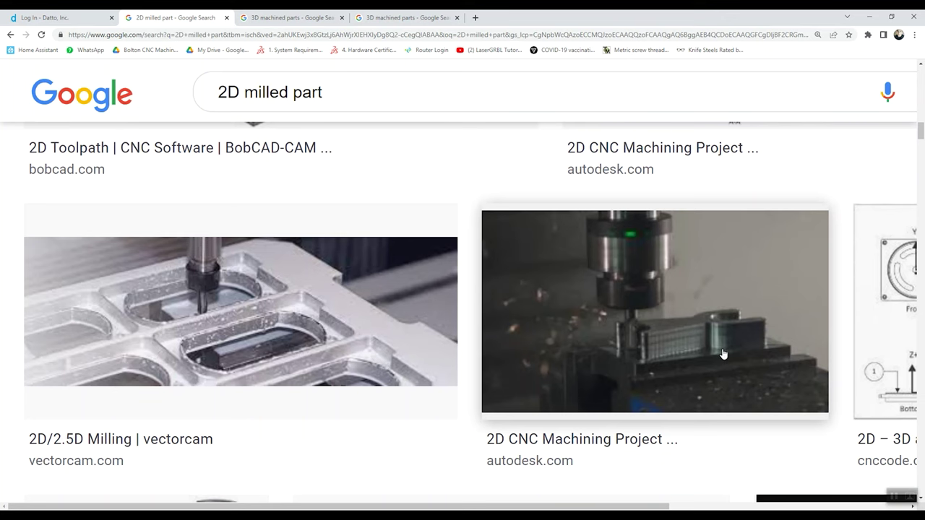
pyautogui.scroll(2, 552, 326)
pyautogui.scroll(2, 551, 325)
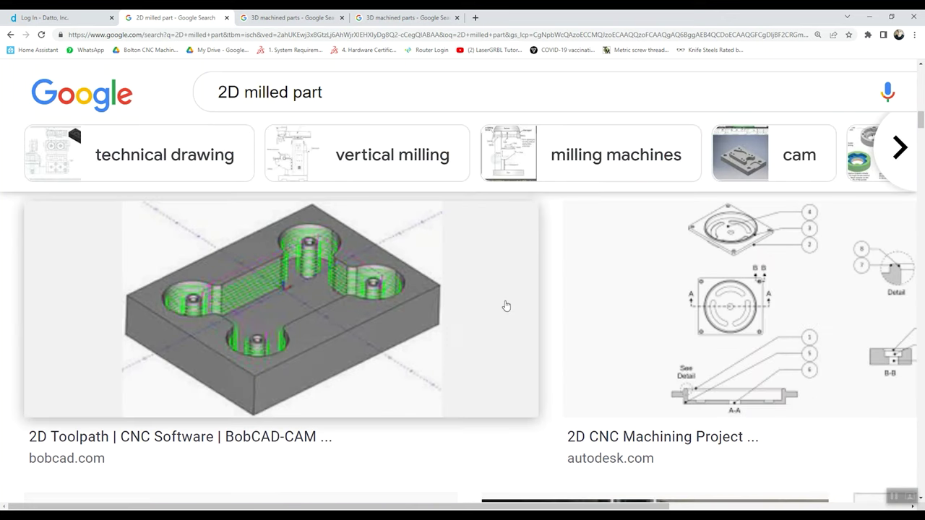
pyautogui.scroll(2, 491, 347)
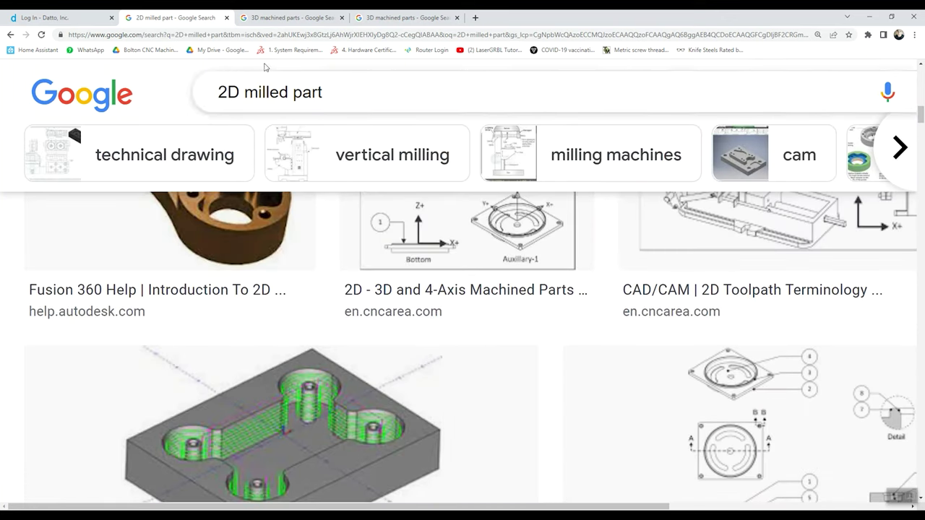
# Browse the 3D machined parts results, open the impeller image in a background tab, then minimize Chrome
pyautogui.click(279, 17)
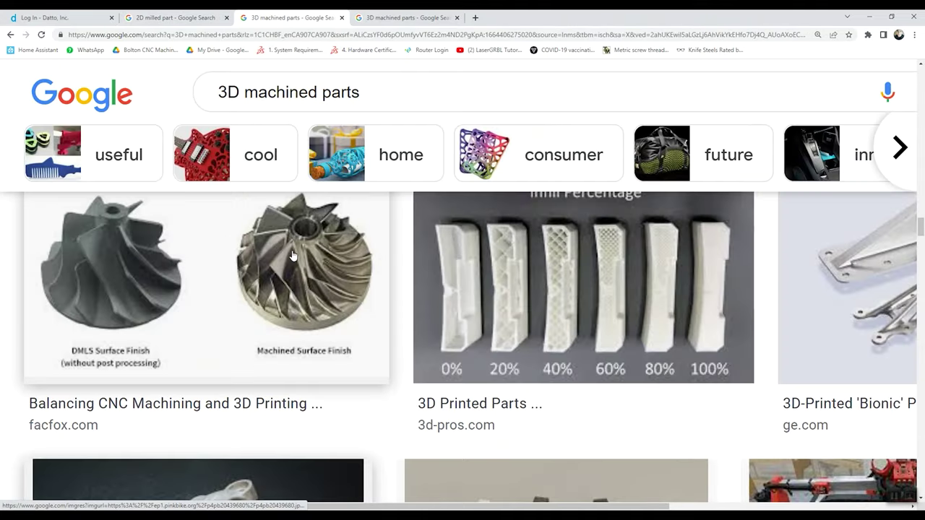
pyautogui.middleClick(293, 290)
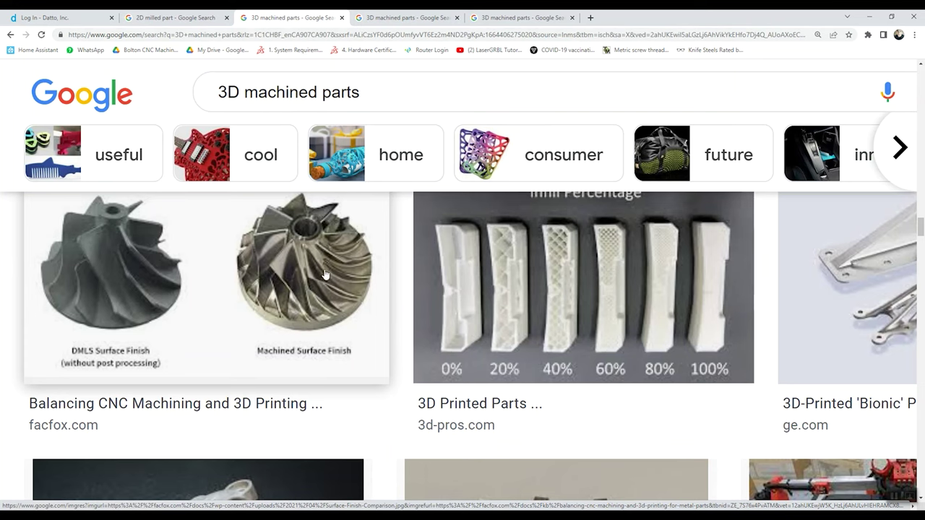
pyautogui.scroll(-3, 274, 307)
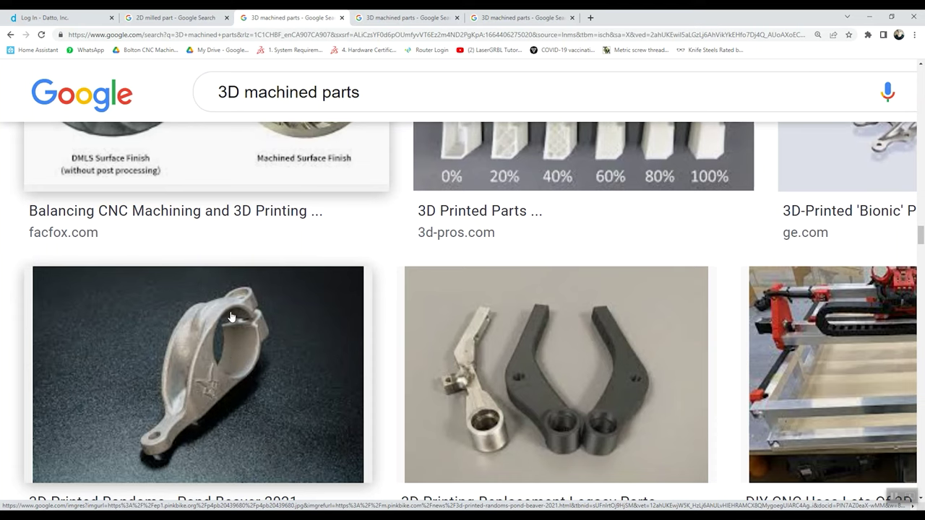
pyautogui.scroll(-1, 231, 296)
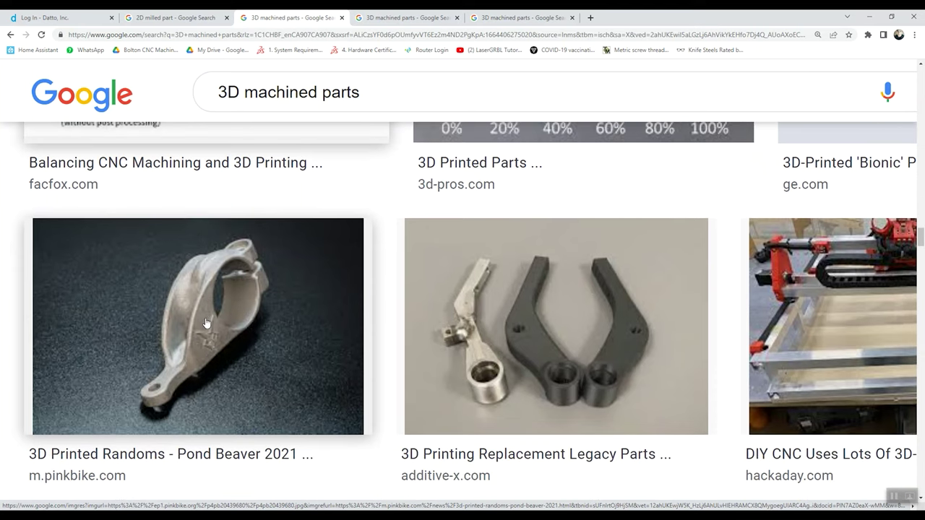
pyautogui.scroll(3, 217, 320)
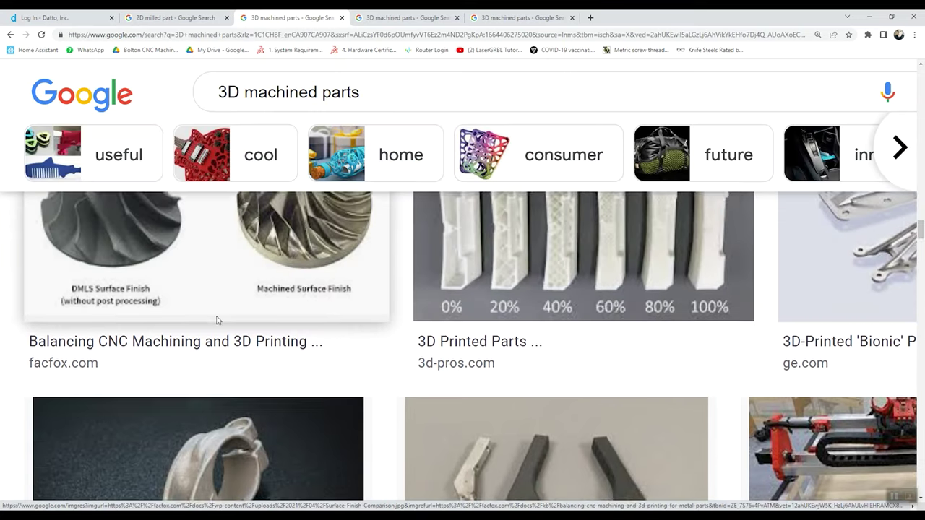
pyautogui.scroll(2, 217, 320)
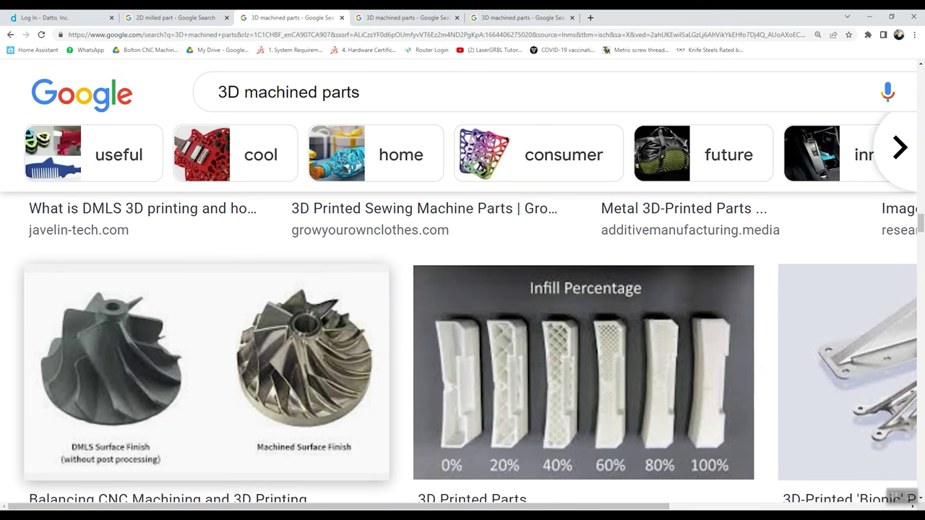
pyautogui.click(873, 19)
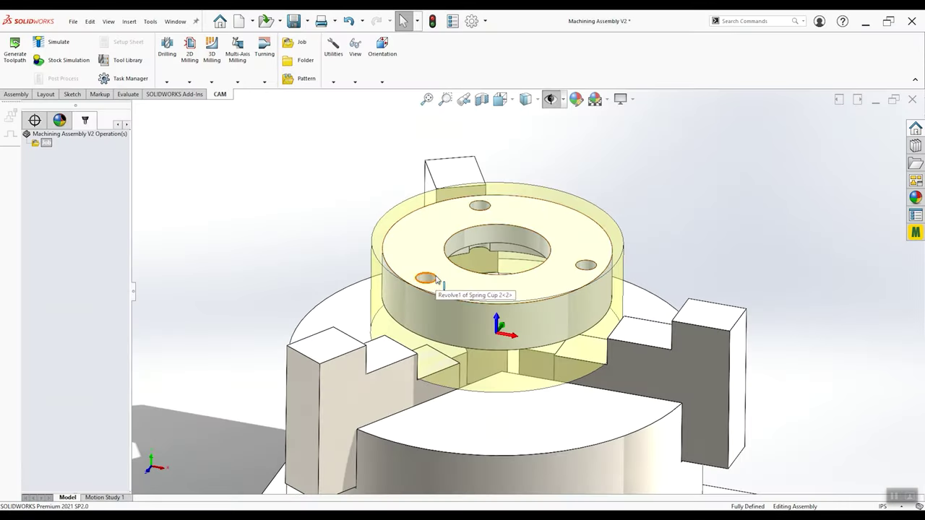
pyautogui.scroll(3, 475, 280)
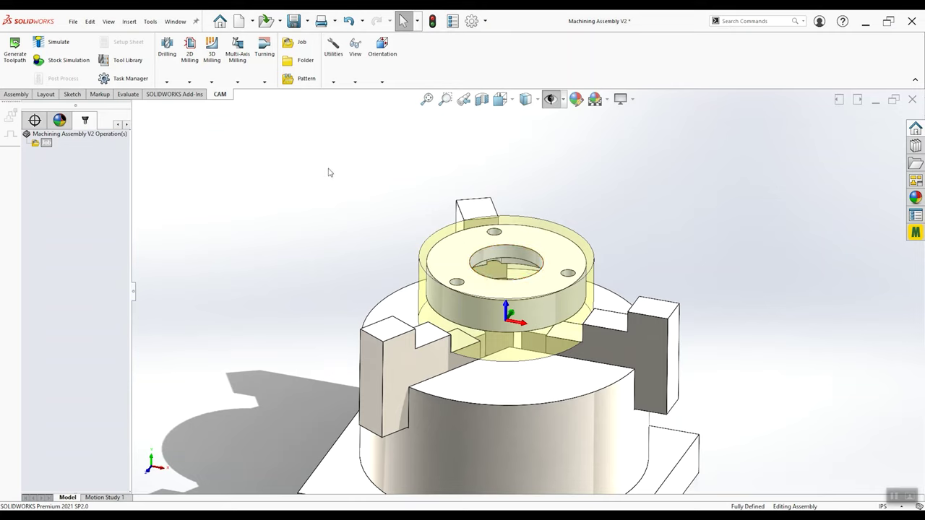
pyautogui.click(188, 81)
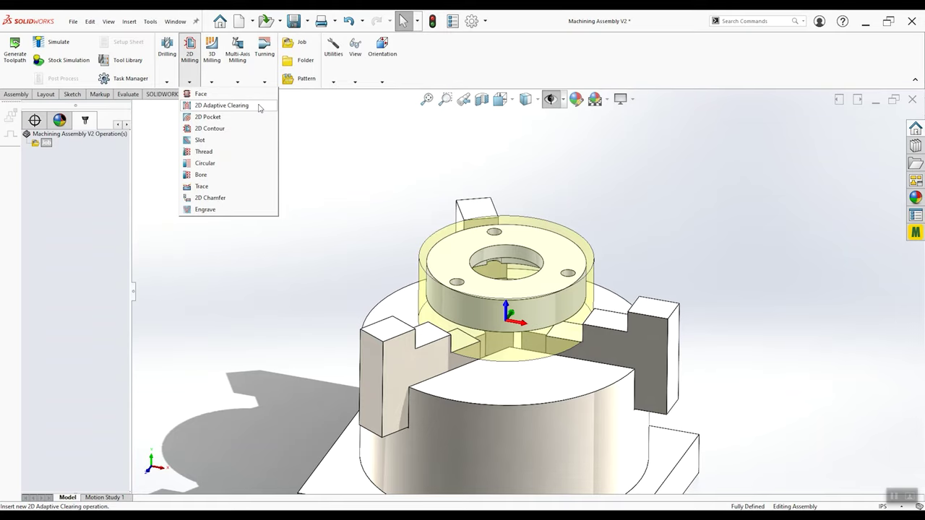
pyautogui.click(227, 127)
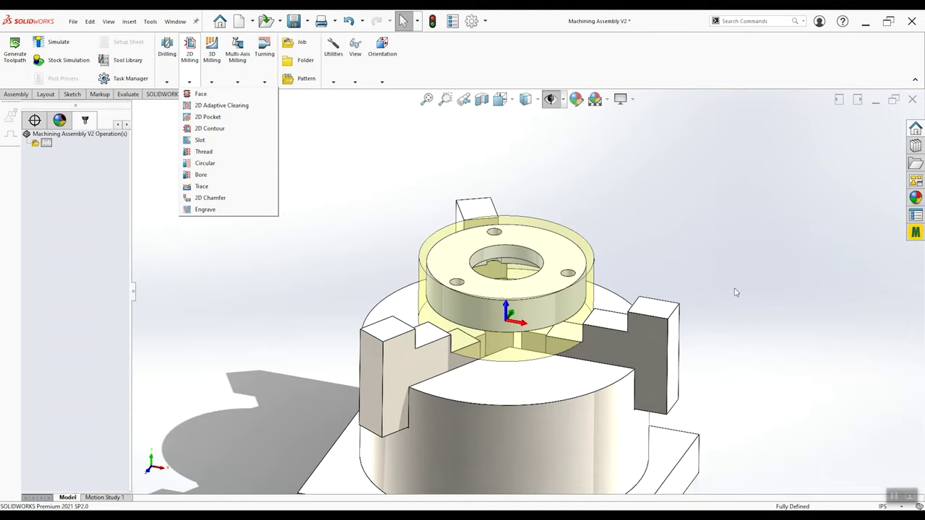
pyautogui.moveTo(545, 232); pyautogui.dragTo(533, 210, button='middle')
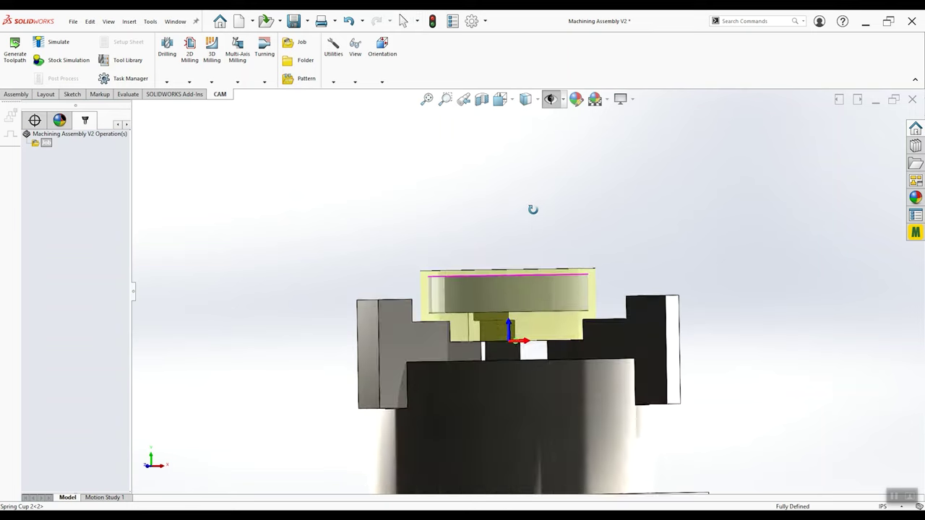
pyautogui.hotkey('ctrl', '7')
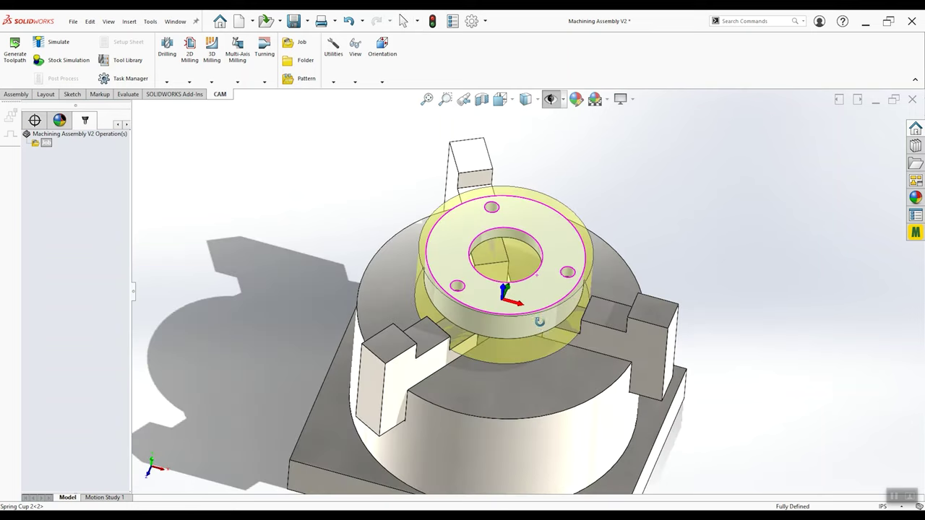
# Open the 2D Milling operations list, then orbit to a low side view of the spring cup's base
pyautogui.click(189, 82)
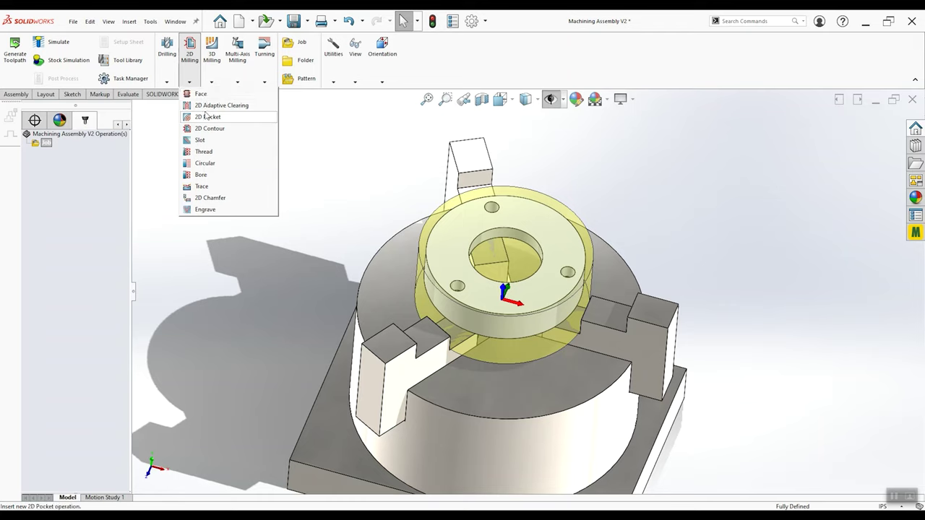
pyautogui.moveTo(372, 192); pyautogui.dragTo(394, 285, button='middle')
pyautogui.moveTo(363, 226); pyautogui.dragTo(474, 230, button='middle')
pyautogui.moveTo(482, 203); pyautogui.dragTo(486, 242, button='middle')
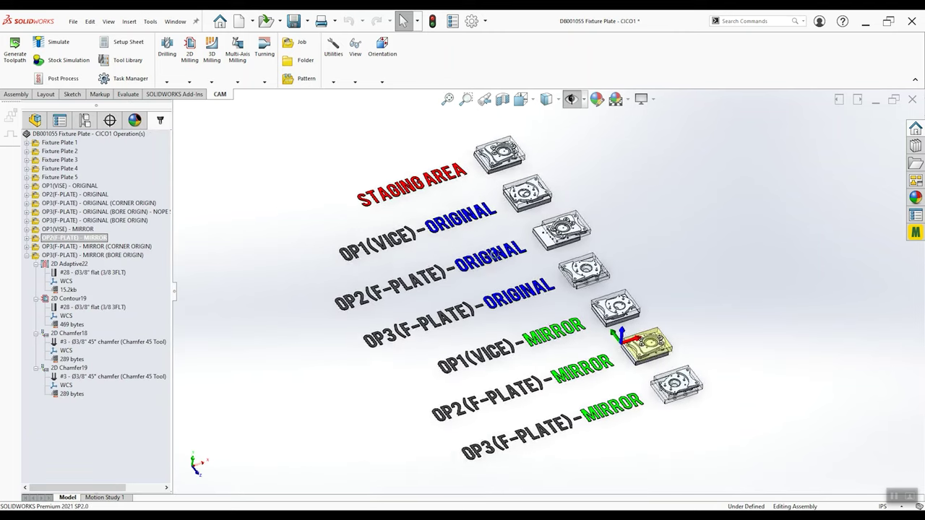
# Expand OP2(F-PLATE) - MIRROR, select 2D Adaptive2 through 2D Contour15, and launch Stock Simulation
pyautogui.click(26, 239)
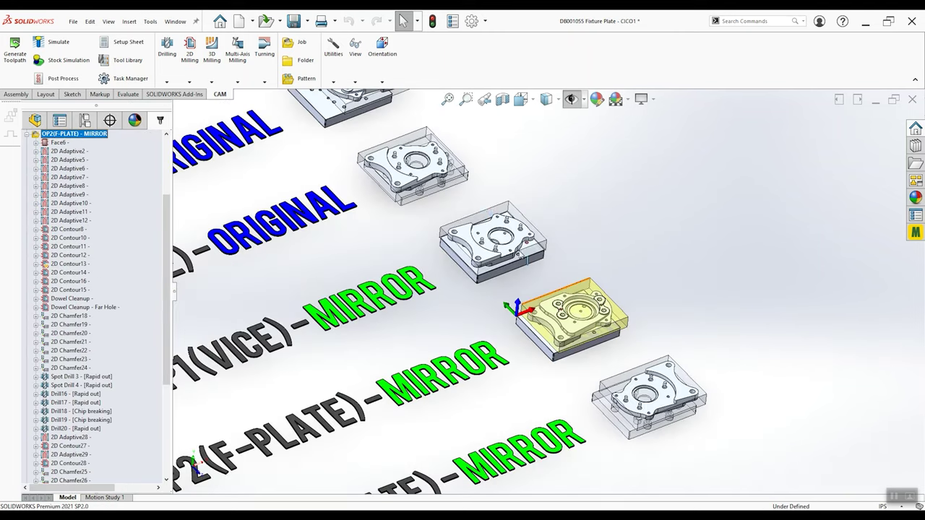
pyautogui.scroll(3, 550, 289)
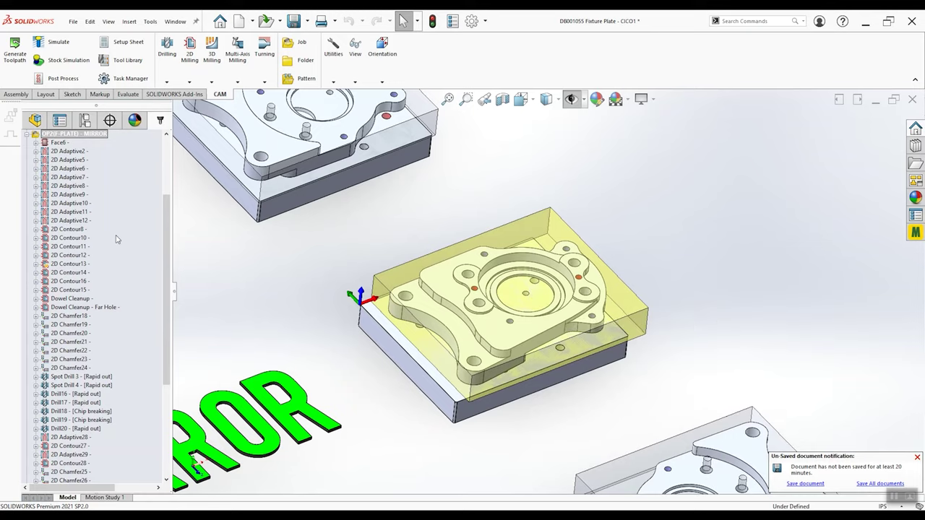
pyautogui.scroll(3, 99, 239)
pyautogui.scroll(-1, 99, 239)
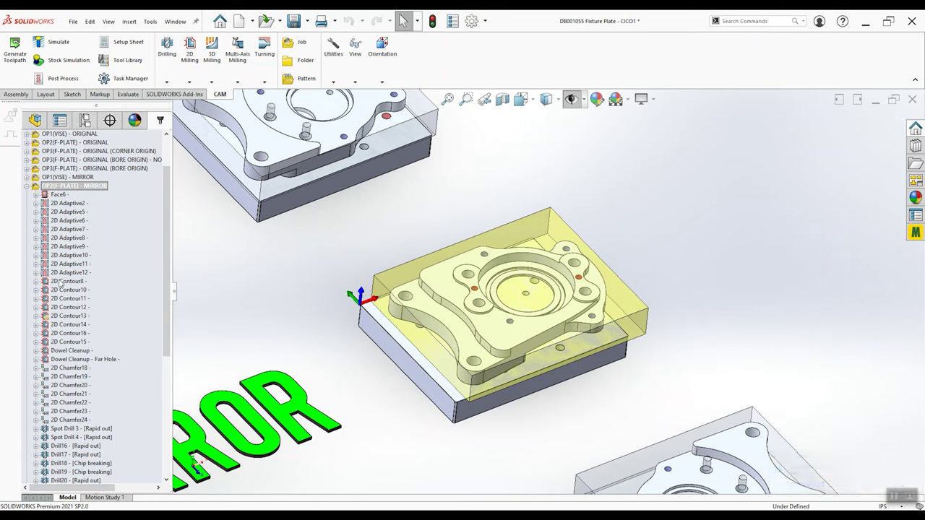
pyautogui.click(65, 343)
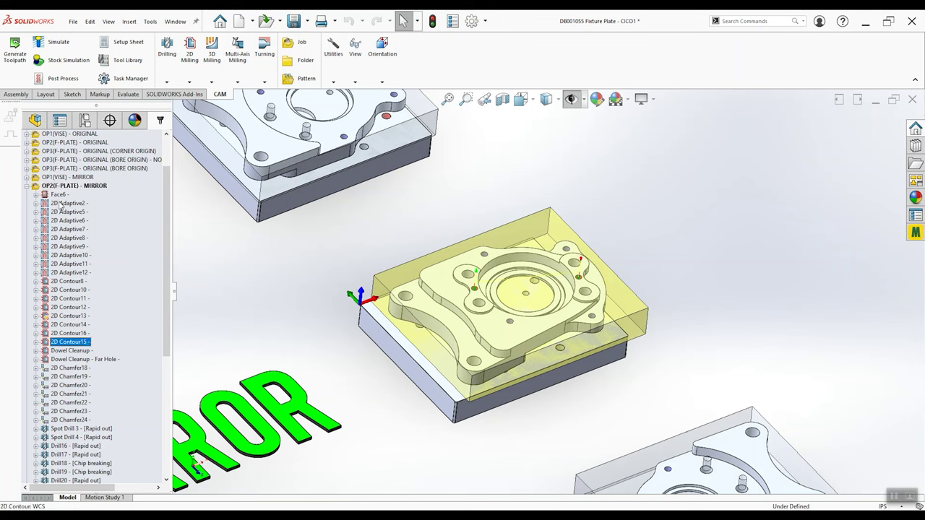
pyautogui.keyDown('shift'); pyautogui.click(59, 204); pyautogui.keyUp('shift')
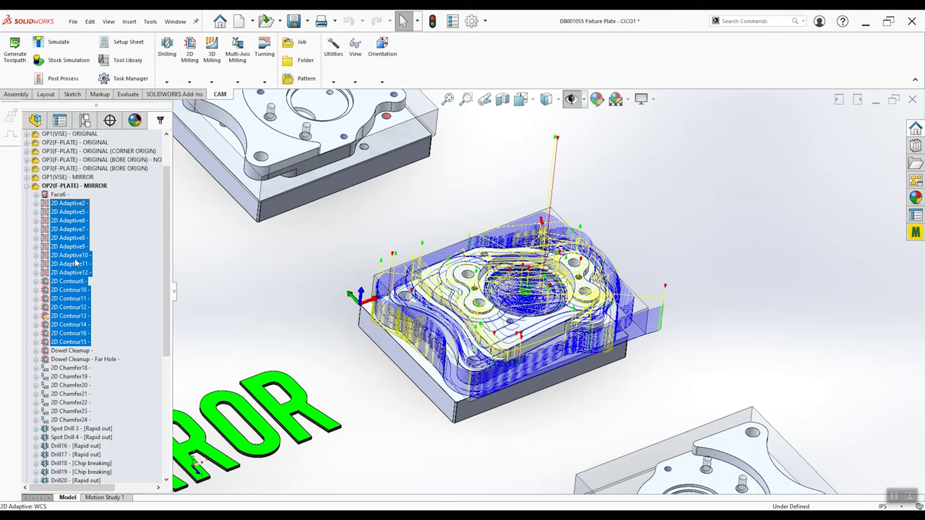
pyautogui.click(68, 60)
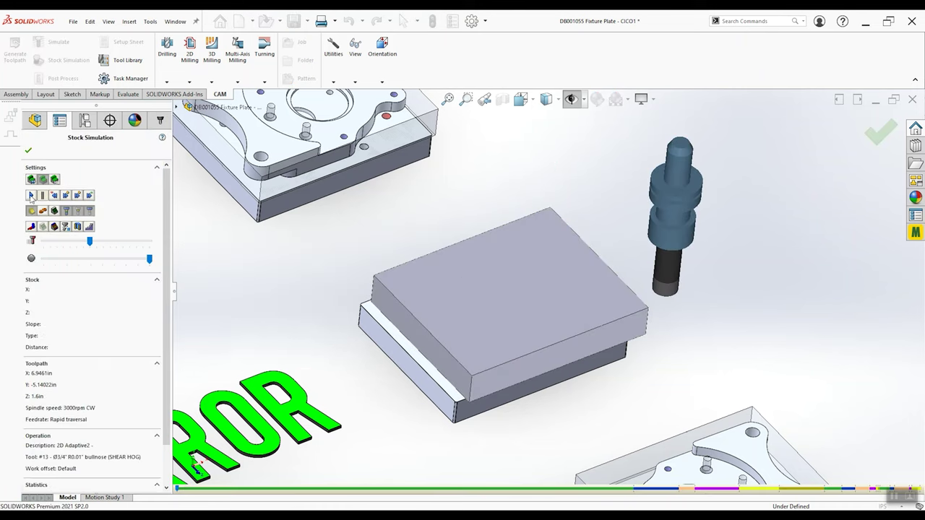
# Play the stock simulation at a raised speed, then exit it back to the toolpaths
pyautogui.click(30, 195)
pyautogui.click(133, 244)
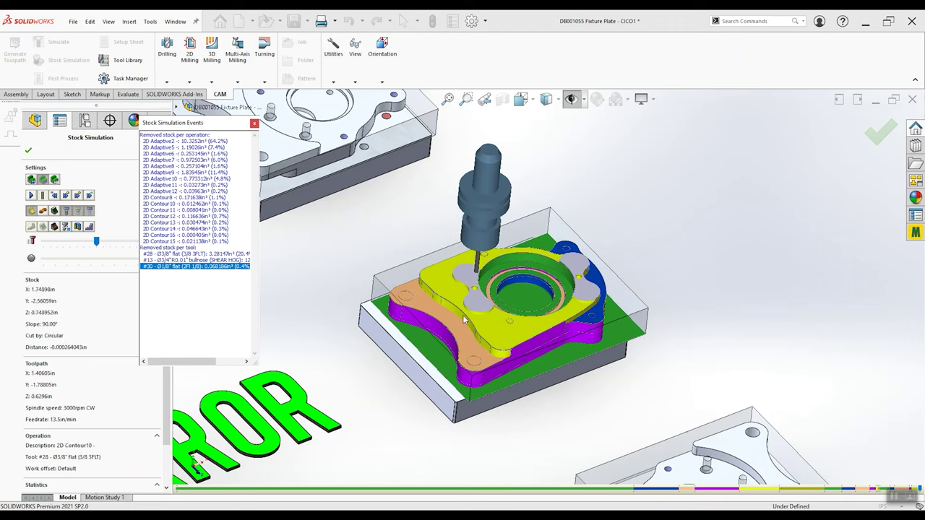
pyautogui.click(27, 151)
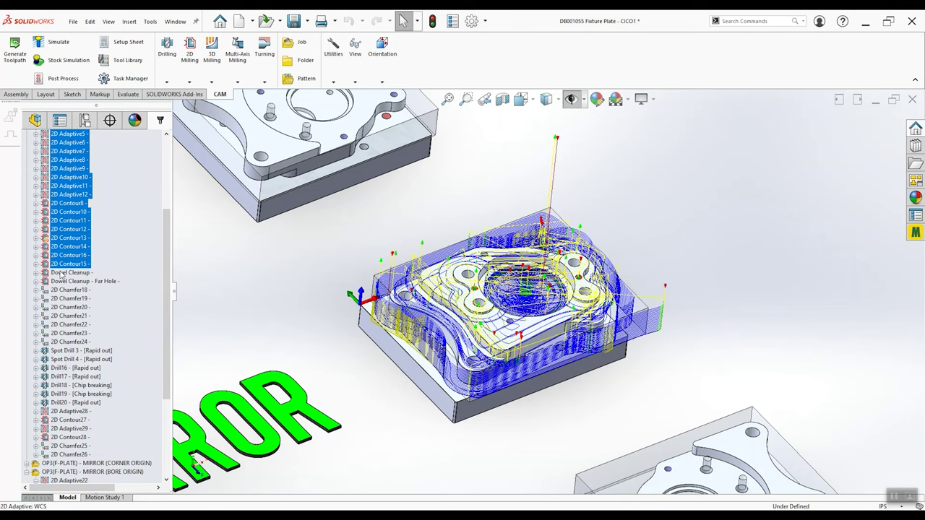
# Preview the chamfer, Spot Drill 3–Drill20, and 2D Adaptive28–2D Chamfer26 toolpath groups
pyautogui.click(68, 290)
pyautogui.keyDown('shift'); pyautogui.click(70, 341); pyautogui.keyUp('shift')
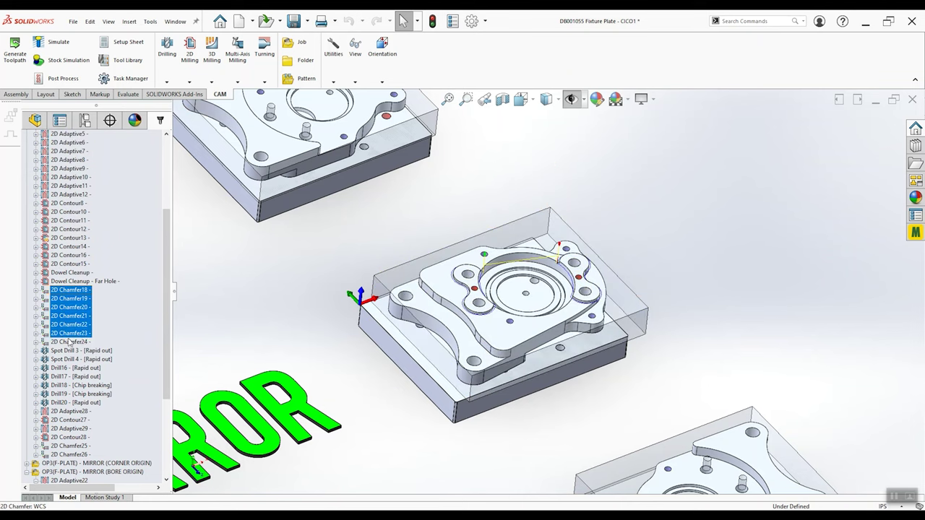
pyautogui.scroll(-2, 527, 293)
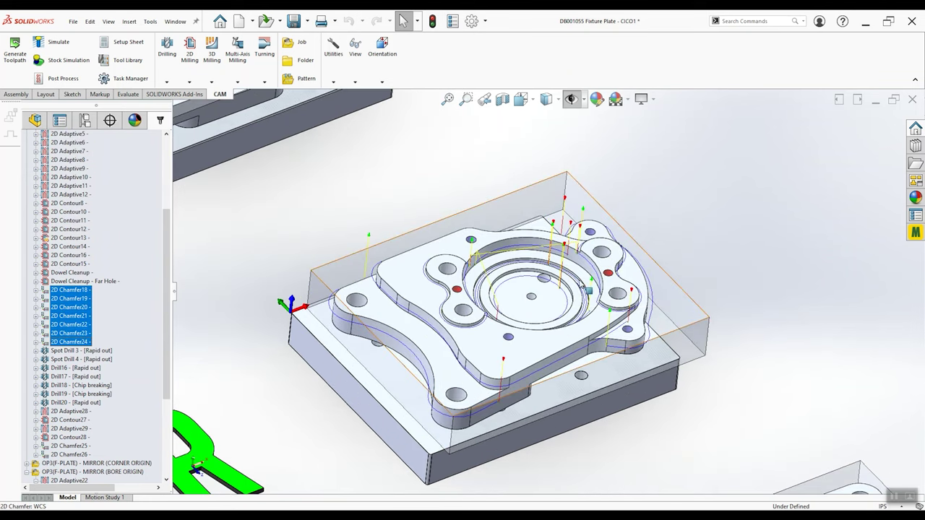
pyautogui.click(61, 352)
pyautogui.keyDown('shift'); pyautogui.click(61, 403); pyautogui.keyUp('shift')
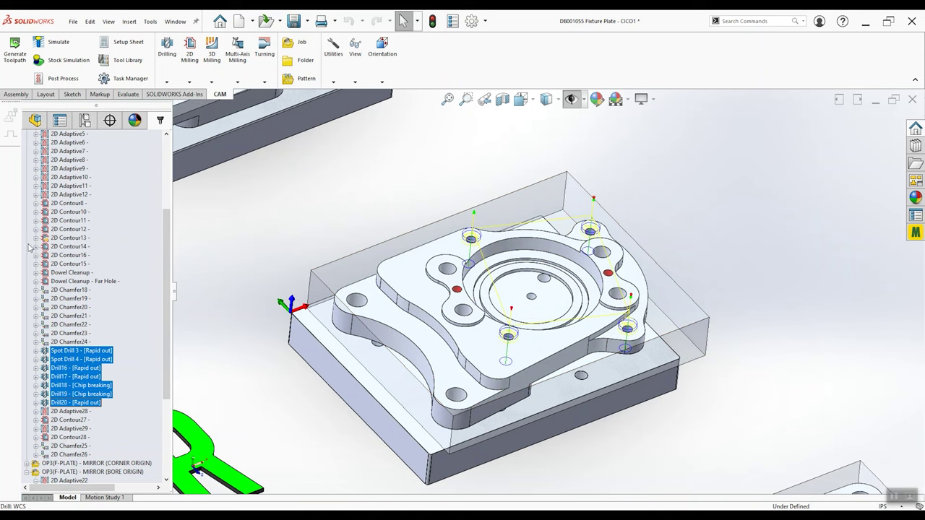
pyautogui.click(70, 412)
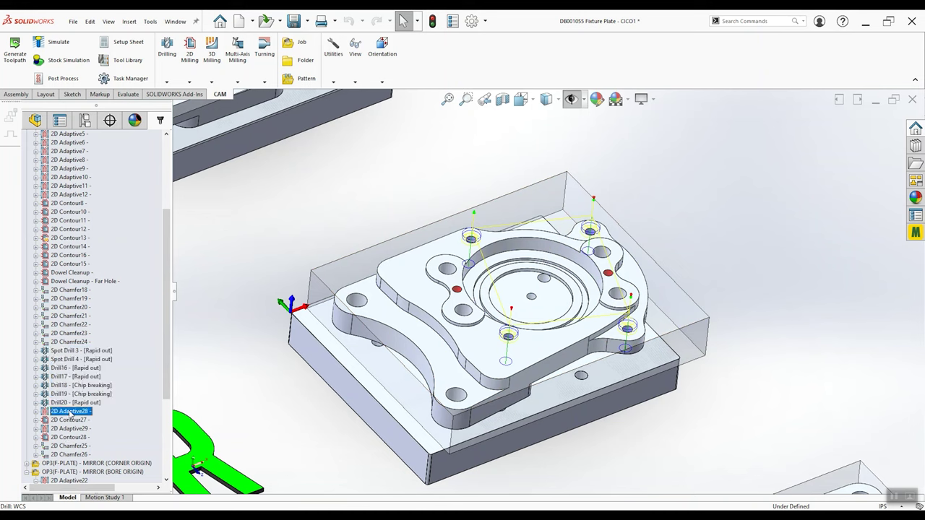
pyautogui.keyDown('shift'); pyautogui.click(70, 455); pyautogui.keyUp('shift')
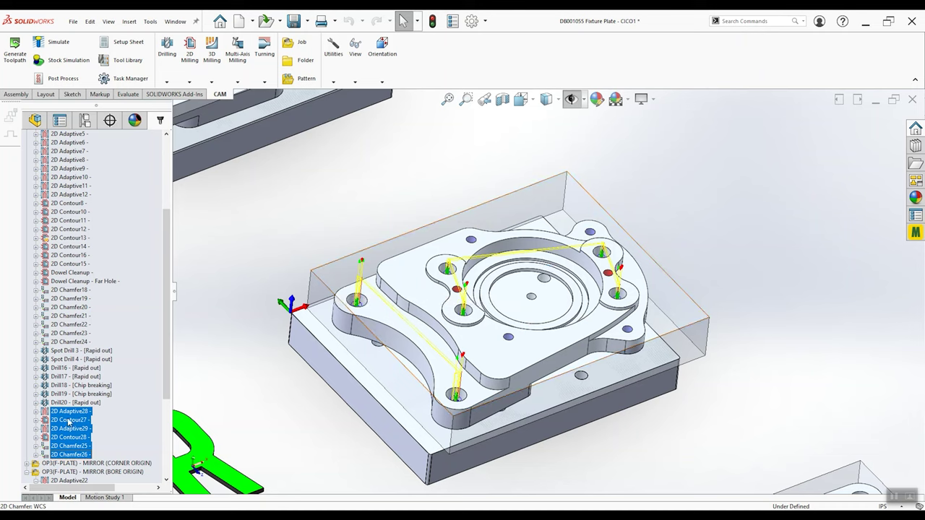
# Select 2D Adaptive2 through 2D Contour15 together with 2D Adaptive28 through 2D Chamfer26
pyautogui.scroll(4, 85, 185)
pyautogui.click(61, 231)
pyautogui.scroll(-3, 66, 253)
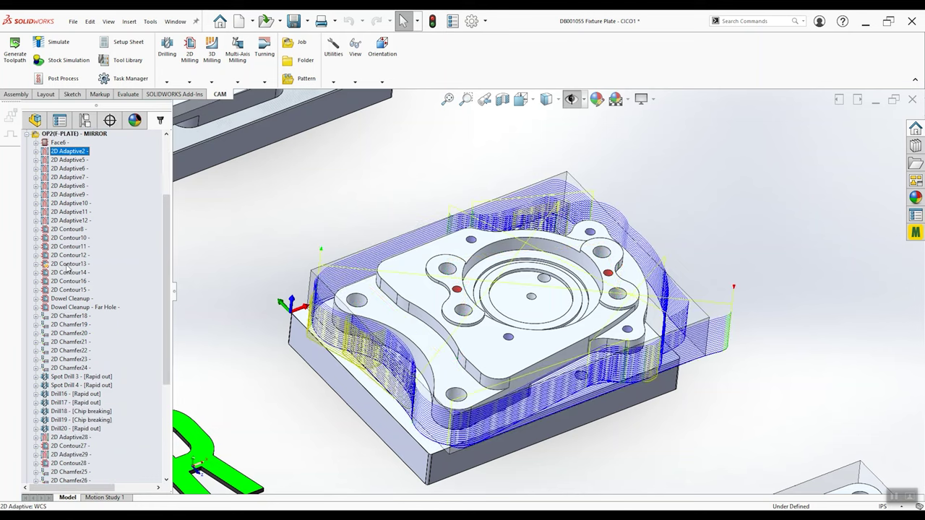
pyautogui.keyDown('shift'); pyautogui.click(66, 290); pyautogui.keyUp('shift')
pyautogui.scroll(-2, 75, 347)
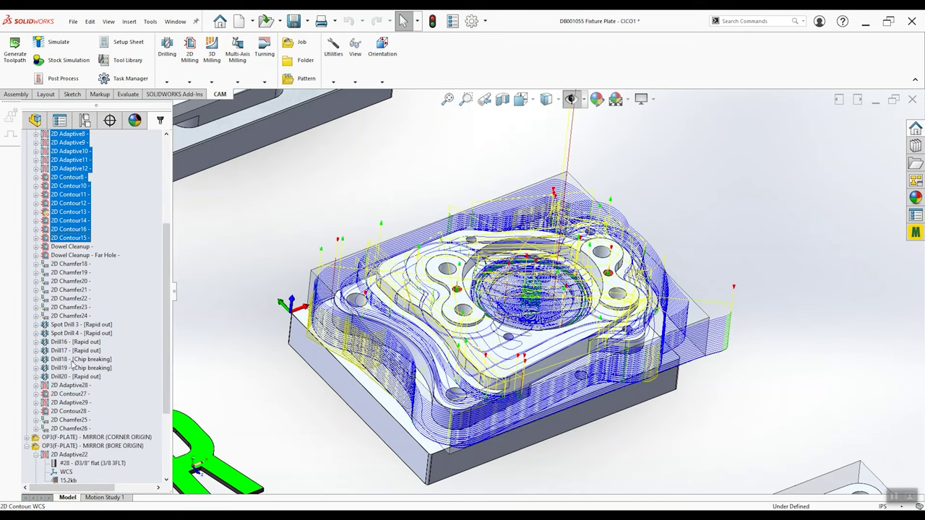
pyautogui.keyDown('ctrl'); pyautogui.click(62, 387); pyautogui.keyUp('ctrl')
pyautogui.hotkey('shift', 'Down')
pyautogui.hotkey('shift', 'Down')
pyautogui.hotkey('shift', 'Down')
pyautogui.hotkey('shift', 'Down')
pyautogui.hotkey('shift', 'Down')
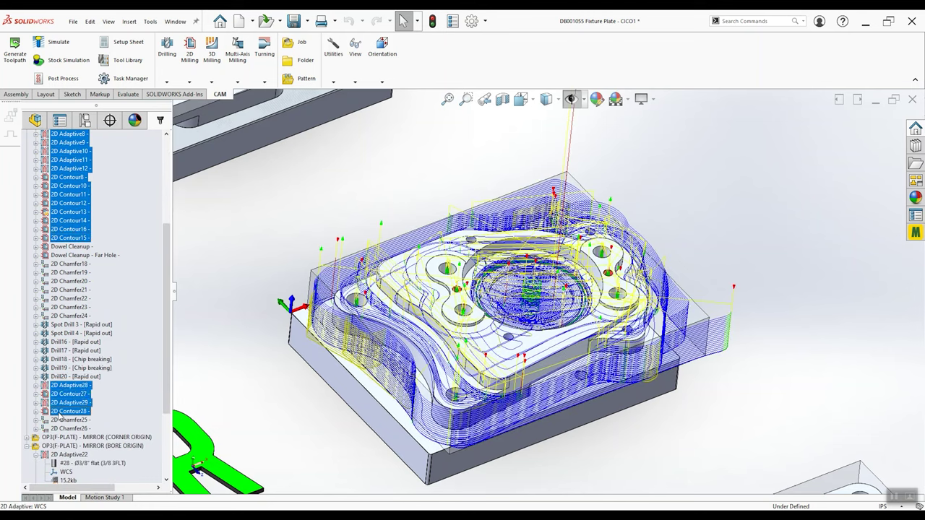
# Rotate the view around the mirrored fixture plate to inspect the combined toolpaths
pyautogui.scroll(1, 105, 369)
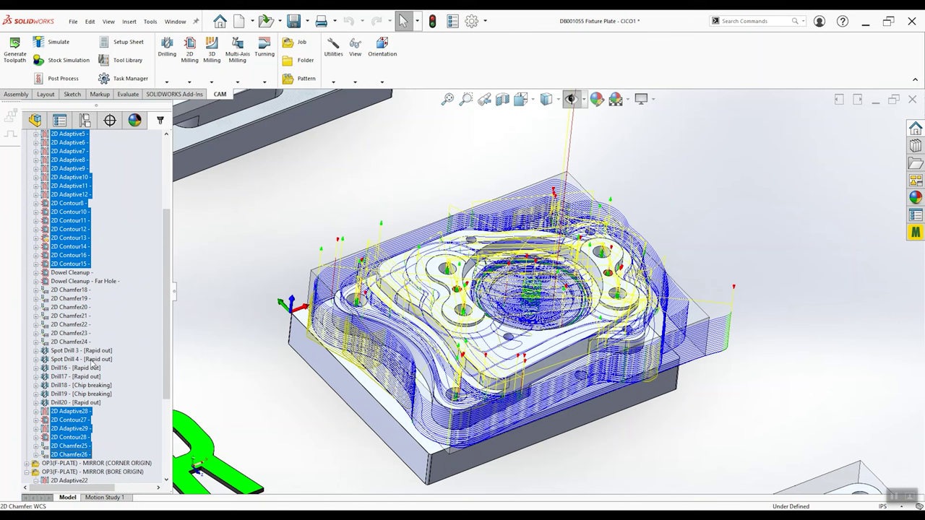
pyautogui.scroll(2, 93, 366)
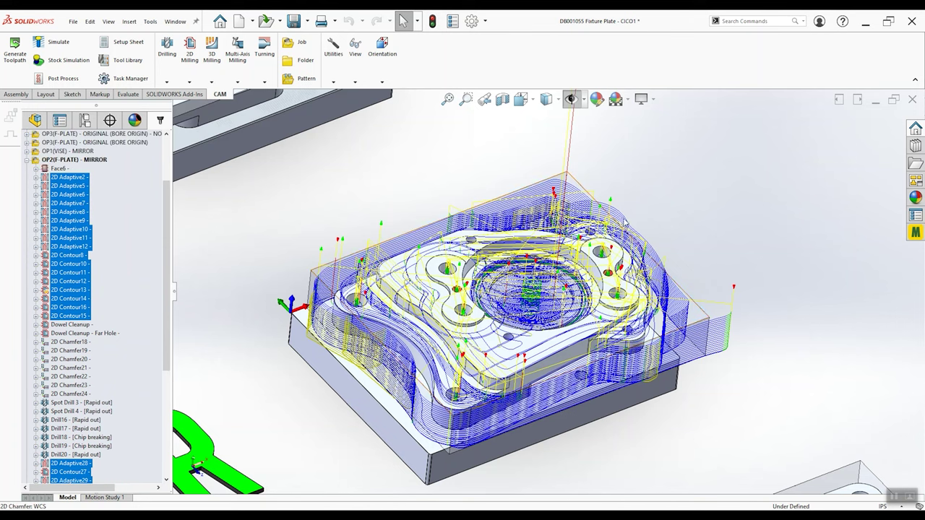
pyautogui.scroll(5, 547, 284)
pyautogui.moveTo(548, 285); pyautogui.dragTo(538, 266, button='middle')
pyautogui.scroll(5, 538, 266)
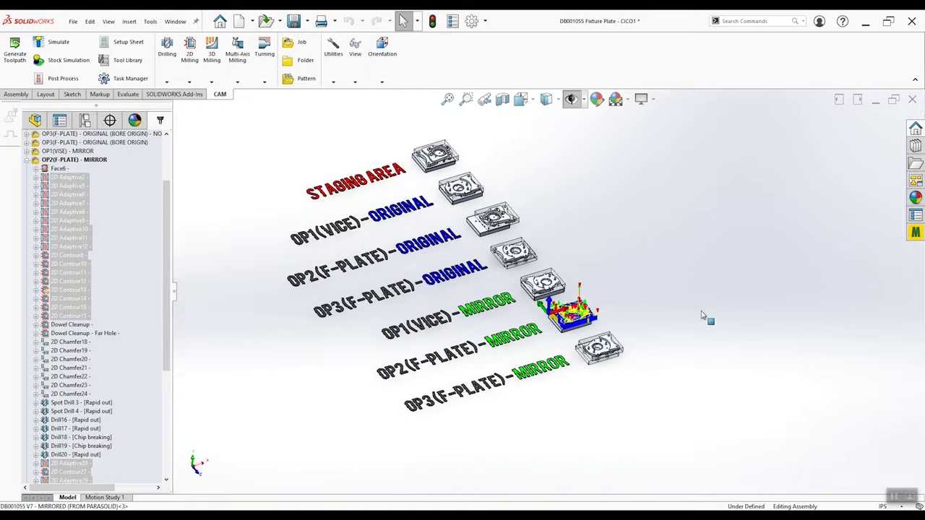
pyautogui.scroll(-8, 569, 295)
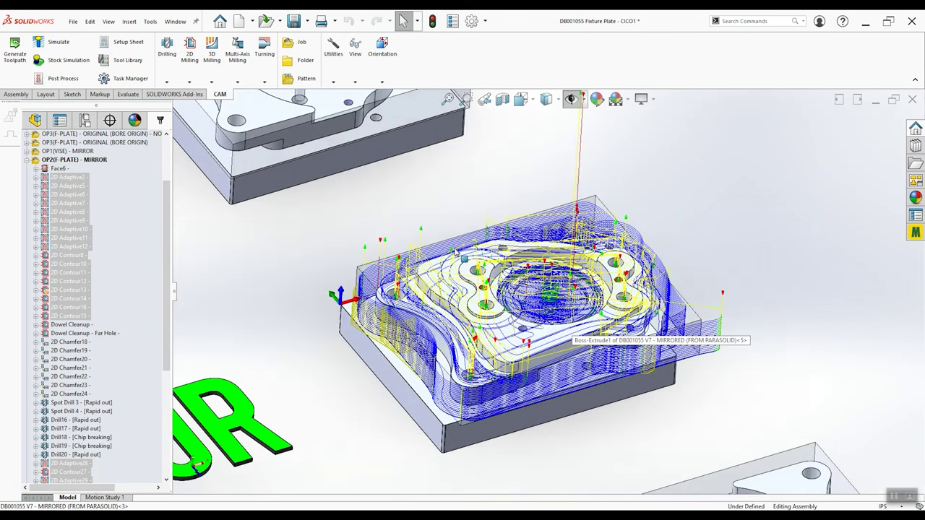
pyautogui.scroll(3, 560, 311)
pyautogui.moveTo(541, 279)
pyautogui.mouseDown(button='middle')
pyautogui.moveTo(541, 224)
pyautogui.moveTo(542, 274)
pyautogui.moveTo(539, 268)
pyautogui.mouseUp(button='middle')
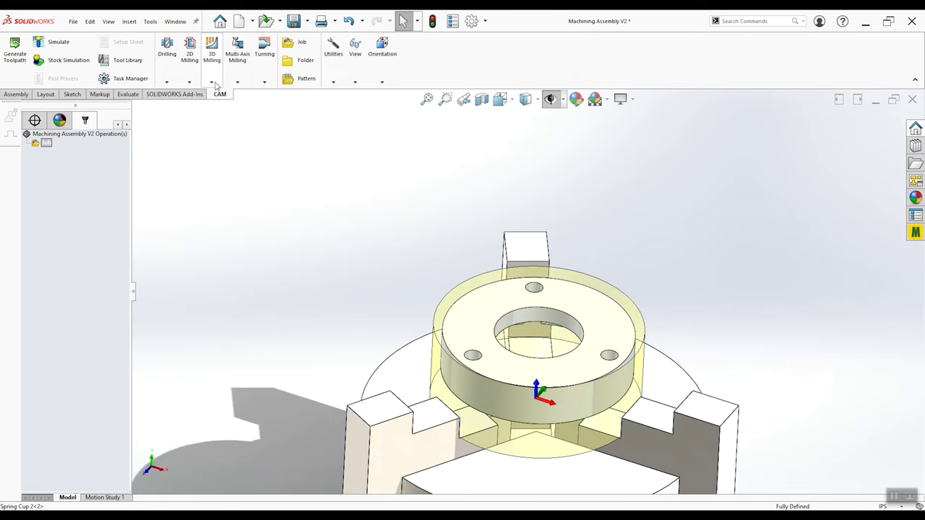
pyautogui.click(211, 82)
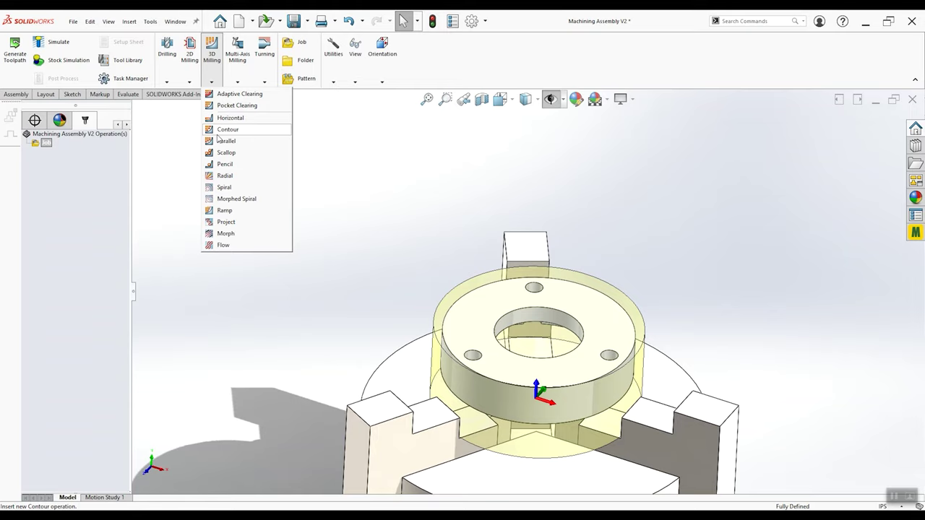
# Dismiss the 3D milling list, orbit around the chuck and spring cup, then show the 2D Milling list
pyautogui.click(353, 215)
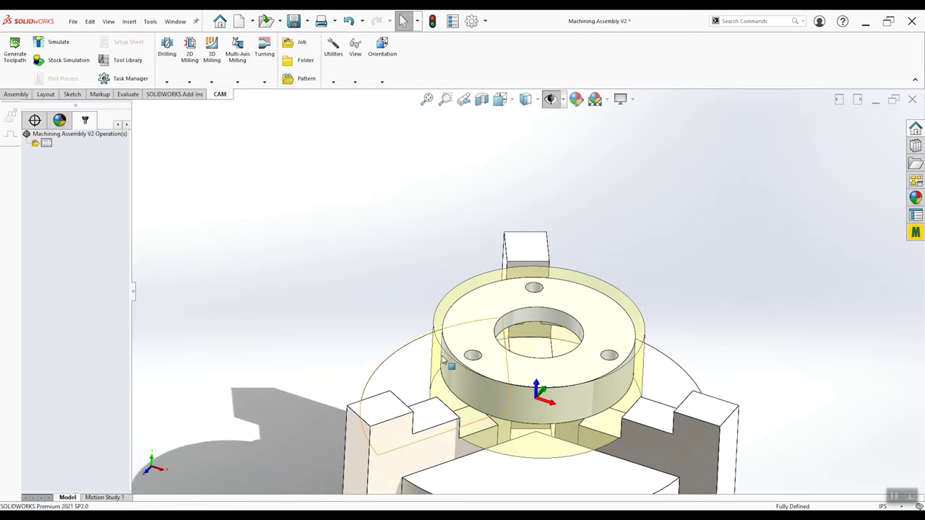
pyautogui.scroll(5, 523, 340)
pyautogui.moveTo(522, 339)
pyautogui.mouseDown(button='middle')
pyautogui.moveTo(522, 405)
pyautogui.moveTo(522, 353)
pyautogui.moveTo(535, 339)
pyautogui.moveTo(524, 331)
pyautogui.mouseUp(button='middle')
pyautogui.scroll(2, 524, 331)
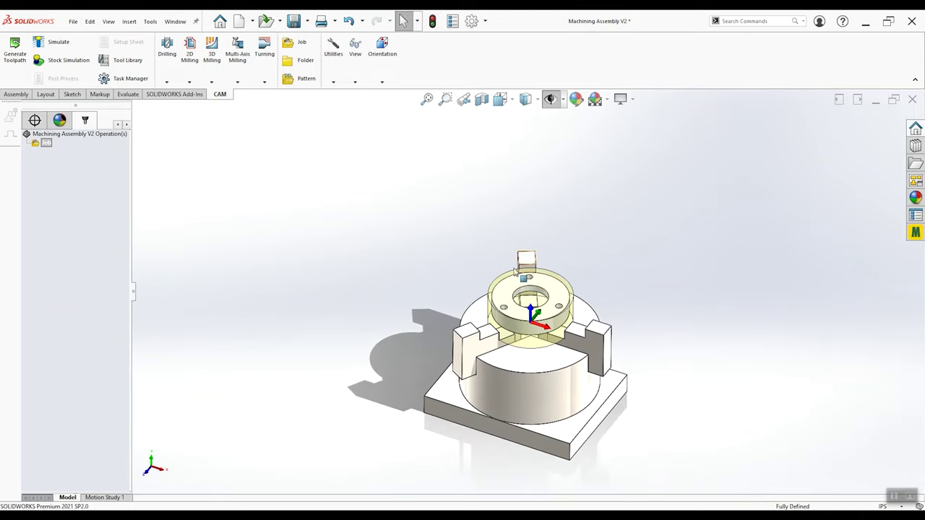
pyautogui.scroll(-2, 498, 305)
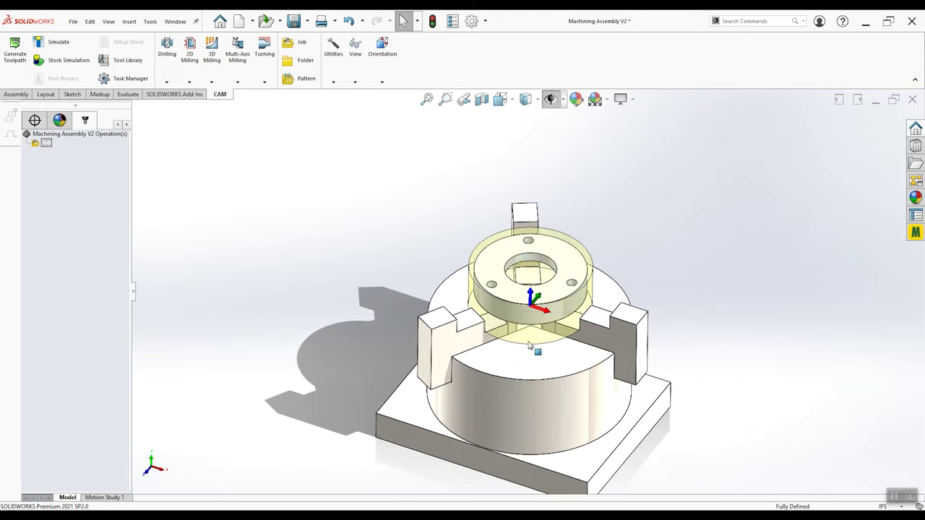
pyautogui.moveTo(526, 298); pyautogui.dragTo(568, 285, button='middle')
pyautogui.moveTo(534, 259); pyautogui.dragTo(531, 289, button='middle')
pyautogui.scroll(-4, 529, 329)
pyautogui.scroll(3, 528, 329)
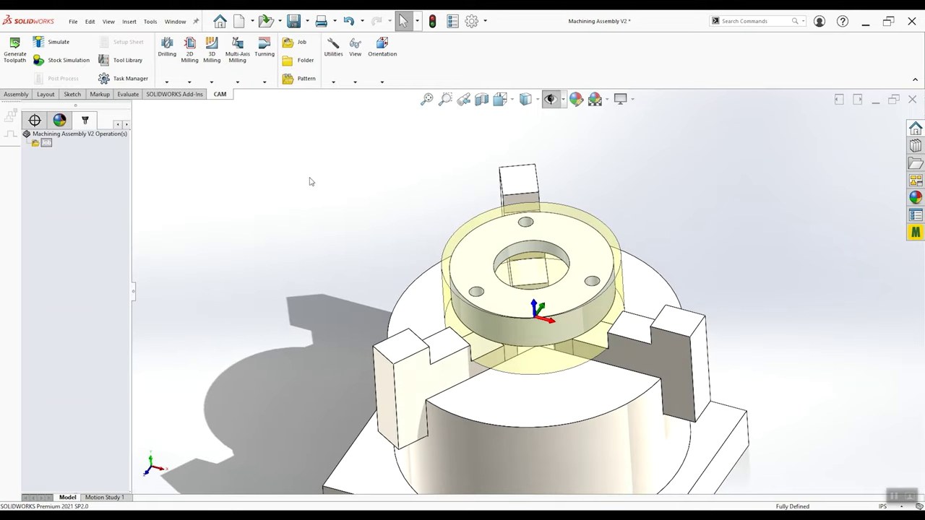
pyautogui.click(190, 82)
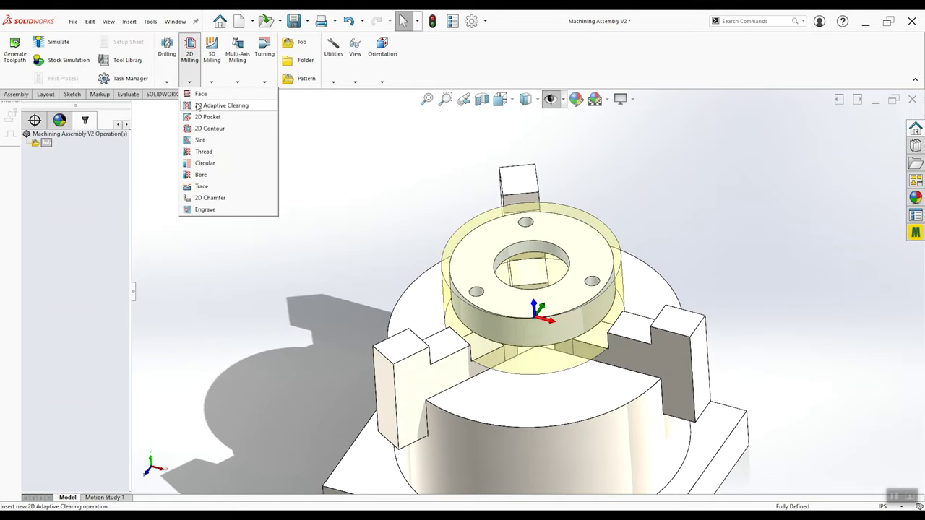
# Create a 2D Adaptive Clearing operation and go to its Geometry settings
pyautogui.click(195, 103)
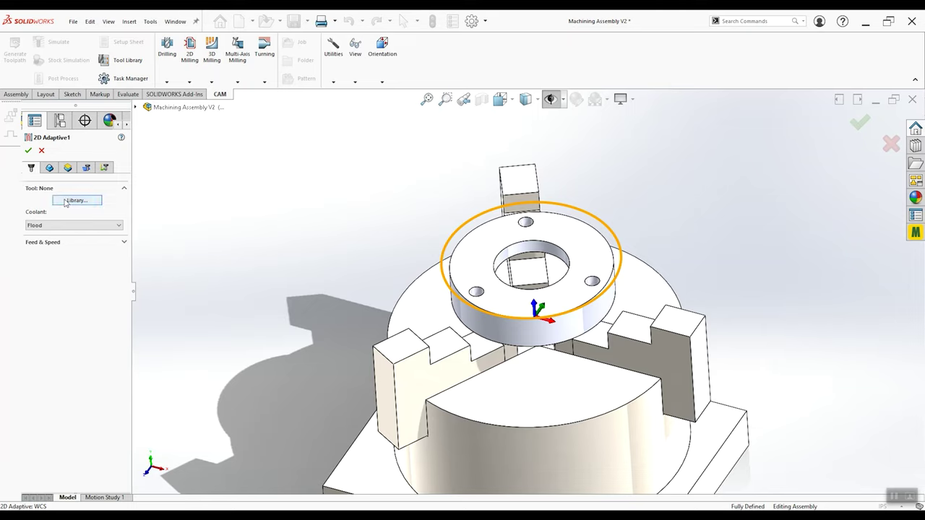
pyautogui.click(49, 168)
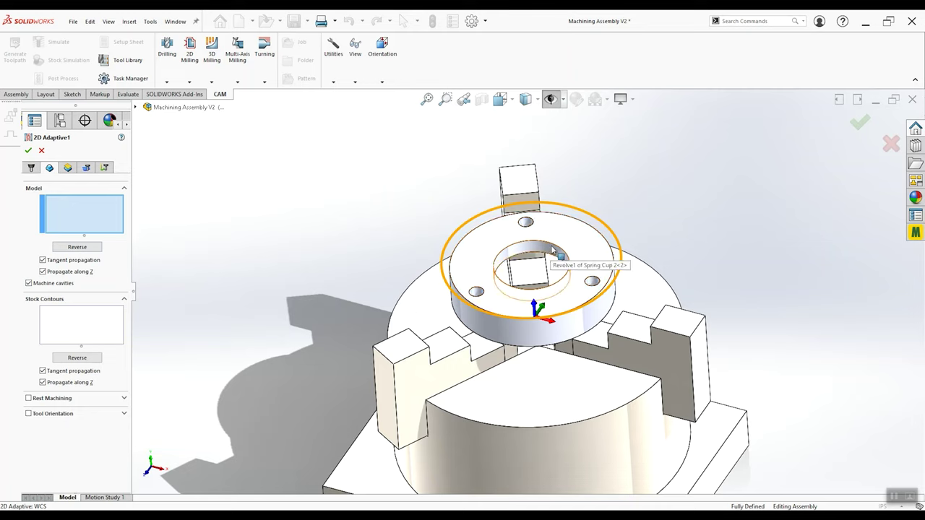
# Inspect the 2D Adaptive1 height planes from isometric and front views, then go to Passes
pyautogui.click(67, 167)
pyautogui.moveTo(537, 381); pyautogui.dragTo(525, 318, button='middle')
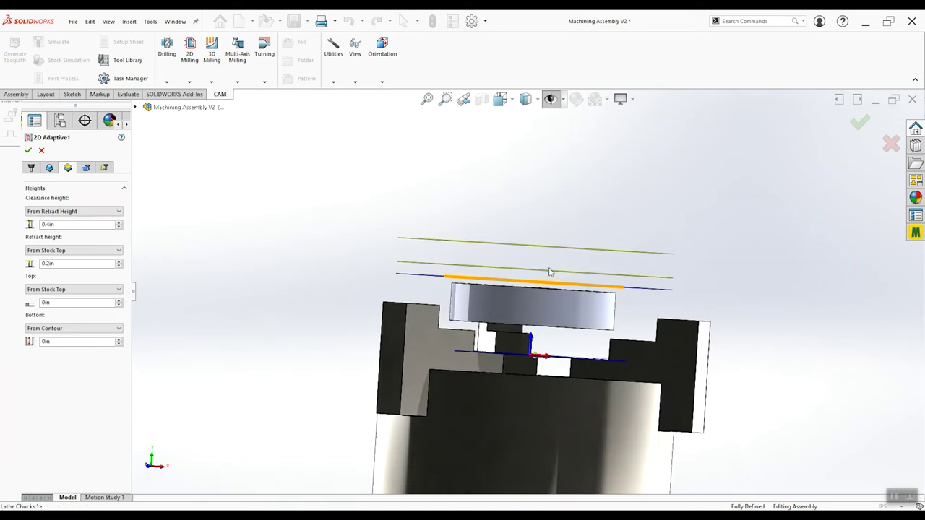
pyautogui.hotkey('ctrl', '7')
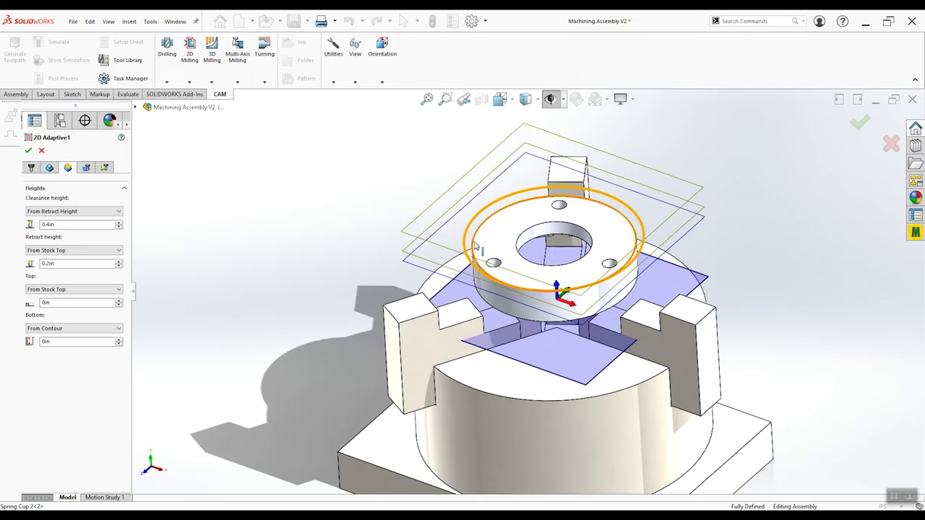
pyautogui.hotkey('ctrl', '1')
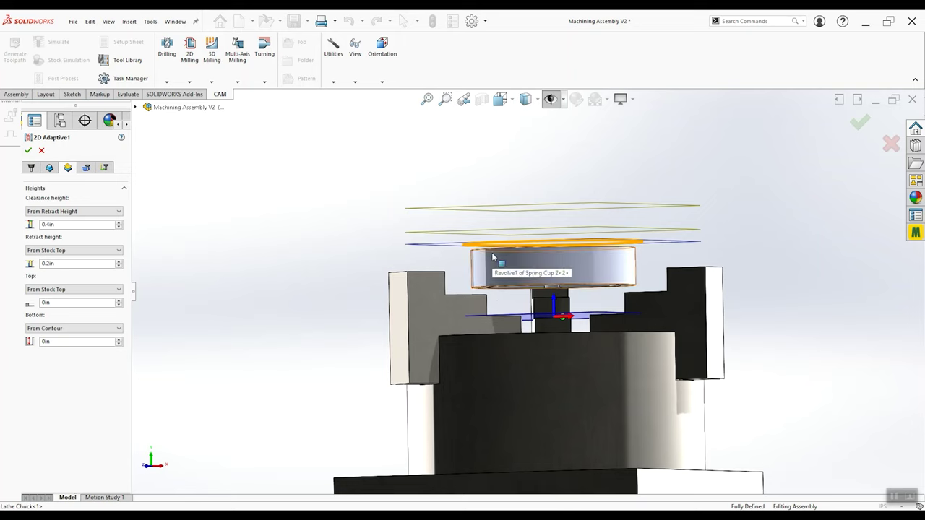
pyautogui.moveTo(493, 262); pyautogui.dragTo(504, 303, button='middle')
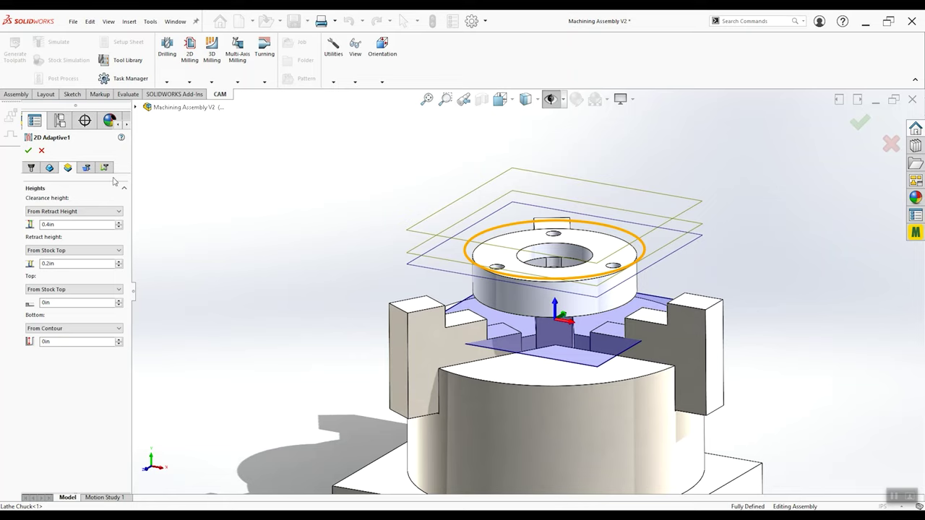
pyautogui.click(86, 169)
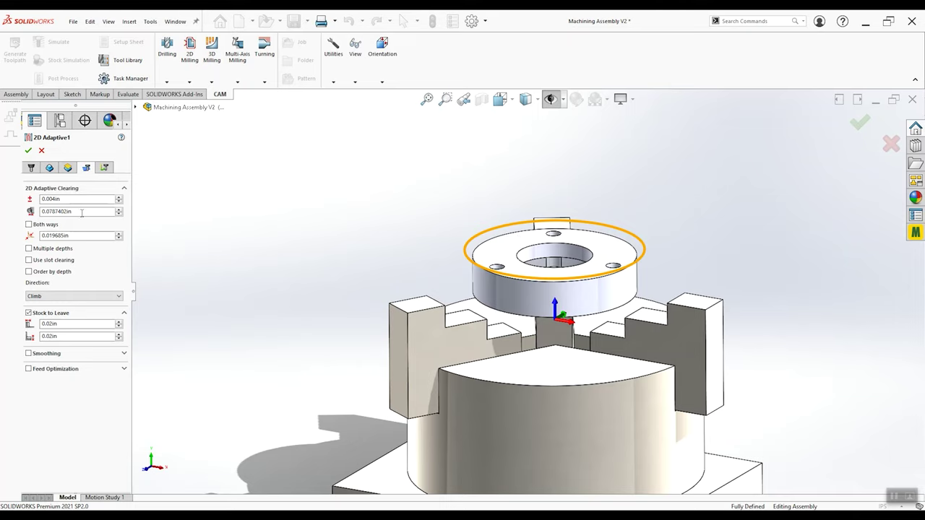
# Review the Optimal Load help, Linking and Tool settings, then cancel 2D Adaptive1
pyautogui.moveTo(82, 214)
pyautogui.moveTo(604, 290); pyautogui.dragTo(289, 199, button='middle')
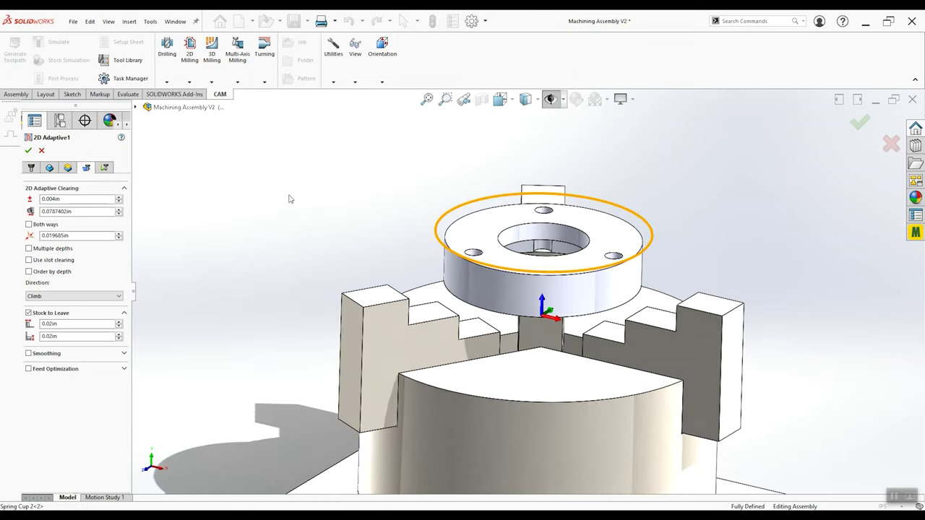
pyautogui.click(104, 168)
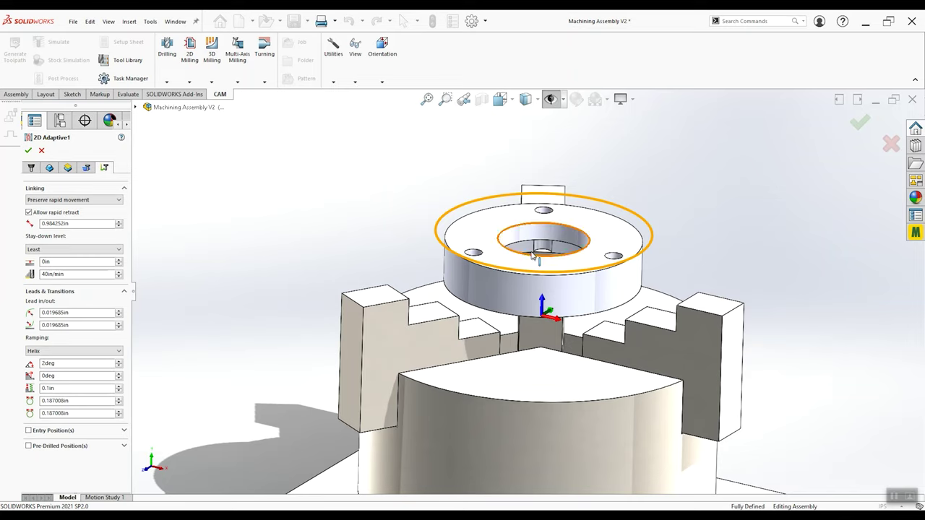
pyautogui.hotkey('ctrl', '7')
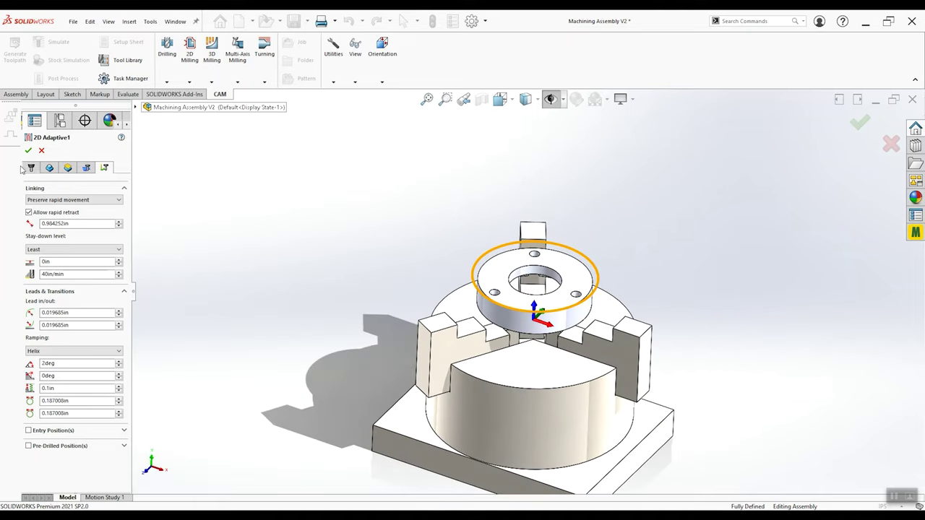
pyautogui.click(31, 168)
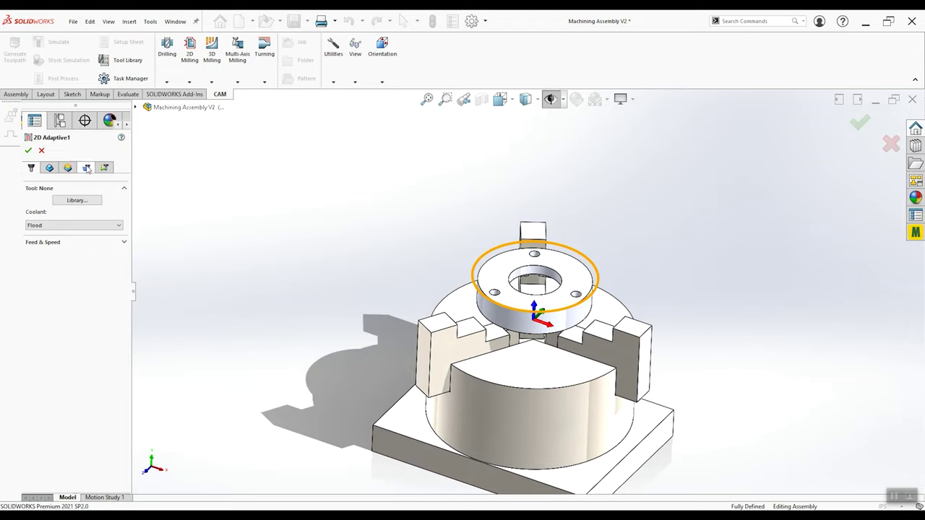
pyautogui.click(41, 151)
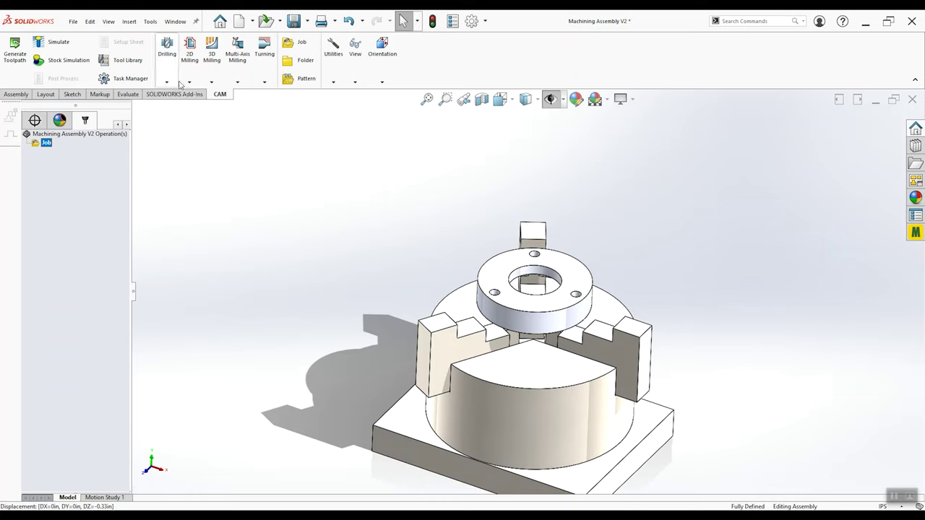
# Add and cancel a Radial 3D operation, add a Project operation, then list 2D milling operations
pyautogui.click(212, 81)
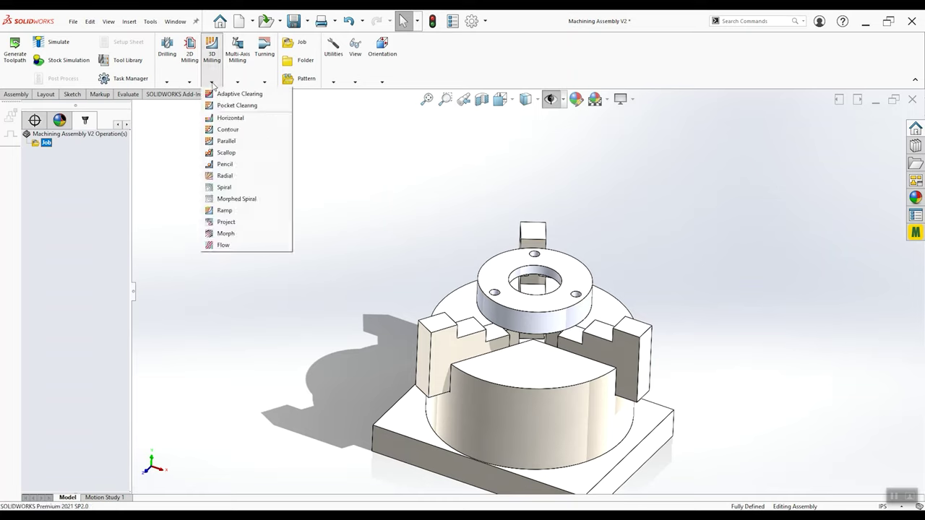
pyautogui.click(225, 175)
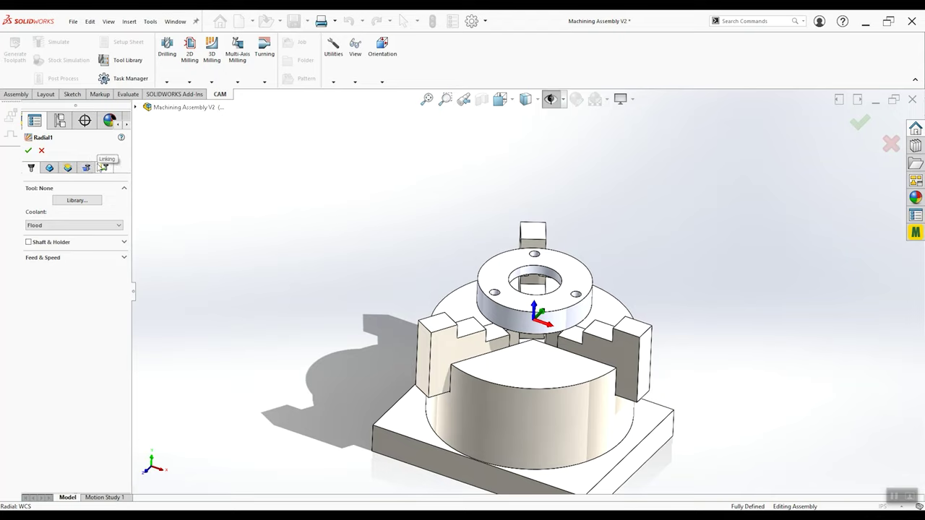
pyautogui.click(41, 150)
pyautogui.click(211, 82)
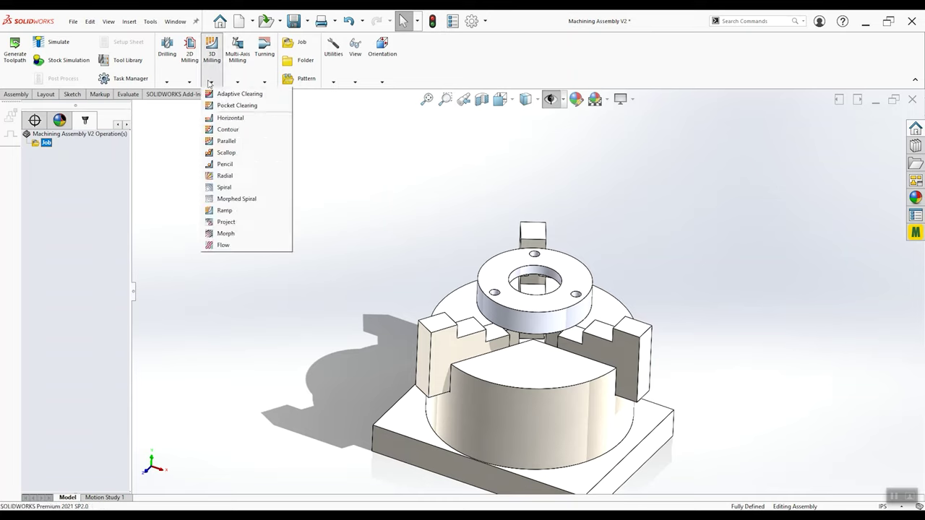
pyautogui.click(227, 222)
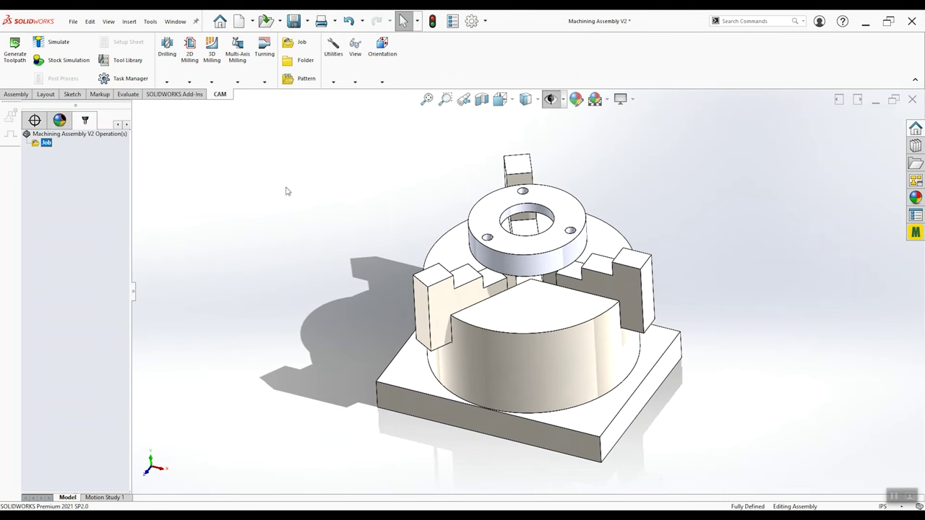
pyautogui.click(189, 81)
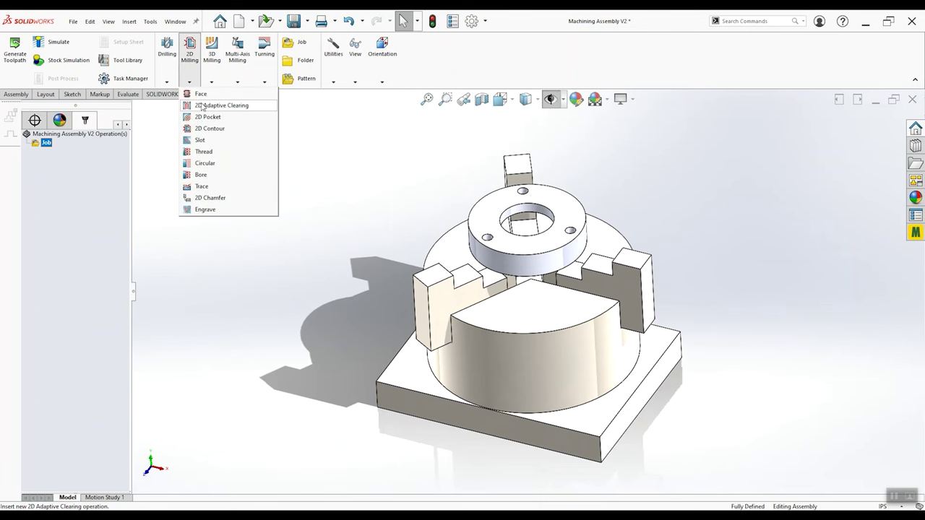
# Discard the new 2D Adaptive clearing operation so the Job stays empty
pyautogui.click(203, 106)
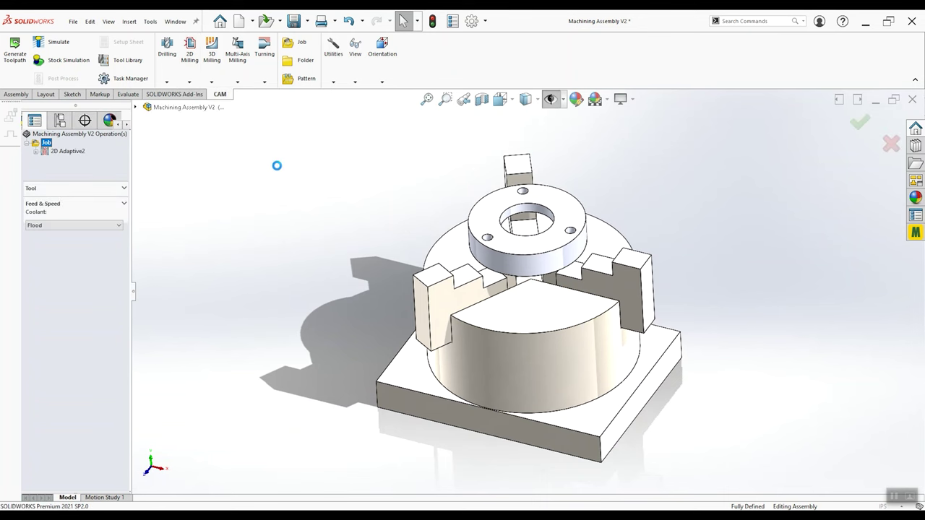
pyautogui.click(27, 151)
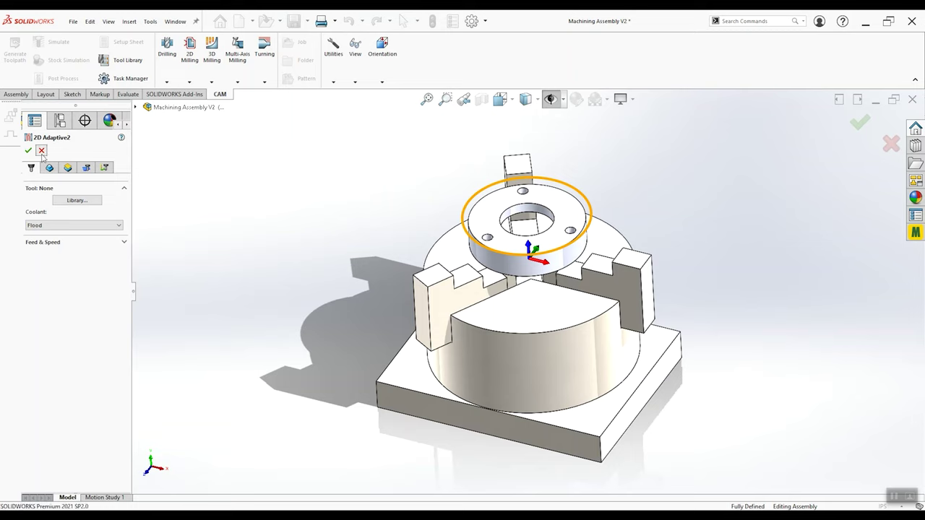
pyautogui.moveTo(477, 311); pyautogui.dragTo(477, 217, button='middle')
# Orbit around the chuck fixture, then return to the front and isometric views
pyautogui.moveTo(569, 193); pyautogui.dragTo(573, 406, button='middle')
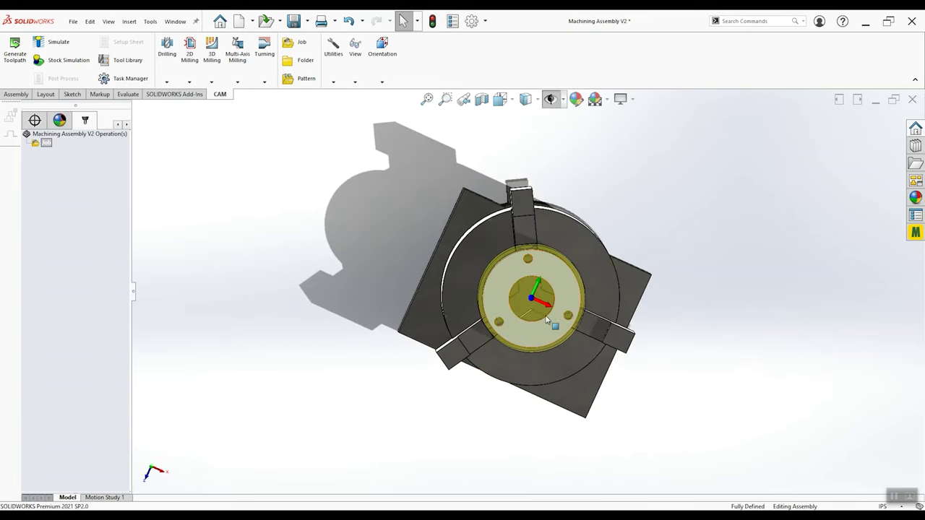
pyautogui.moveTo(552, 302); pyautogui.dragTo(466, 304, button='middle')
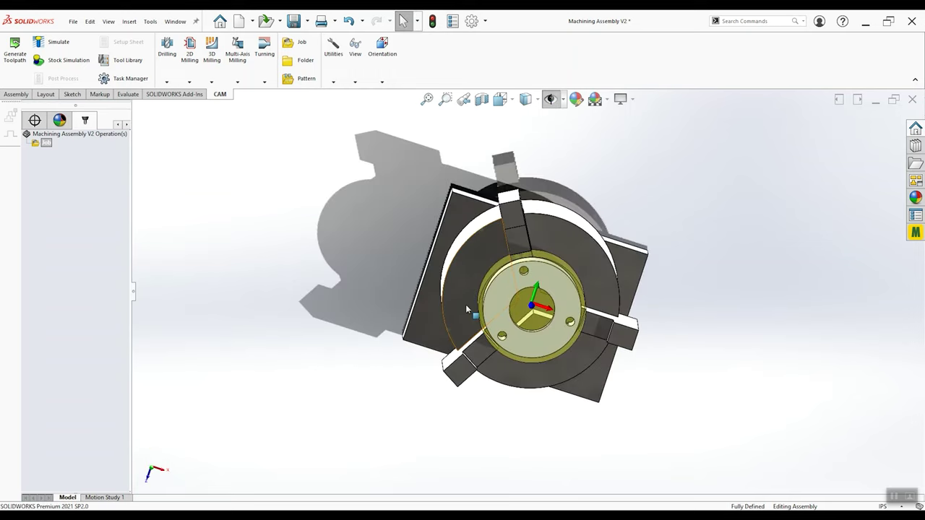
pyautogui.hotkey('ctrl', '1')
pyautogui.scroll(-2, 487, 195)
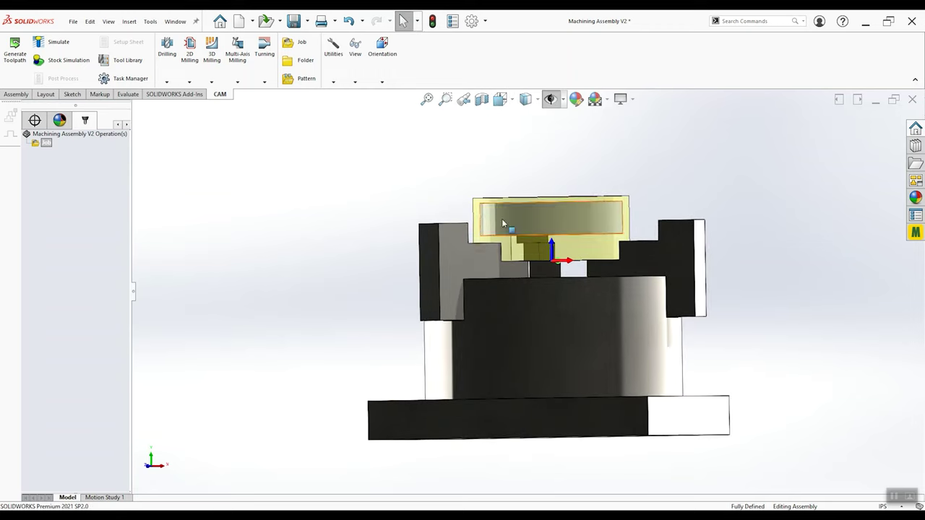
pyautogui.hotkey('ctrl', '7')
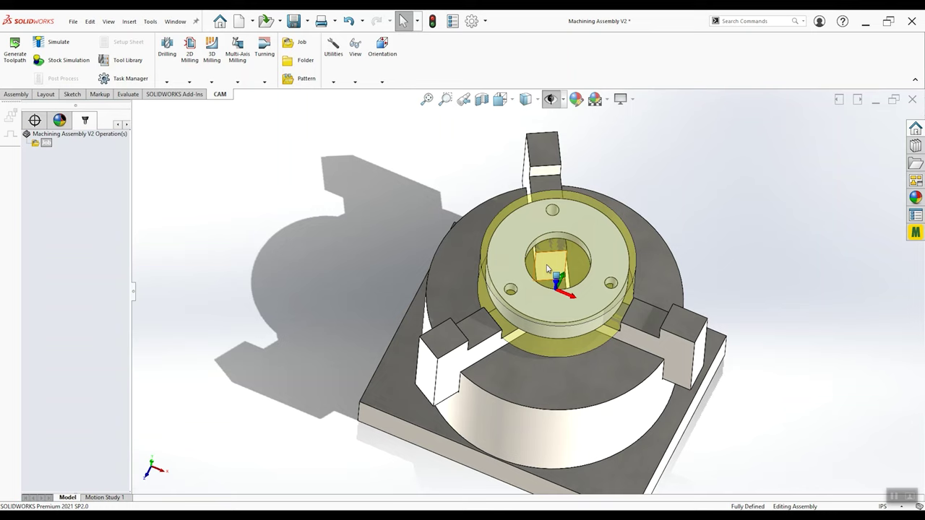
# Select the Spring Cup and inspect it from above and from the side
pyautogui.moveTo(547, 269); pyautogui.dragTo(567, 338, button='middle')
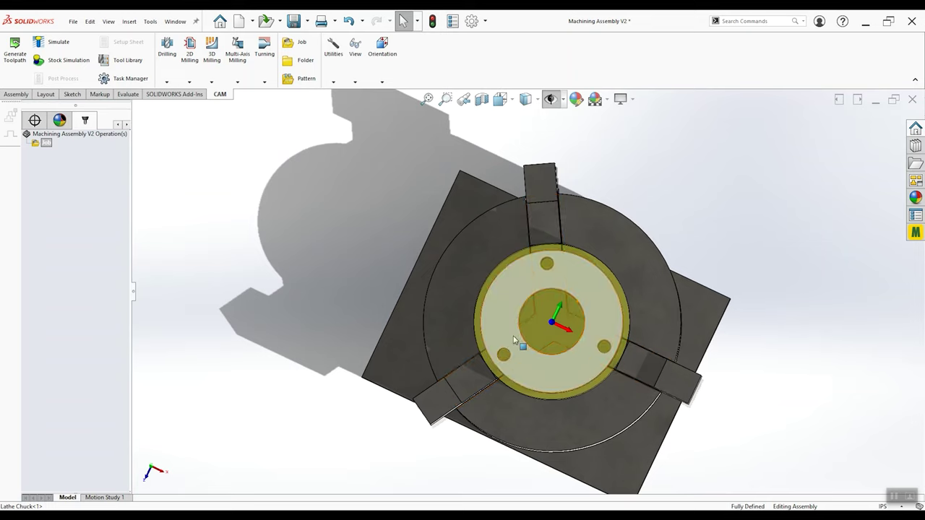
pyautogui.moveTo(559, 376); pyautogui.dragTo(547, 170, button='middle')
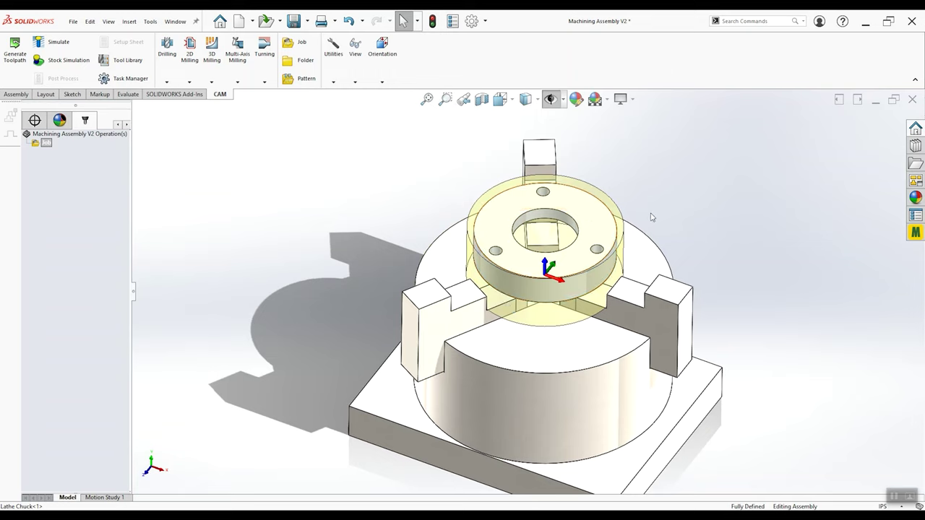
pyautogui.click(530, 224)
pyautogui.moveTo(529, 224); pyautogui.dragTo(541, 278, button='middle')
pyautogui.scroll(3, 535, 290)
pyautogui.click(261, 166)
# Start a 2D Adaptive Clearing operation using library tool #28, the Ø3/8" flat mill
pyautogui.click(189, 82)
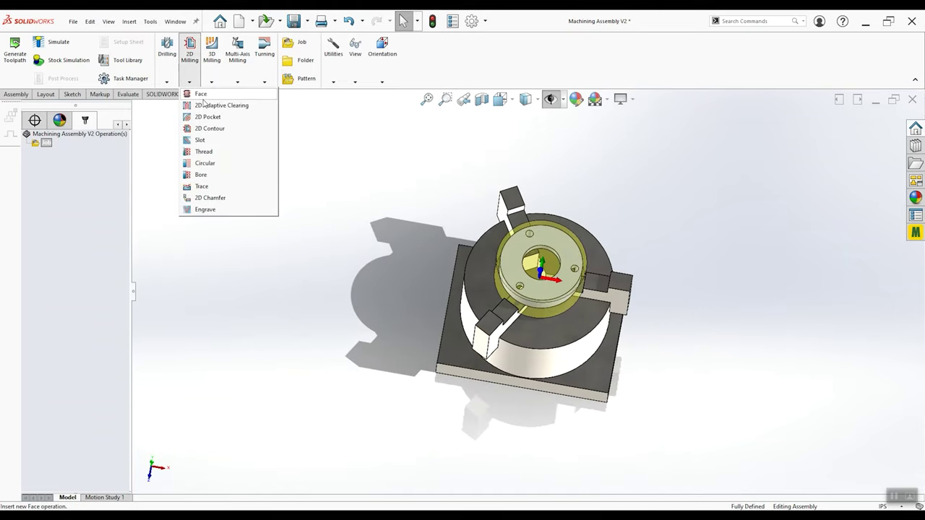
pyautogui.click(206, 106)
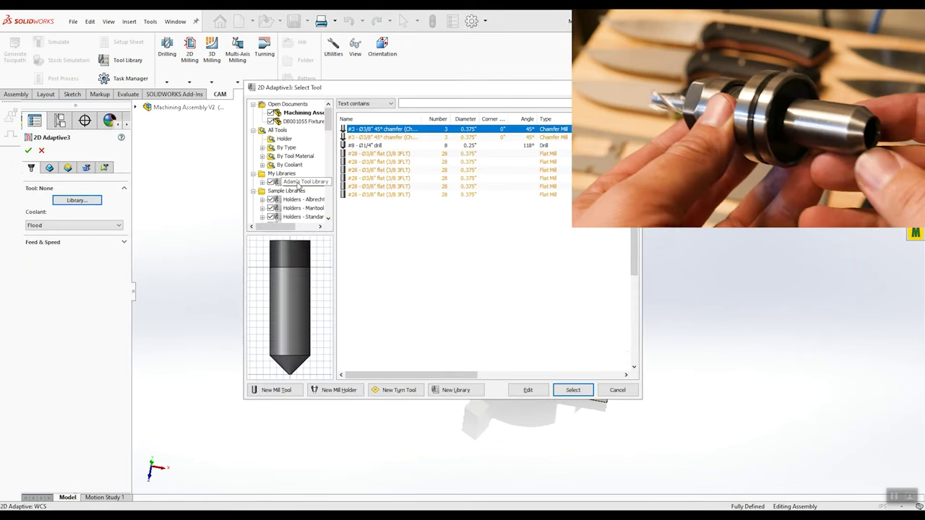
pyautogui.click(297, 182)
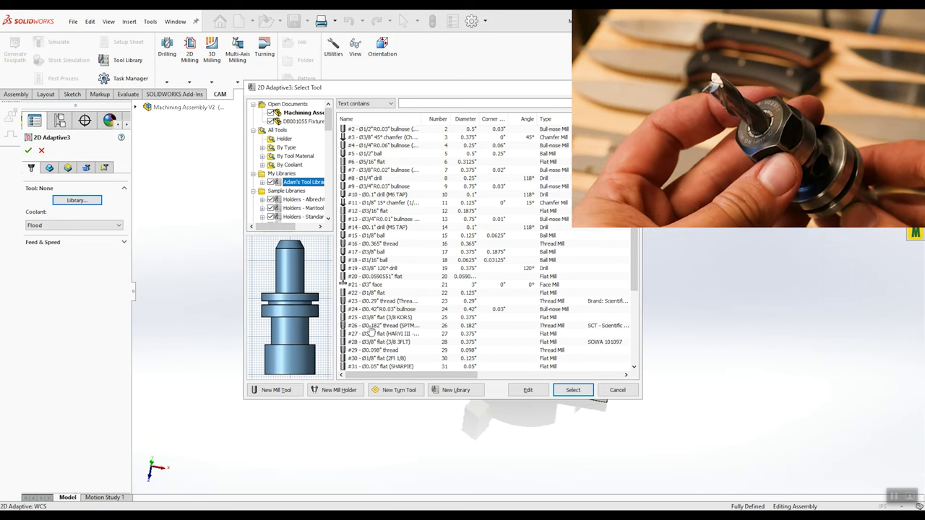
pyautogui.click(380, 342)
pyautogui.click(573, 389)
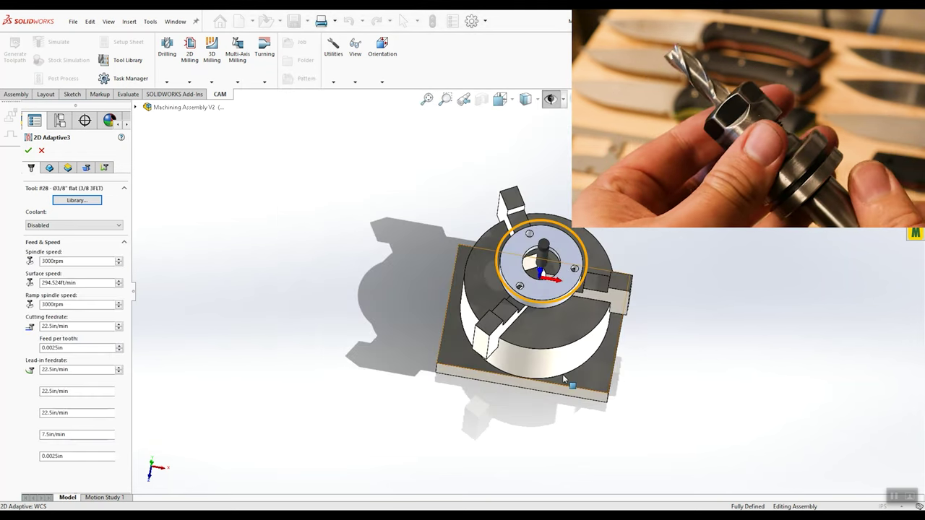
# Keep the 3000rpm spindle speed and raise the plunge feedrate to 20in/min
pyautogui.click(54, 261)
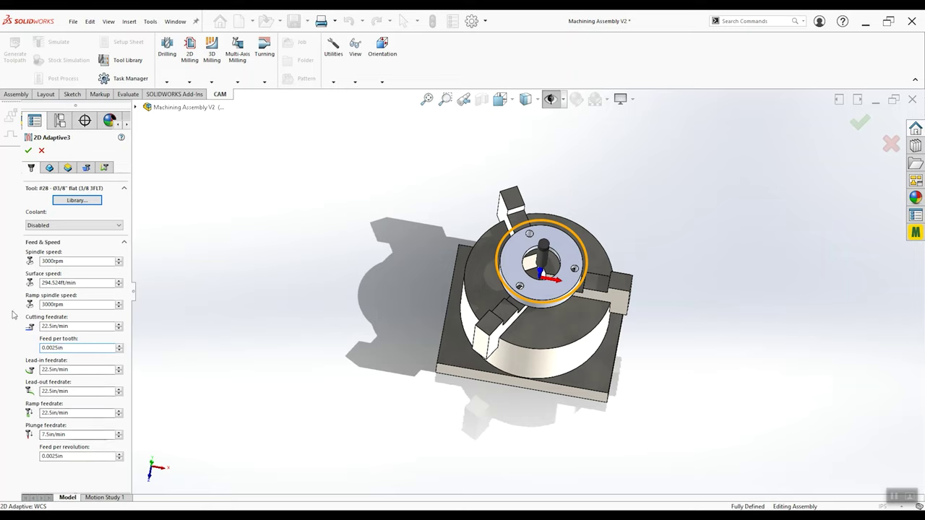
pyautogui.doubleClick(55, 435)
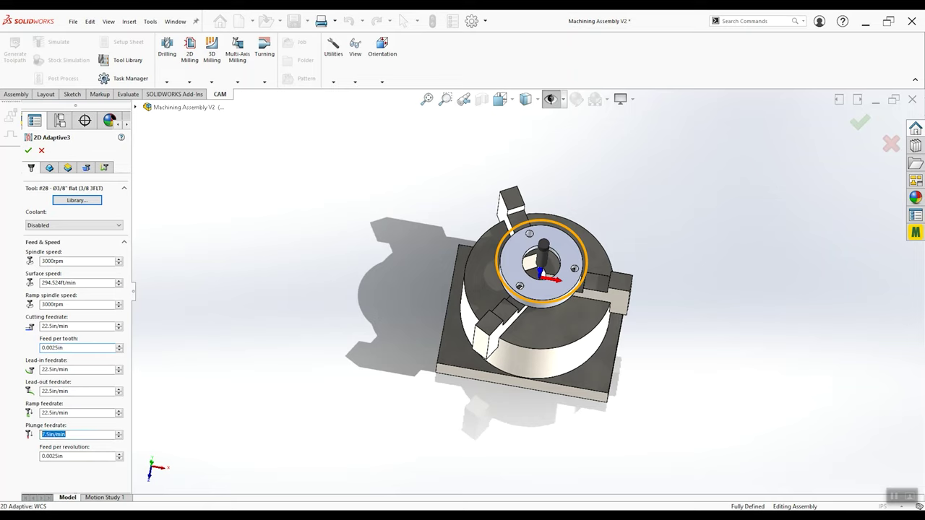
pyautogui.write('20')
pyautogui.press('Return')
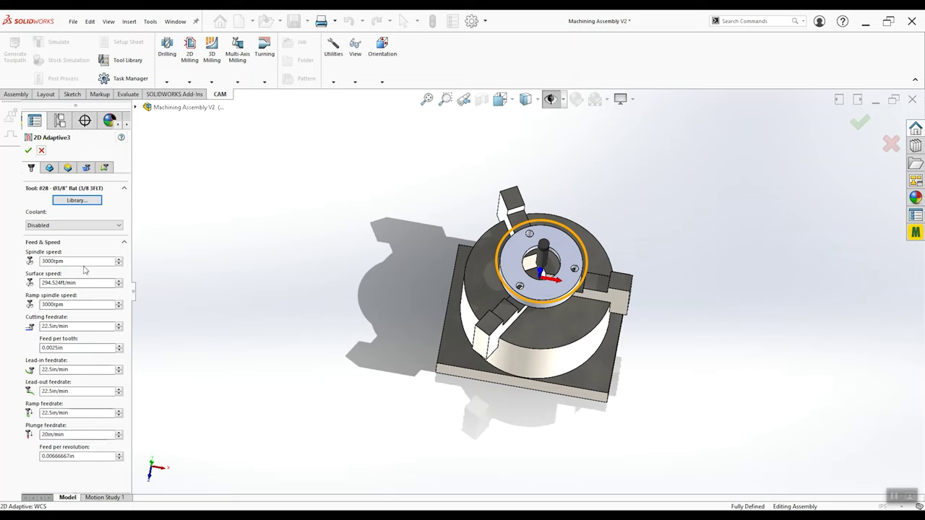
# Pick the spring cup's inner bore edge as Model geometry and accept 2D Adaptive3
pyautogui.click(51, 169)
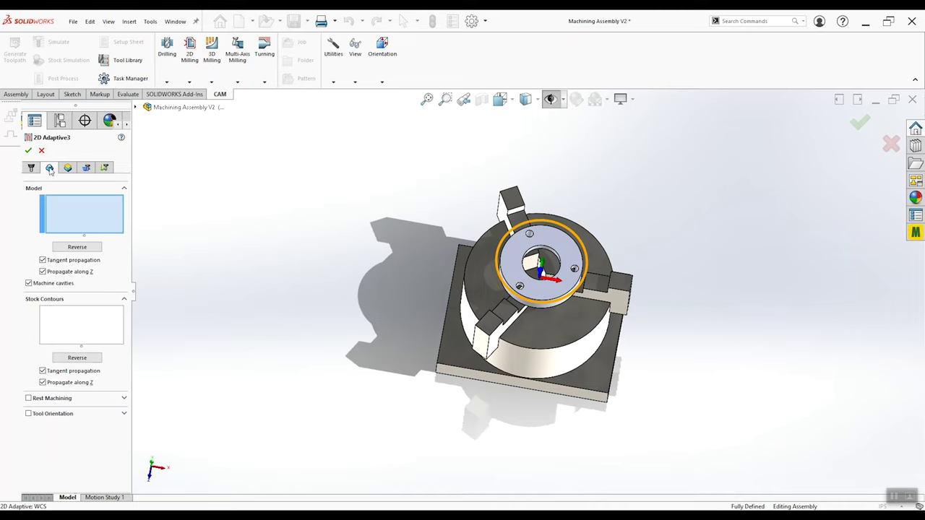
pyautogui.moveTo(571, 292); pyautogui.dragTo(566, 263, button='middle')
pyautogui.scroll(-5, 549, 282)
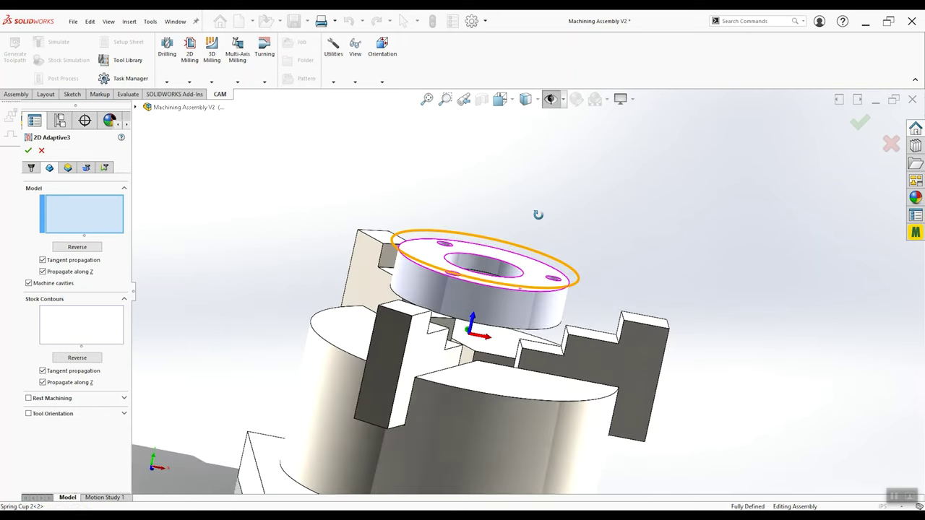
pyautogui.scroll(3, 520, 282)
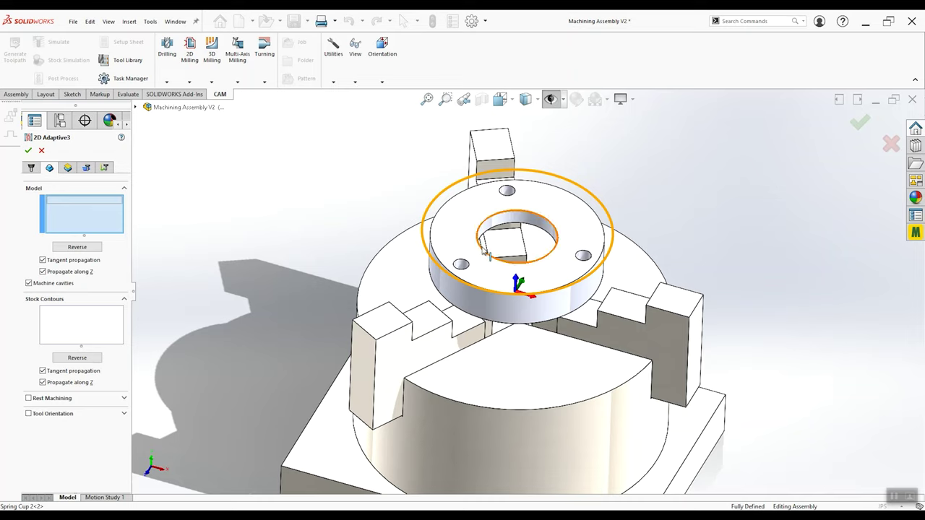
pyautogui.click(483, 250)
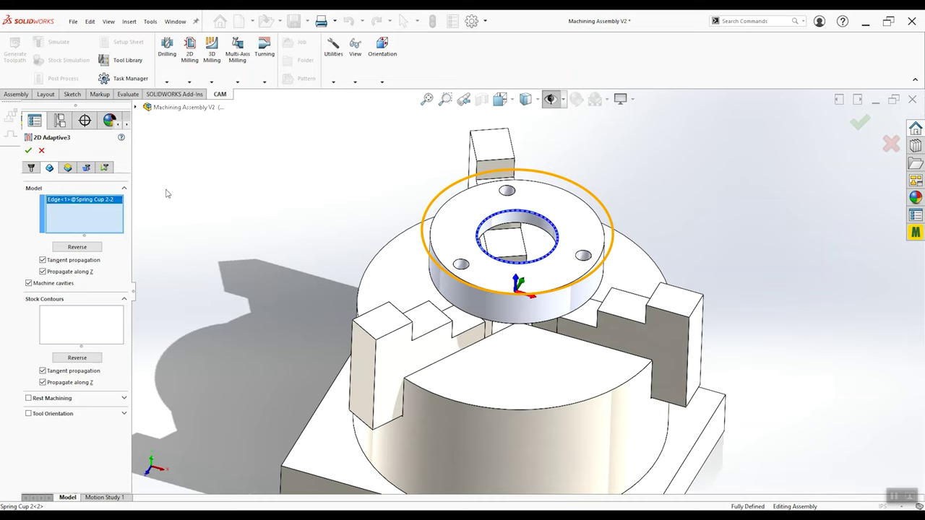
pyautogui.click(860, 123)
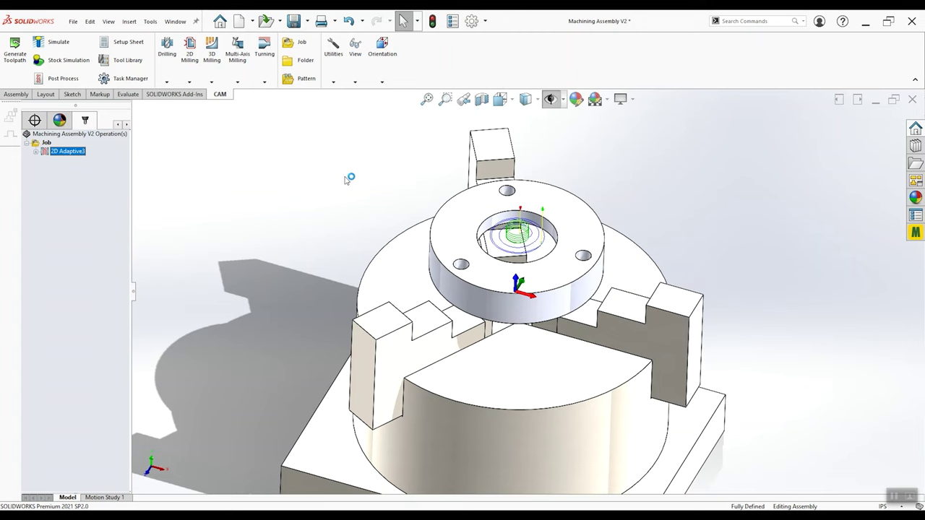
# Inspect the 2D Adaptive3 toolpath inside the bore from several angles, then launch Stock Simulation
pyautogui.moveTo(479, 306); pyautogui.dragTo(512, 197, button='middle')
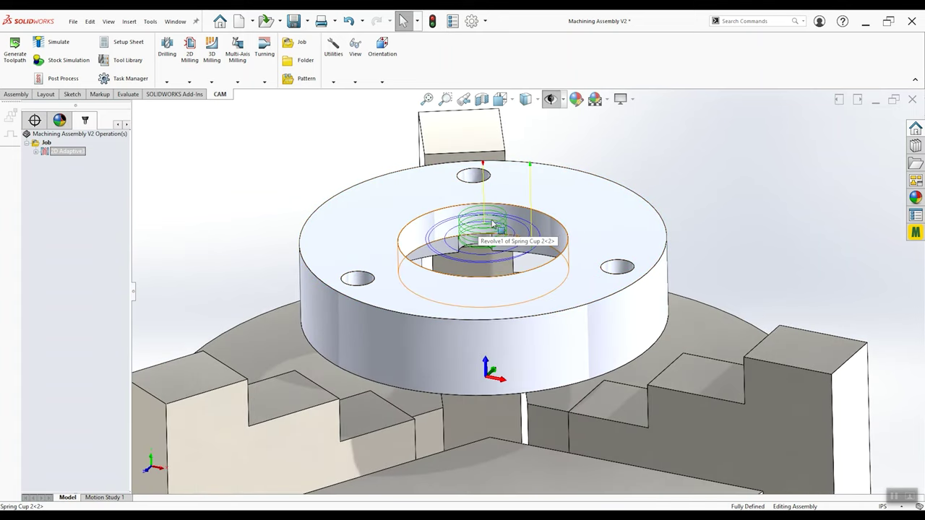
pyautogui.moveTo(480, 235); pyautogui.dragTo(451, 284, button='middle')
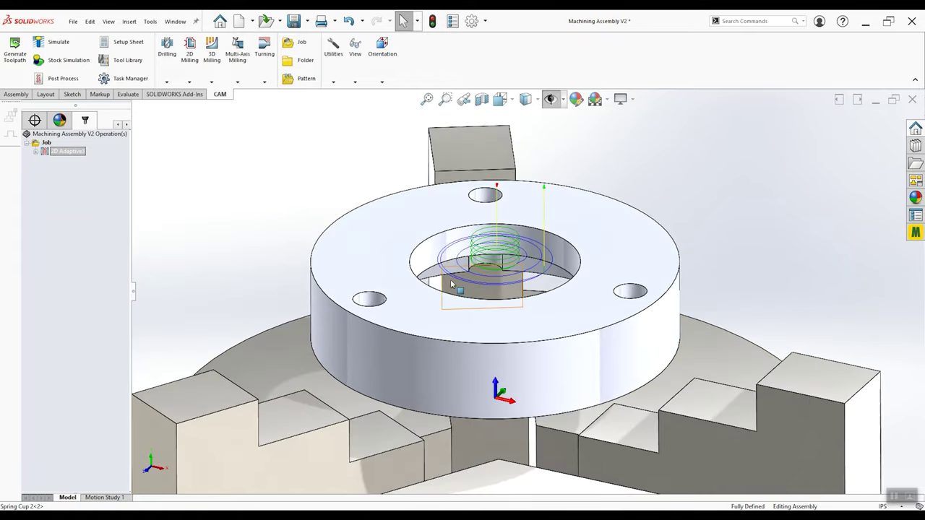
pyautogui.moveTo(504, 313)
pyautogui.mouseDown(button='middle')
pyautogui.moveTo(499, 297)
pyautogui.moveTo(504, 321)
pyautogui.mouseUp(button='middle')
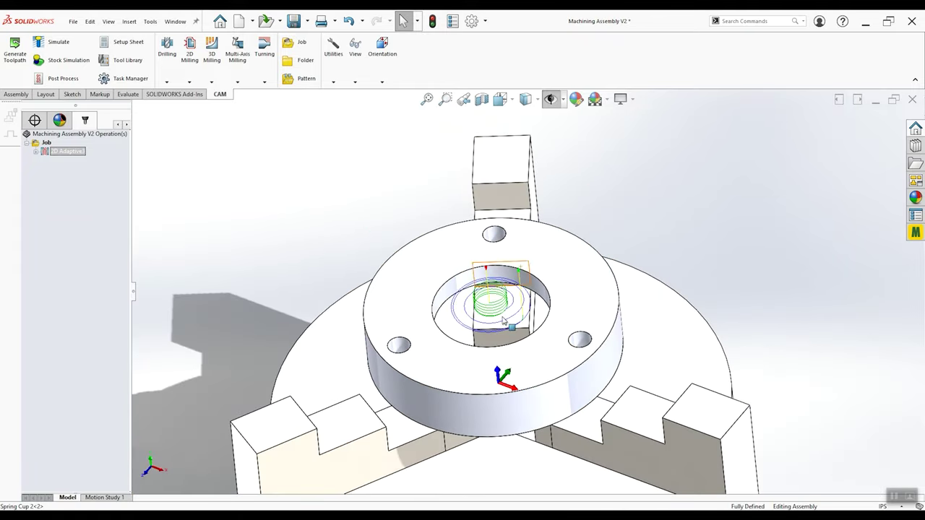
pyautogui.click(51, 62)
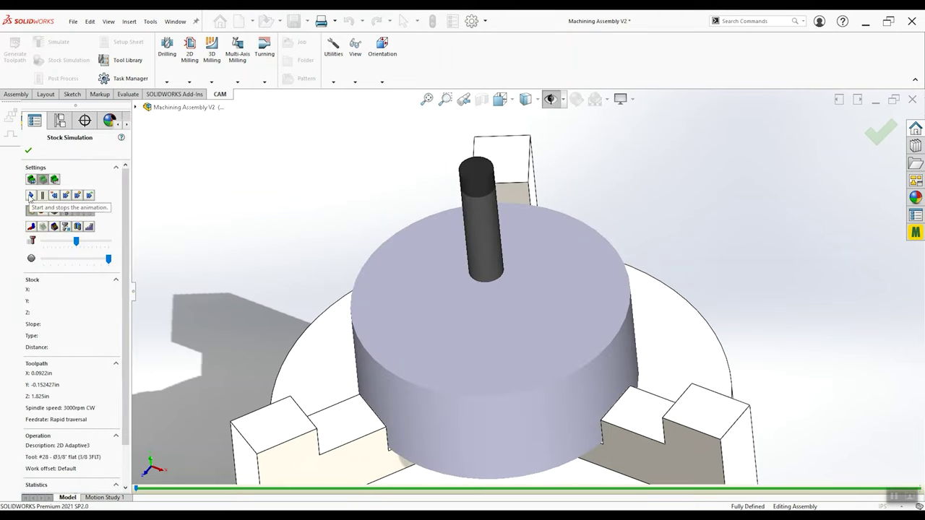
# Play the simulation, close the events window, and replay it from the start more slowly
pyautogui.click(31, 195)
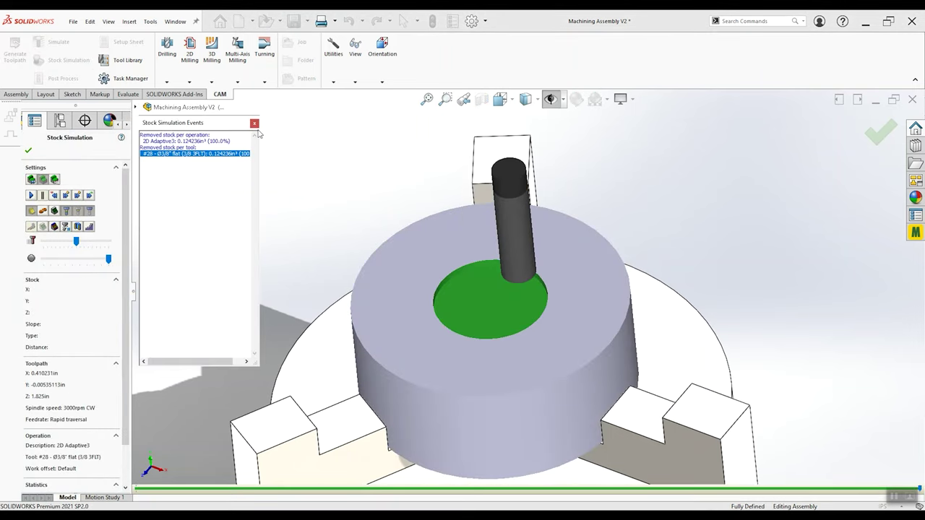
pyautogui.click(255, 124)
pyautogui.click(54, 243)
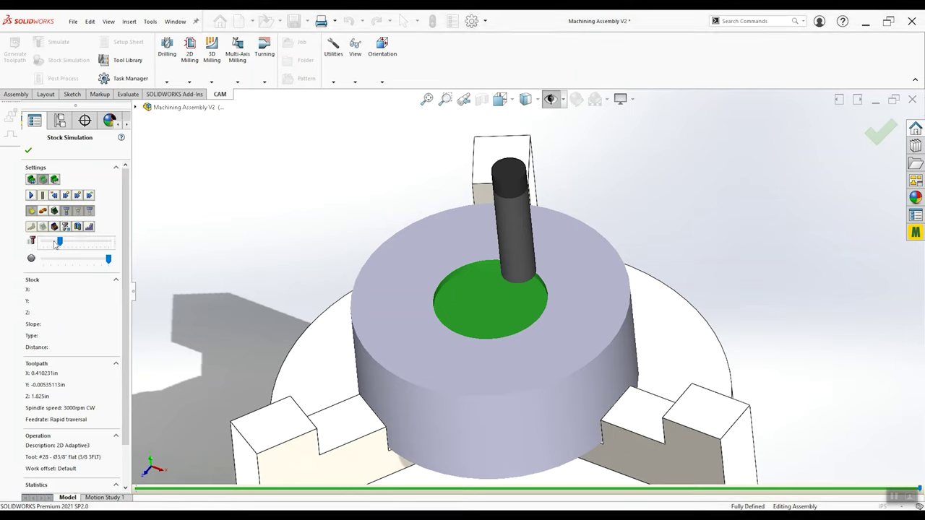
pyautogui.click(31, 195)
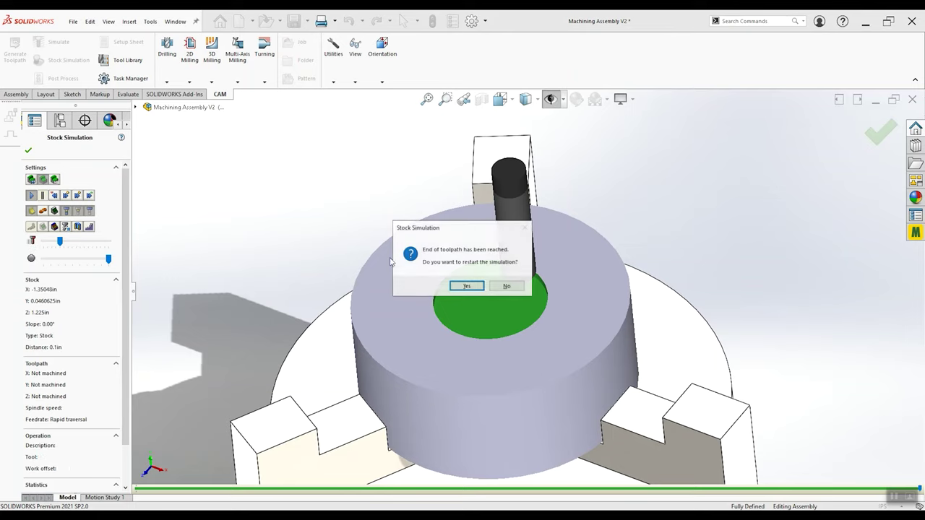
pyautogui.click(469, 287)
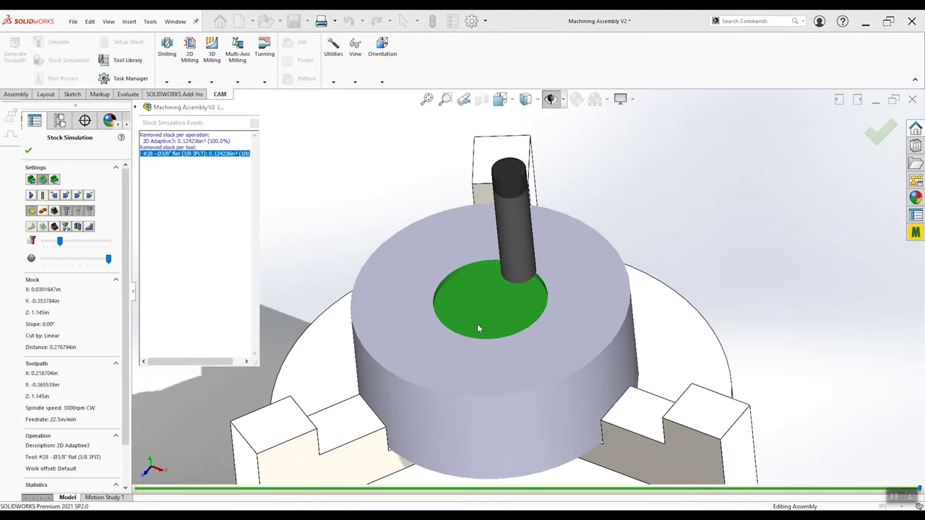
# Inspect the cleared green bore pocket from the side and close Stock Simulation
pyautogui.moveTo(477, 324); pyautogui.dragTo(491, 274, button='middle')
pyautogui.scroll(5, 496, 269)
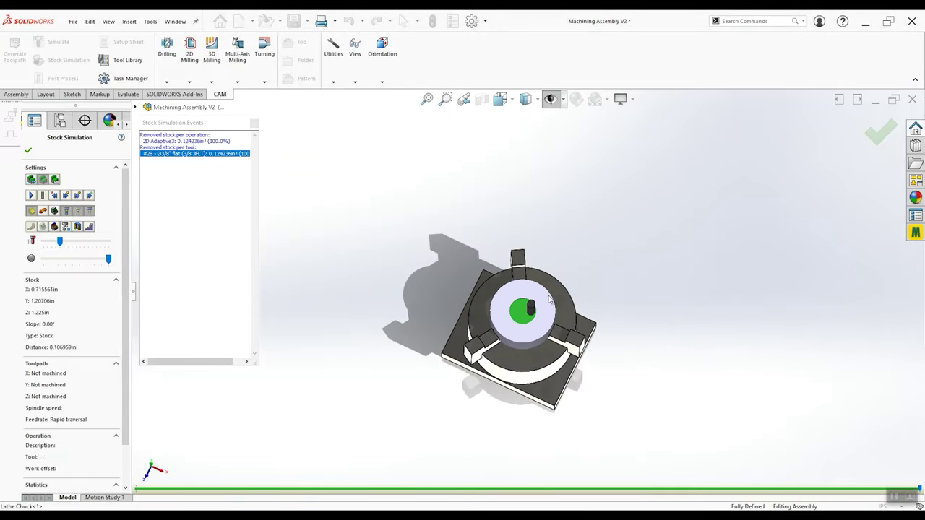
pyautogui.moveTo(527, 341); pyautogui.dragTo(523, 286, button='middle')
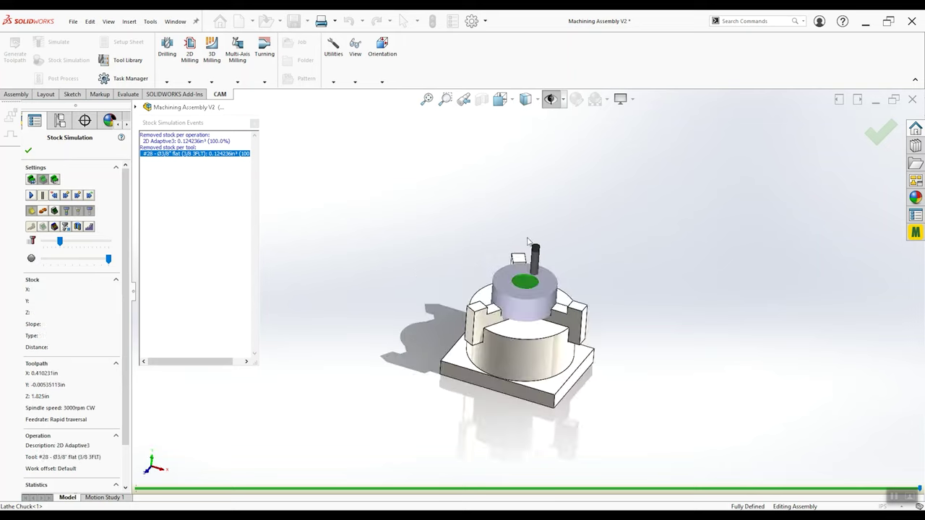
pyautogui.scroll(-8, 522, 282)
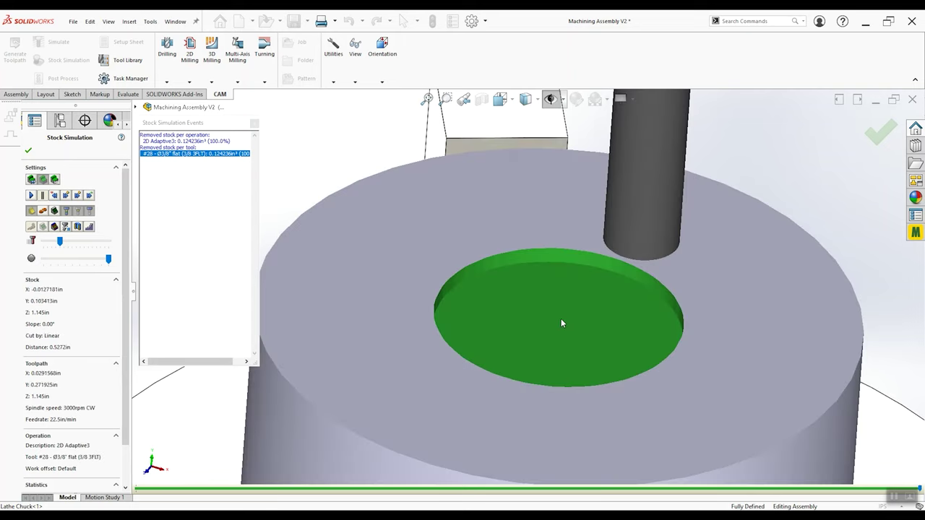
pyautogui.scroll(5, 553, 322)
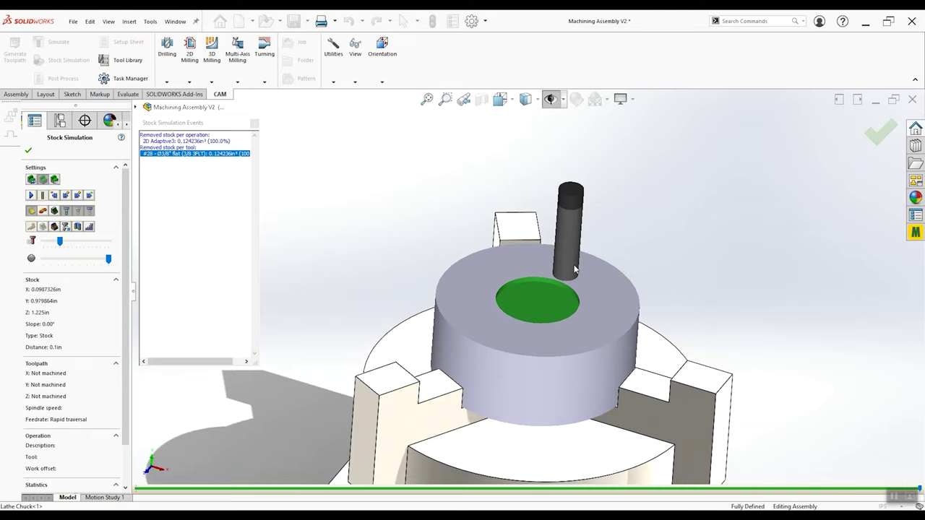
pyautogui.click(29, 151)
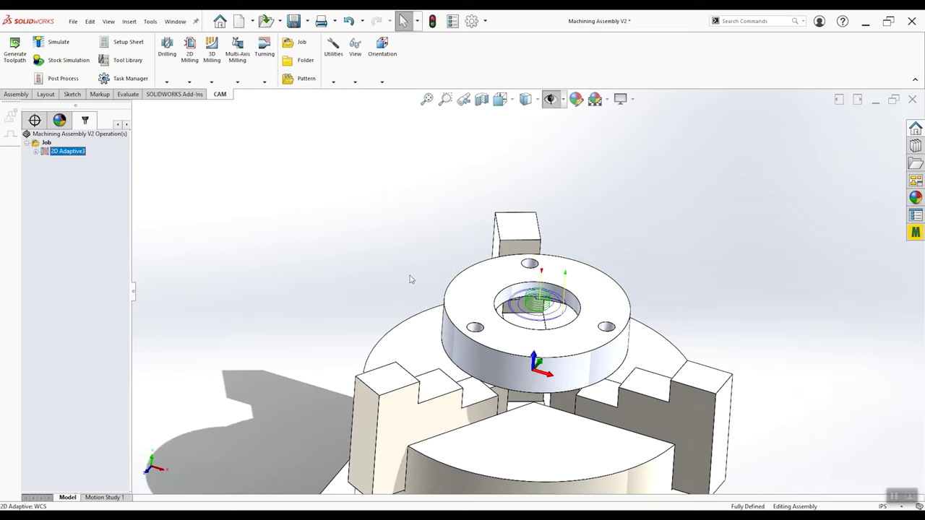
# Edit 2D Adaptive3 with Machine cavities turned off and regenerate the toolpath around the ring top
pyautogui.rightClick(78, 153)
pyautogui.click(101, 158)
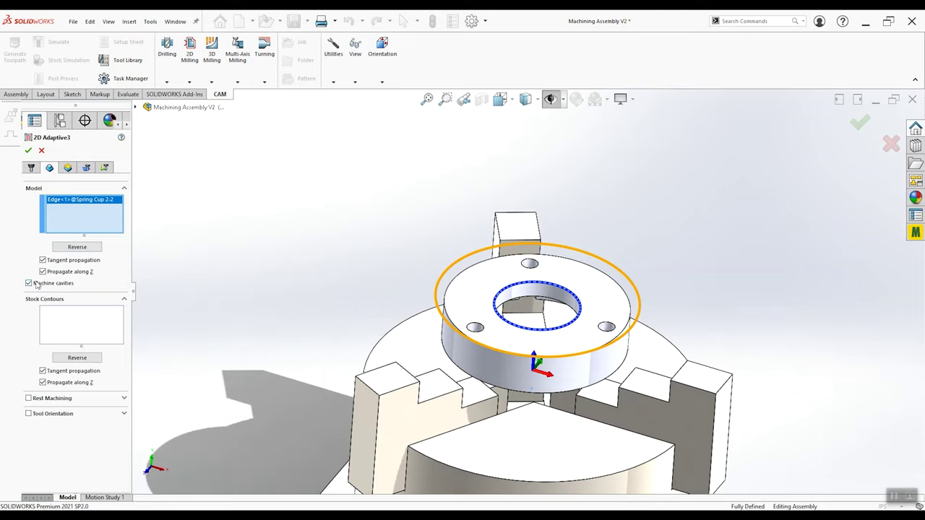
pyautogui.click(28, 151)
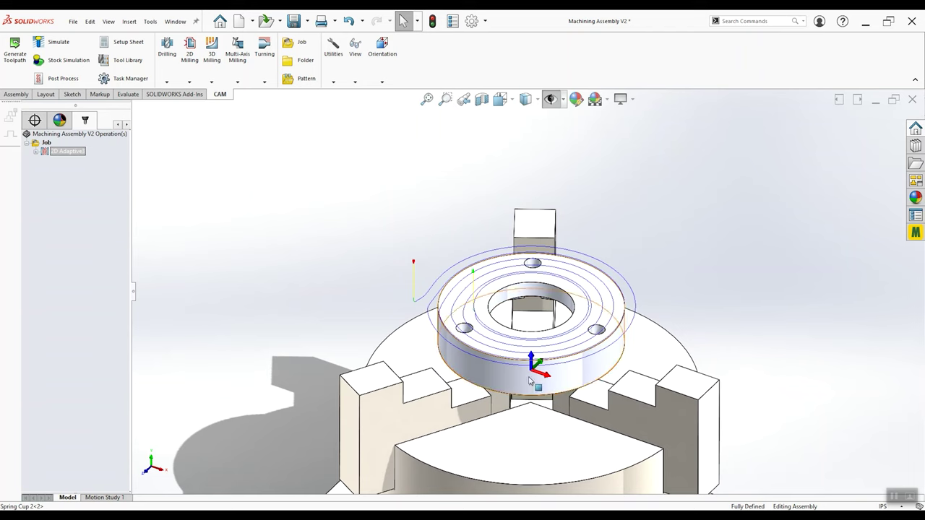
# Re-accept 2D Adaptive3's settings and play a fresh stock simulation of the ring-top pass
pyautogui.moveTo(494, 293); pyautogui.dragTo(498, 315, button='middle')
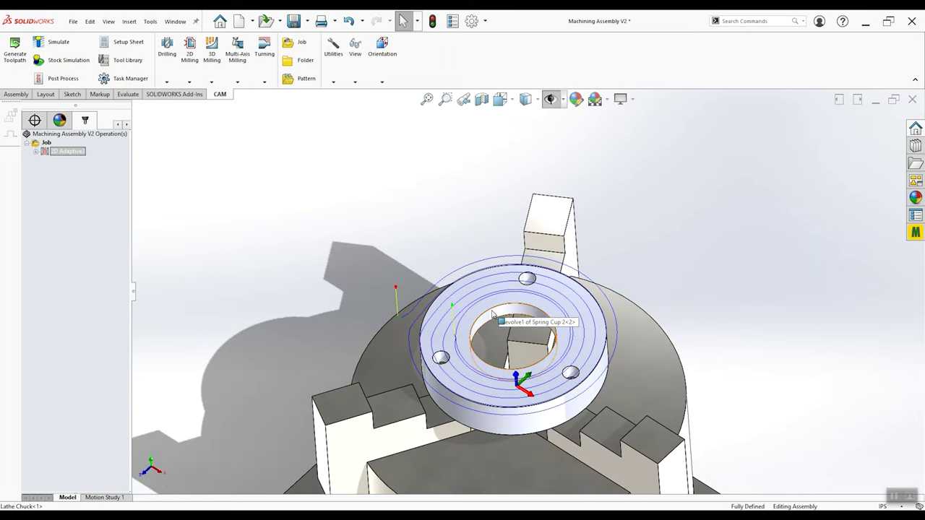
pyautogui.moveTo(494, 313); pyautogui.dragTo(451, 361, button='middle')
pyautogui.rightClick(52, 151)
pyautogui.click(71, 164)
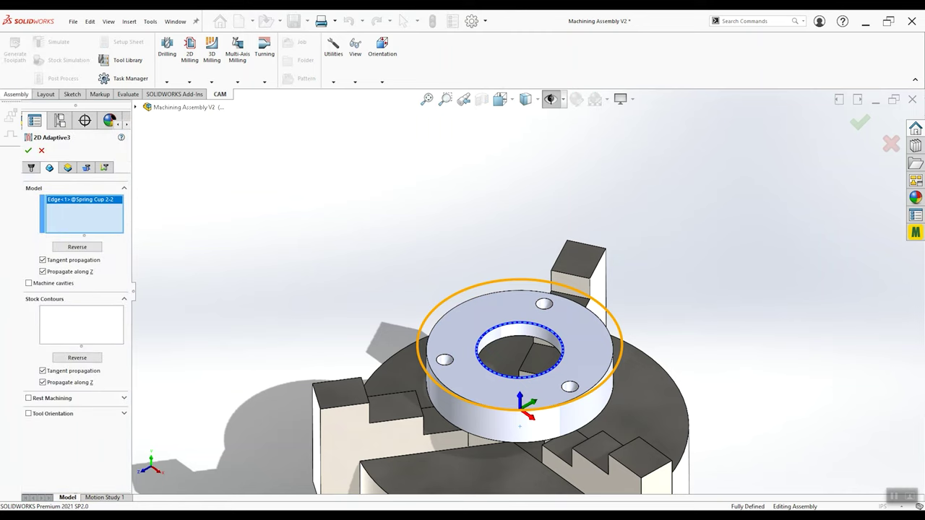
pyautogui.click(28, 151)
pyautogui.click(55, 61)
pyautogui.click(32, 195)
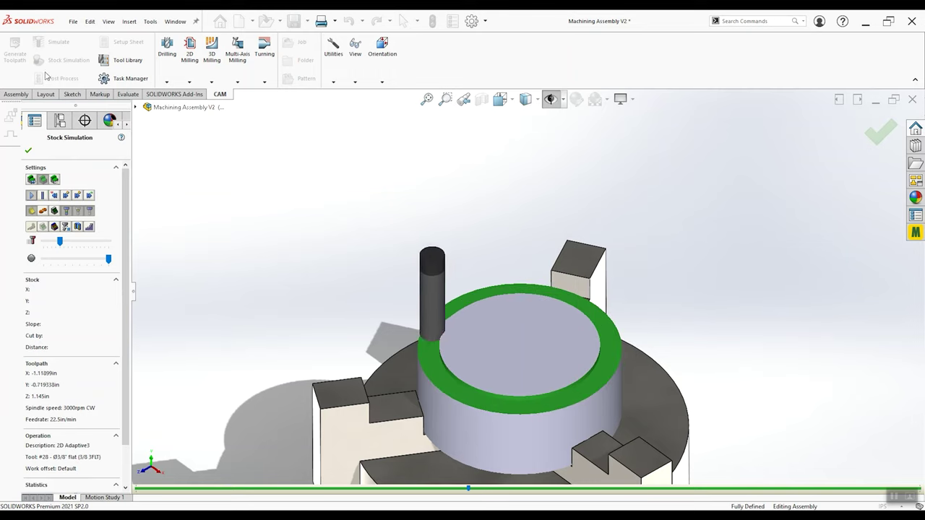
# Speed up playback until the top is faced (0.48607in³ removed), then exit the simulation
pyautogui.click(86, 243)
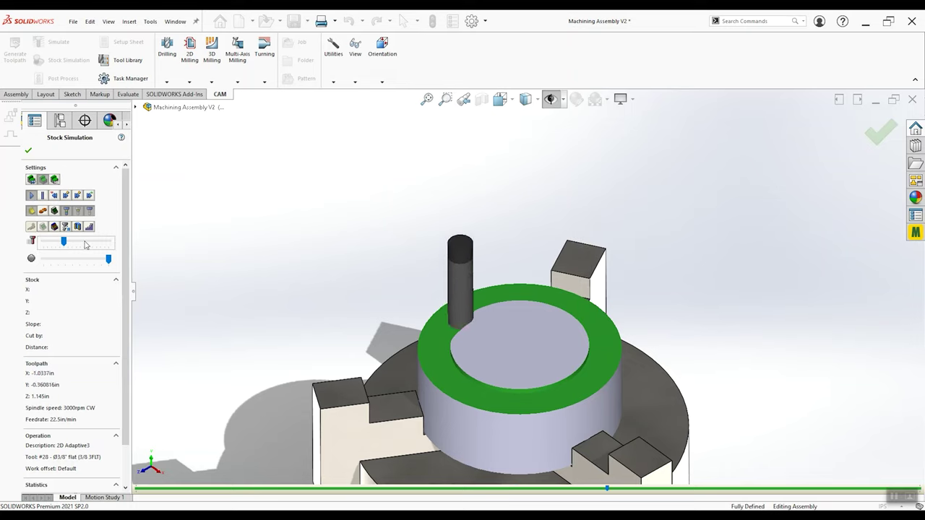
pyautogui.click(85, 244)
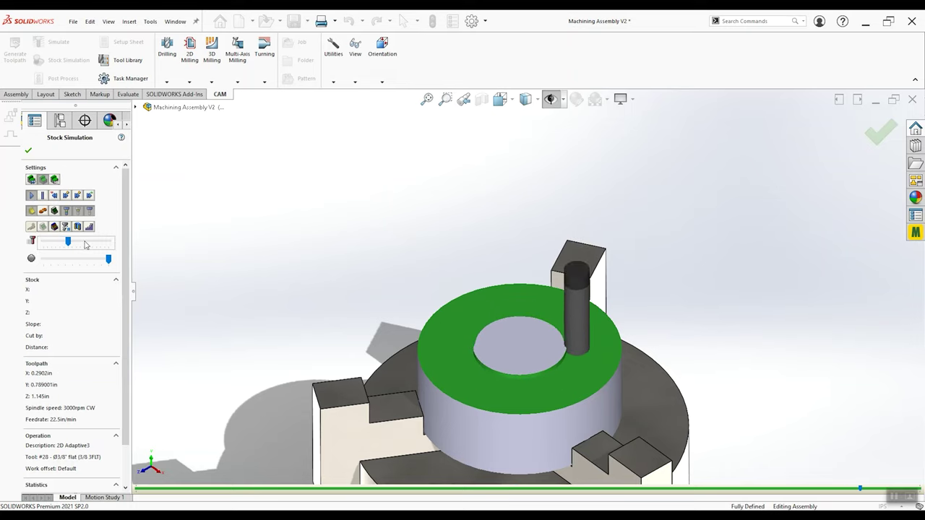
pyautogui.moveTo(534, 348)
pyautogui.mouseDown(button='middle')
pyautogui.moveTo(551, 264)
pyautogui.moveTo(524, 358)
pyautogui.mouseUp(button='middle')
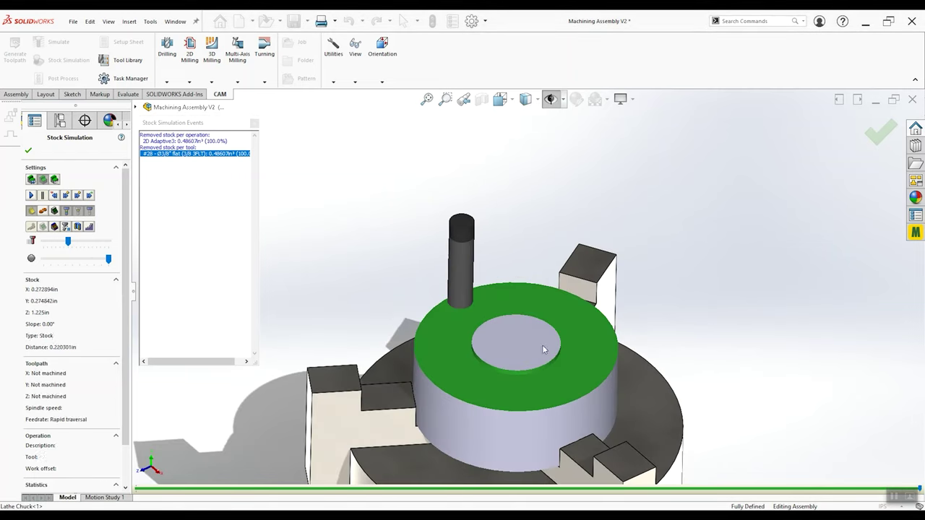
pyautogui.click(28, 151)
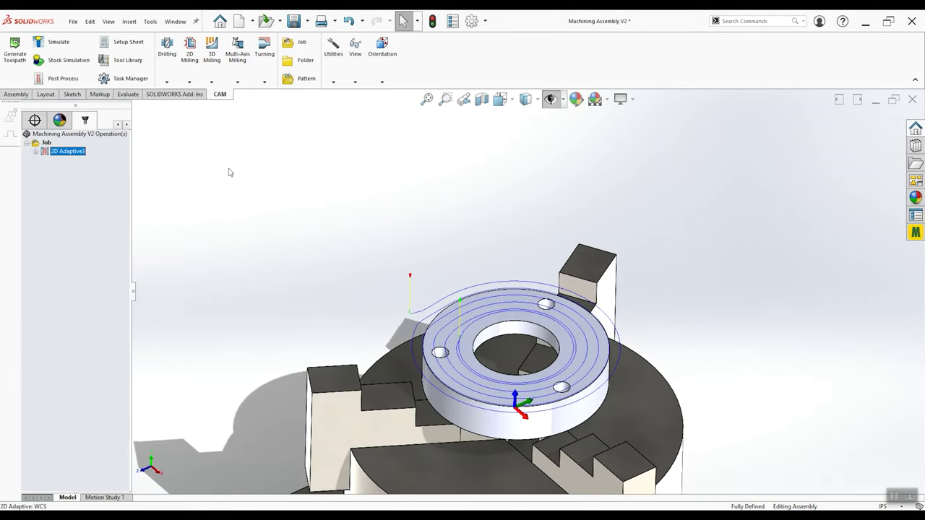
# Delete the bore edge Edge<1> from 2D Adaptive3's Model list and regenerate the toolpath
pyautogui.rightClick(67, 151)
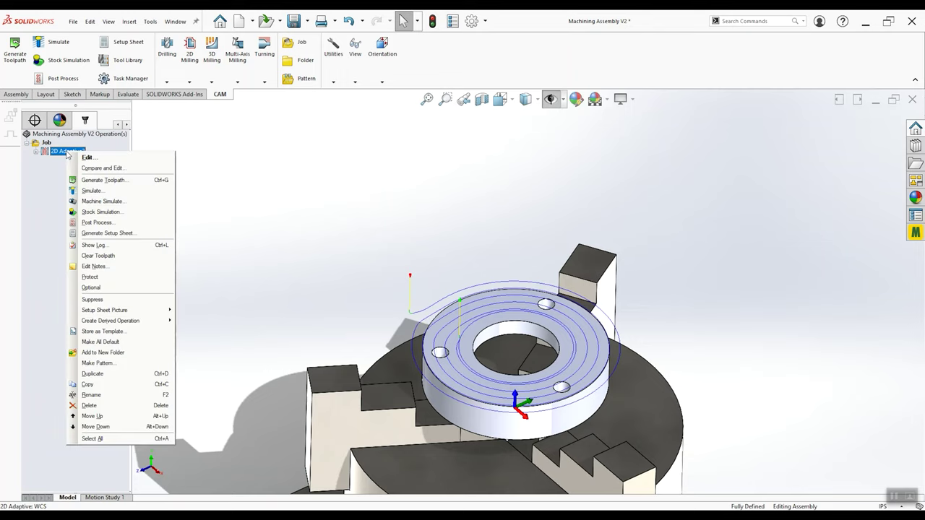
pyautogui.click(78, 157)
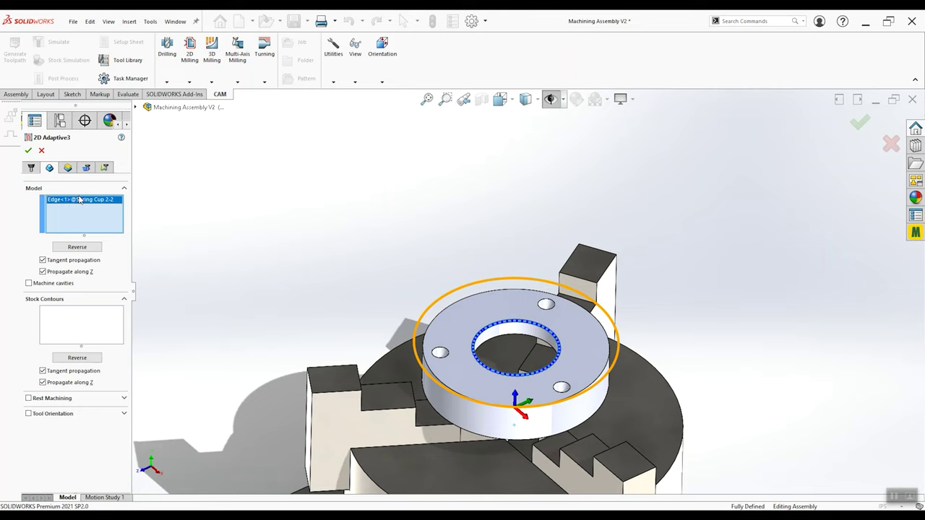
pyautogui.press('Delete')
pyautogui.click(28, 151)
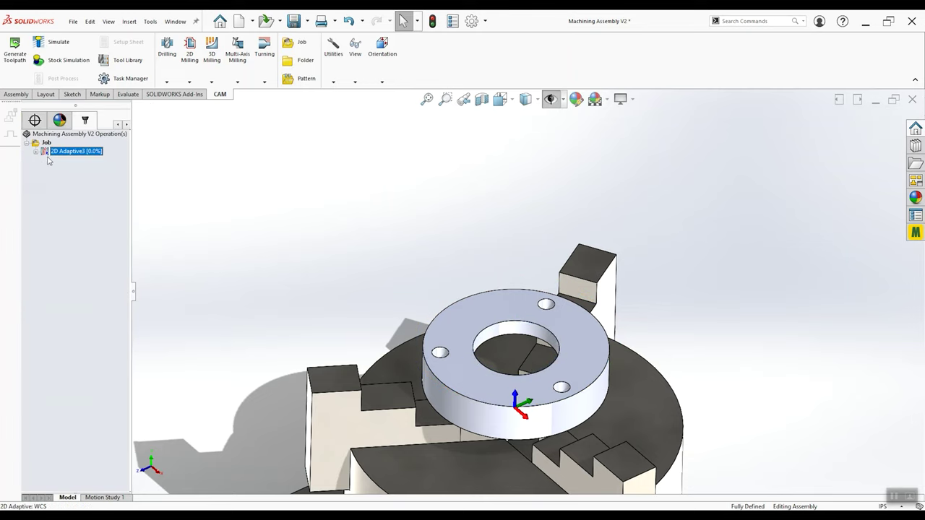
# Reopen 2D Adaptive3 for editing and bring up its Heights settings
pyautogui.moveTo(376, 289); pyautogui.dragTo(553, 235, button='middle')
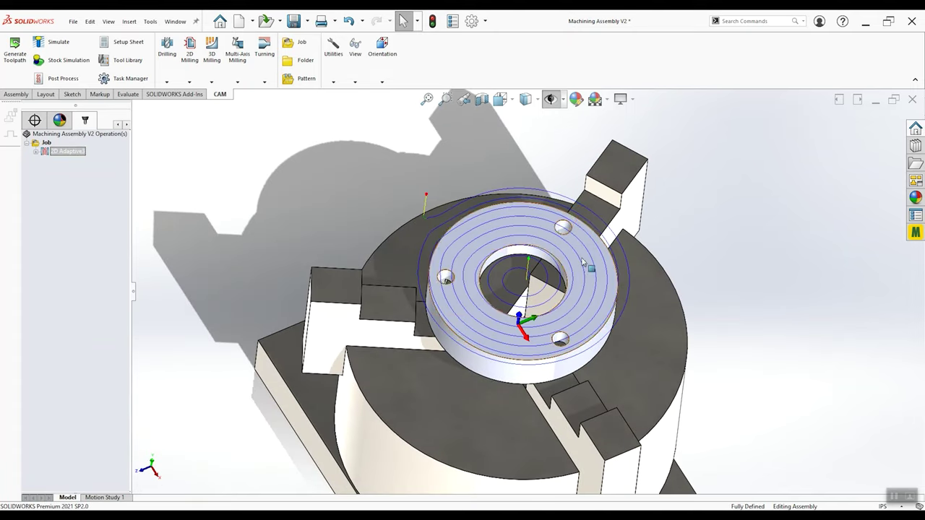
pyautogui.moveTo(527, 289); pyautogui.dragTo(501, 195, button='middle')
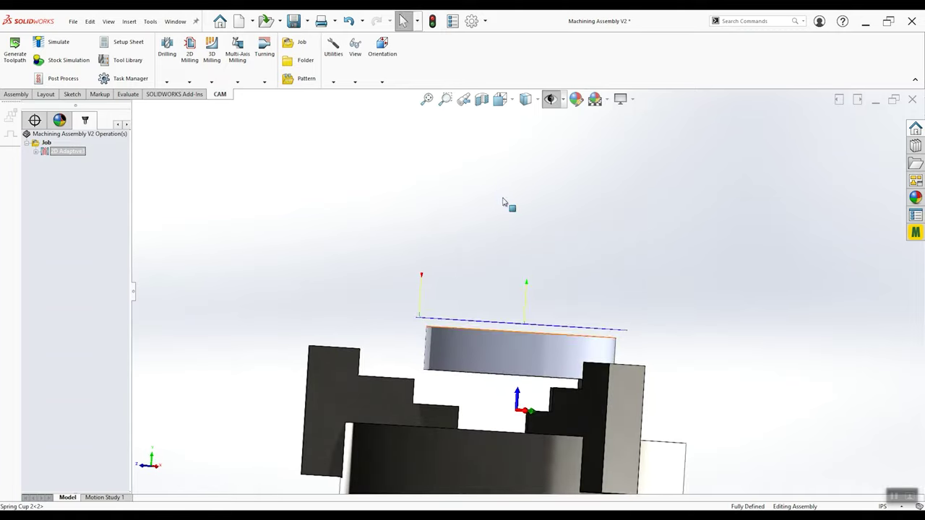
pyautogui.rightClick(72, 151)
pyautogui.click(85, 156)
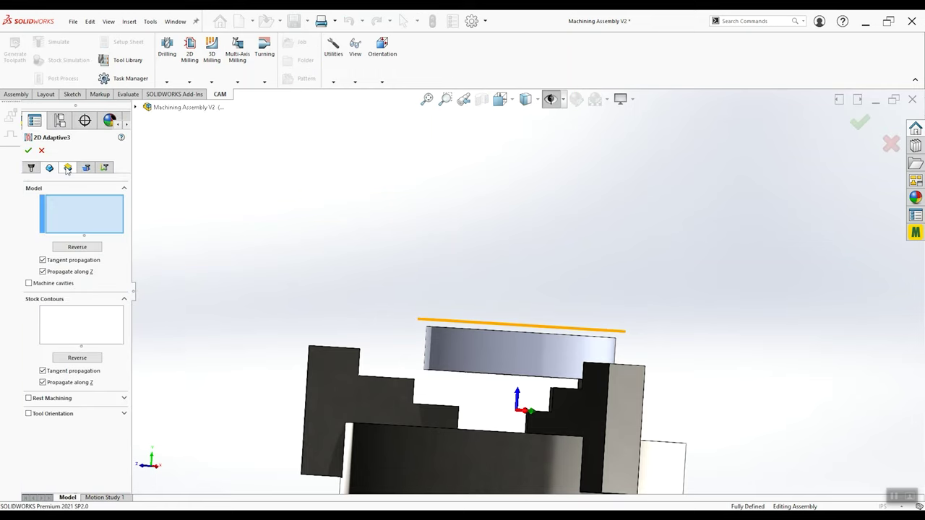
pyautogui.click(67, 168)
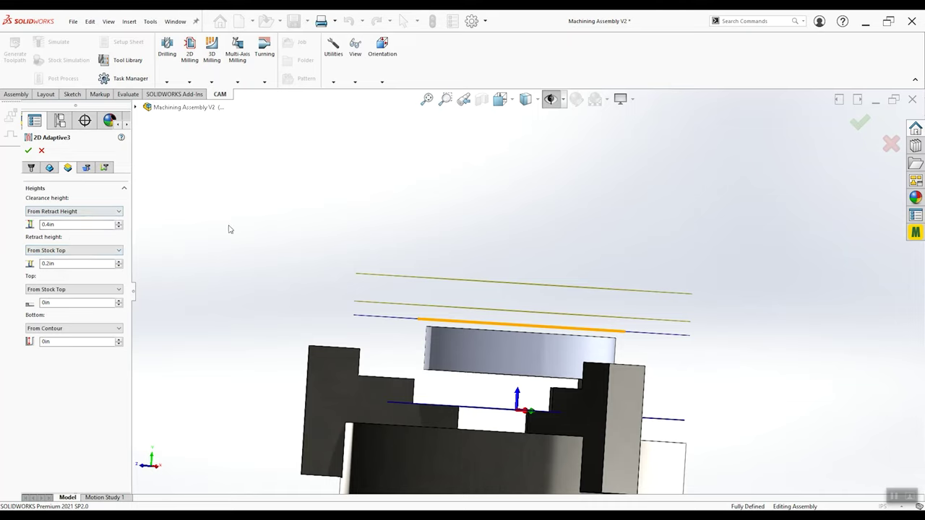
# Try a 4in clearance height and a higher retract height, then cancel the 2D Adaptive3 edit
pyautogui.click(118, 223)
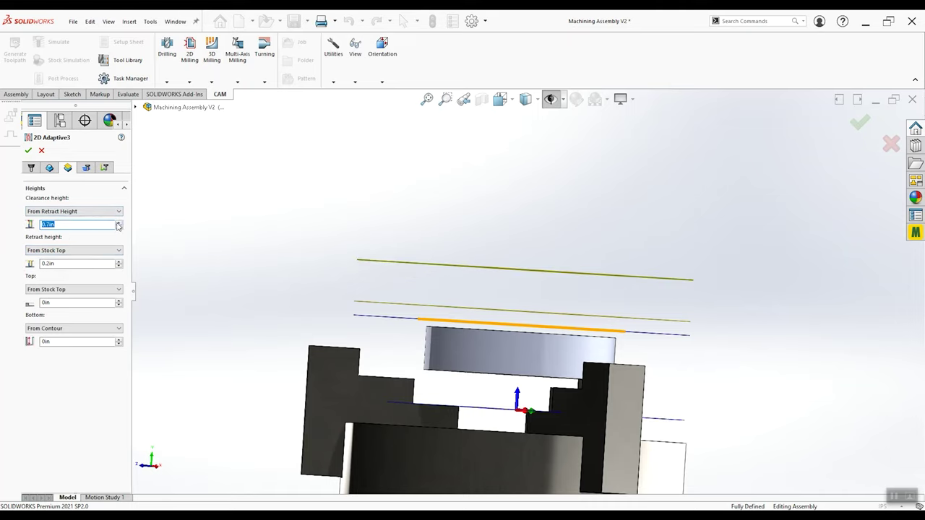
pyautogui.click(119, 263)
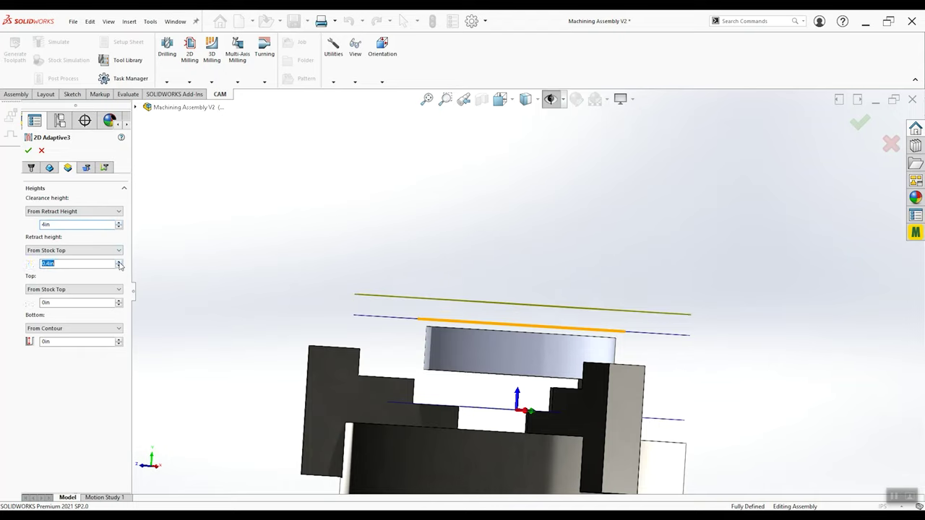
pyautogui.click(118, 265)
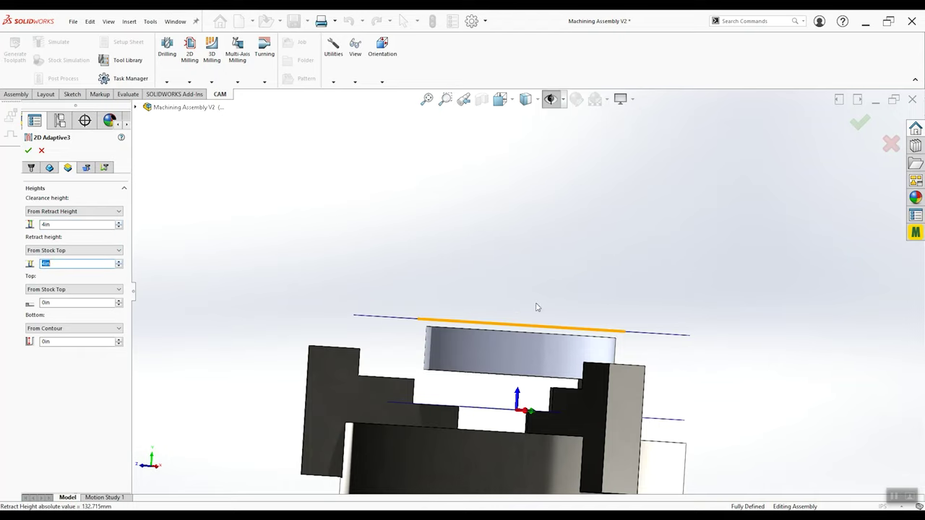
pyautogui.scroll(4, 537, 305)
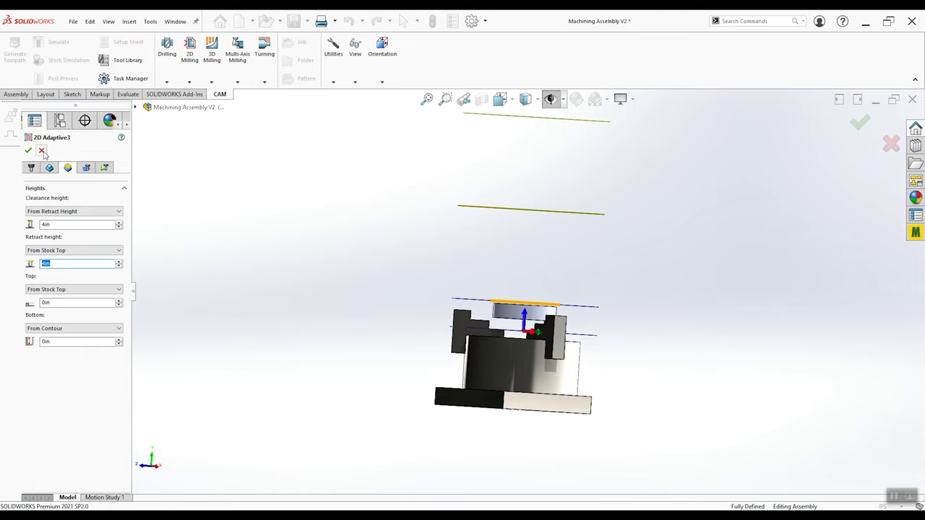
pyautogui.click(42, 151)
# Reopen 2D Adaptive3 for editing and check the setup in isometric and front views
pyautogui.rightClick(70, 156)
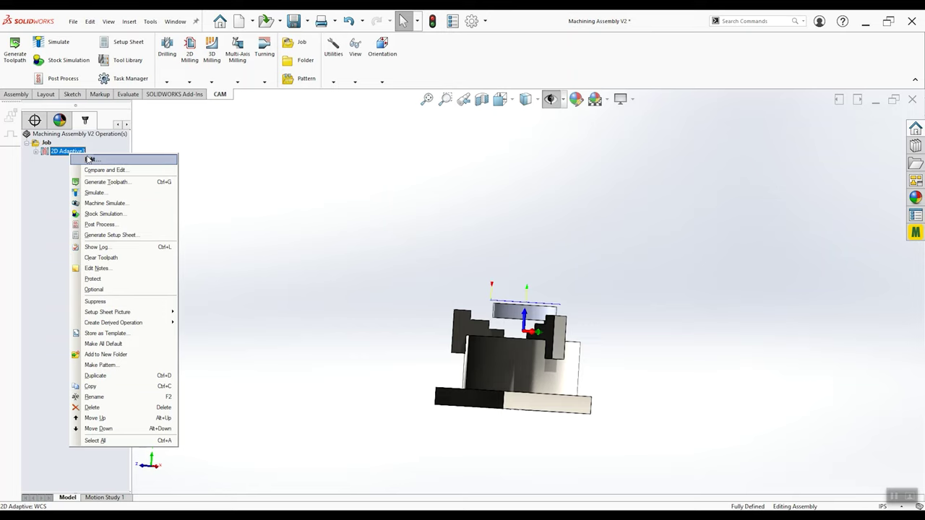
pyautogui.click(87, 157)
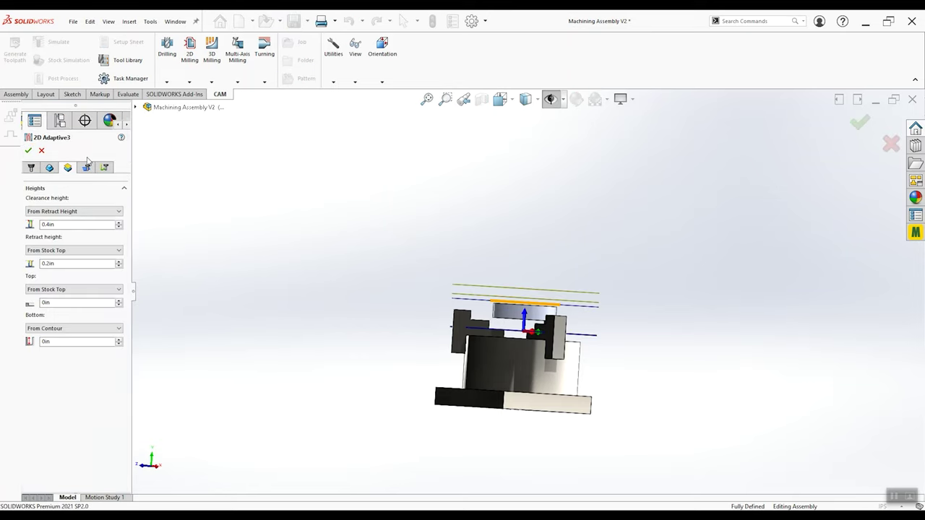
pyautogui.hotkey('ctrl', '7')
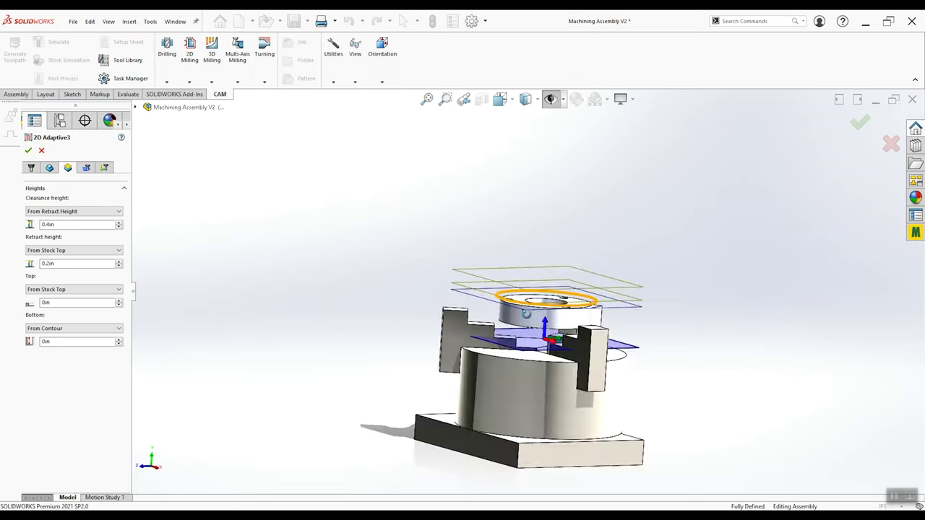
pyautogui.hotkey('ctrl', '1')
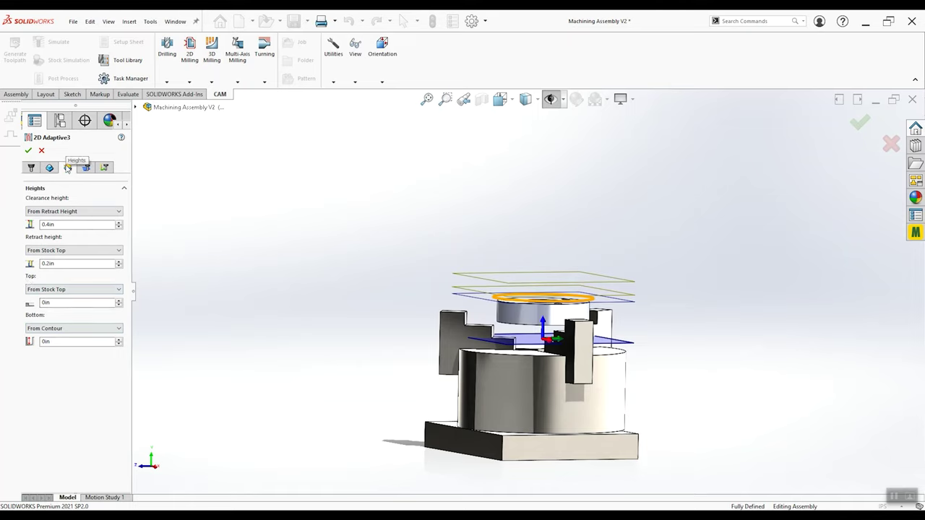
pyautogui.hotkey('ctrl', '7')
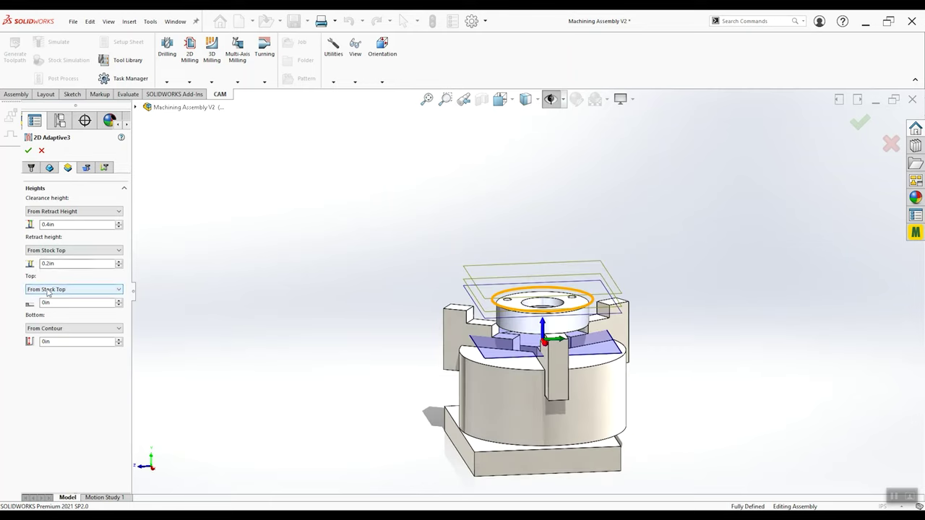
pyautogui.scroll(-2, 530, 317)
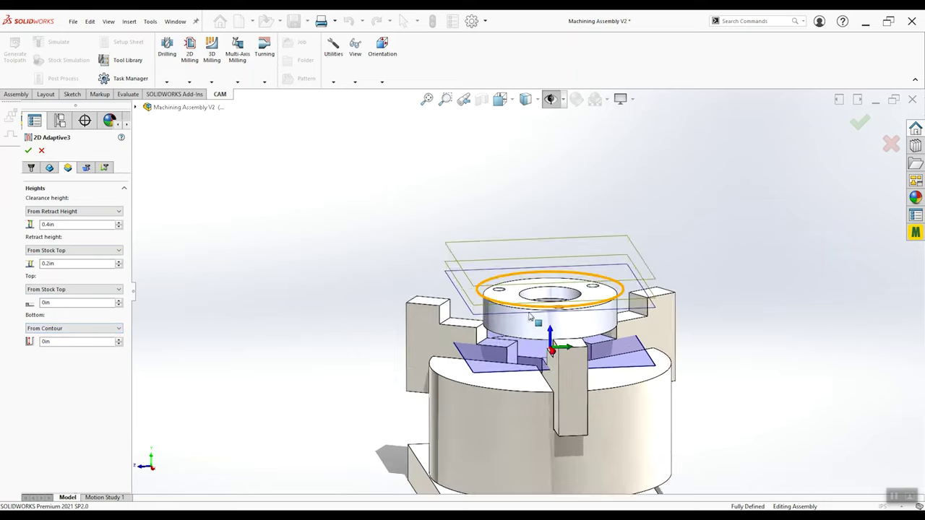
pyautogui.hotkey('ctrl', '1')
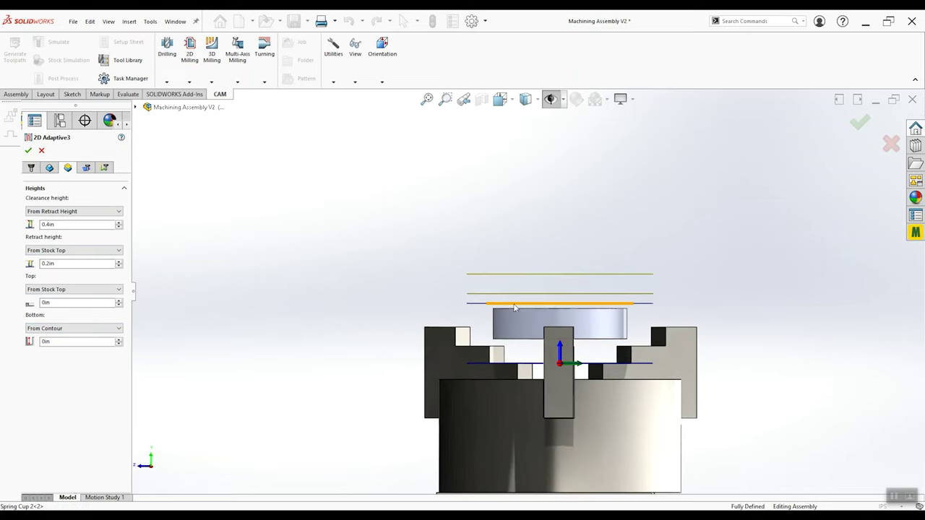
pyautogui.scroll(-2, 514, 307)
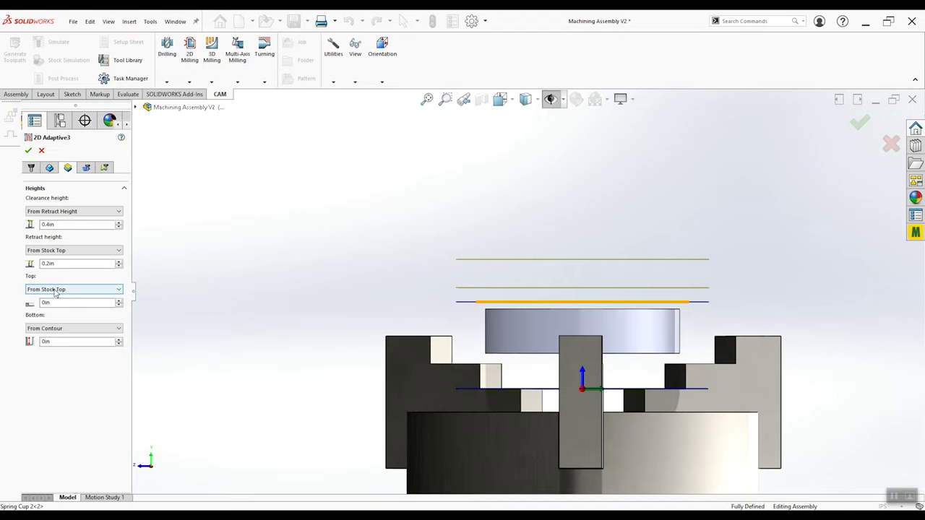
# Select the Top offset value and open the Bottom height reference choices
pyautogui.moveTo(55, 293)
pyautogui.click(61, 303)
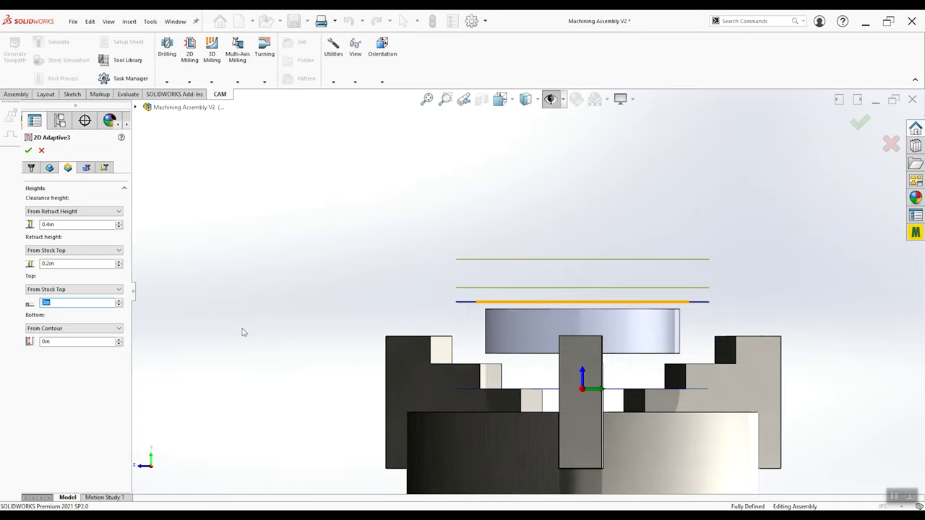
pyautogui.click(102, 333)
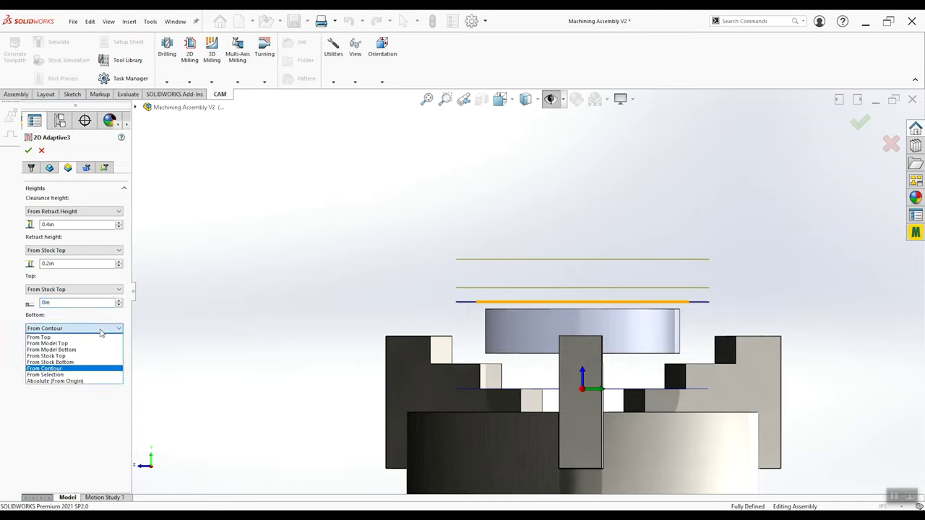
# Set the 2D Adaptive3 bottom height reference to From Model Top and accept the operation
pyautogui.click(42, 337)
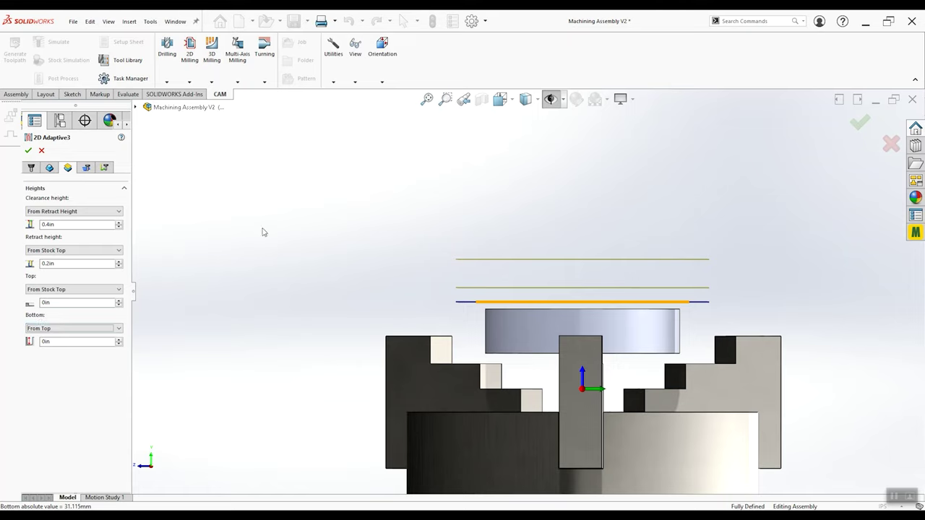
pyautogui.click(103, 328)
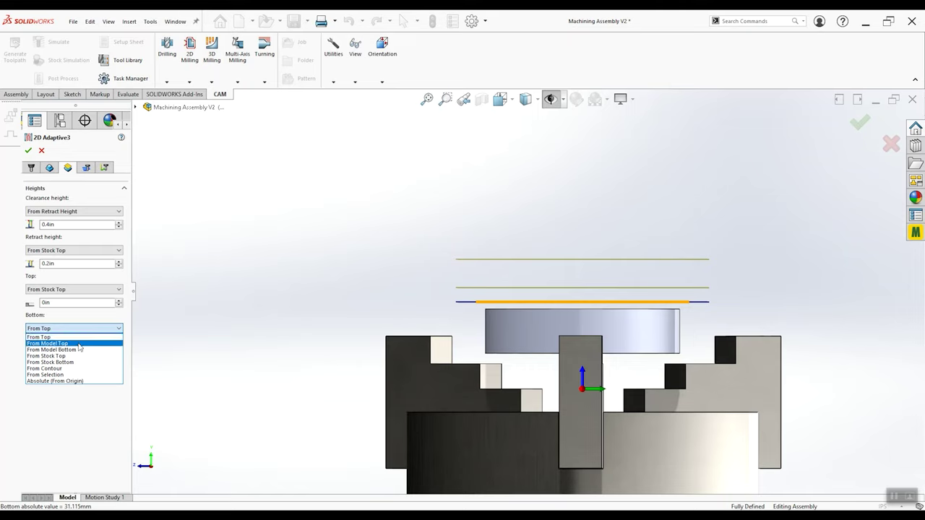
pyautogui.click(79, 344)
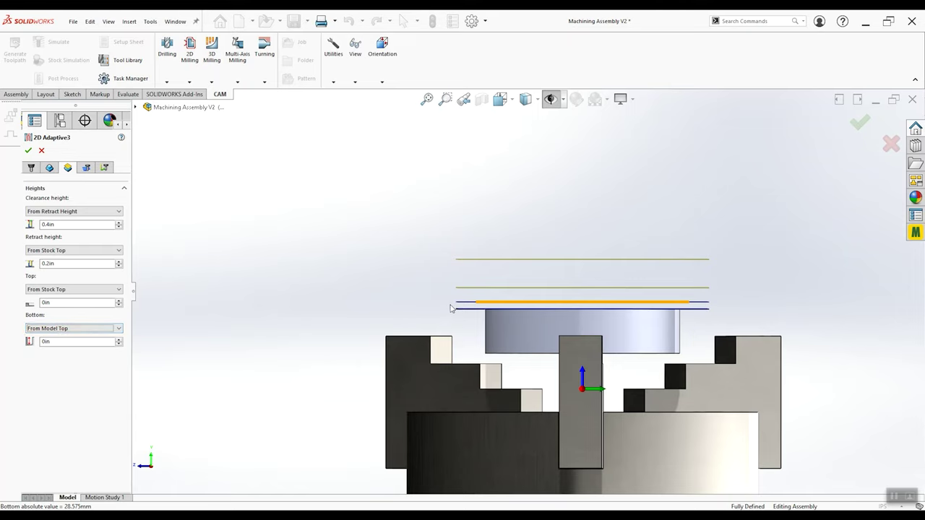
pyautogui.click(27, 151)
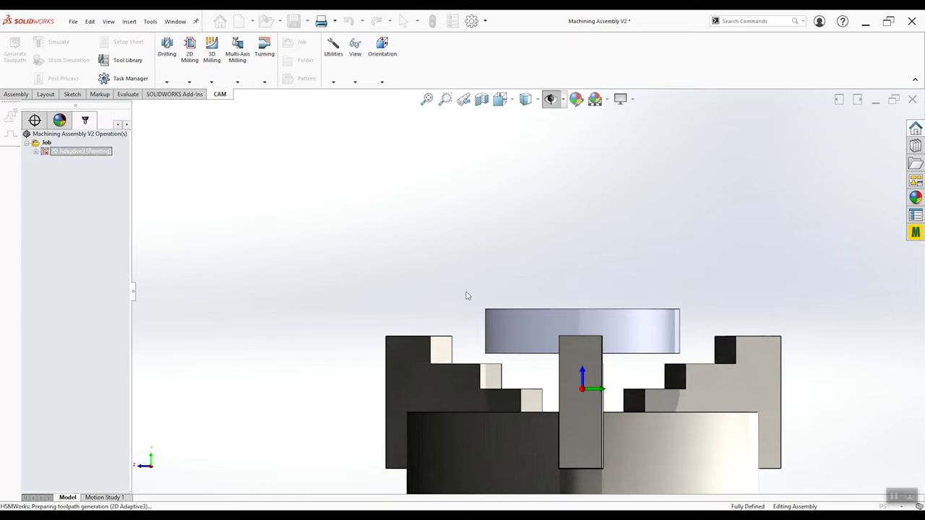
# Inspect the spiral toolpath from Right and isometric views, then reopen 2D Adaptive3 for editing
pyautogui.hotkey('ctrl', '7')
pyautogui.moveTo(615, 220); pyautogui.dragTo(520, 264, button='middle')
pyautogui.press('space')
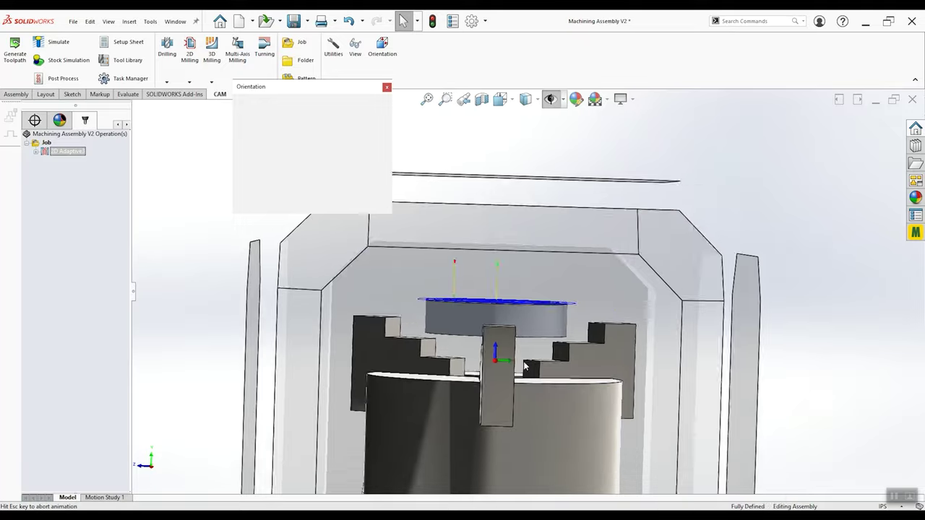
pyautogui.click(407, 388)
pyautogui.scroll(-8, 547, 149)
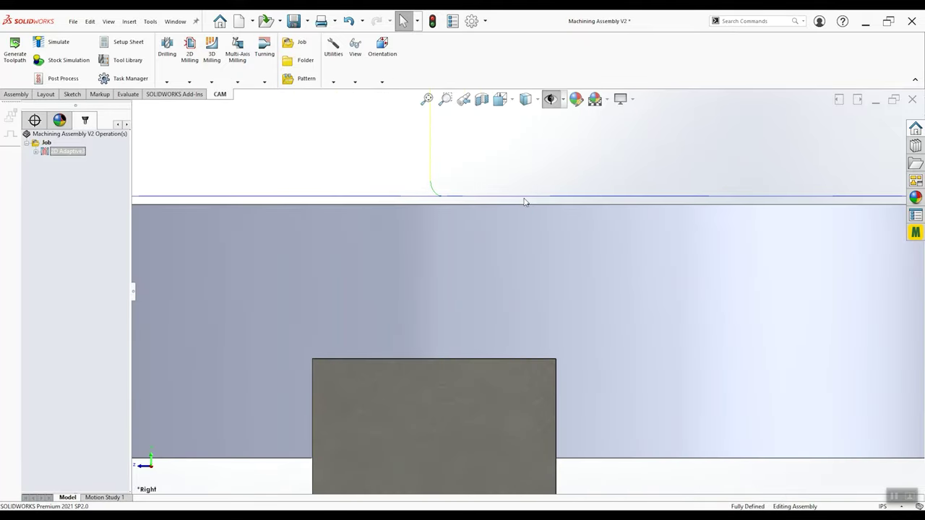
pyautogui.scroll(5, 558, 225)
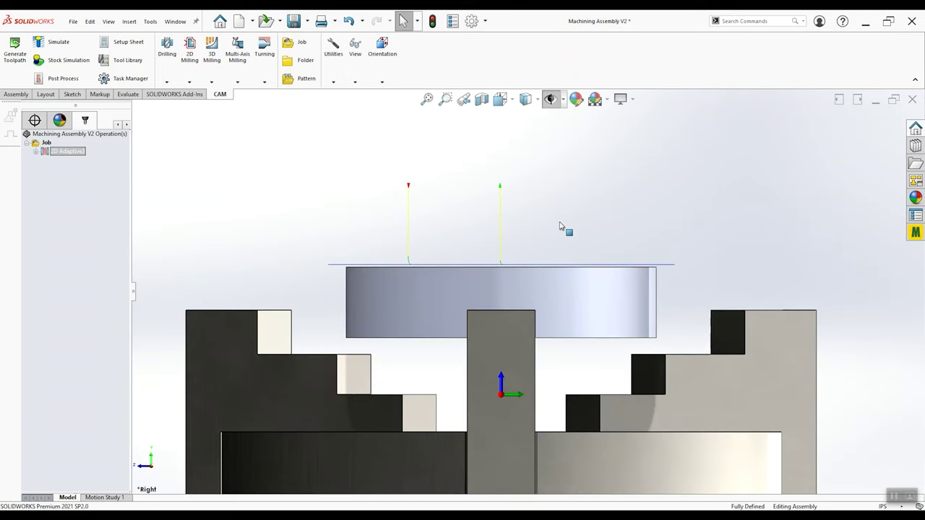
pyautogui.hotkey('ctrl', '7')
pyautogui.scroll(3, 562, 217)
pyautogui.scroll(-3, 562, 217)
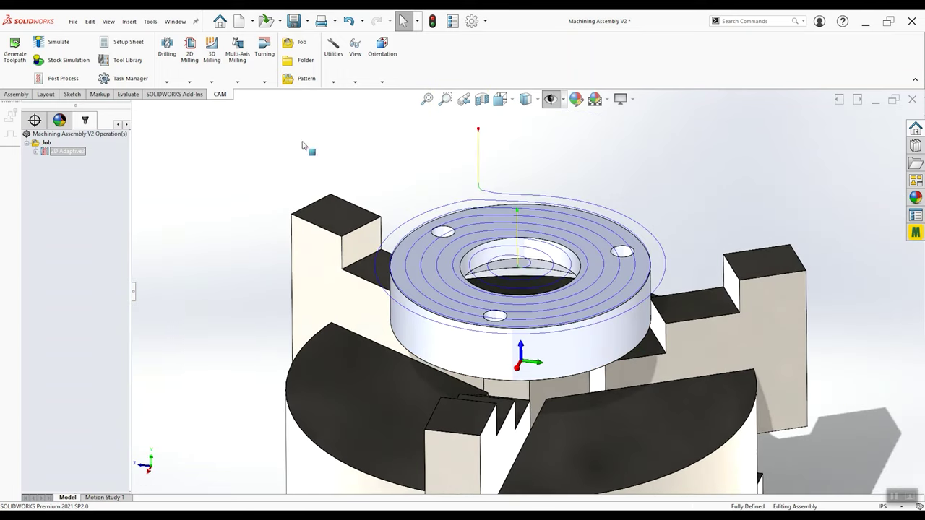
pyautogui.rightClick(67, 151)
pyautogui.click(86, 155)
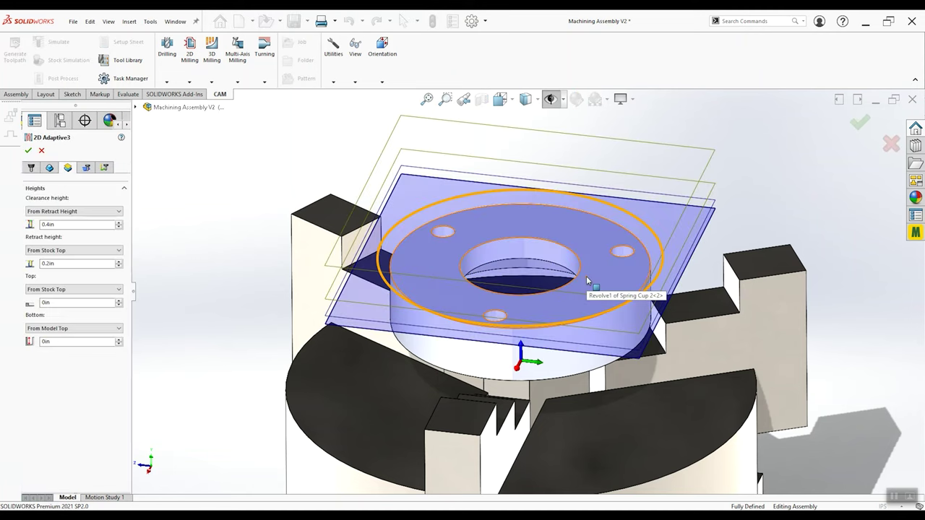
# View the whole fixture from front, right and isometric orientations
pyautogui.hotkey('ctrl', '1')
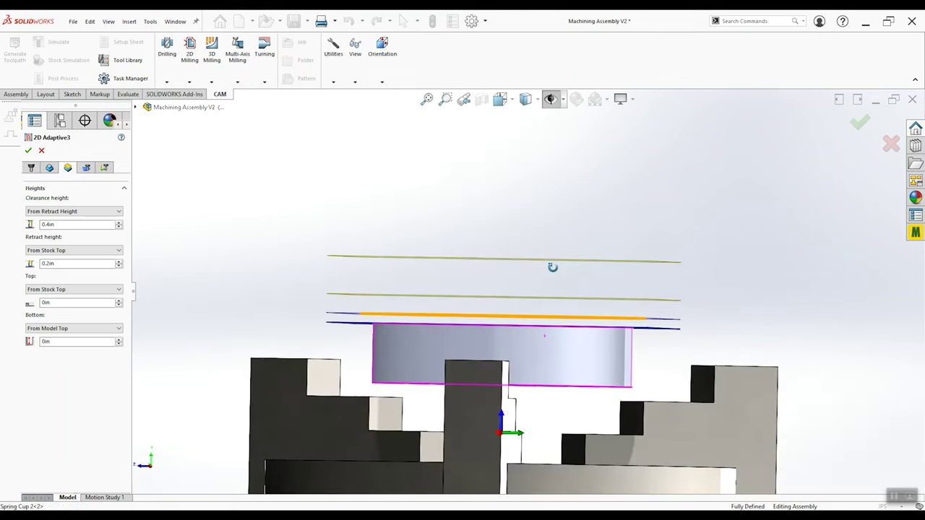
pyautogui.press('space')
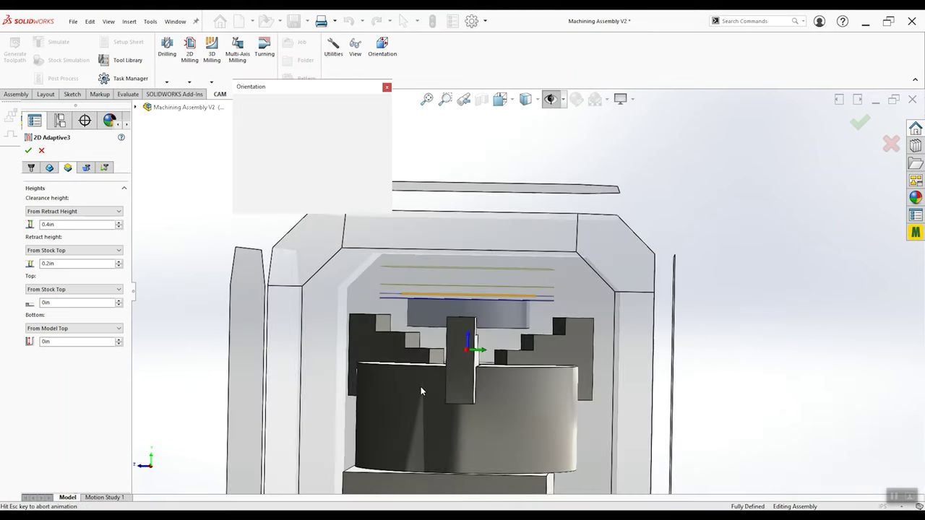
pyautogui.click(394, 375)
pyautogui.scroll(-5, 434, 233)
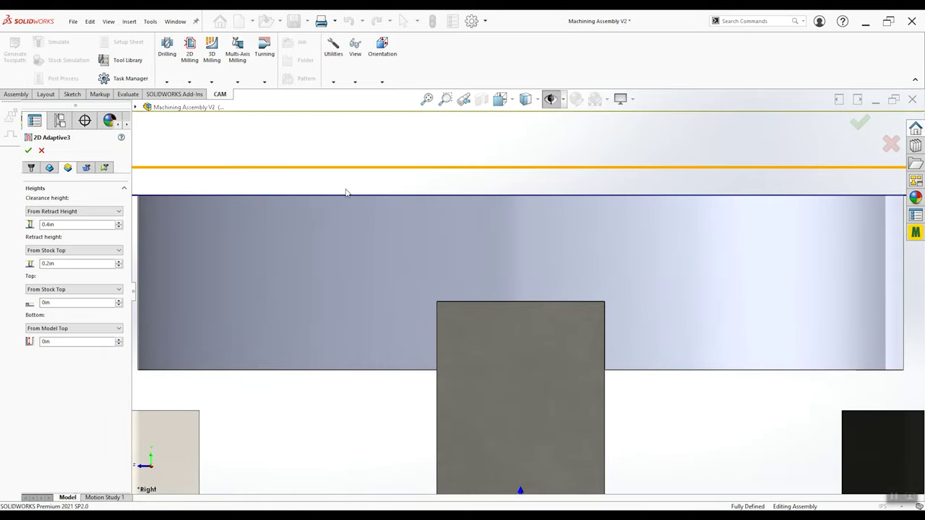
pyautogui.press('z')
pyautogui.hotkey('ctrl', '7')
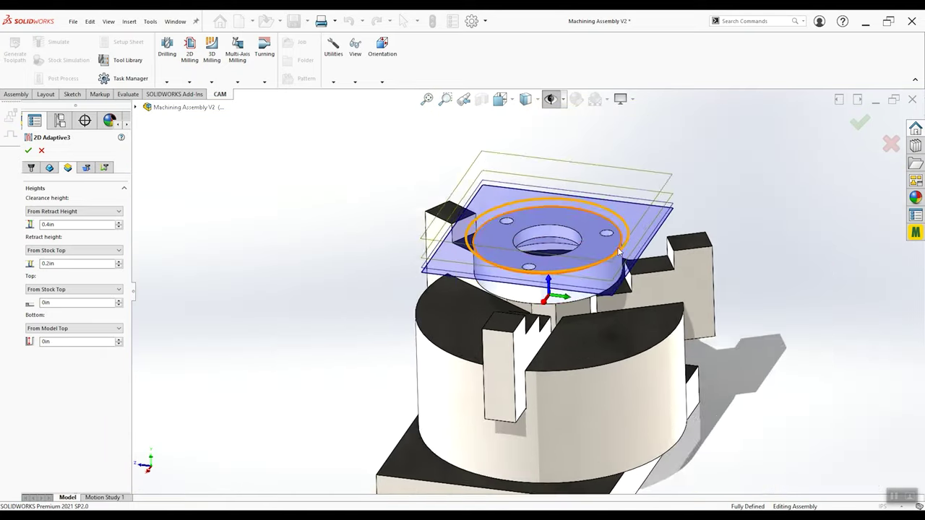
pyautogui.scroll(-1, 588, 208)
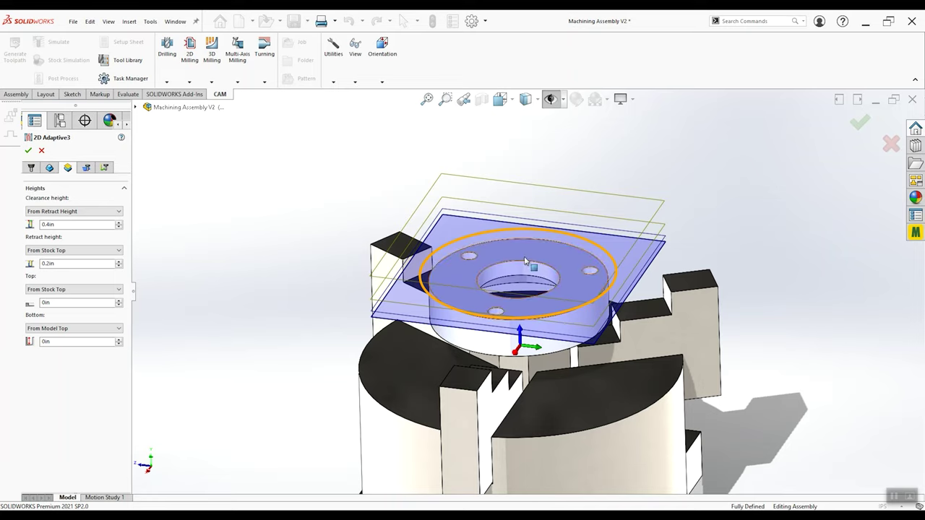
# Turn off Stock to Leave in the adaptive clearing settings and accept 2D Adaptive3
pyautogui.click(85, 167)
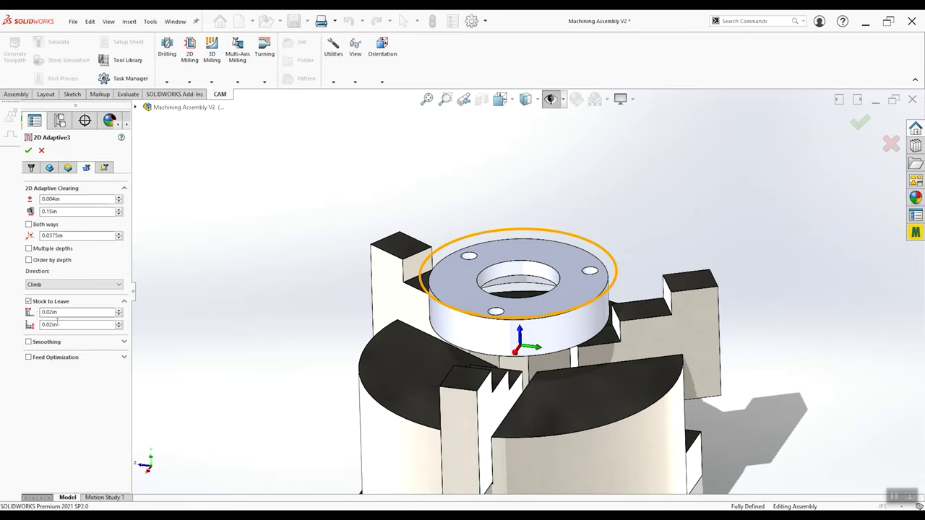
pyautogui.click(54, 325)
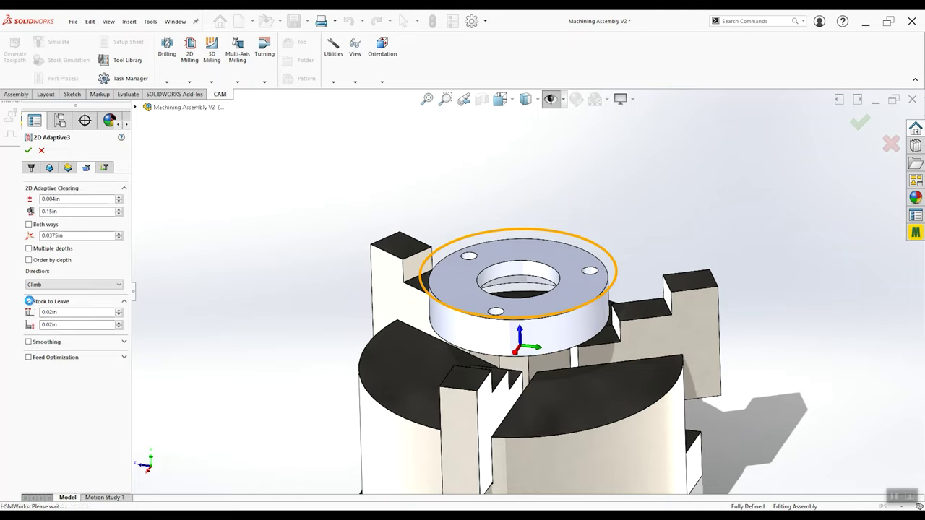
pyautogui.click(28, 302)
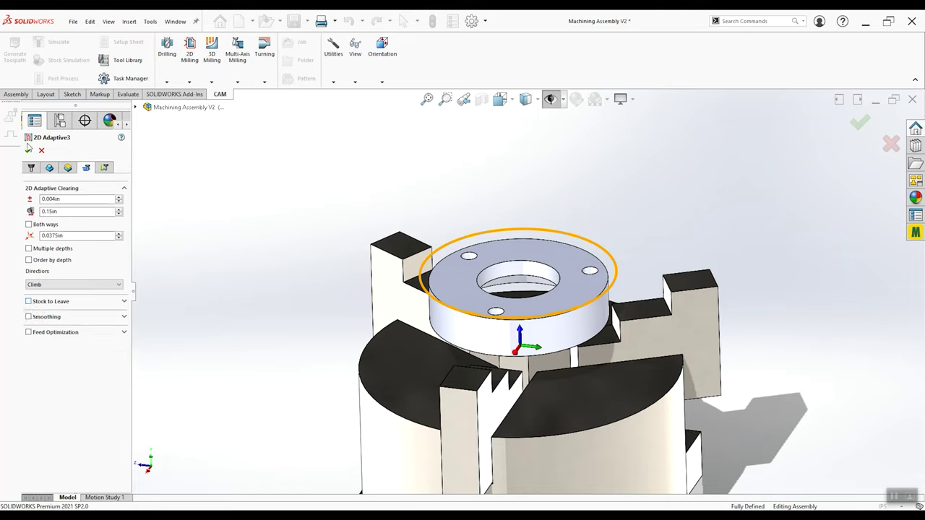
pyautogui.click(28, 151)
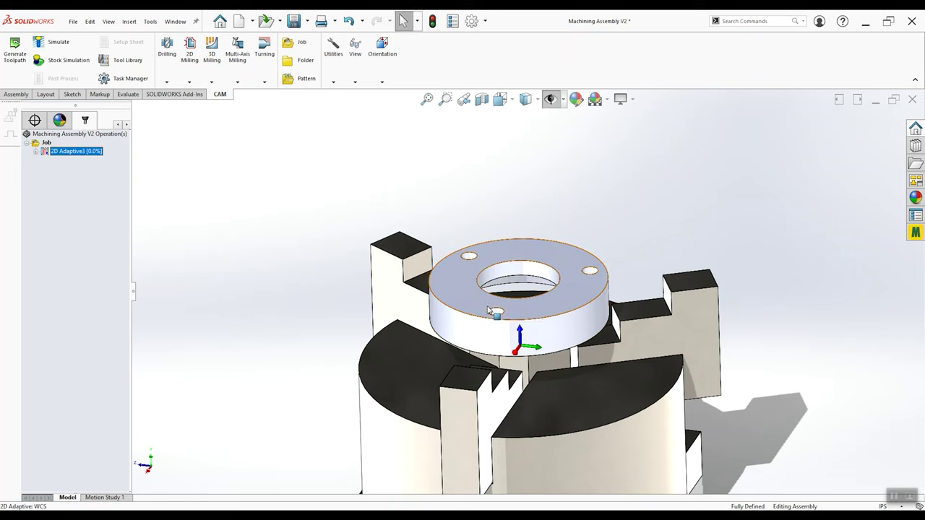
# Inspect the toolpath rings from the right side and an angled view, then reopen 2D Adaptive3 for editing
pyautogui.scroll(4, 479, 312)
pyautogui.click(394, 269)
pyautogui.hotkey('ctrl', '4')
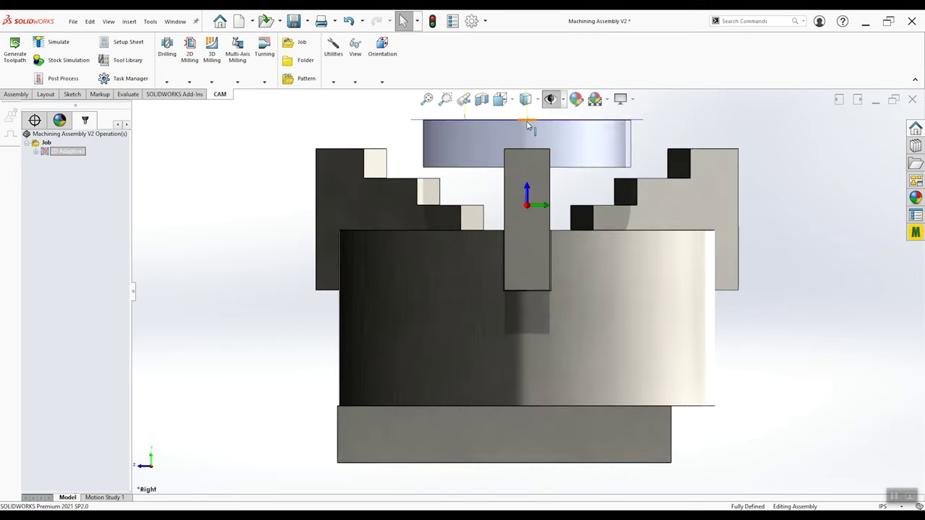
pyautogui.scroll(-10, 371, 265)
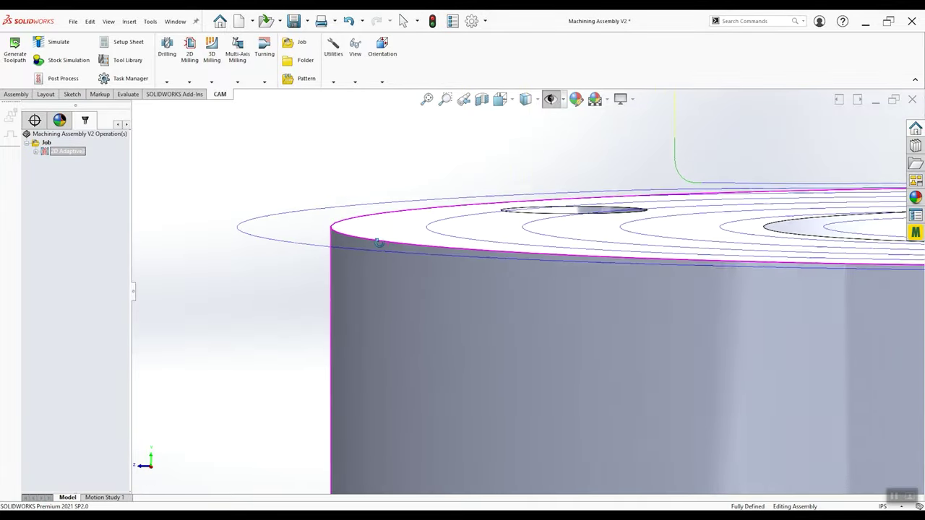
pyautogui.scroll(8, 382, 241)
pyautogui.press('space')
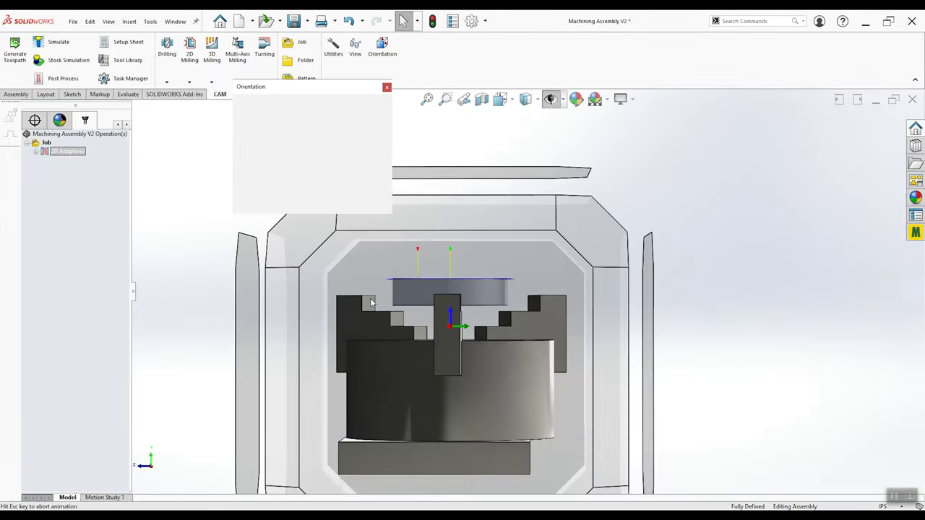
pyautogui.click(463, 289)
pyautogui.scroll(-8, 522, 138)
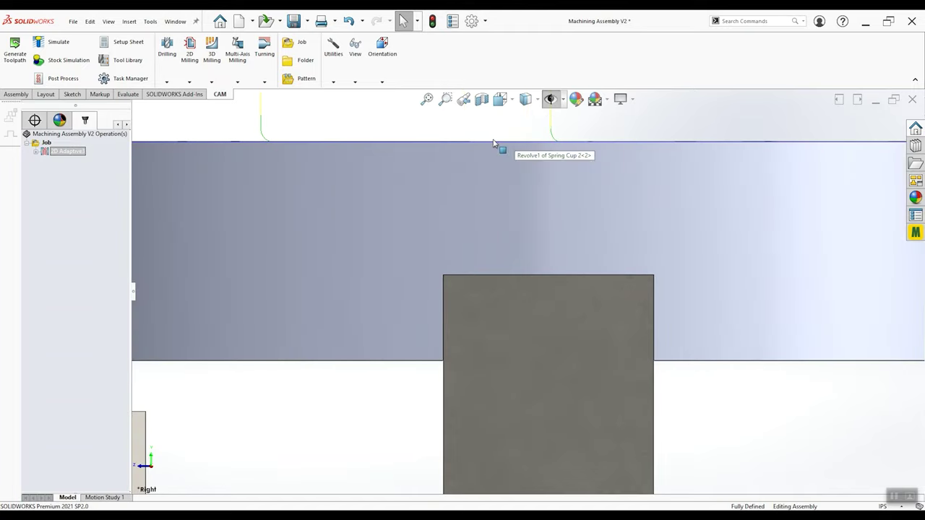
pyautogui.scroll(8, 522, 141)
pyautogui.moveTo(541, 221); pyautogui.dragTo(565, 338, button='middle')
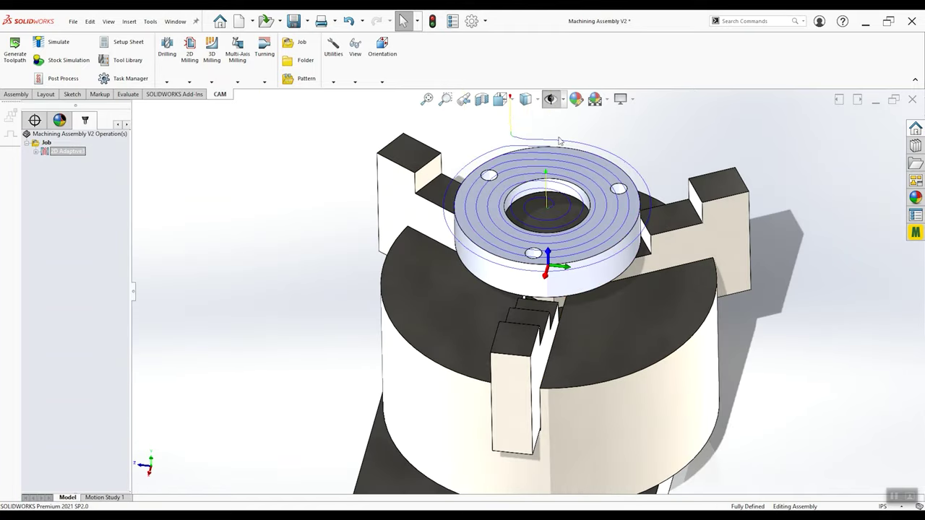
pyautogui.scroll(-3, 620, 158)
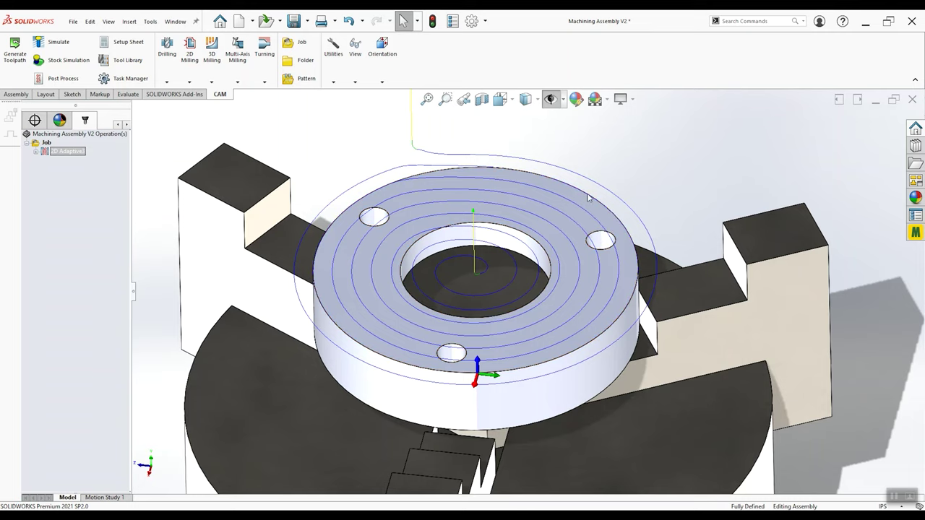
pyautogui.rightClick(77, 151)
pyautogui.click(90, 159)
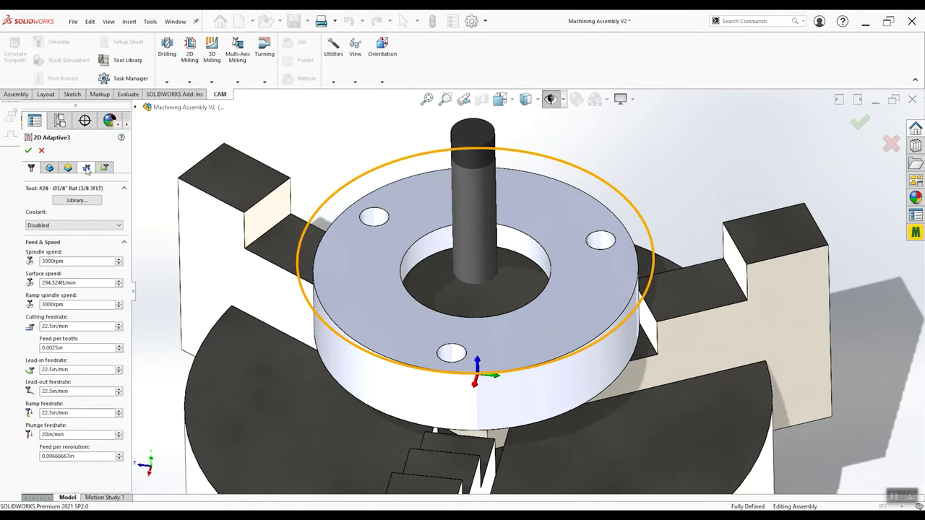
# Change the 2D Adaptive3 Optimal Load to 0.060 and regenerate the toolpath
pyautogui.click(86, 168)
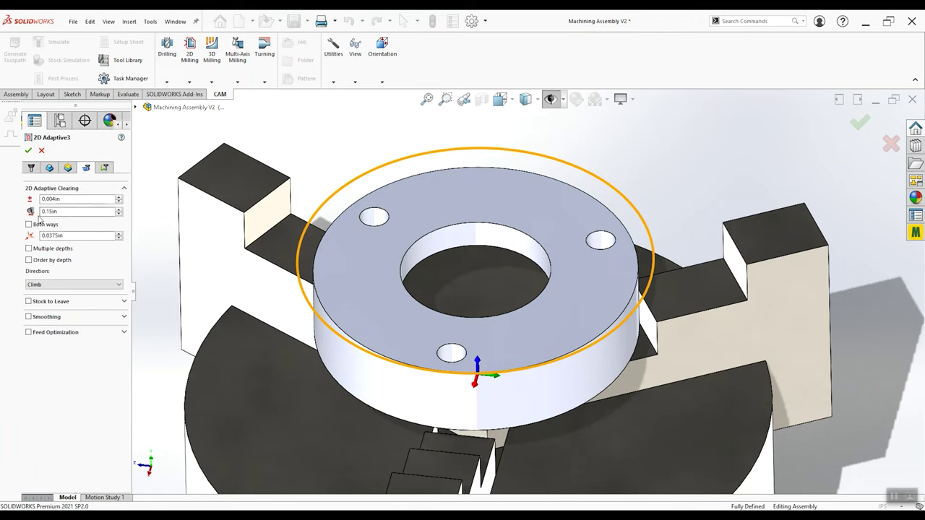
pyautogui.moveTo(73, 212)
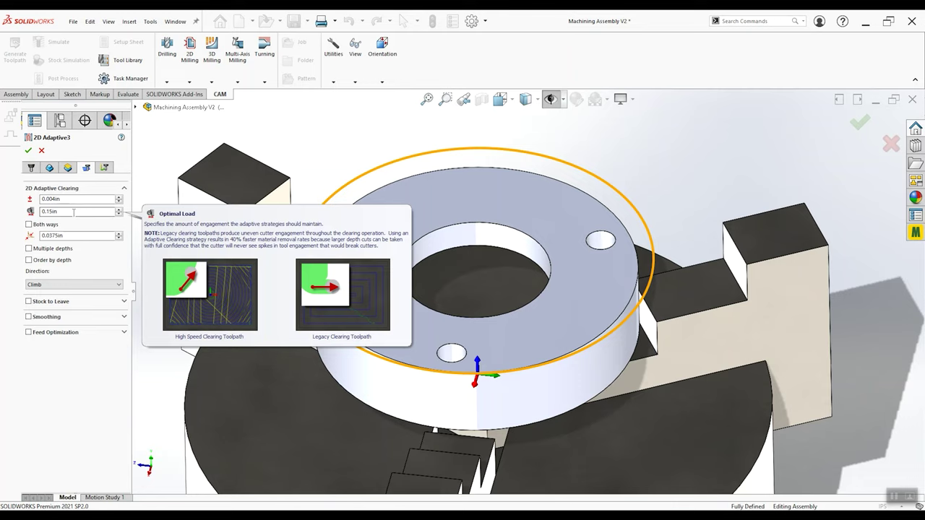
pyautogui.click(73, 212)
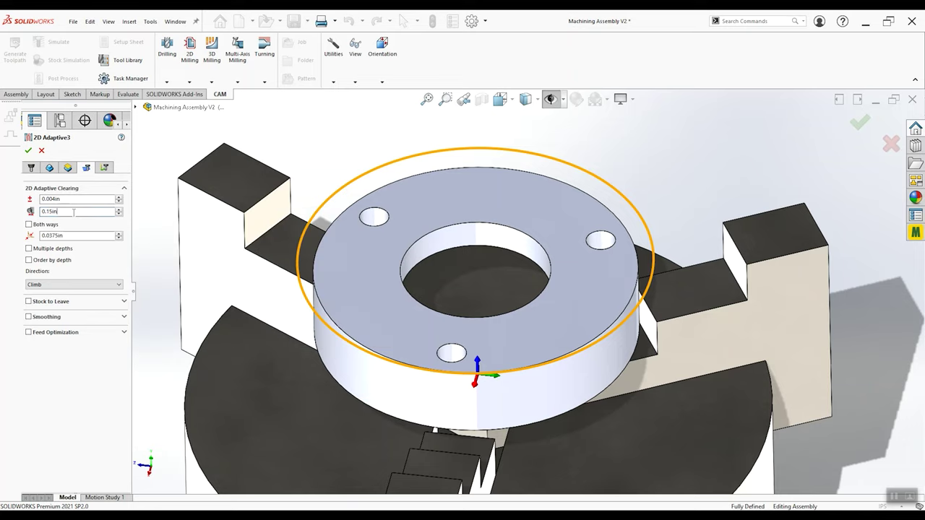
pyautogui.hotkey('ctrl', 'a')
pyautogui.write('0.060')
pyautogui.click(29, 151)
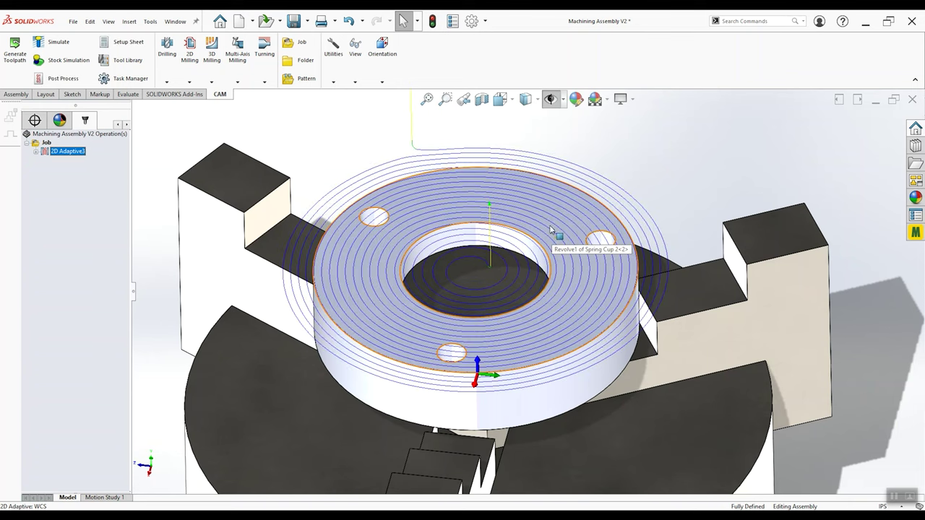
# Run a sped-up stock simulation showing the spring cup's top face fully cleared, then close it
pyautogui.scroll(3, 477, 289)
pyautogui.moveTo(485, 318)
pyautogui.mouseDown(button='middle')
pyautogui.moveTo(489, 237)
pyautogui.moveTo(484, 333)
pyautogui.mouseUp(button='middle')
pyautogui.click(59, 61)
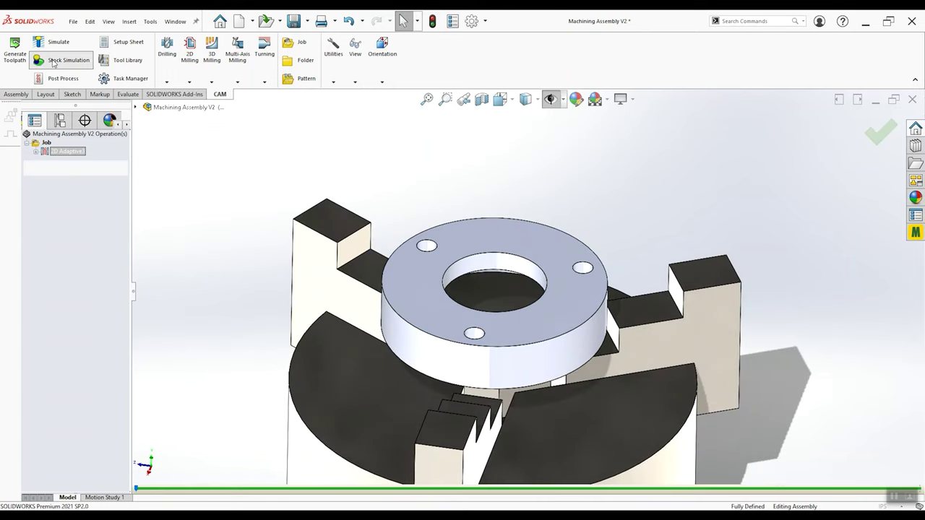
pyautogui.click(30, 195)
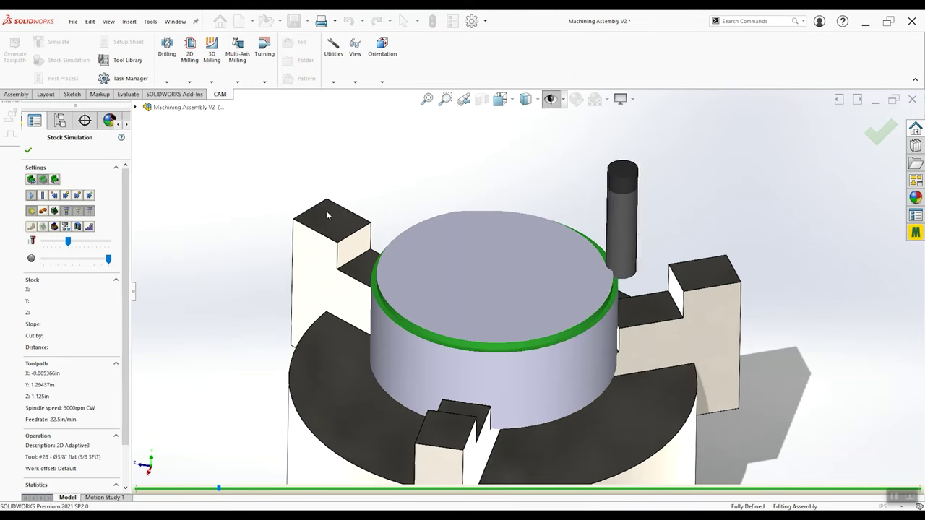
pyautogui.moveTo(326, 210); pyautogui.dragTo(607, 188, button='middle')
pyautogui.scroll(-3, 504, 272)
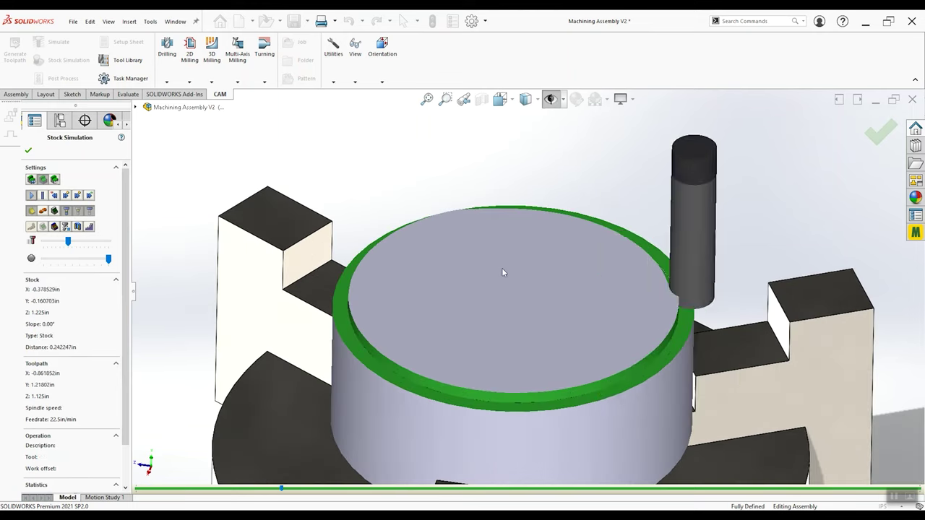
pyautogui.click(85, 243)
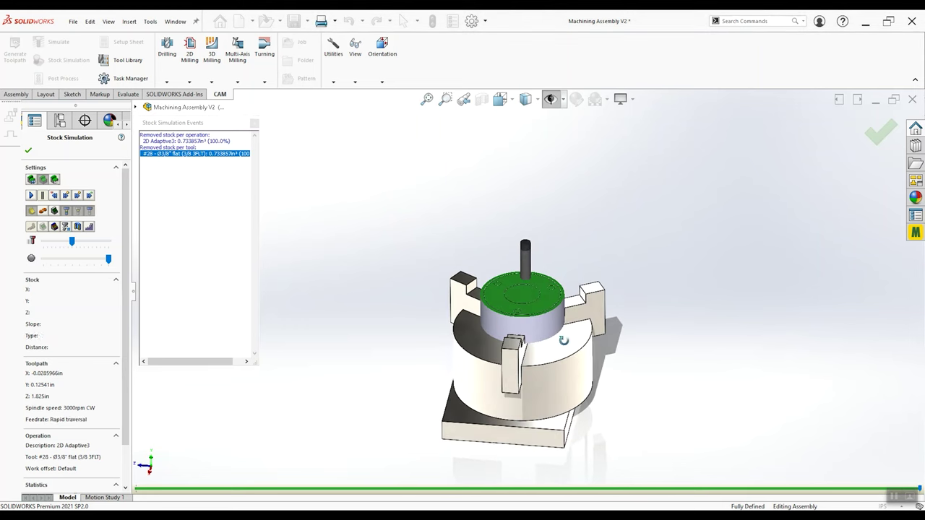
pyautogui.click(28, 151)
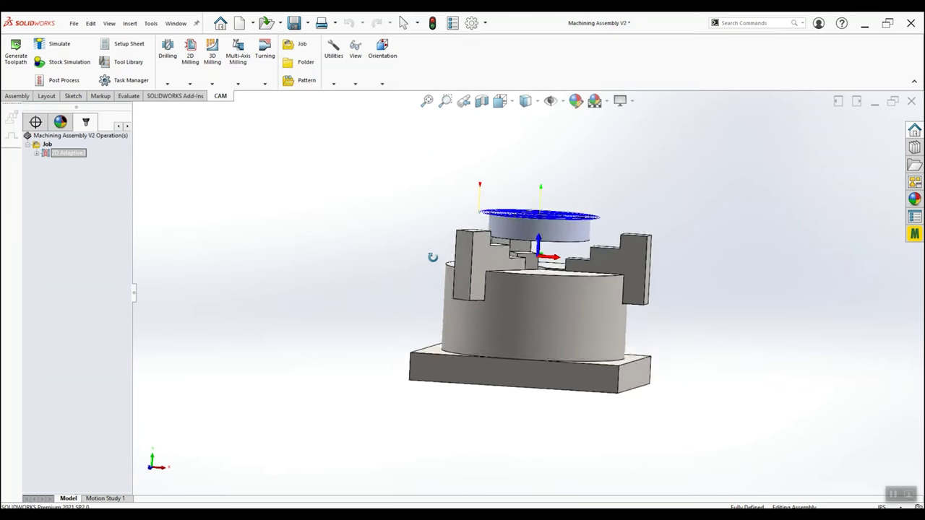
pyautogui.moveTo(432, 257); pyautogui.dragTo(520, 318, button='middle')
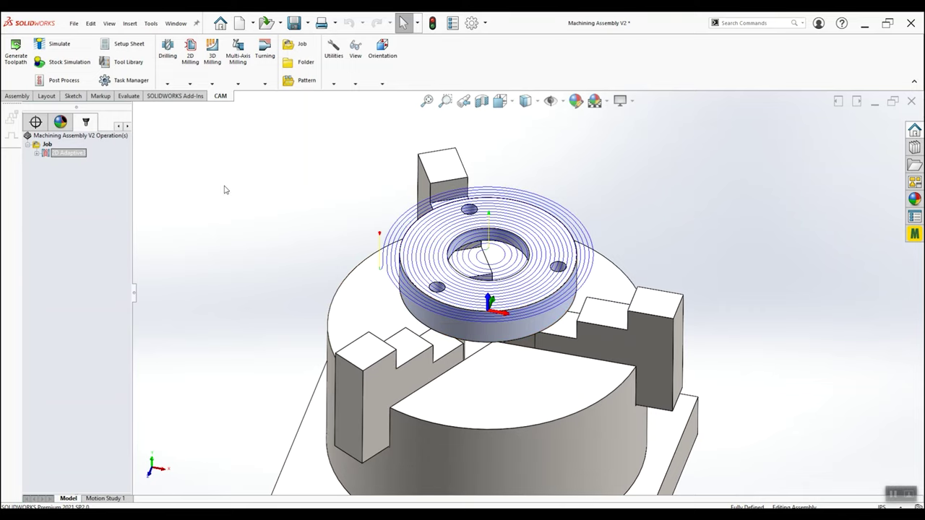
# Add a 2D Adaptive Clearing operation on the outer top edge with Machine cavities unchecked
pyautogui.click(94, 216)
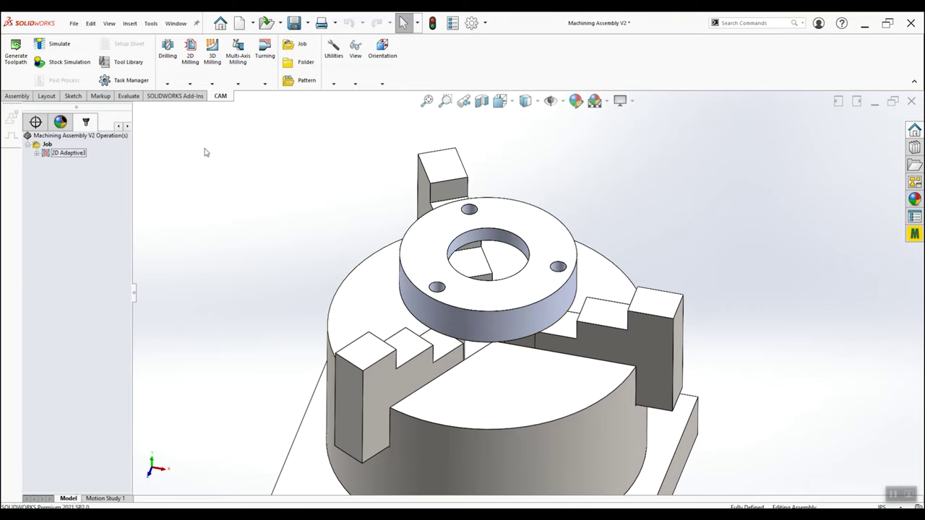
pyautogui.click(192, 85)
pyautogui.click(199, 106)
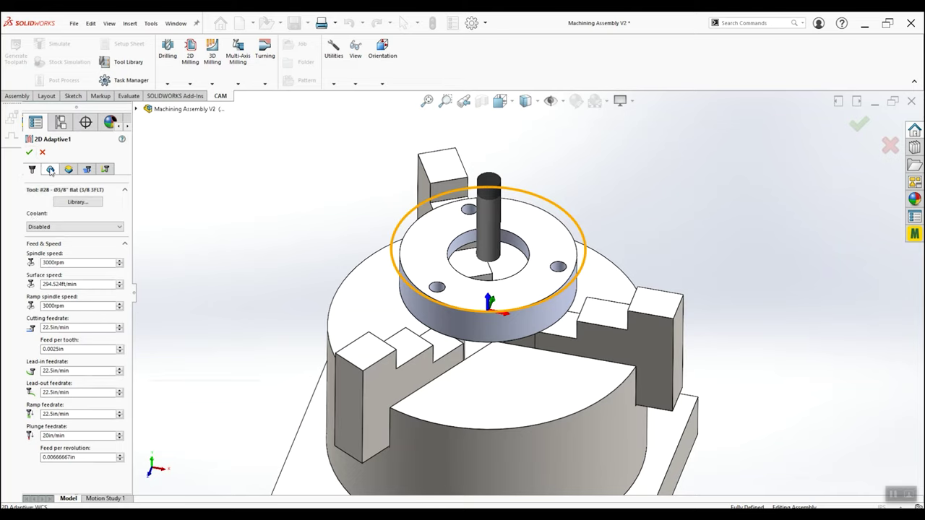
pyautogui.click(50, 169)
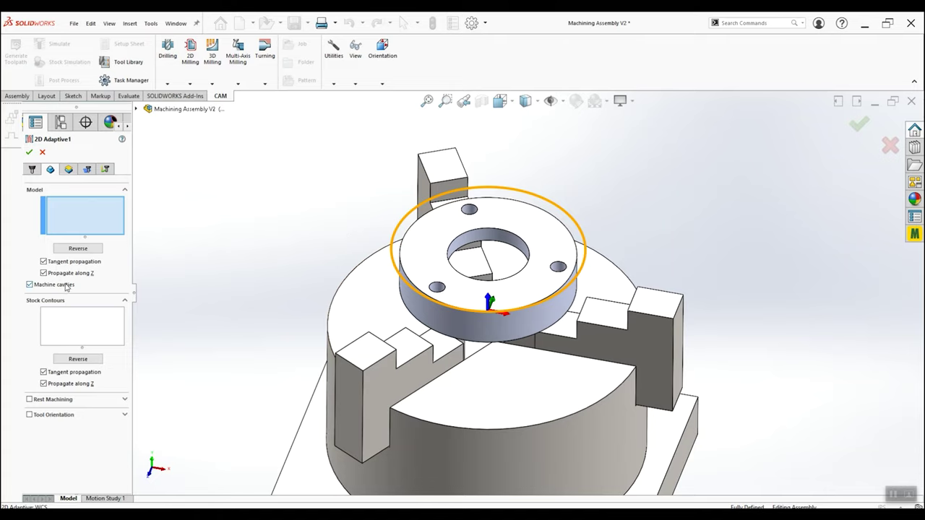
pyautogui.moveTo(66, 287)
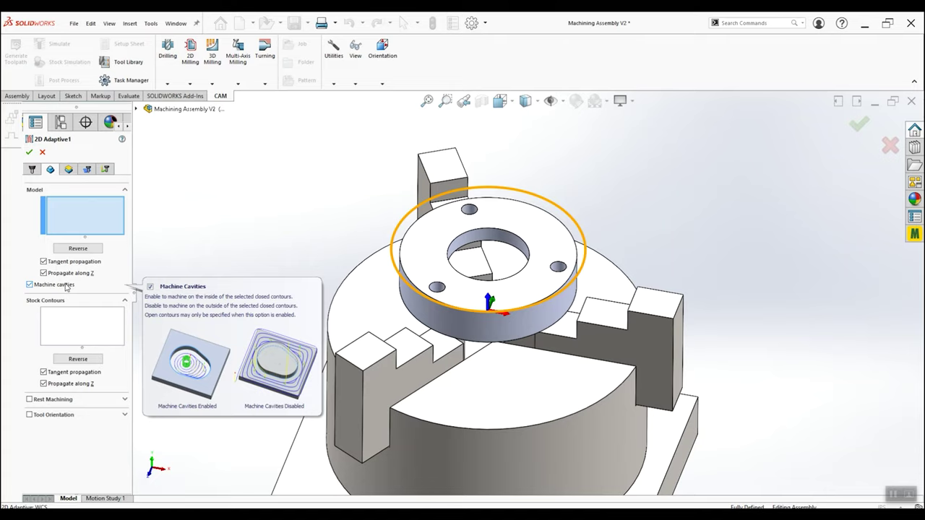
pyautogui.click(67, 286)
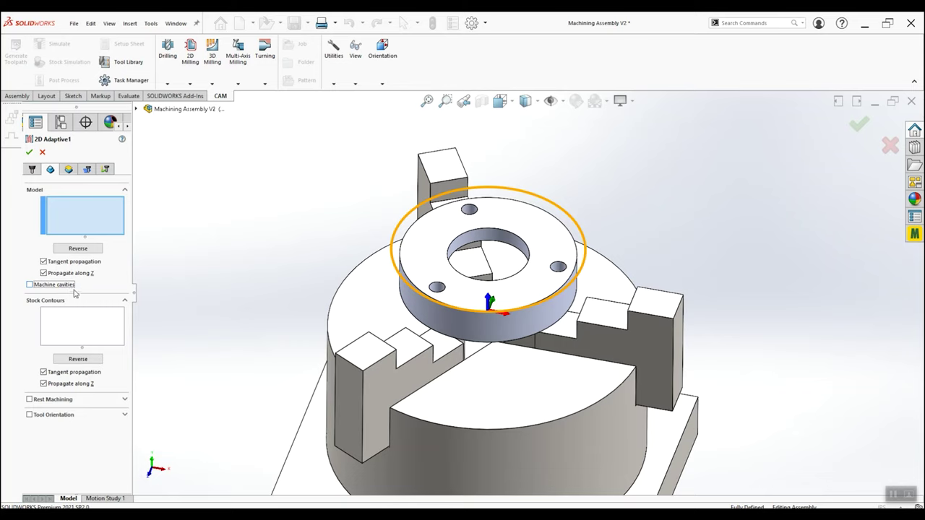
pyautogui.click(403, 250)
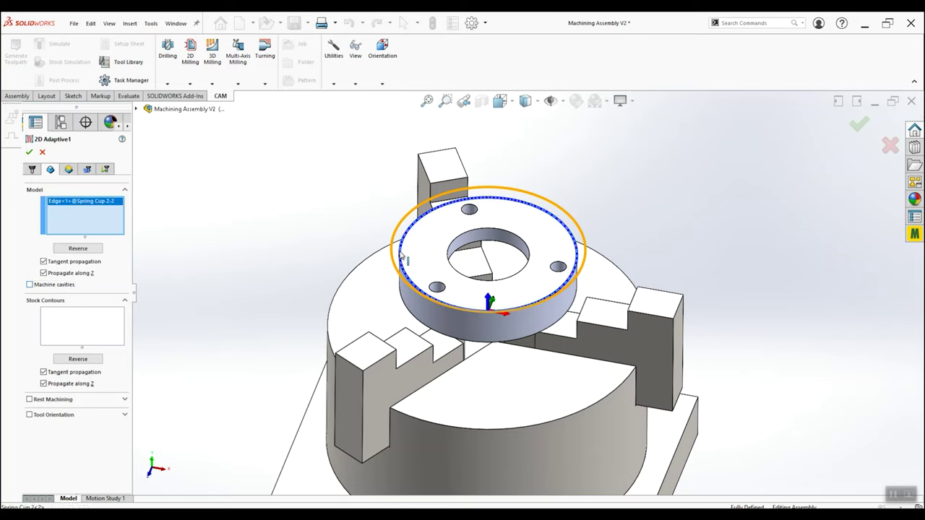
pyautogui.click(29, 152)
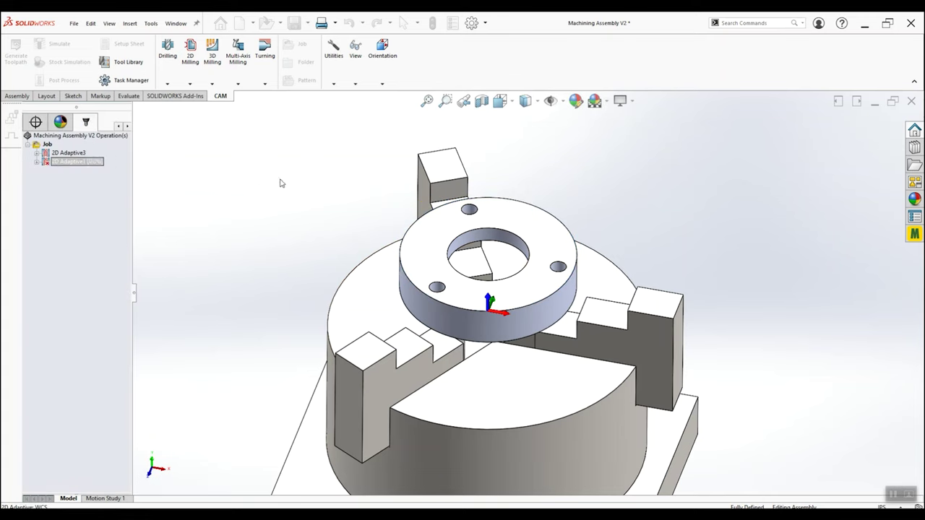
# Orbit around the chuck and the ring's top face, then edit 2D Adaptive1
pyautogui.moveTo(343, 242); pyautogui.dragTo(343, 193, button='middle')
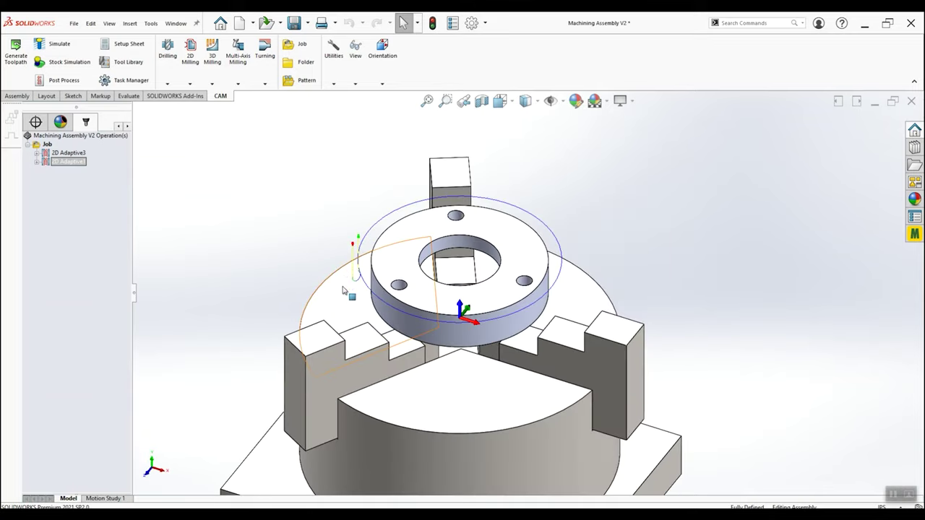
pyautogui.moveTo(396, 287); pyautogui.dragTo(316, 220, button='middle')
pyautogui.moveTo(361, 238); pyautogui.dragTo(376, 190, button='middle')
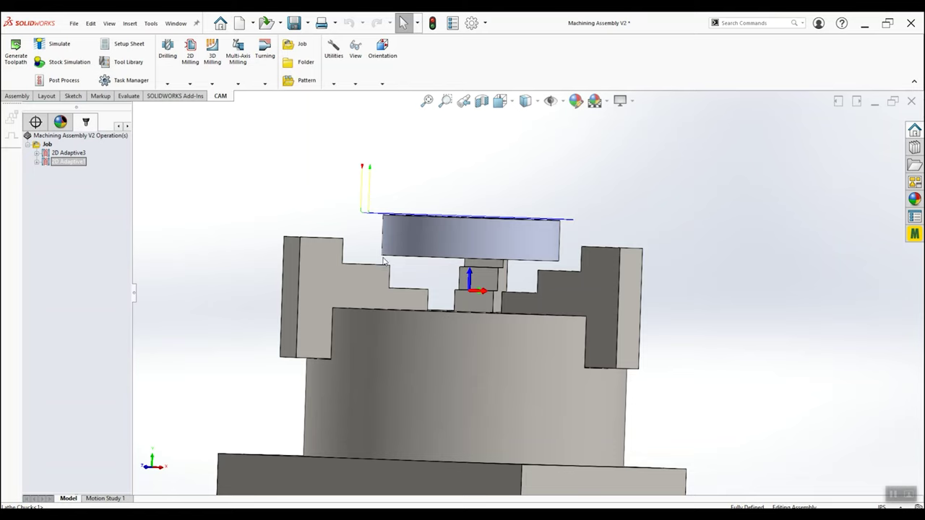
pyautogui.moveTo(384, 261); pyautogui.dragTo(357, 244, button='middle')
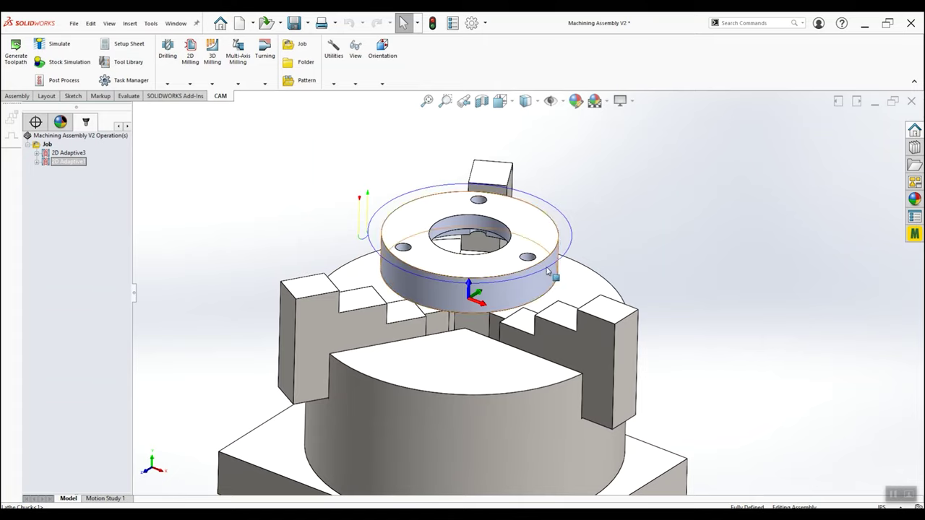
pyautogui.rightClick(65, 164)
pyautogui.click(72, 170)
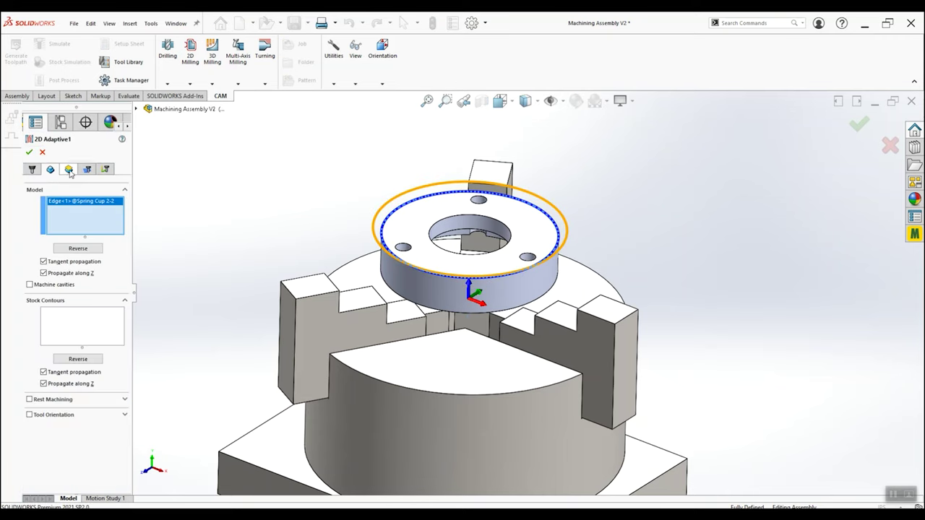
# On the Heights tab, set 2D Adaptive1's top height to From Model Top
pyautogui.click(68, 169)
pyautogui.moveTo(433, 305); pyautogui.dragTo(429, 229, button='middle')
pyautogui.scroll(-4, 424, 314)
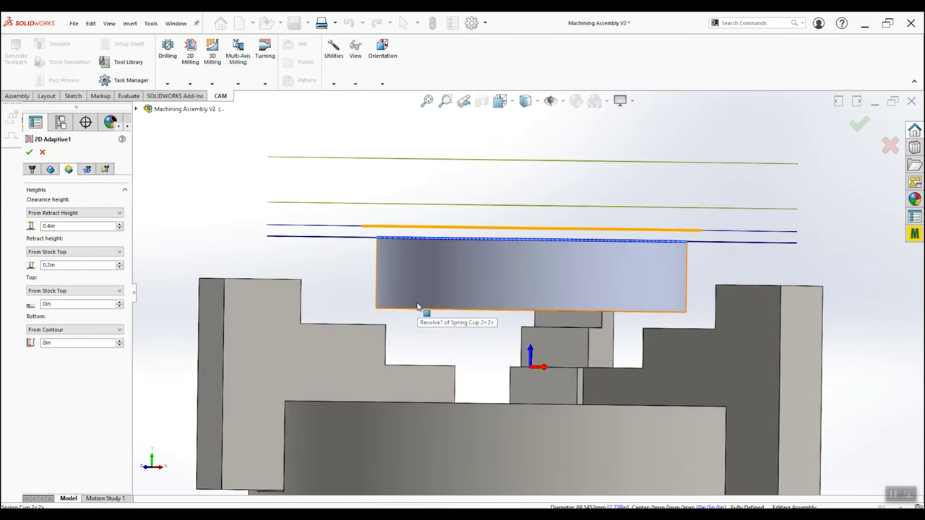
pyautogui.moveTo(424, 313); pyautogui.dragTo(412, 292, button='middle')
pyautogui.hotkey('ctrl', '1')
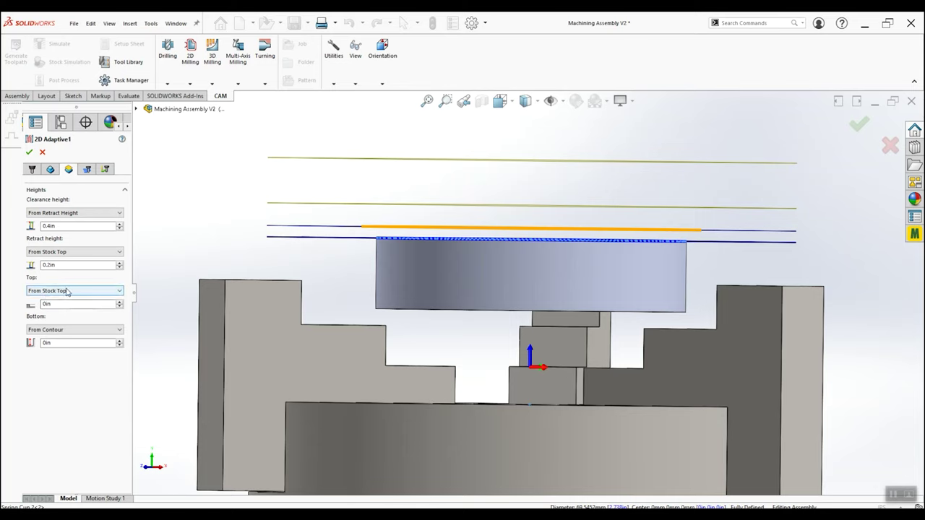
pyautogui.moveTo(61, 296)
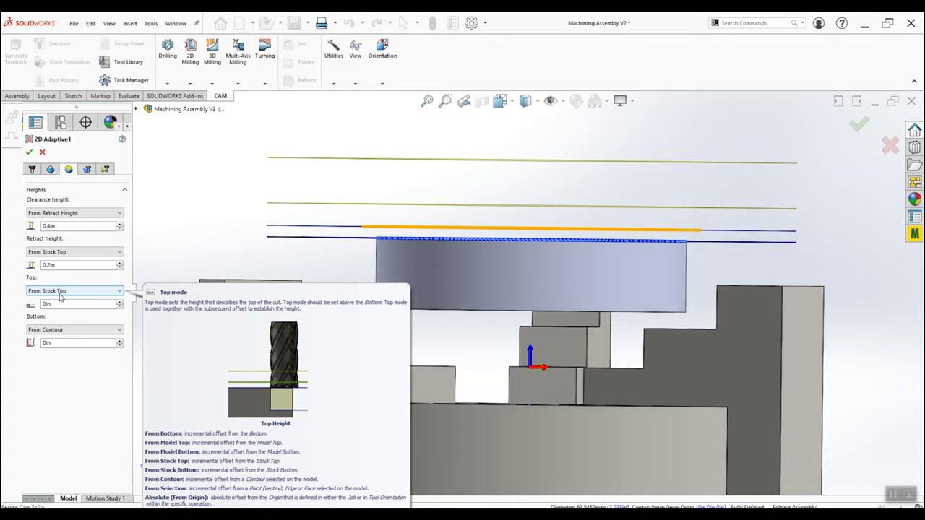
pyautogui.click(60, 292)
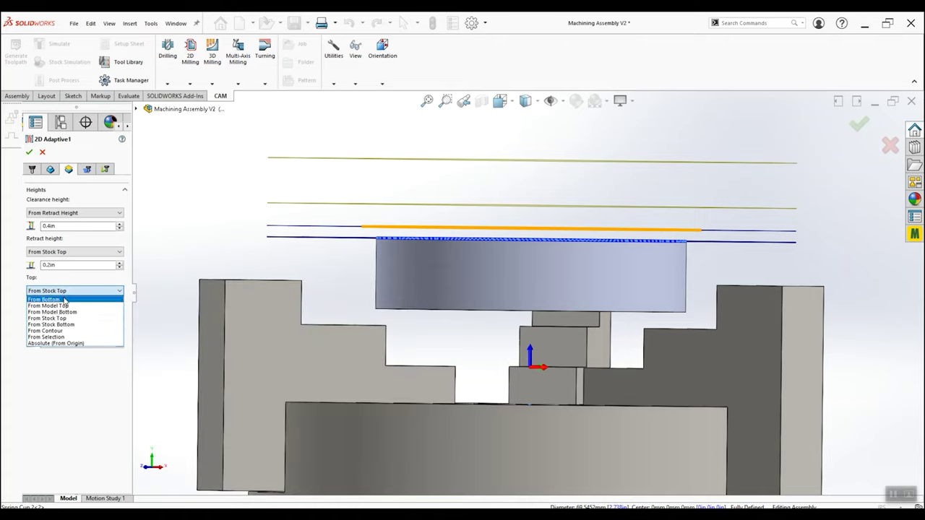
pyautogui.click(64, 307)
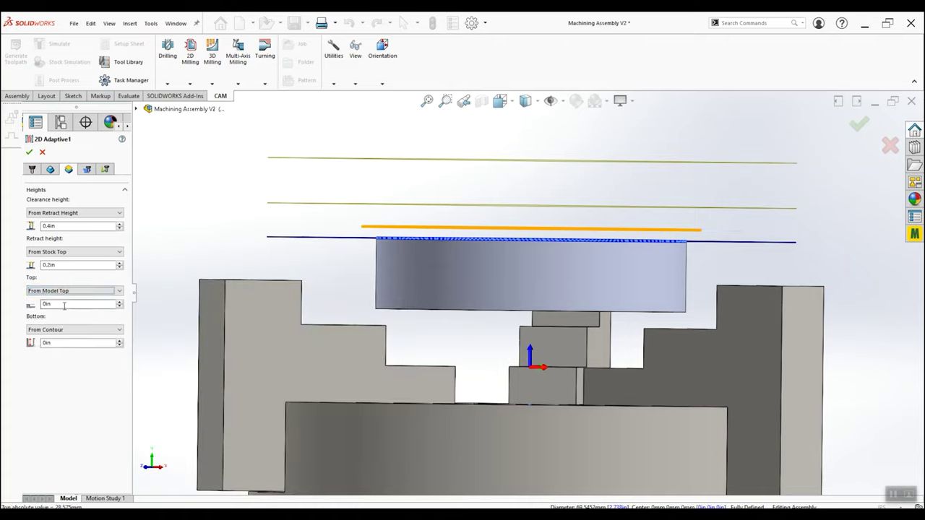
# Set the bottom height to From Model Bottom with a -0.050in offset and accept
pyautogui.click(87, 330)
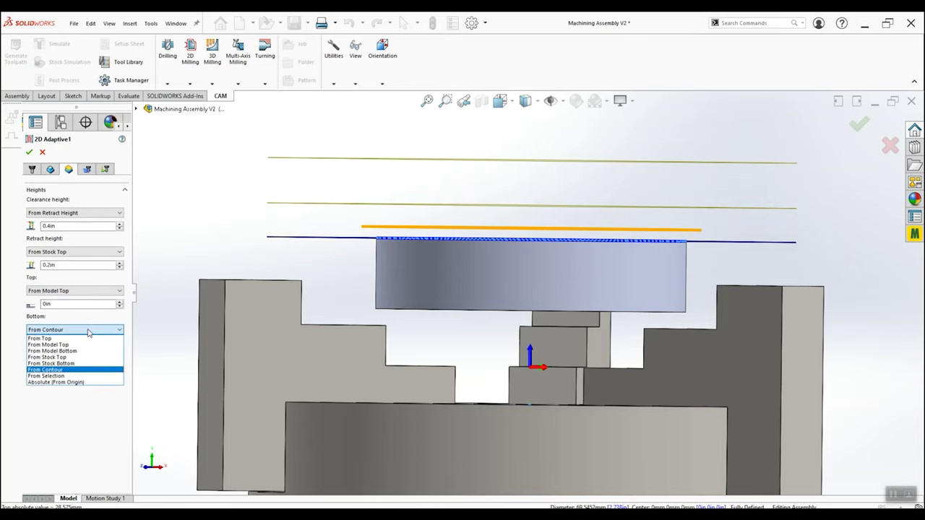
pyautogui.click(75, 351)
pyautogui.scroll(-3, 375, 312)
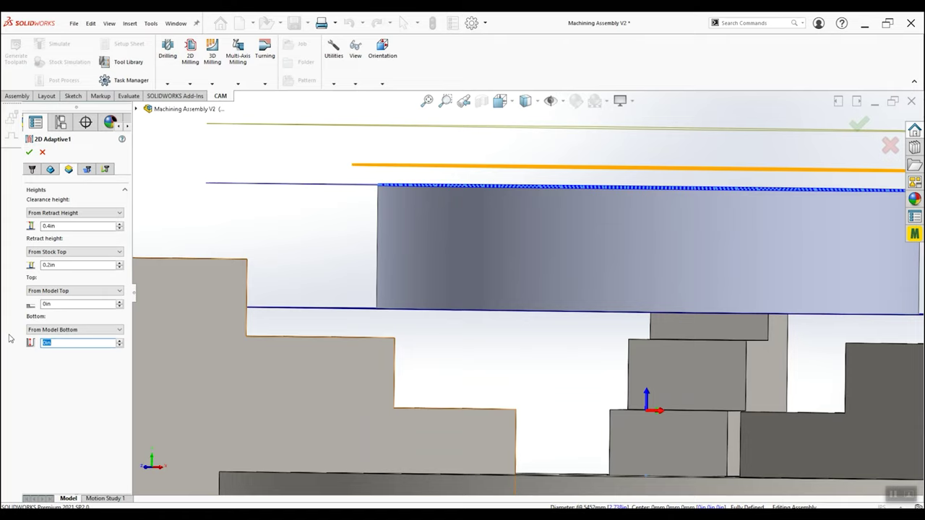
pyautogui.write('-0.050')
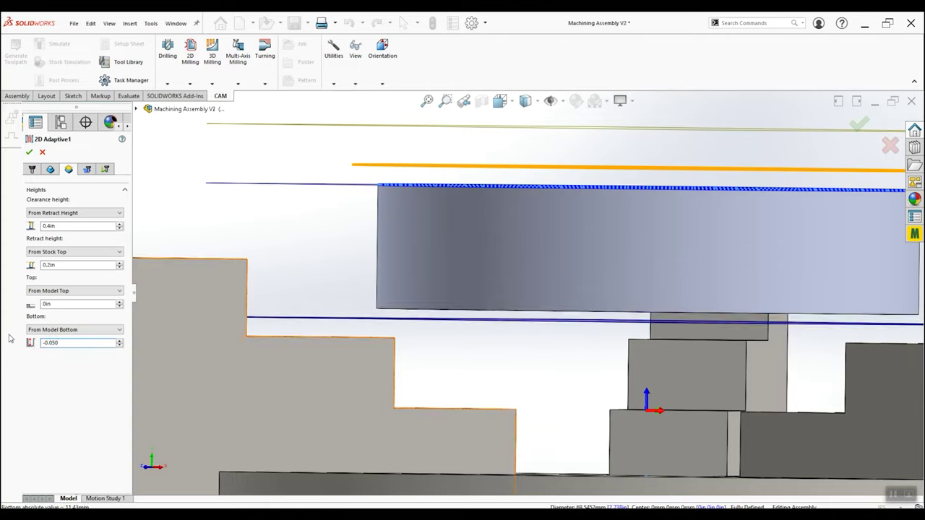
pyautogui.press('Return')
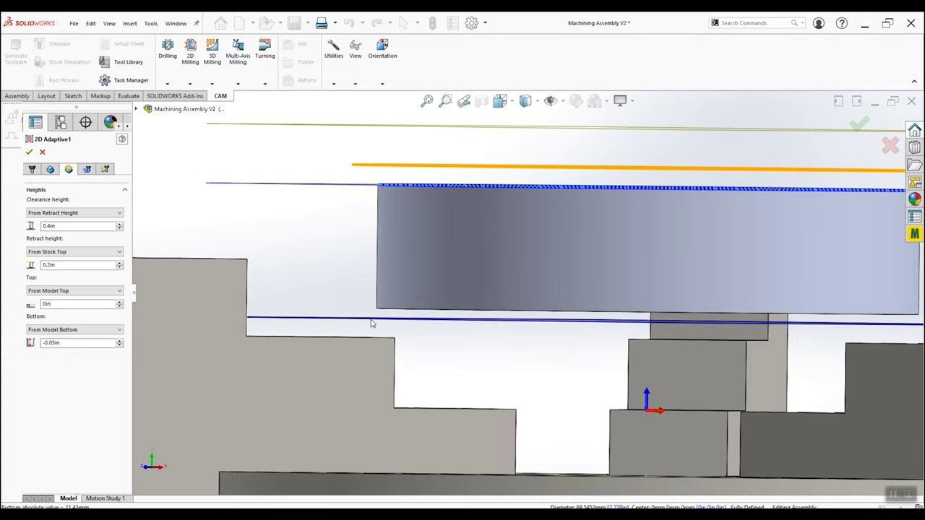
pyautogui.click(29, 152)
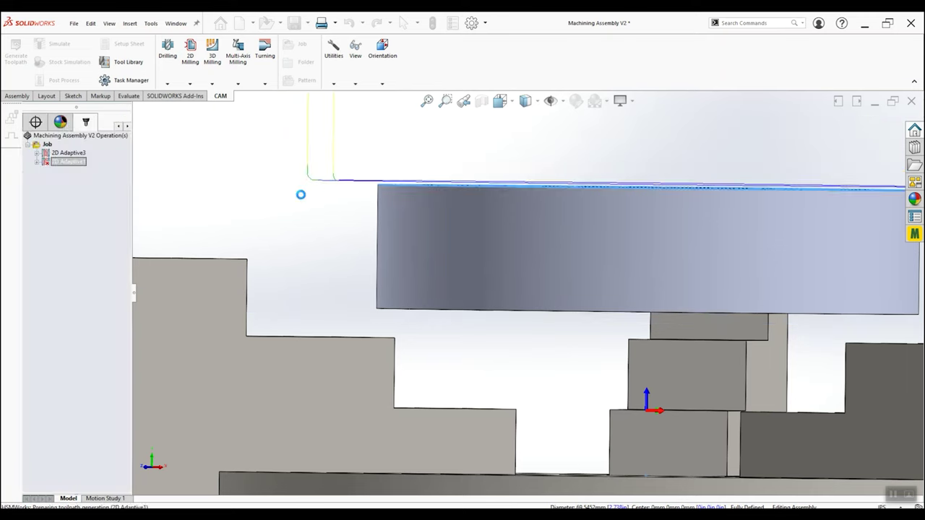
# Inspect the new adaptive toolpath around the spring cup from several angles, then edit 2D Adaptive1
pyautogui.hotkey('ctrl', '7')
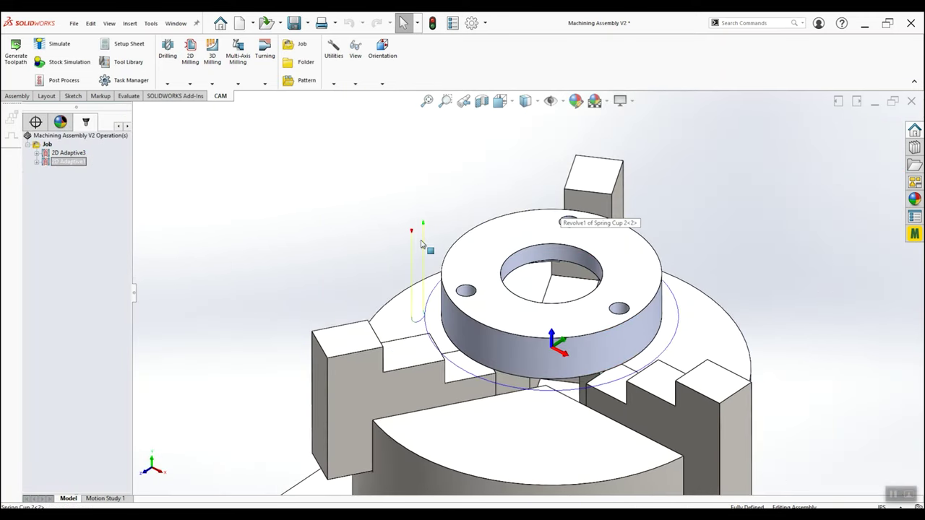
pyautogui.moveTo(441, 331); pyautogui.dragTo(429, 311, button='middle')
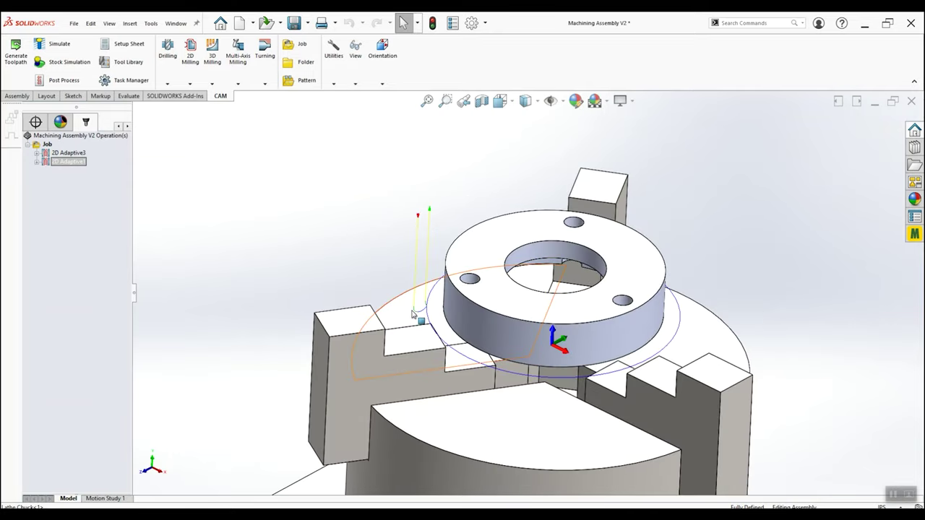
pyautogui.moveTo(604, 221); pyautogui.dragTo(531, 246, button='middle')
pyautogui.moveTo(507, 330); pyautogui.dragTo(505, 333, button='middle')
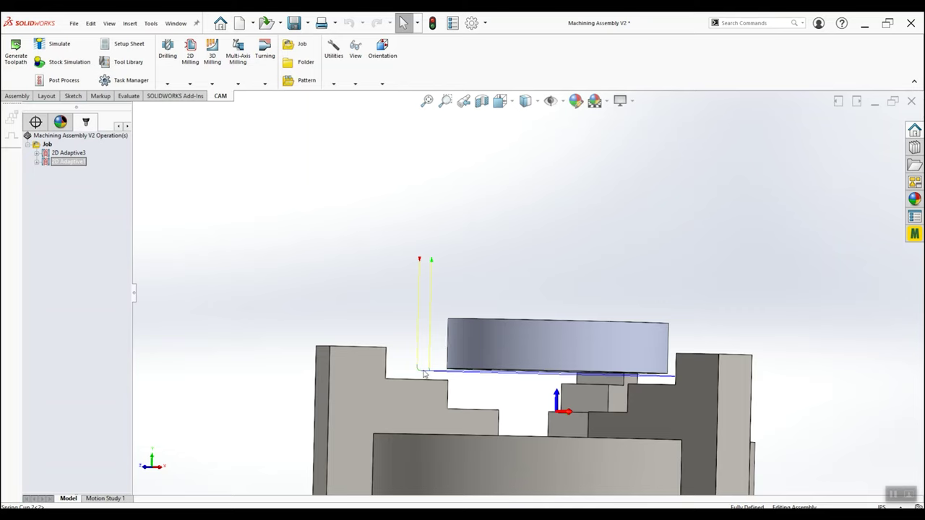
pyautogui.moveTo(432, 370); pyautogui.dragTo(513, 422, button='middle')
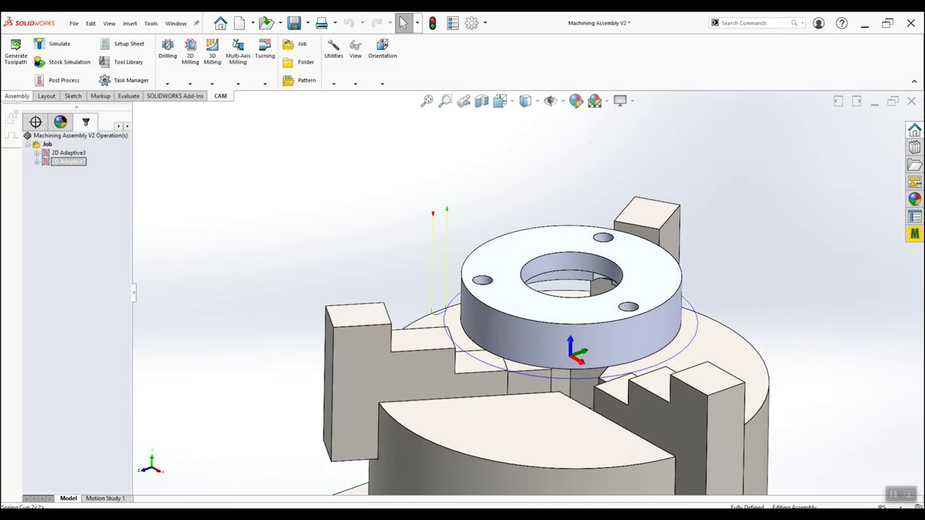
pyautogui.rightClick(65, 165)
pyautogui.click(78, 167)
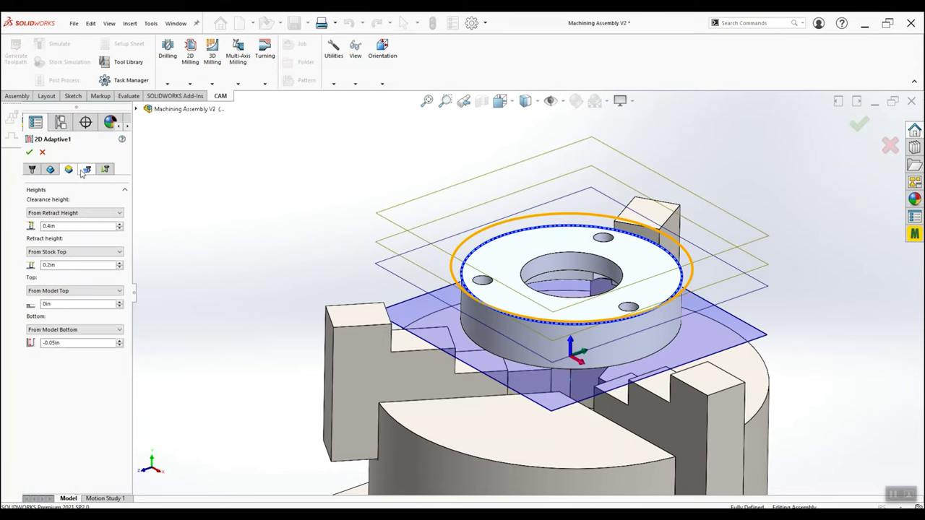
# On the Passes tab, replace the optimal load with 0.050in and accept the operation
pyautogui.click(87, 169)
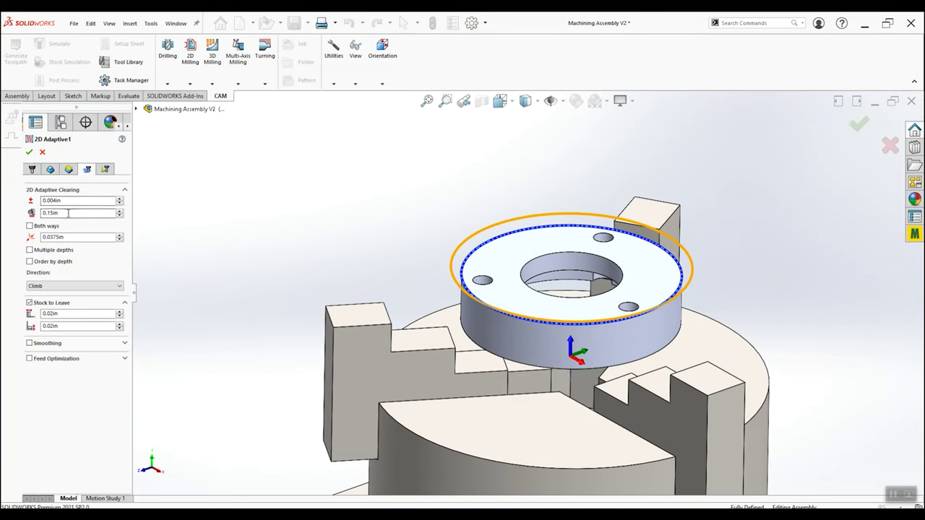
pyautogui.moveTo(63, 214)
pyautogui.doubleClick(68, 214)
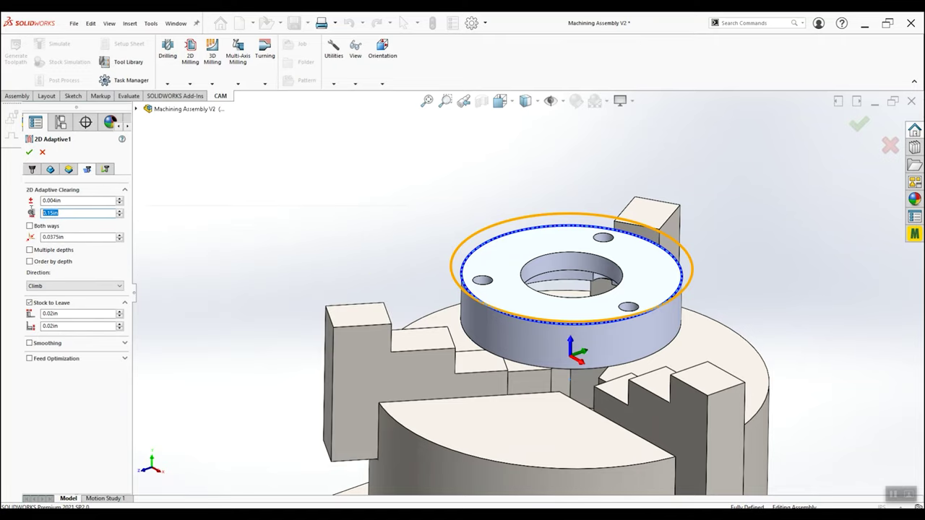
pyautogui.write('0.050')
pyautogui.moveTo(323, 309)
pyautogui.mouseDown(button='middle')
pyautogui.moveTo(326, 252)
pyautogui.moveTo(327, 307)
pyautogui.mouseUp(button='middle')
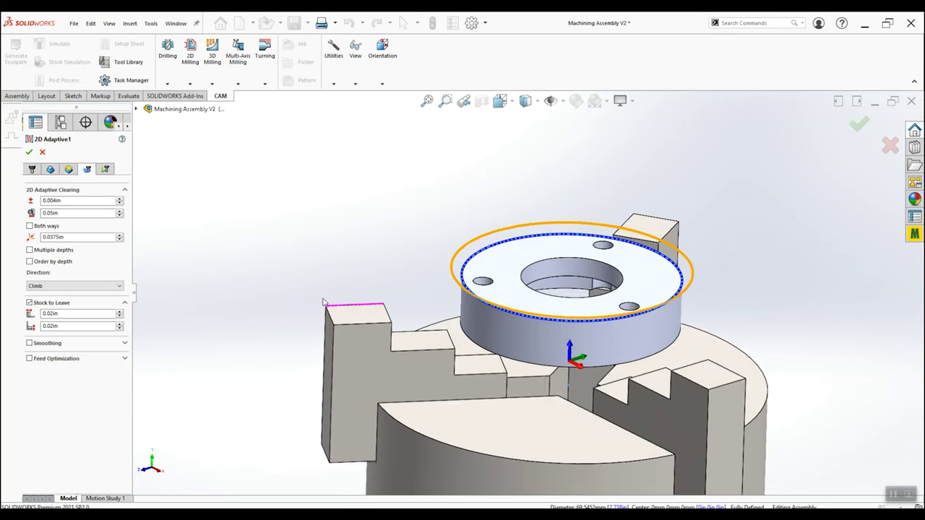
pyautogui.click(28, 152)
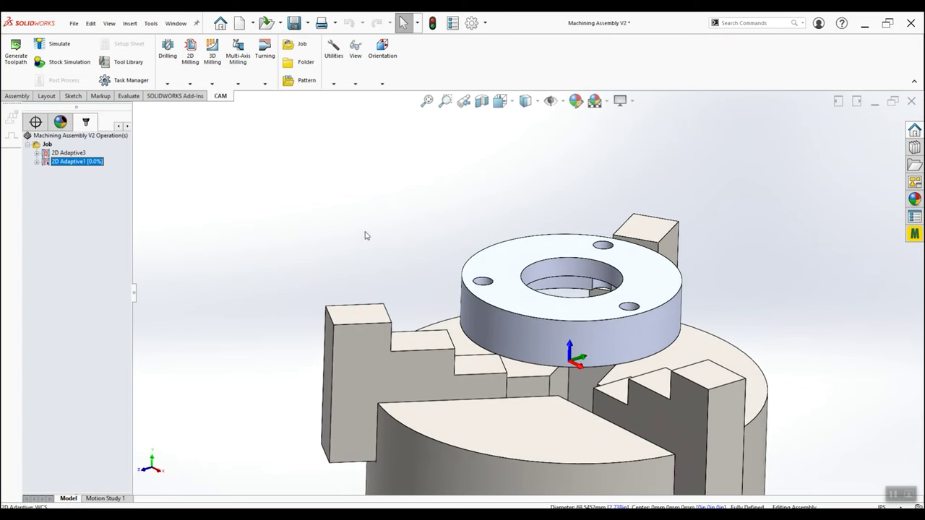
# Check the updated toolpath on the ring from top and side, then edit 2D Adaptive1
pyautogui.moveTo(475, 290); pyautogui.dragTo(426, 334, button='middle')
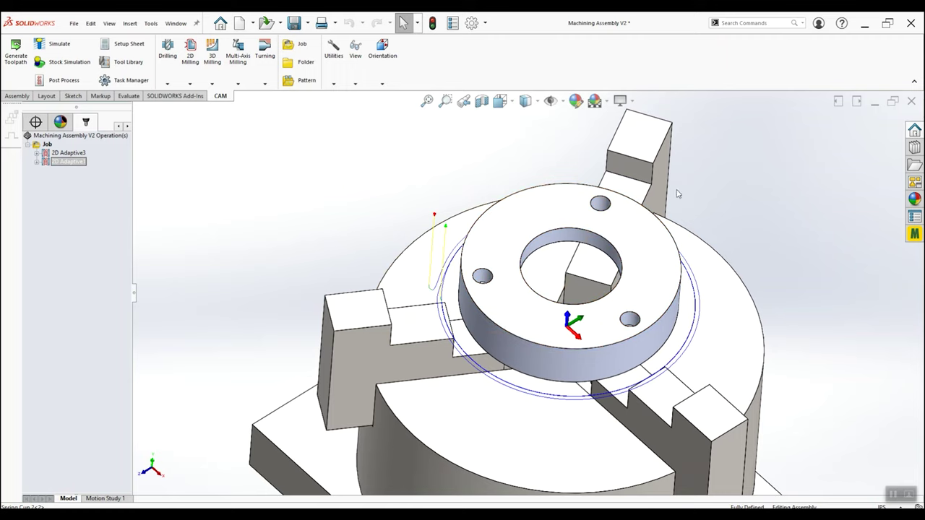
pyautogui.moveTo(496, 387); pyautogui.dragTo(498, 233, button='middle')
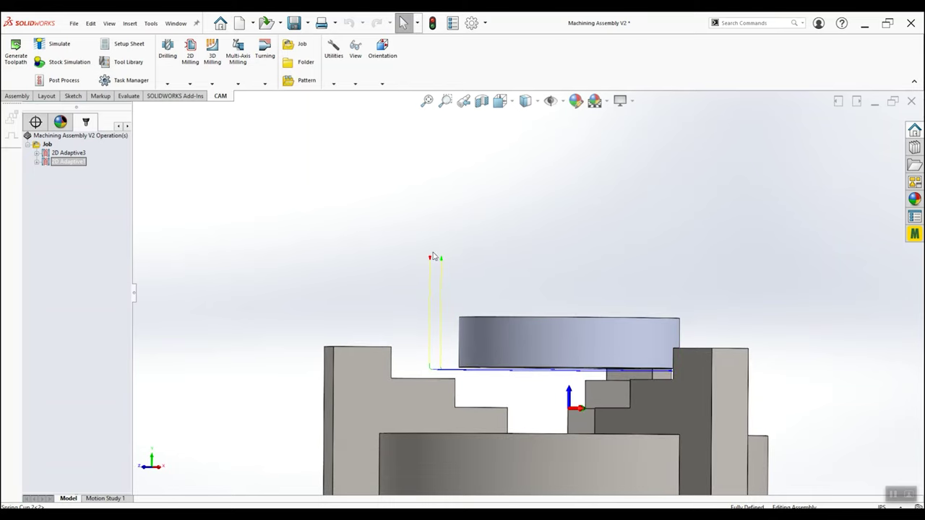
pyautogui.hotkey('ctrl', '7')
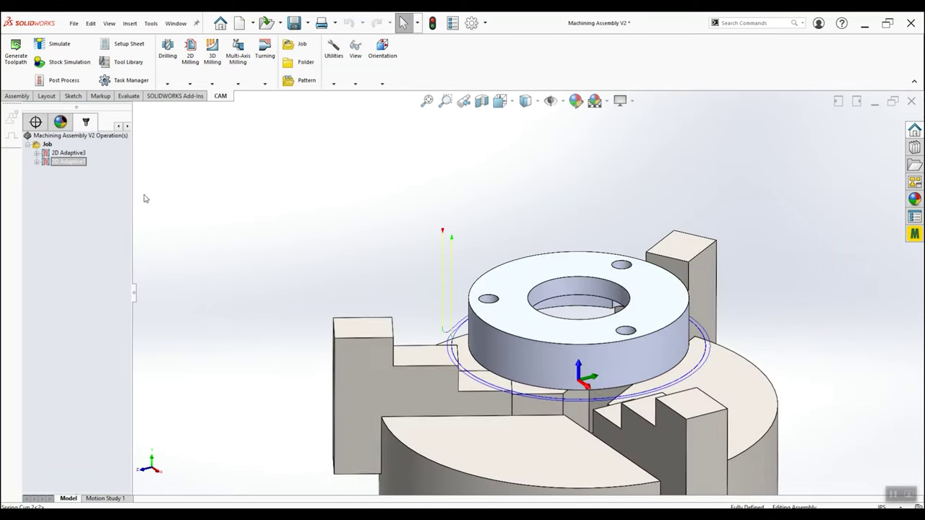
pyautogui.rightClick(68, 165)
pyautogui.click(86, 169)
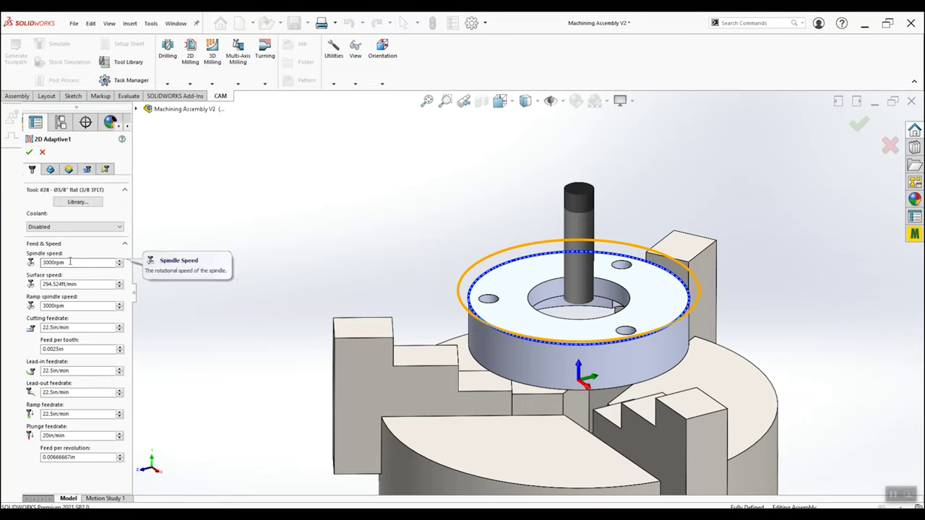
# Turn on Multiple depths with a 0.4in maximum stepdown and accept the operation
pyautogui.click(87, 169)
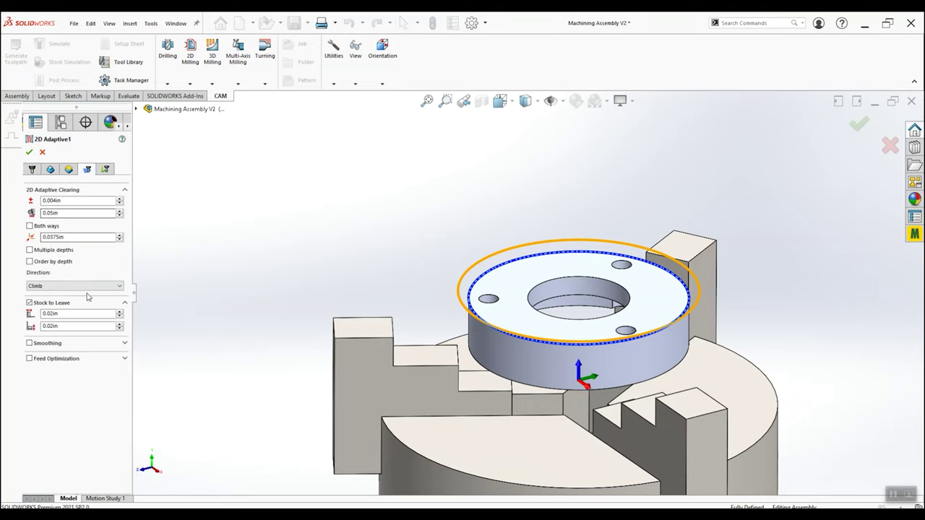
pyautogui.moveTo(72, 215)
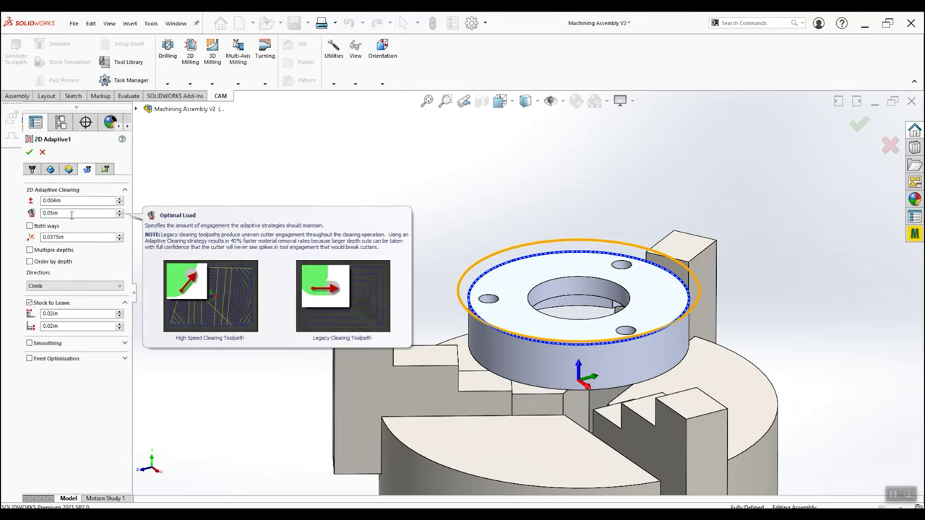
pyautogui.click(29, 251)
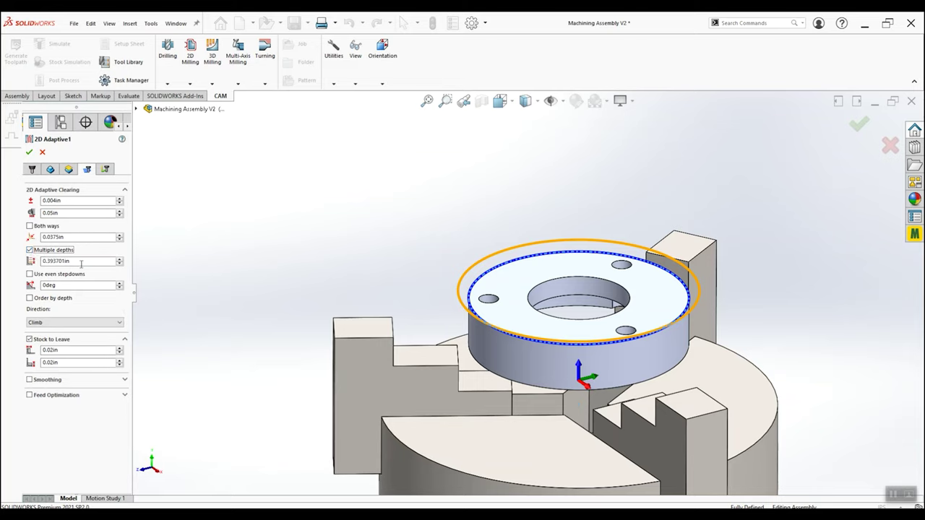
pyautogui.moveTo(80, 263); pyautogui.dragTo(15, 262)
pyautogui.write('0.4')
pyautogui.click(29, 152)
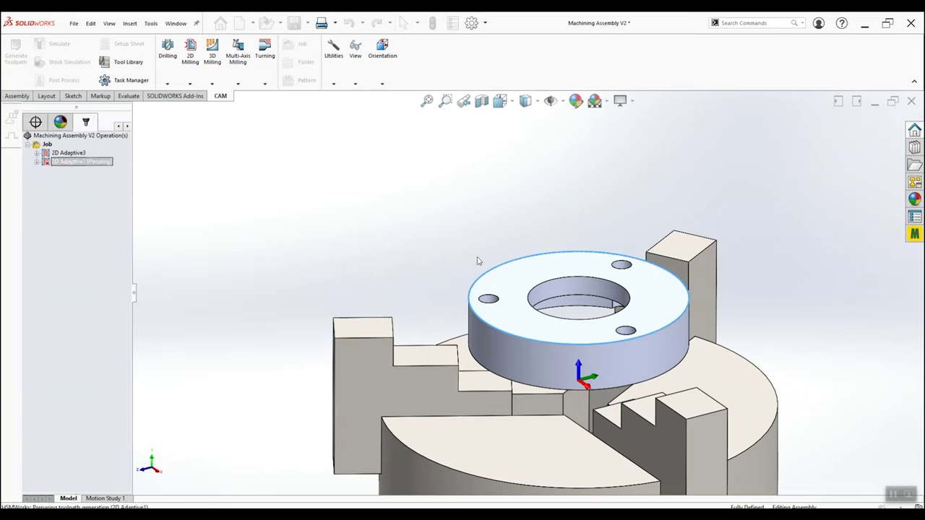
pyautogui.moveTo(494, 339); pyautogui.dragTo(443, 326, button='middle')
pyautogui.hotkey('ctrl', '7')
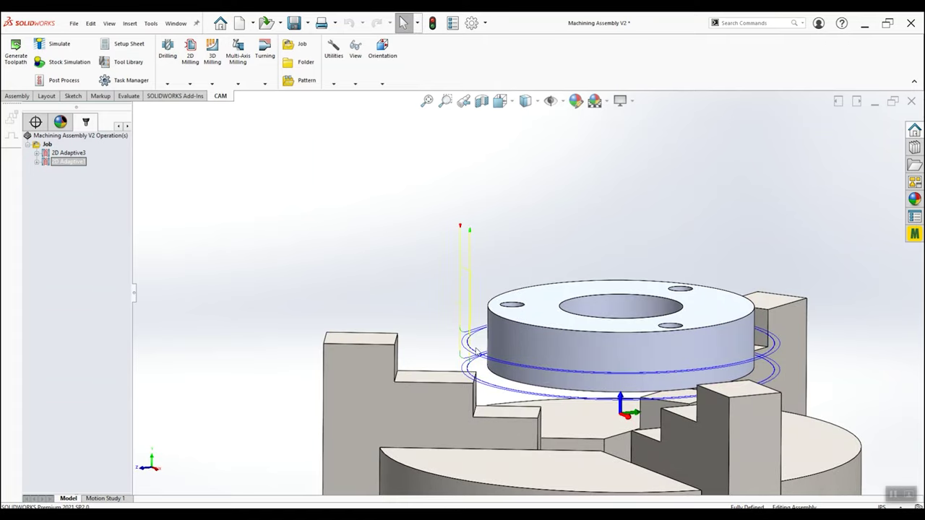
# Edit 2D Adaptive1 so its depth passes are evenly spaced, and regenerate the toolpath
pyautogui.hotkey('ctrl', '1')
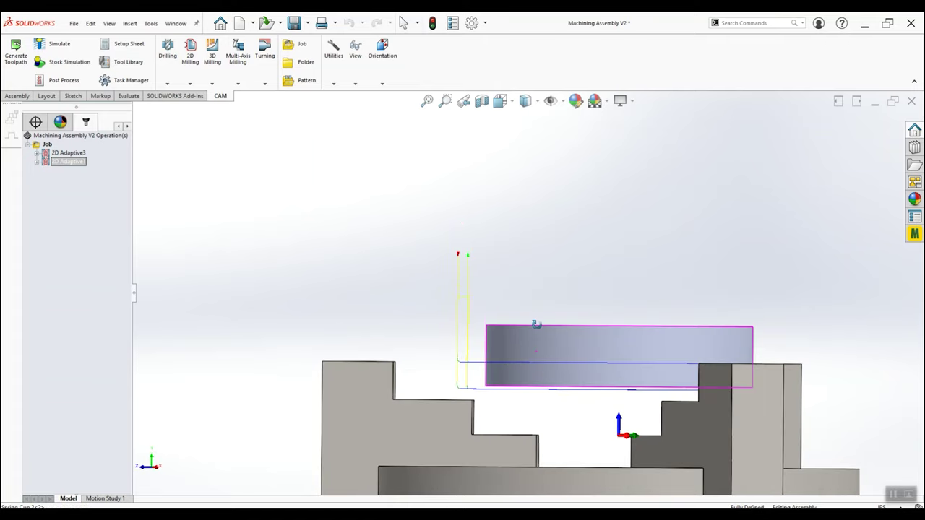
pyautogui.moveTo(536, 324); pyautogui.dragTo(585, 311, button='middle')
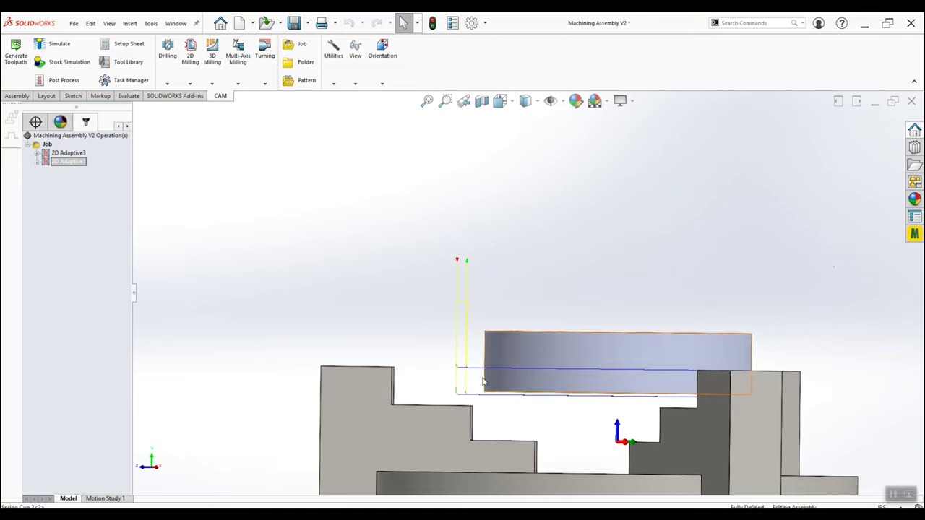
pyautogui.click(78, 162)
pyautogui.rightClick(78, 163)
pyautogui.click(93, 164)
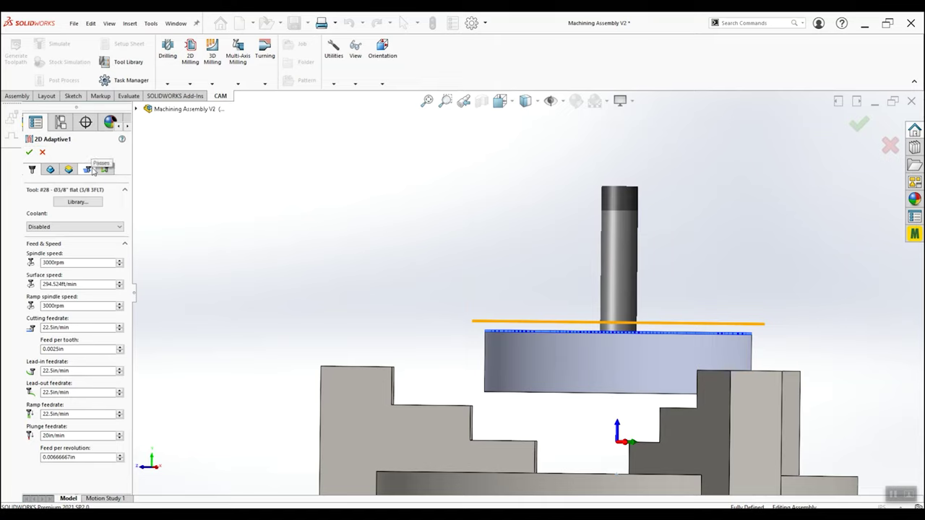
pyautogui.click(87, 170)
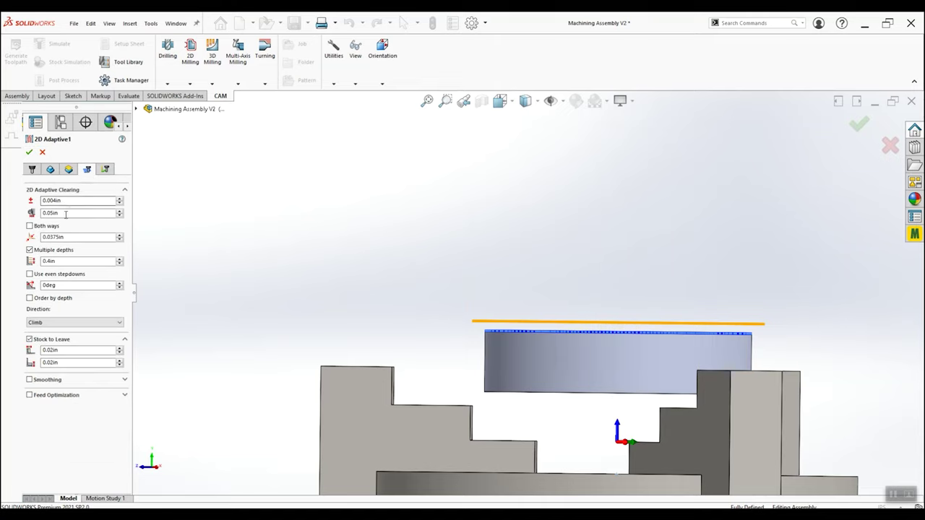
pyautogui.click(30, 275)
pyautogui.click(28, 152)
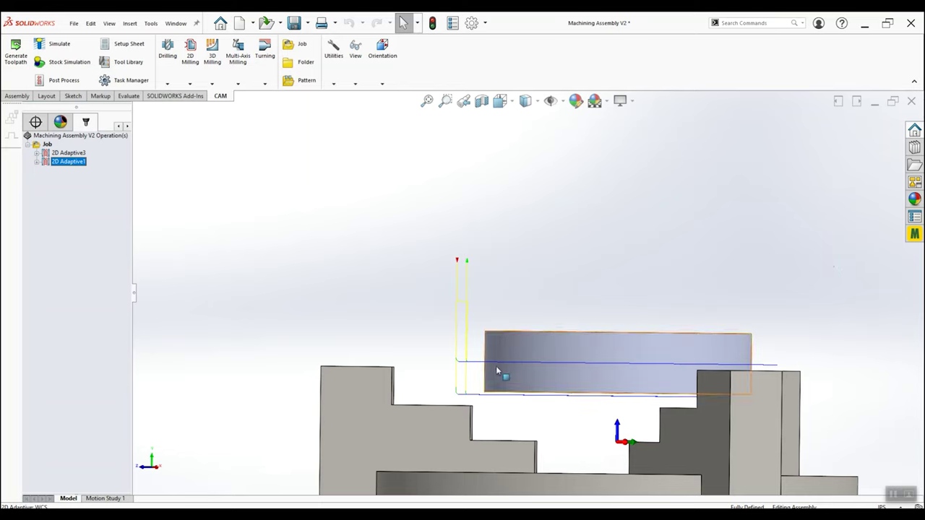
pyautogui.scroll(2, 605, 349)
pyautogui.moveTo(606, 349); pyautogui.dragTo(486, 251, button='middle')
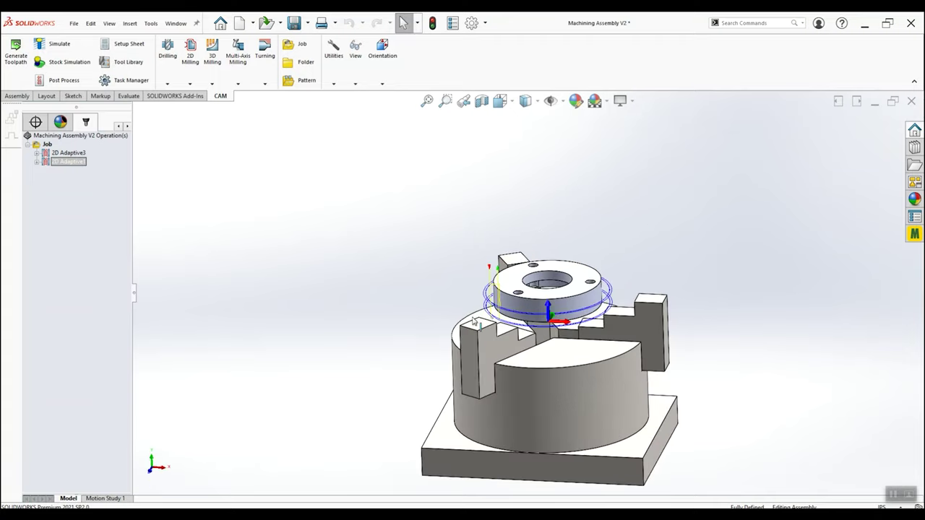
pyautogui.moveTo(473, 322); pyautogui.dragTo(498, 424, button='middle')
pyautogui.scroll(-4, 498, 362)
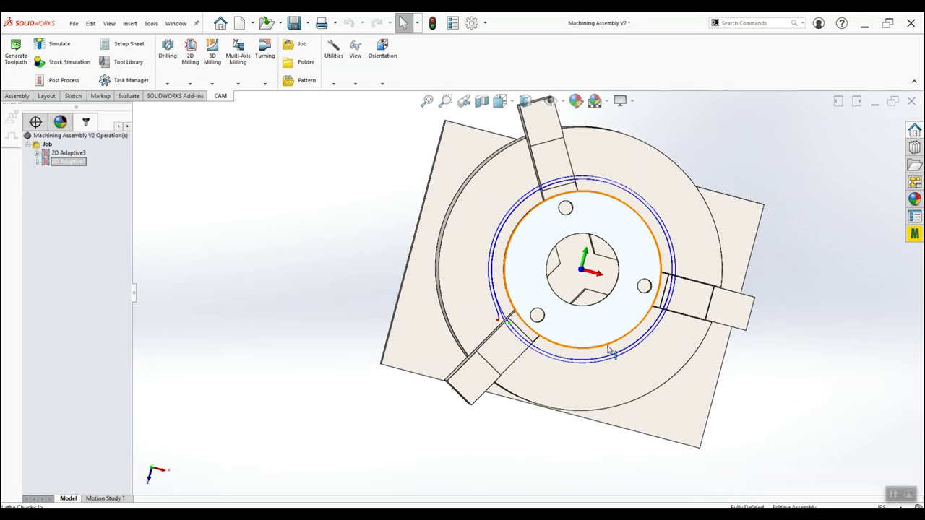
pyautogui.moveTo(605, 337); pyautogui.dragTo(536, 288, button='middle')
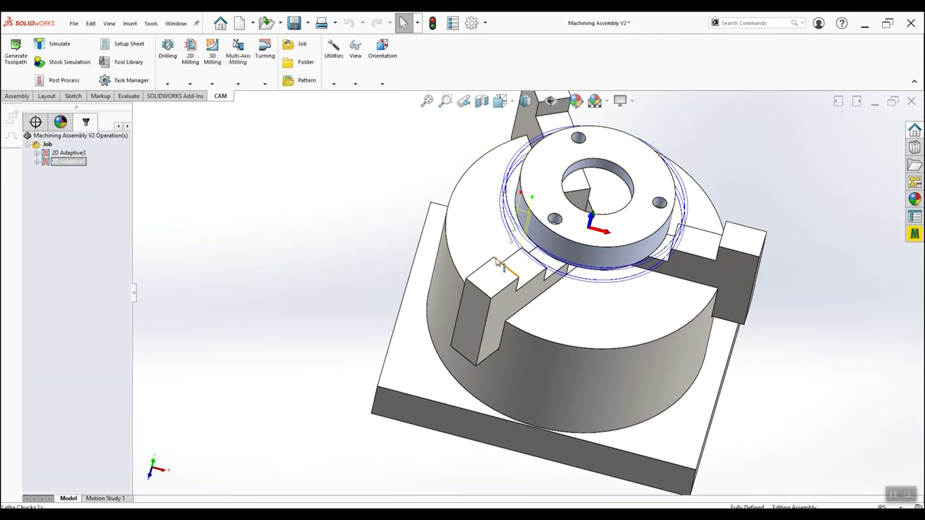
pyautogui.moveTo(561, 217)
pyautogui.mouseDown(button='middle')
pyautogui.moveTo(566, 208)
pyautogui.moveTo(556, 217)
pyautogui.mouseUp(button='middle')
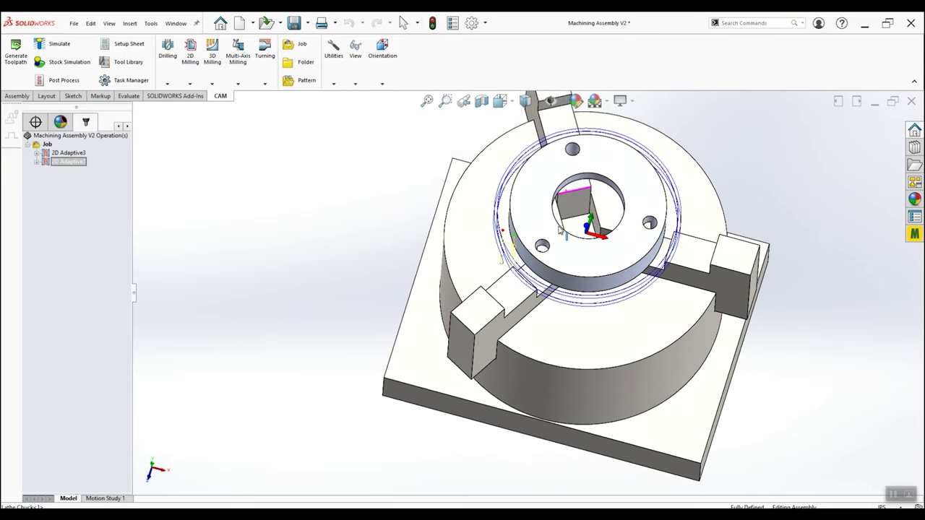
pyautogui.click(118, 126)
# Sketch a single point on the outer edge of the spring cup's top face
pyautogui.click(35, 122)
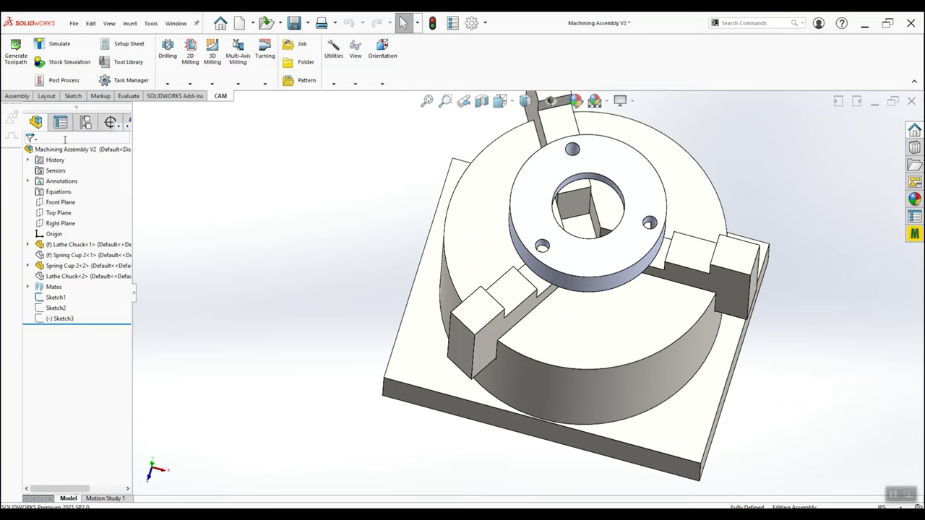
pyautogui.click(547, 201)
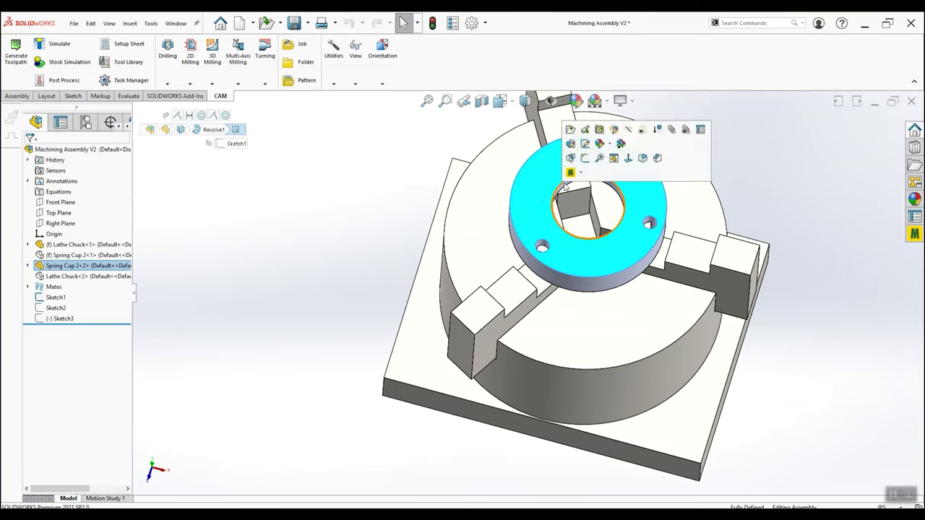
pyautogui.click(584, 158)
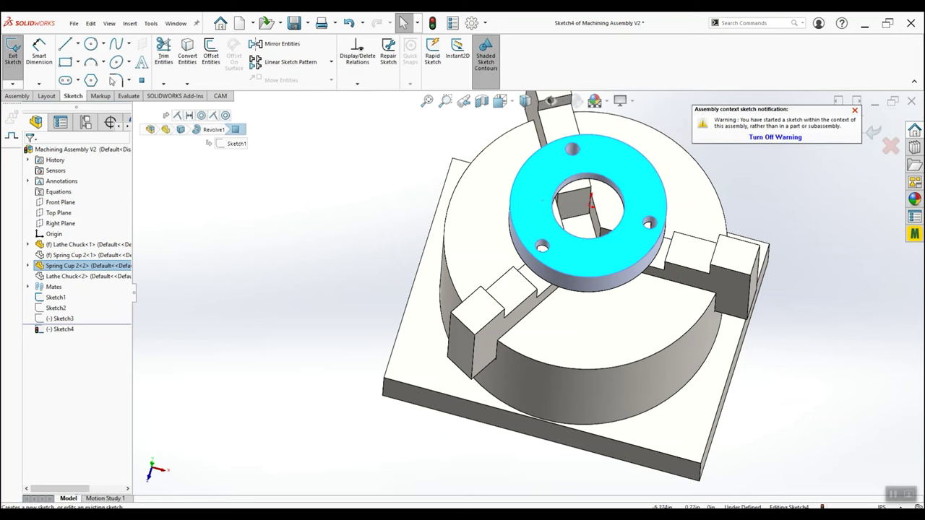
pyautogui.click(143, 82)
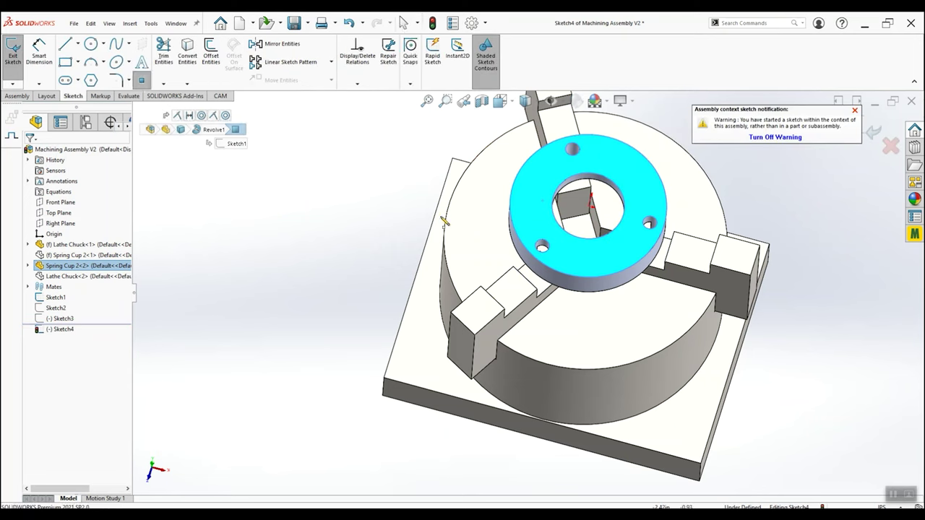
pyautogui.click(513, 187)
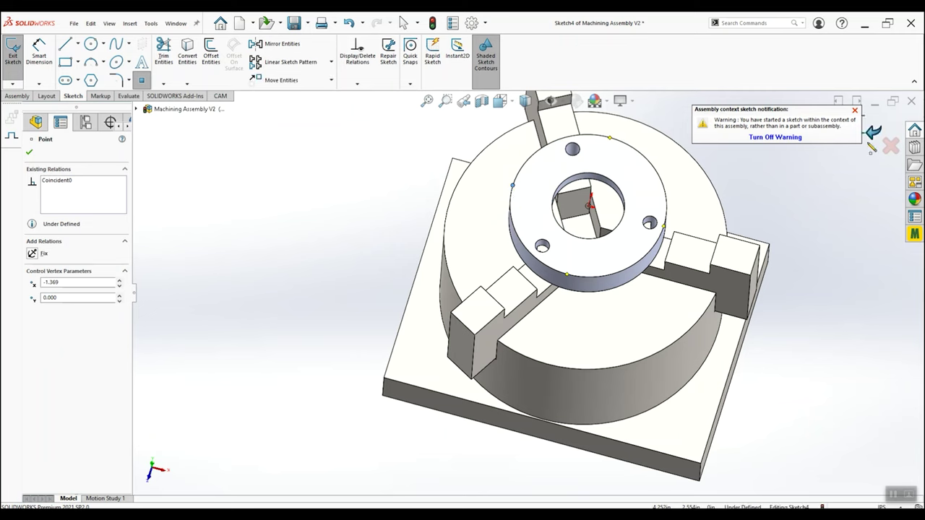
pyautogui.click(874, 132)
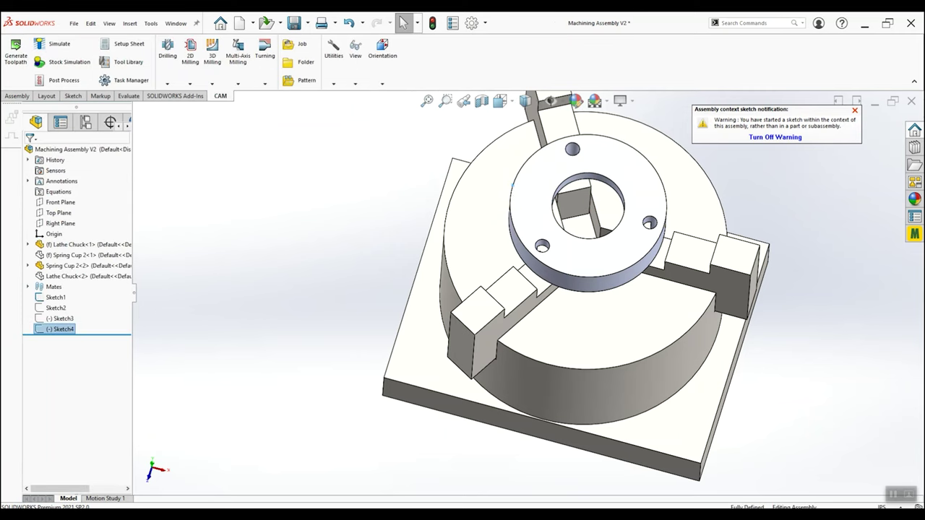
# Return to the CAM operation tree and bring up 2D Adaptive1's actions
pyautogui.click(129, 127)
pyautogui.click(129, 126)
pyautogui.click(87, 124)
pyautogui.rightClick(63, 162)
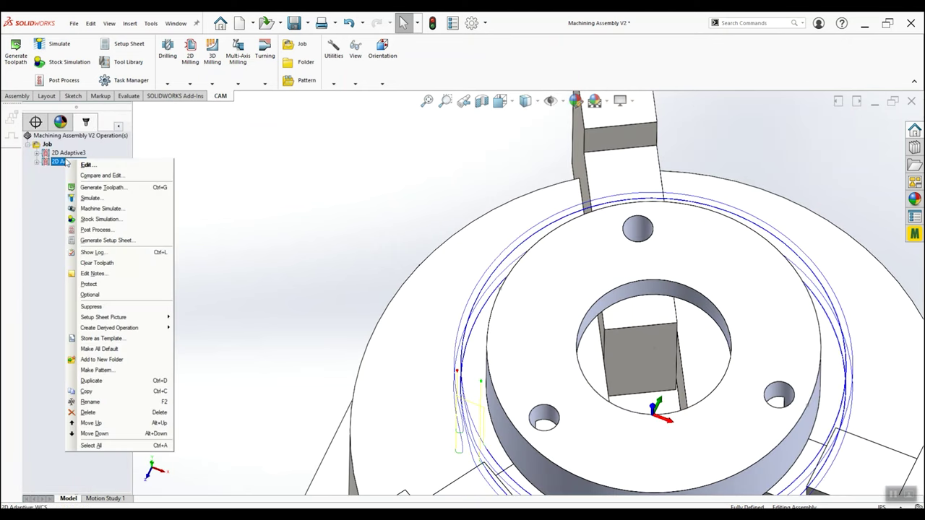
# On the Linking tab, enable Entry Position(s) using Point1@Sketch4, and accept
pyautogui.click(86, 166)
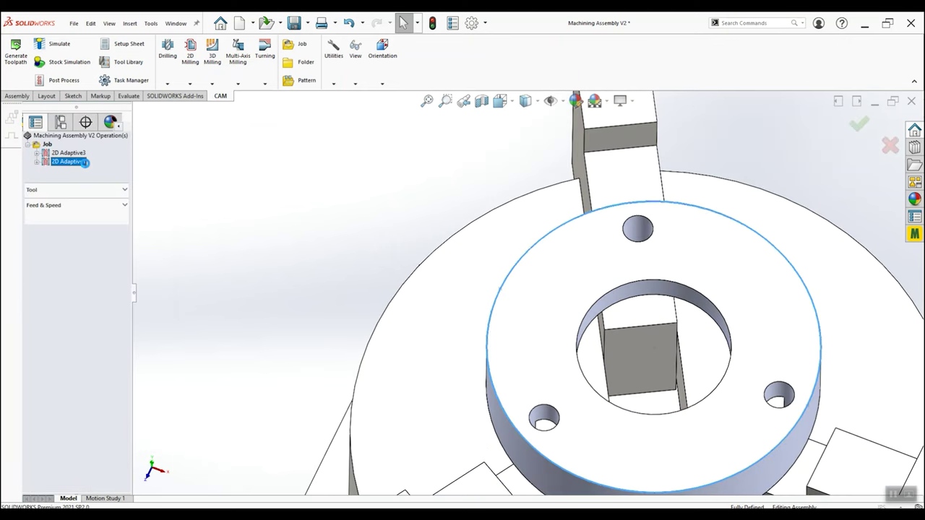
pyautogui.click(84, 169)
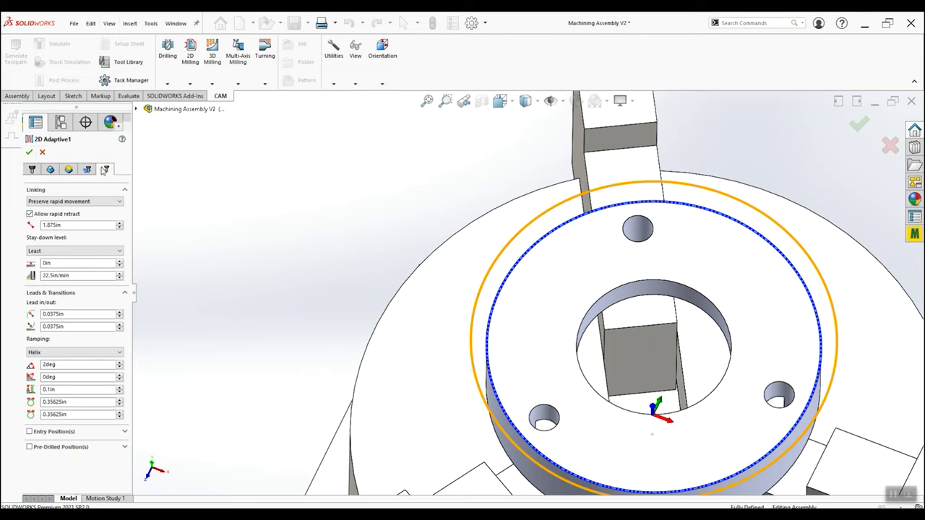
pyautogui.moveTo(536, 346); pyautogui.dragTo(440, 346, button='middle')
pyautogui.moveTo(645, 367); pyautogui.dragTo(523, 367, button='middle')
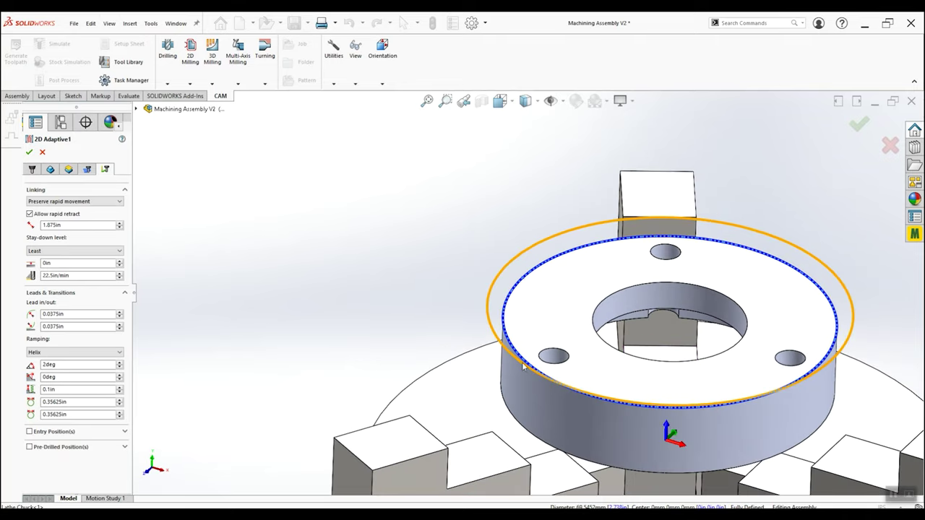
pyautogui.click(41, 433)
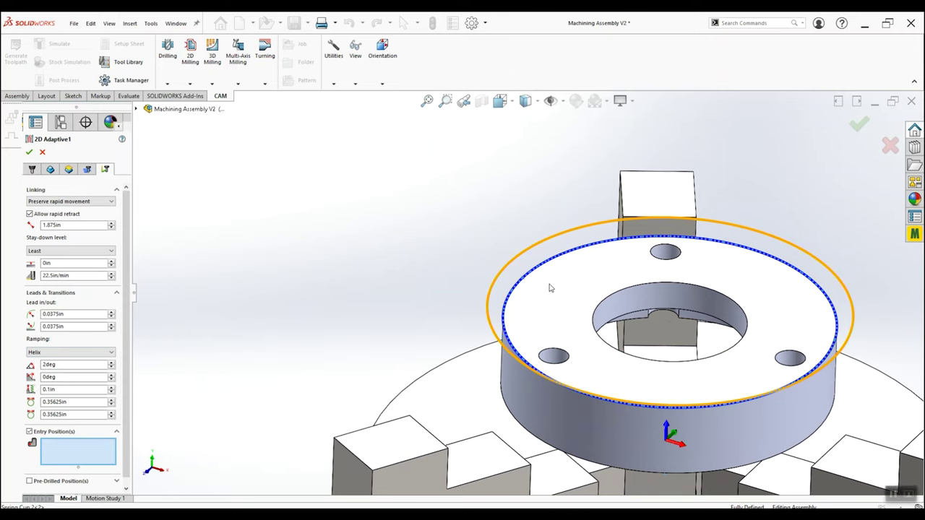
pyautogui.scroll(-6, 549, 284)
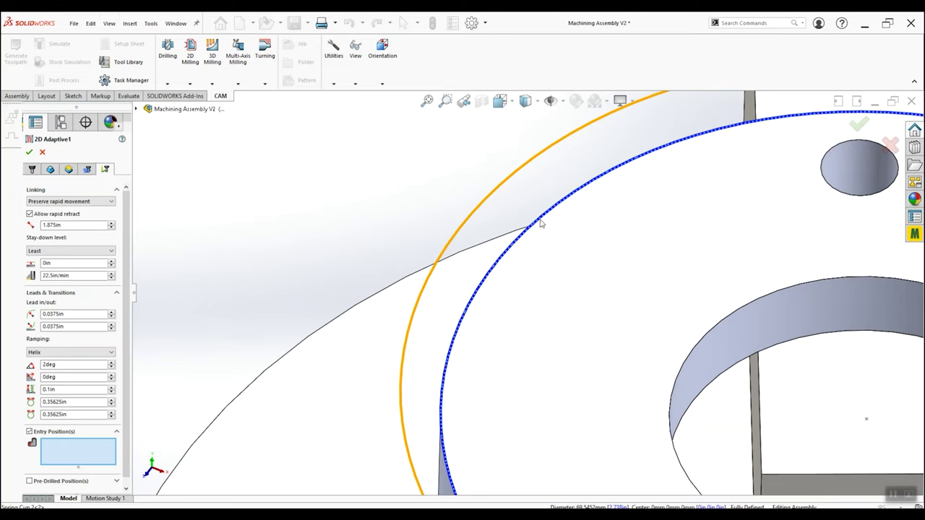
pyautogui.click(494, 269)
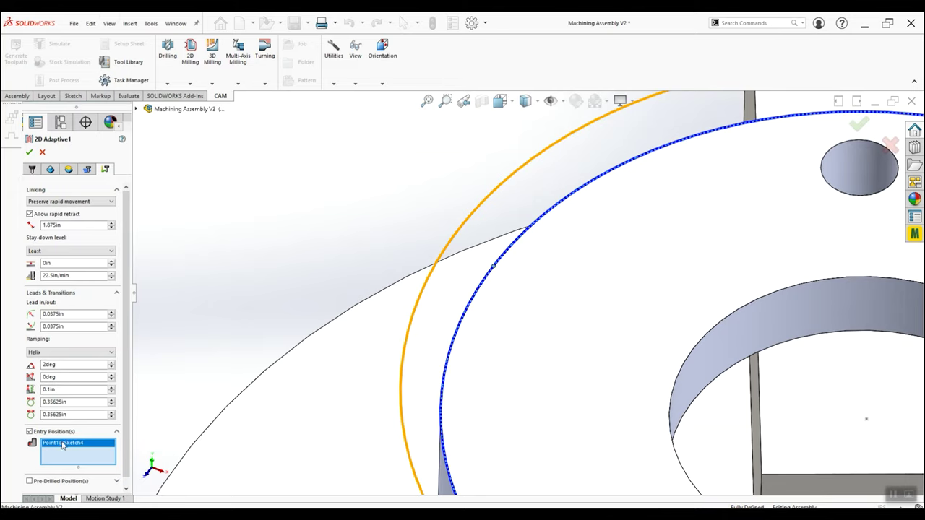
pyautogui.scroll(5, 588, 278)
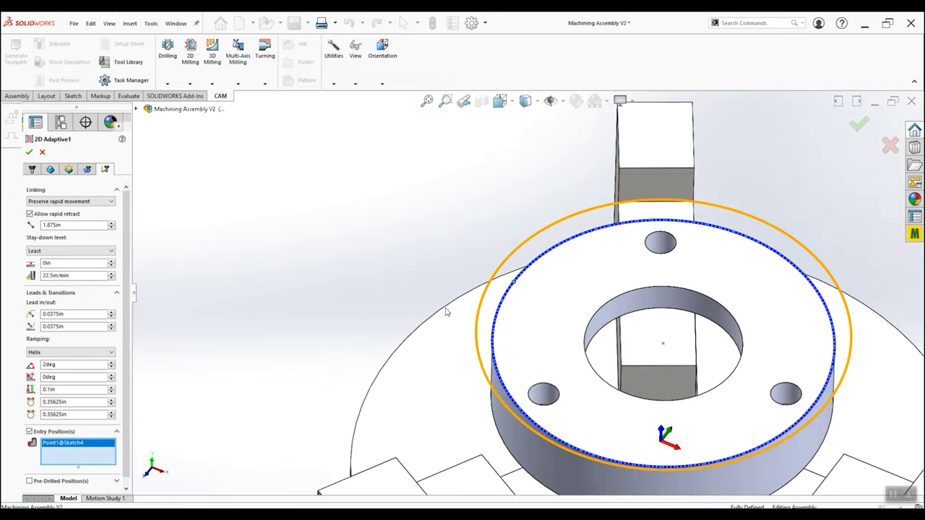
pyautogui.click(29, 153)
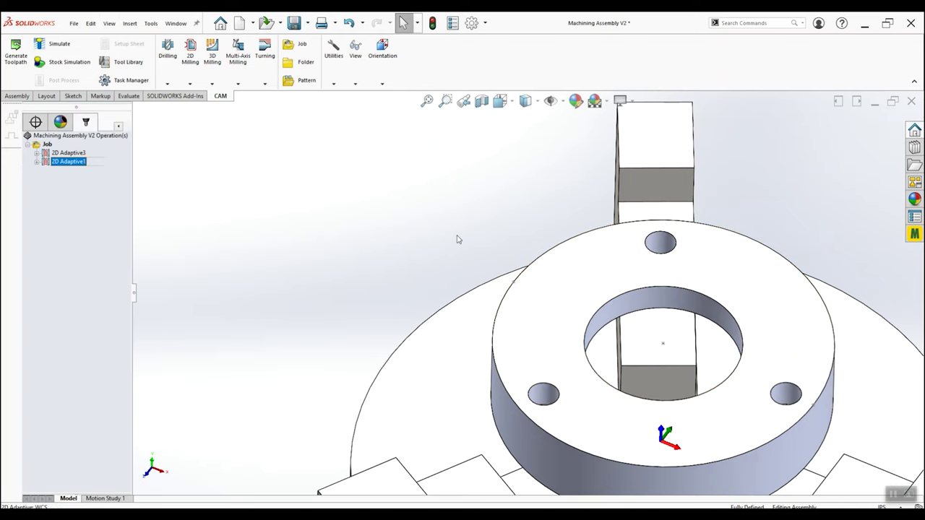
pyautogui.moveTo(586, 243); pyautogui.dragTo(544, 167, button='middle')
pyautogui.moveTo(556, 163); pyautogui.dragTo(560, 195, button='middle')
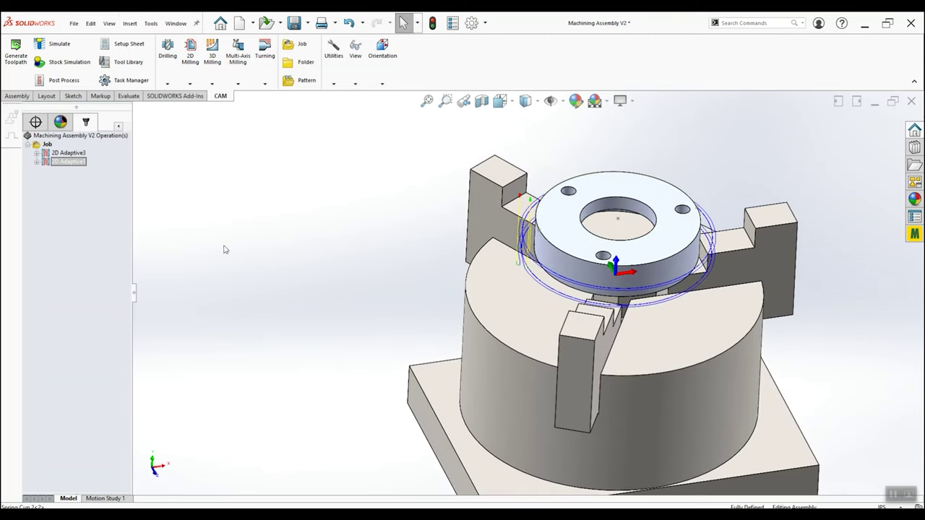
# Select 2D Adaptive3 and 2D Adaptive1 and run a stock simulation of both
pyautogui.click(69, 154)
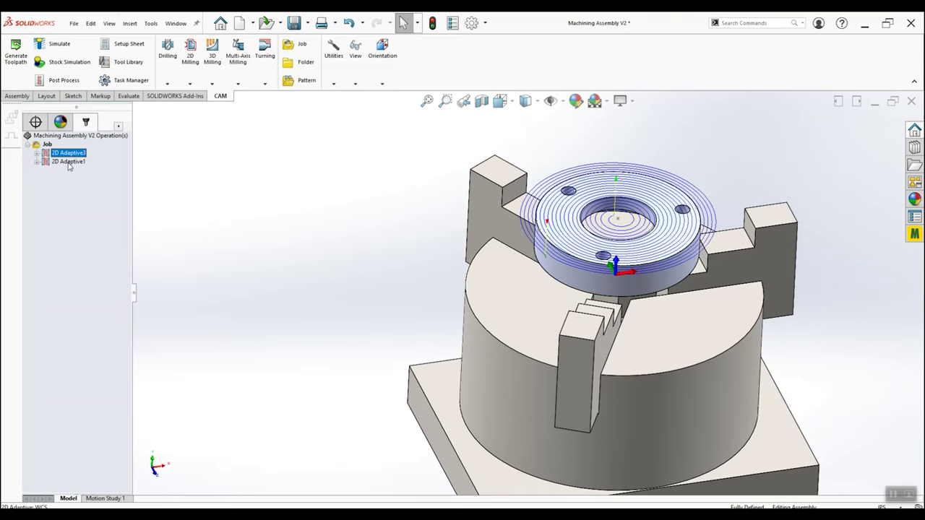
pyautogui.keyDown('ctrl'); pyautogui.click(69, 162); pyautogui.keyUp('ctrl')
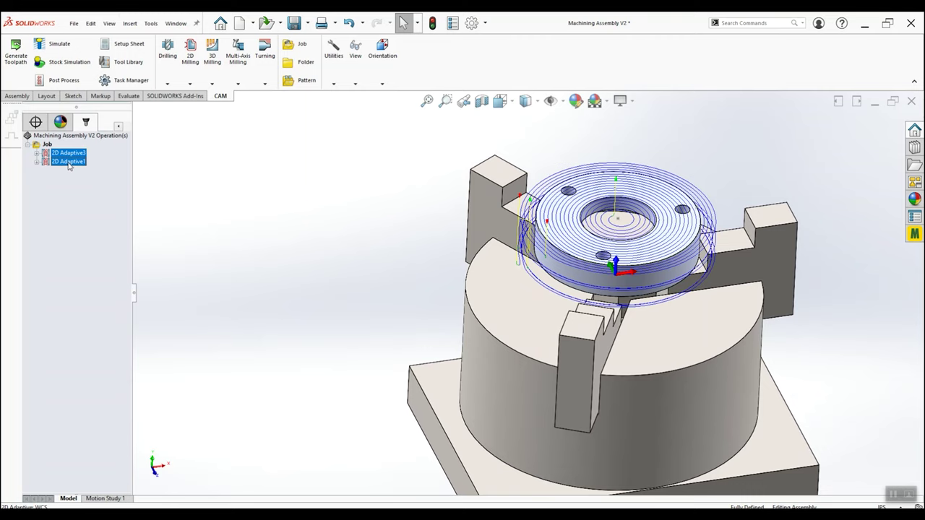
pyautogui.click(66, 62)
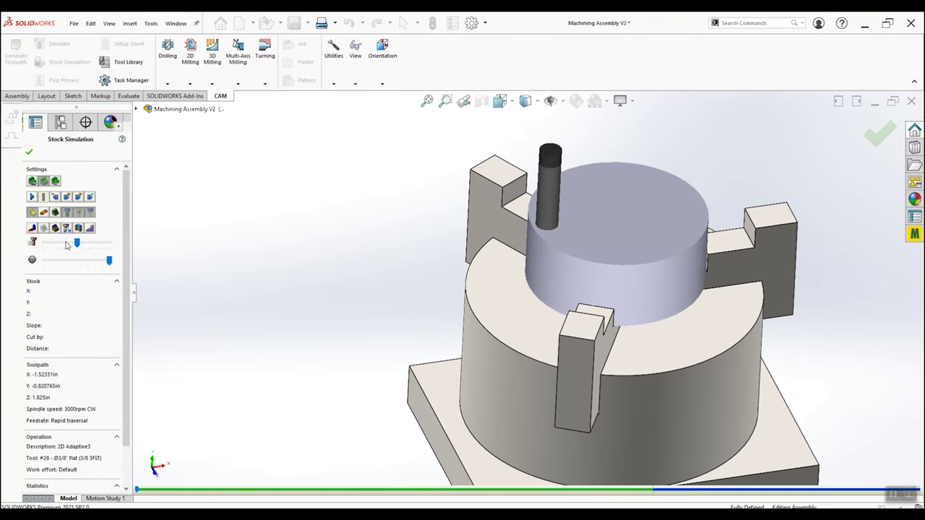
pyautogui.click(58, 246)
pyautogui.click(32, 197)
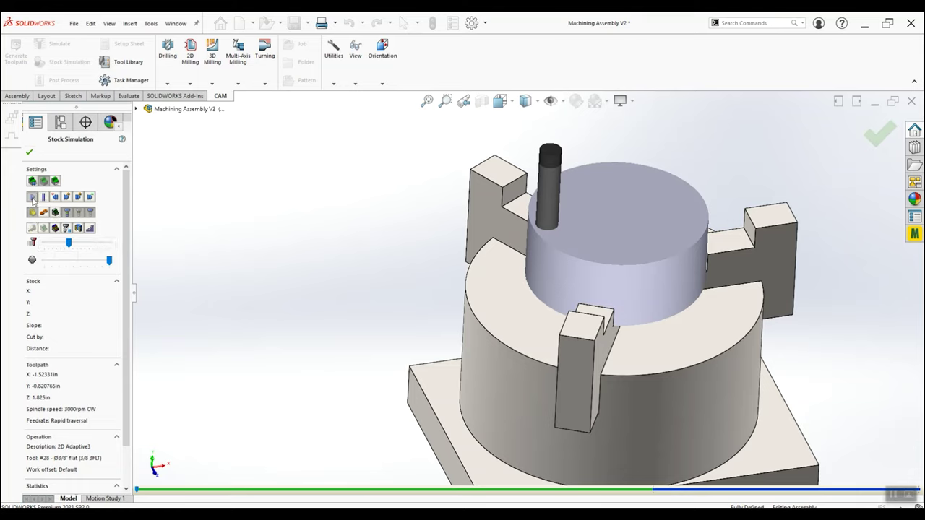
pyautogui.click(89, 246)
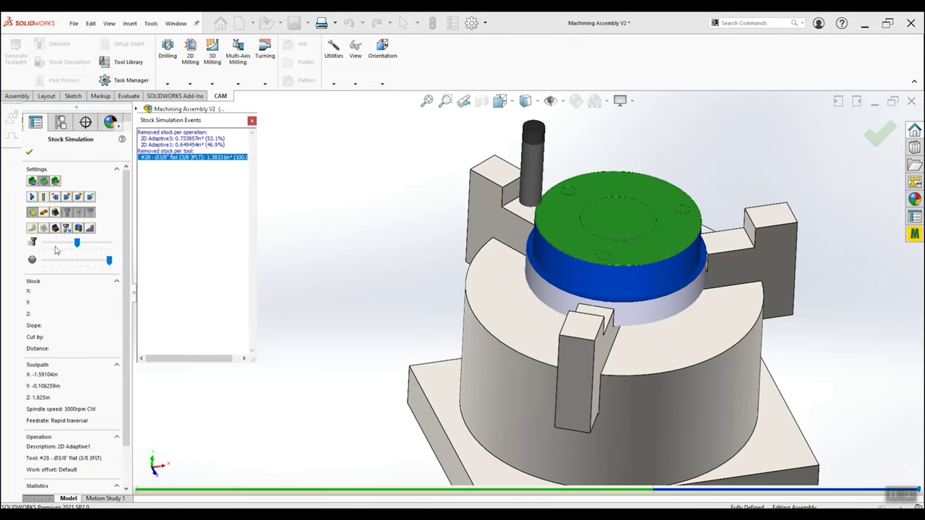
# Zoom around the simulated stock, close the simulation, and select 2D Adaptive1
pyautogui.scroll(-3, 571, 287)
pyautogui.moveTo(572, 287); pyautogui.dragTo(618, 285, button='middle')
pyautogui.scroll(5, 593, 304)
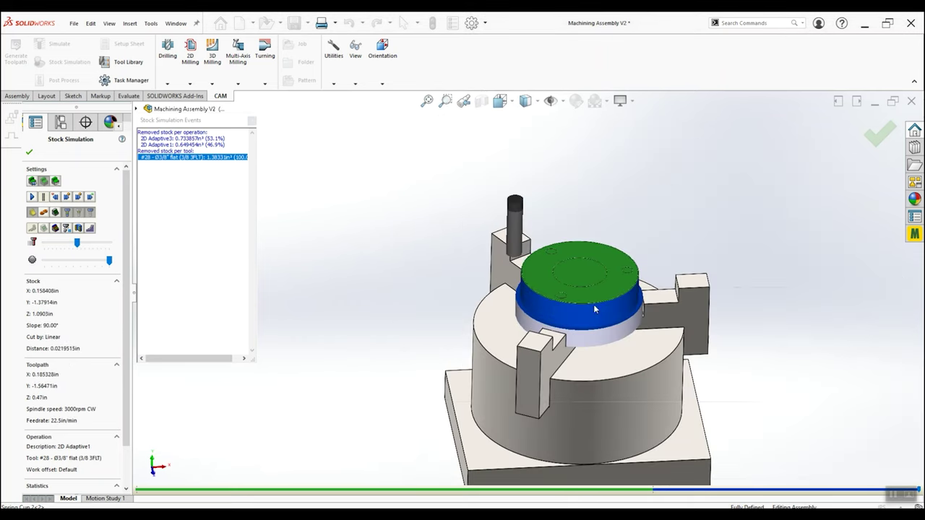
pyautogui.scroll(-4, 589, 317)
pyautogui.scroll(2, 558, 302)
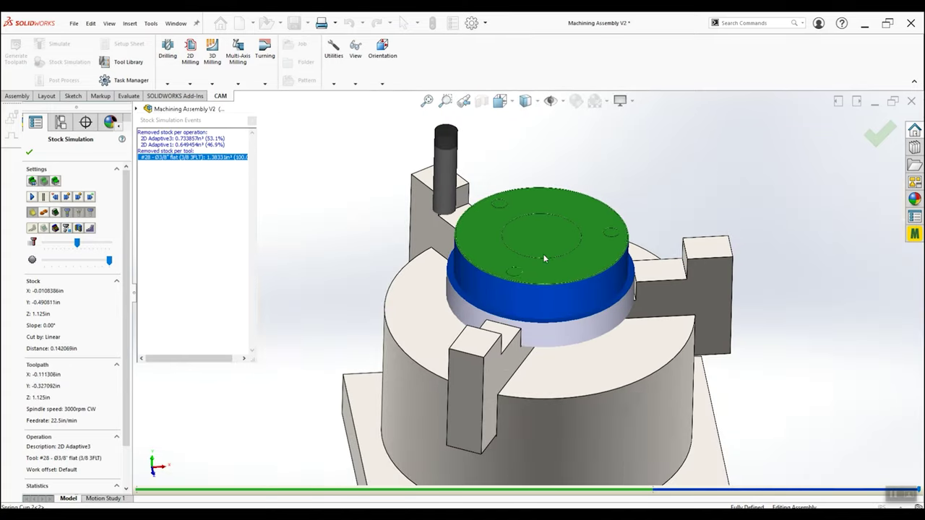
pyautogui.scroll(1, 510, 280)
pyautogui.scroll(-5, 492, 283)
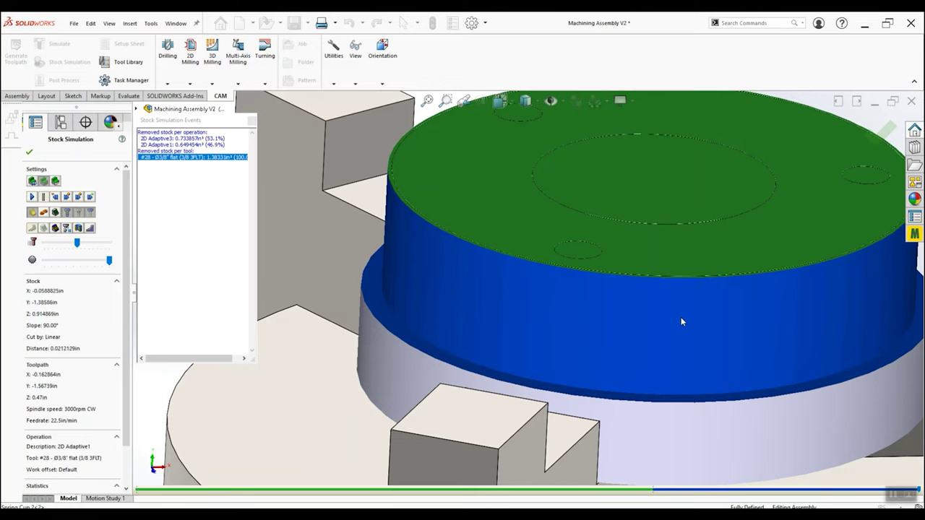
pyautogui.scroll(4, 675, 317)
pyautogui.scroll(-3, 634, 306)
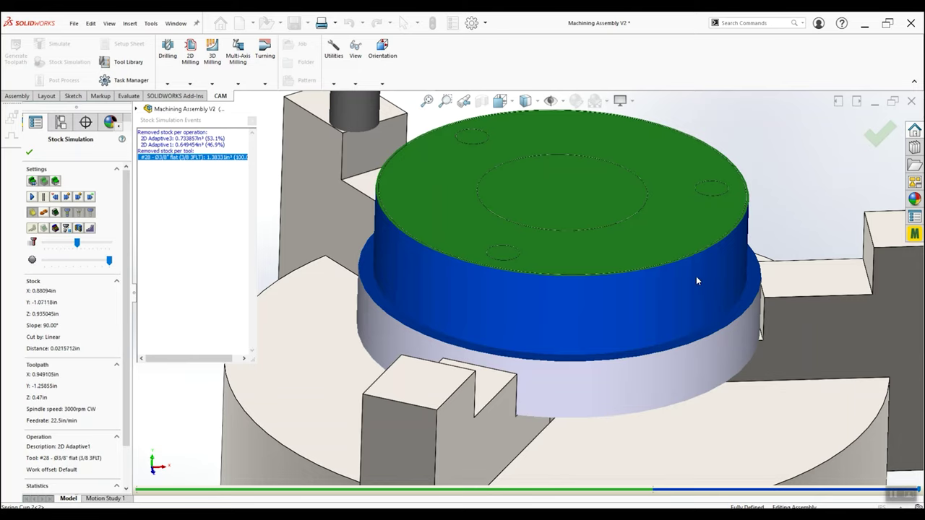
pyautogui.scroll(-8, 362, 192)
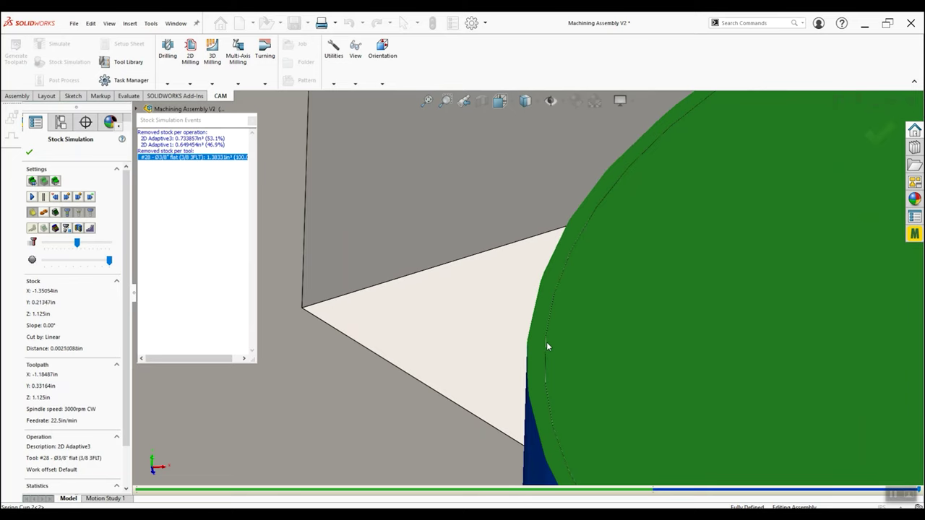
pyautogui.scroll(1, 547, 346)
pyautogui.scroll(3, 547, 346)
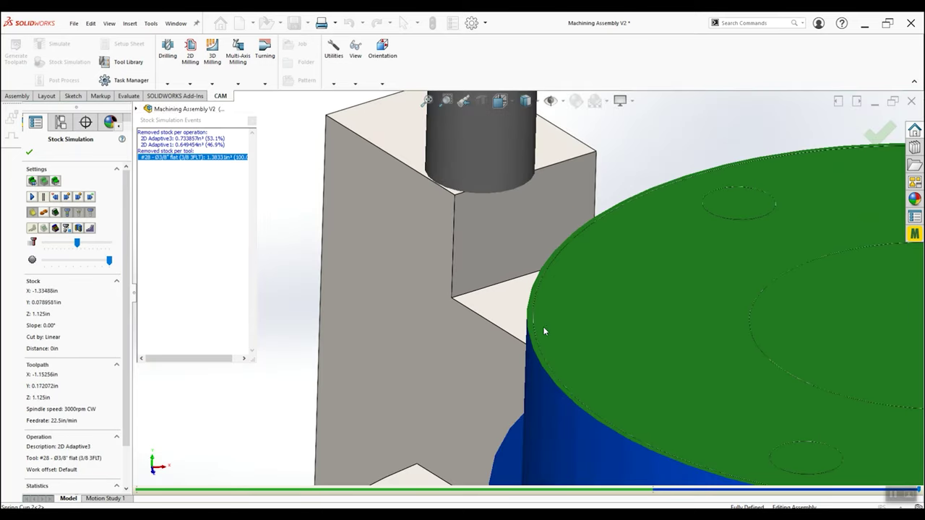
pyautogui.scroll(5, 545, 331)
pyautogui.scroll(-4, 578, 326)
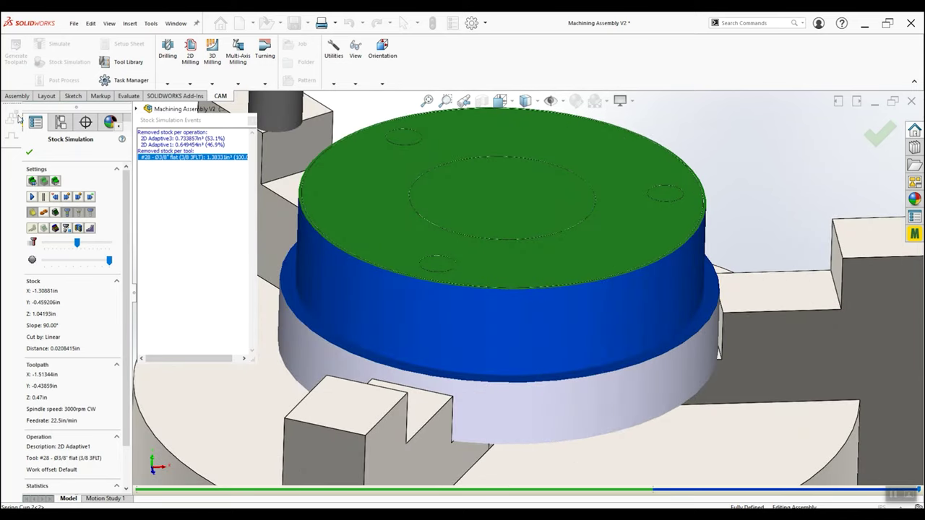
pyautogui.click(29, 154)
pyautogui.click(68, 161)
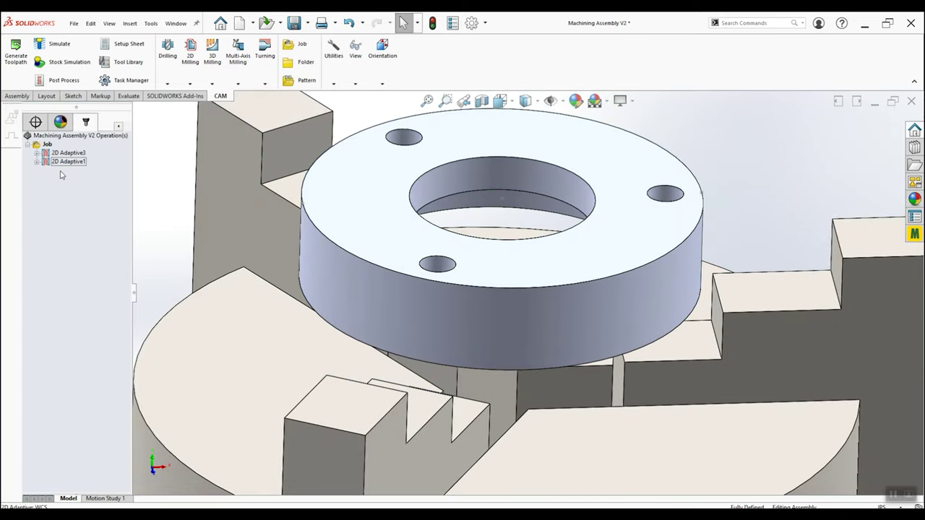
# Edit 2D Adaptive1 and review its Heights and Adaptive Clearing parameters
pyautogui.rightClick(65, 164)
pyautogui.click(69, 169)
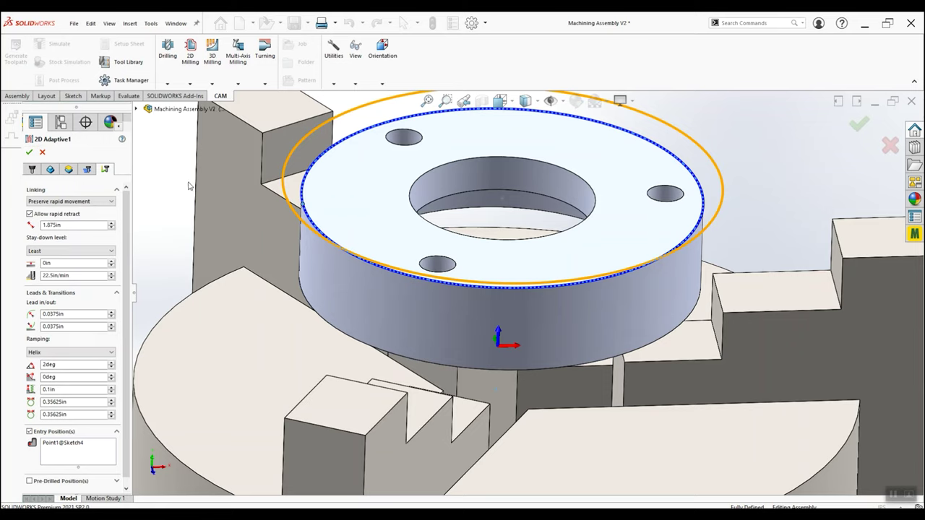
pyautogui.click(87, 169)
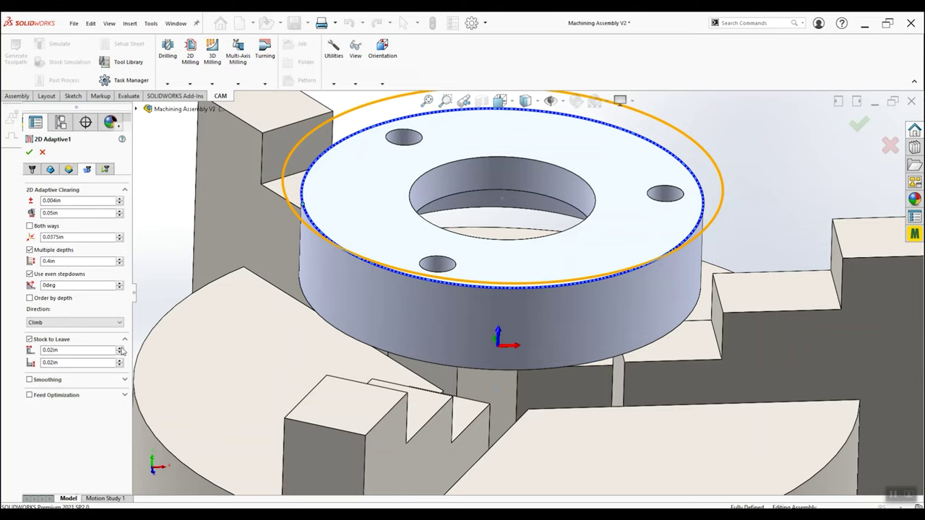
pyautogui.click(69, 169)
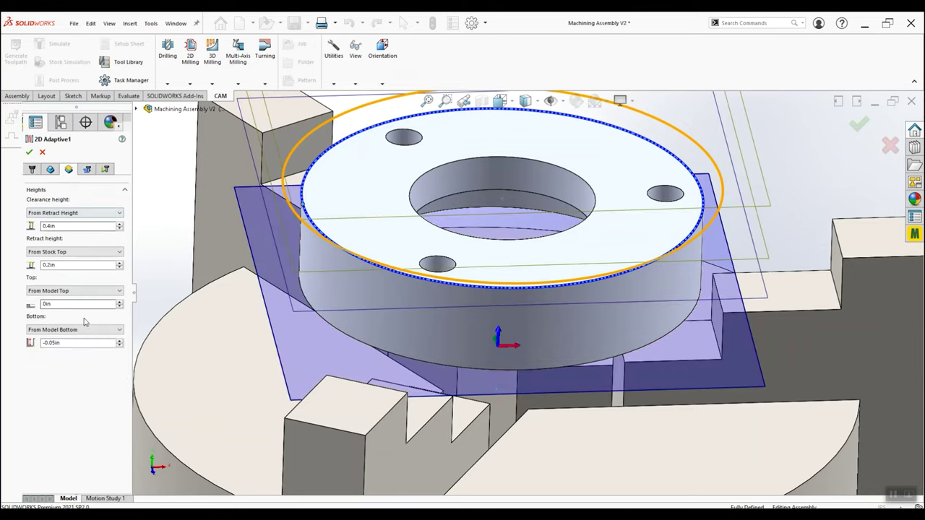
pyautogui.click(87, 169)
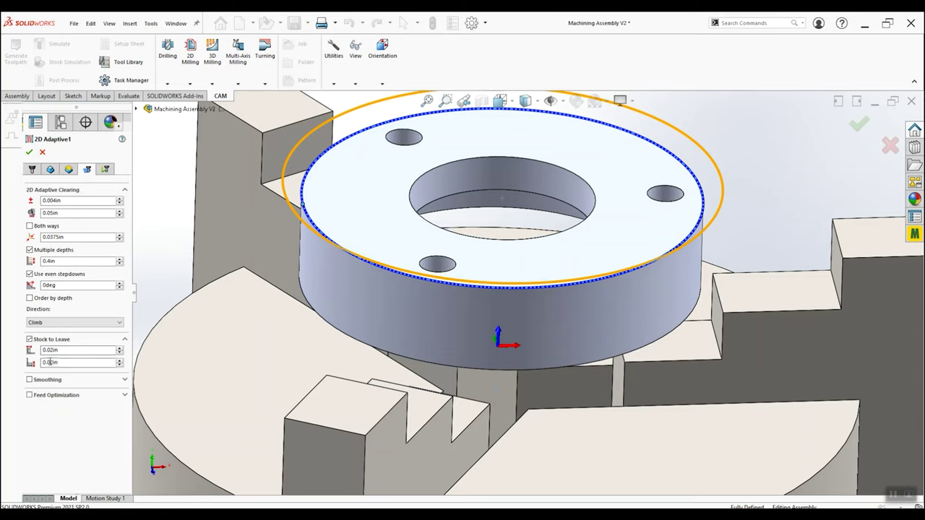
# Set stock to leave to 0.01in radial and 0in axial, and accept
pyautogui.moveTo(62, 362); pyautogui.dragTo(24, 362)
pyautogui.press('Tab')
pyautogui.moveTo(63, 352); pyautogui.dragTo(27, 352)
pyautogui.write('0.0')
pyautogui.press('Tab')
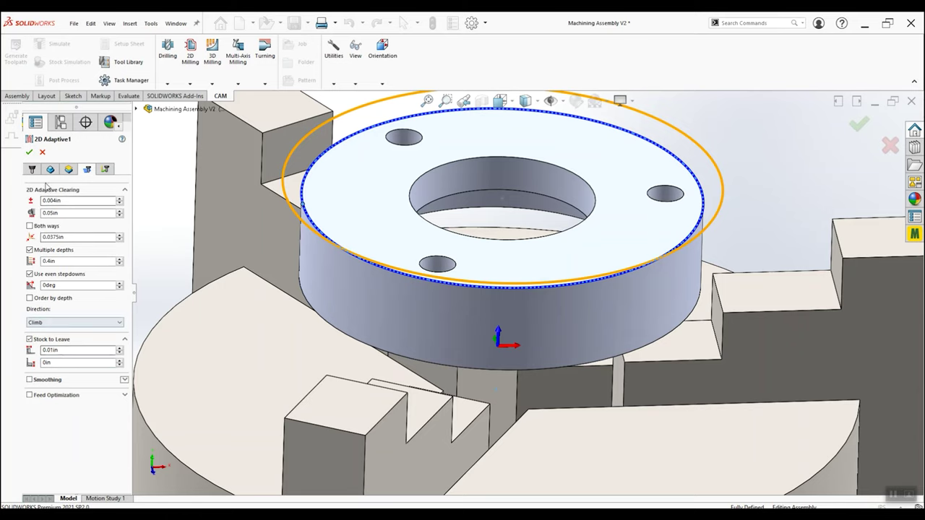
pyautogui.click(30, 151)
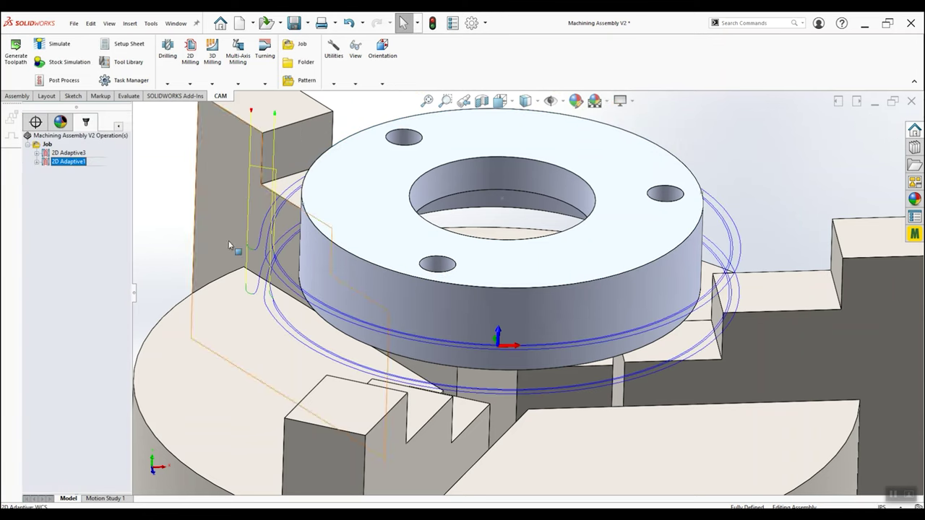
# Run a slowed-down stock simulation of 2D Adaptive1 and orbit to inspect the 0.877in³ removed
pyautogui.click(63, 63)
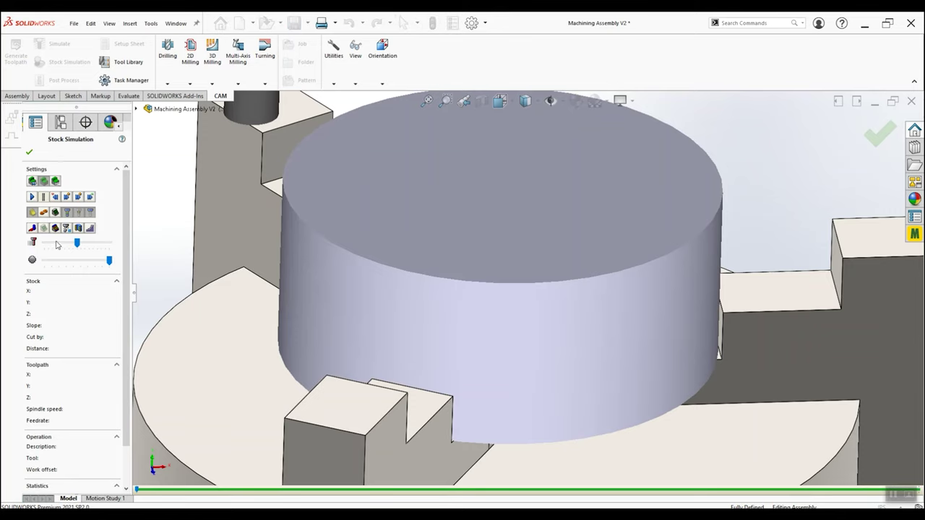
pyautogui.click(60, 247)
pyautogui.click(33, 197)
pyautogui.scroll(5, 354, 238)
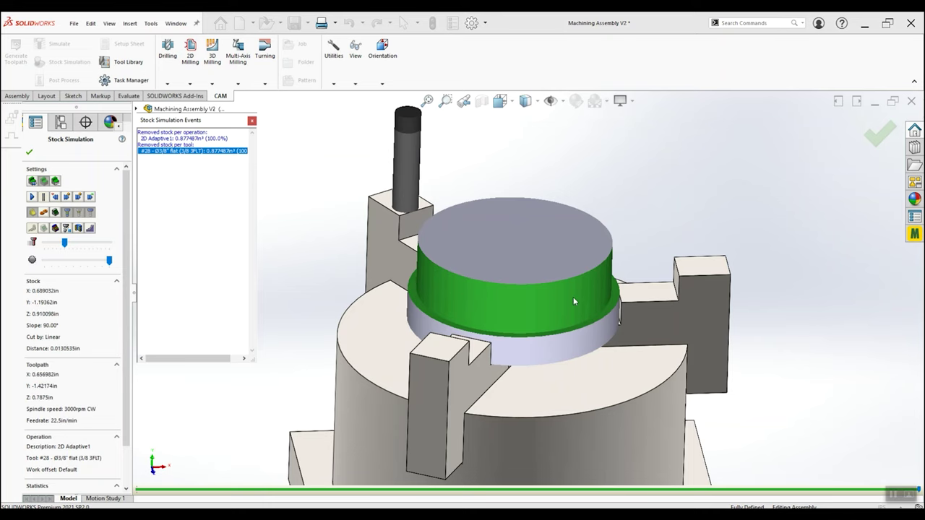
pyautogui.moveTo(573, 296); pyautogui.dragTo(566, 244, button='middle')
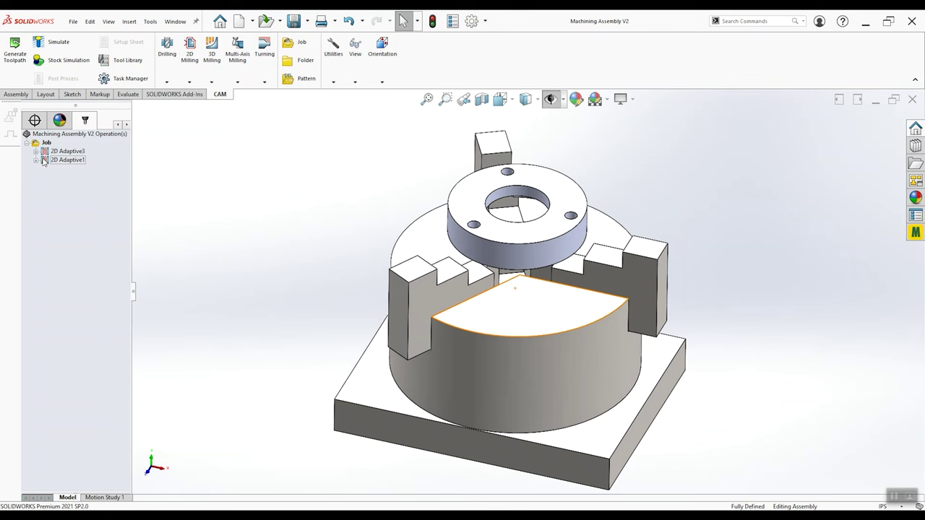
# Display the 2D Adaptive3 and 2D Adaptive1 toolpaths together, then show the job stock around the part
pyautogui.click(68, 151)
pyautogui.keyDown('ctrl'); pyautogui.click(63, 160); pyautogui.keyUp('ctrl')
pyautogui.moveTo(378, 233)
pyautogui.mouseDown(button='middle')
pyautogui.moveTo(376, 260)
pyautogui.moveTo(371, 206)
pyautogui.moveTo(386, 223)
pyautogui.mouseUp(button='middle')
pyautogui.click(46, 143)
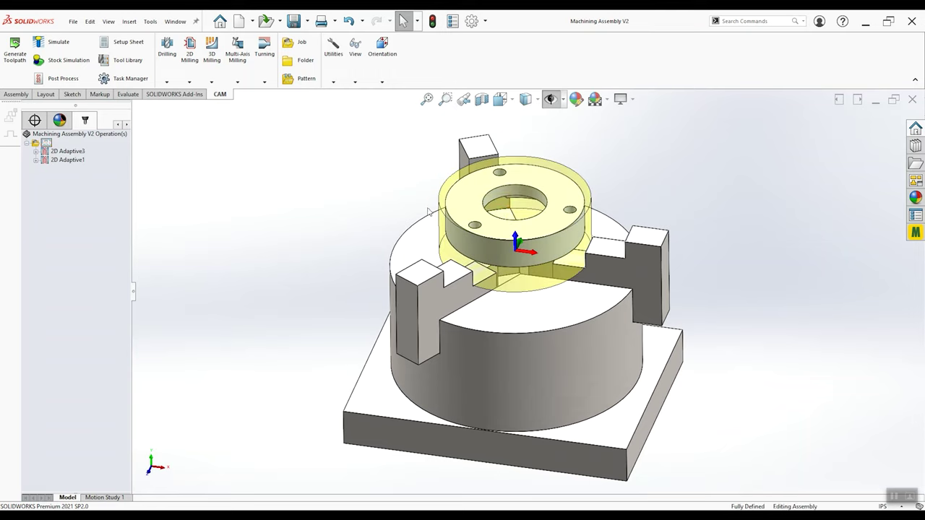
pyautogui.moveTo(332, 209); pyautogui.dragTo(434, 231, button='middle')
pyautogui.click(264, 189)
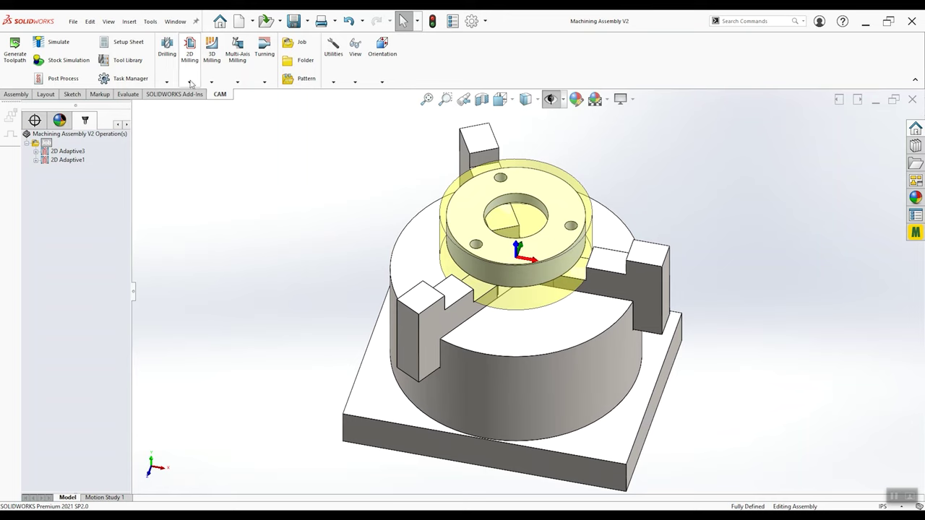
# Add a 2D Adaptive Clearing operation using the cup's inner bore edge as its model contour
pyautogui.click(189, 49)
pyautogui.click(208, 102)
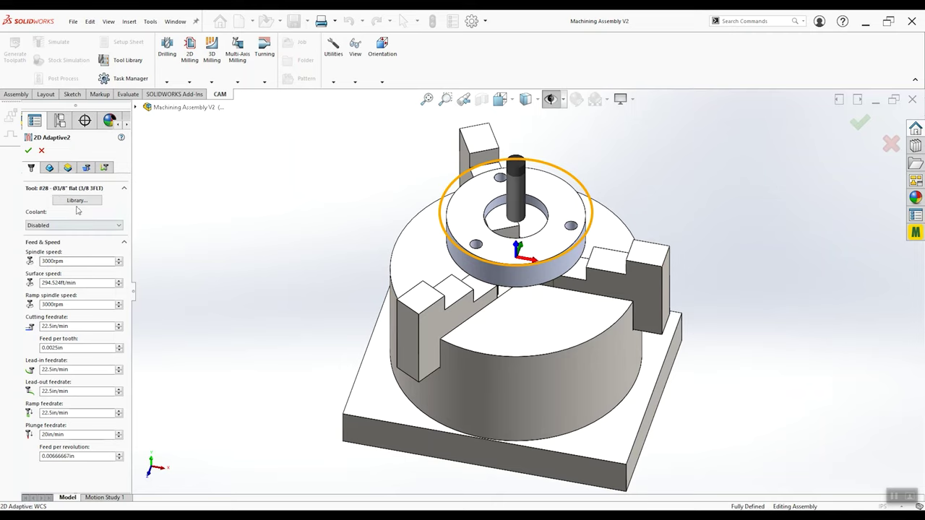
pyautogui.click(49, 168)
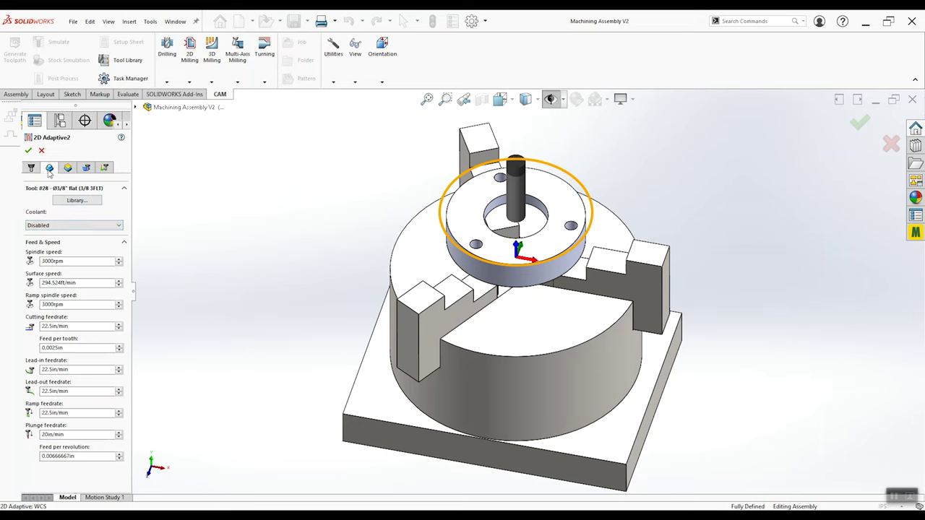
pyautogui.click(526, 206)
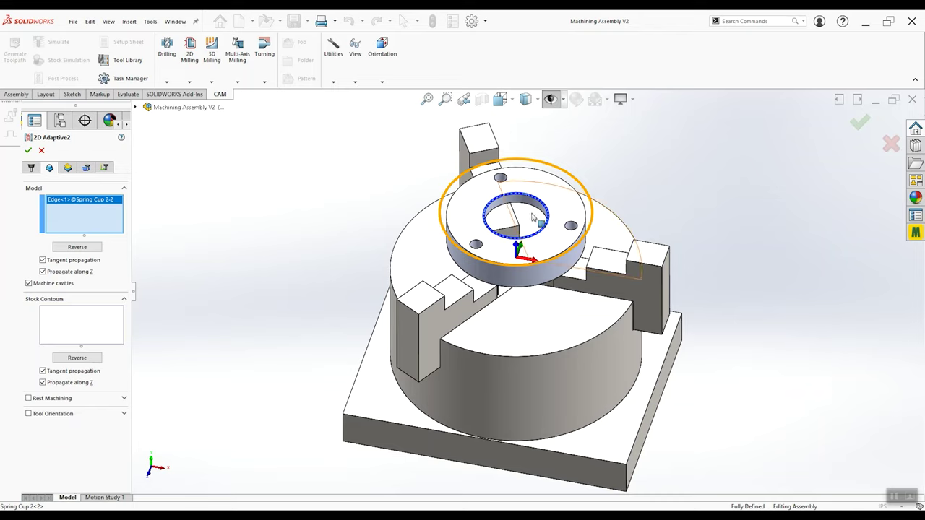
pyautogui.moveTo(511, 215); pyautogui.dragTo(514, 193, button='middle')
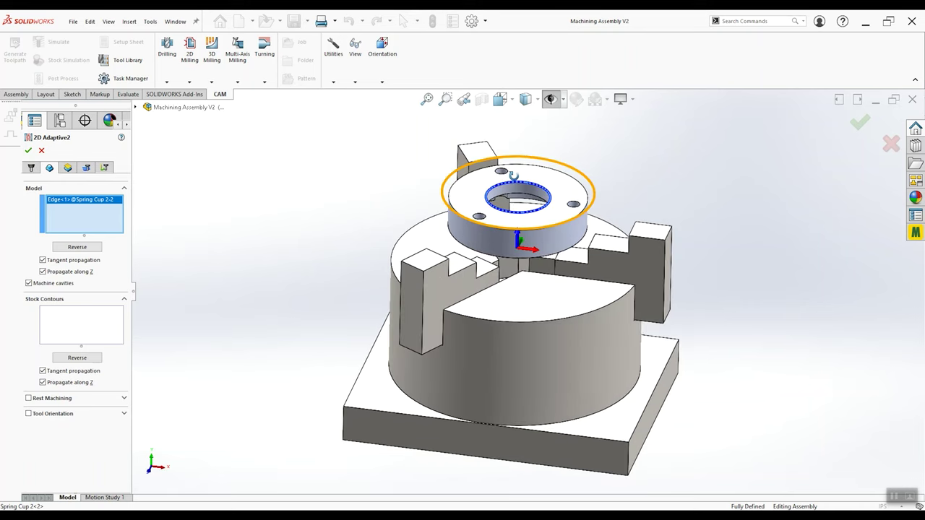
pyautogui.moveTo(522, 192); pyautogui.dragTo(517, 207, button='middle')
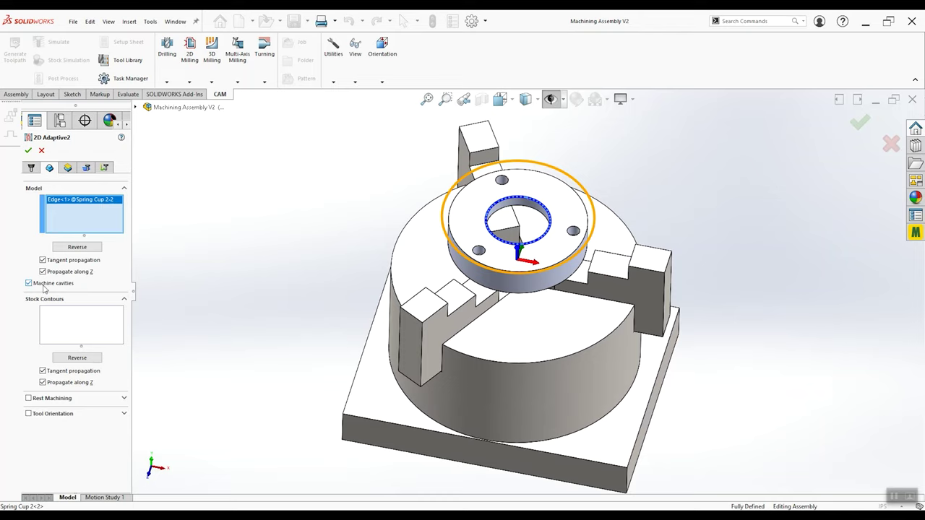
pyautogui.moveTo(43, 287)
pyautogui.click(68, 169)
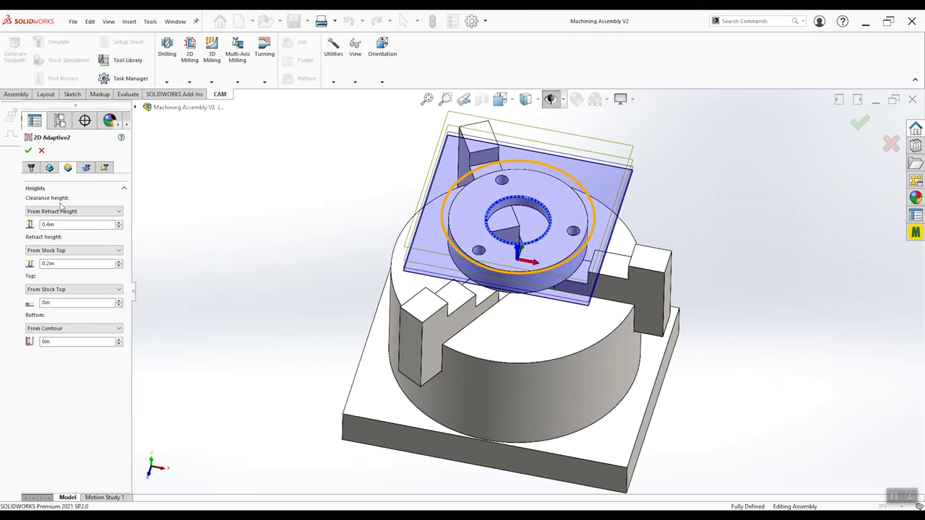
# Set 2D Adaptive2's top height to From Model Top and bottom height to From Selection
pyautogui.click(56, 290)
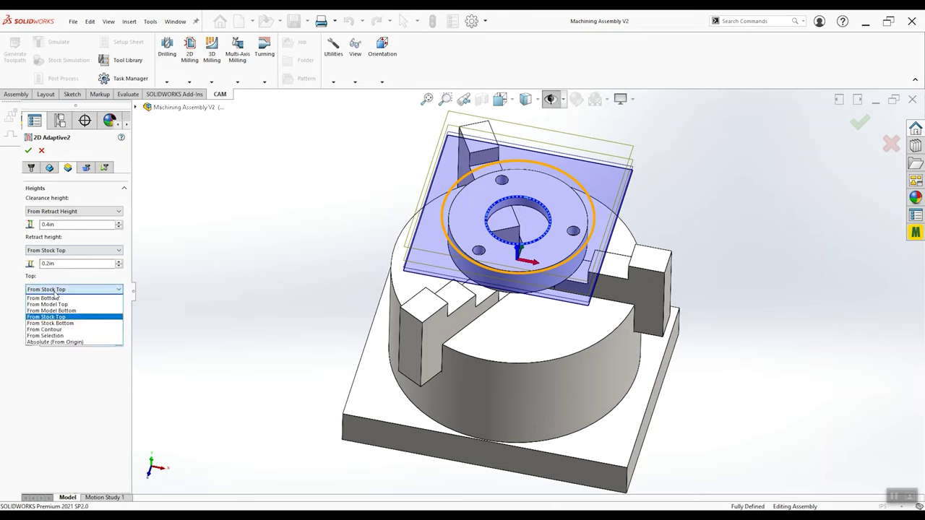
pyautogui.click(52, 305)
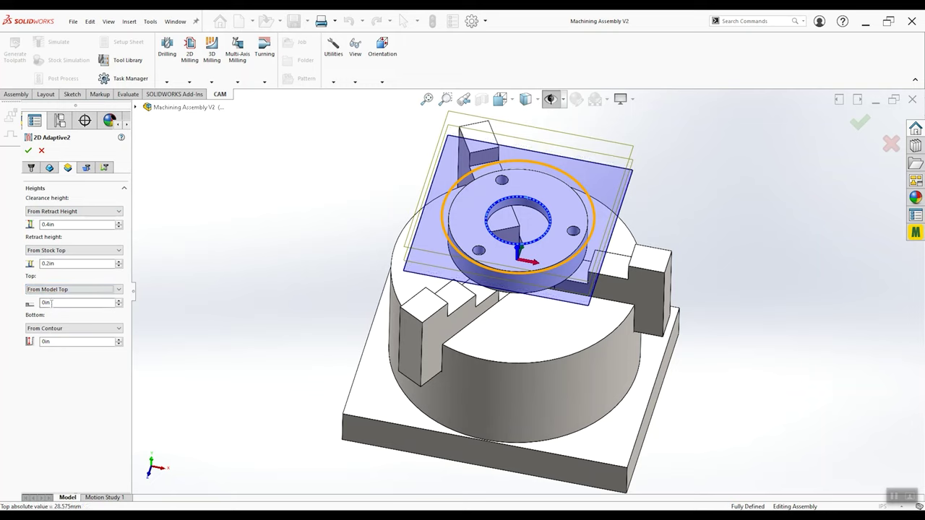
pyautogui.click(55, 329)
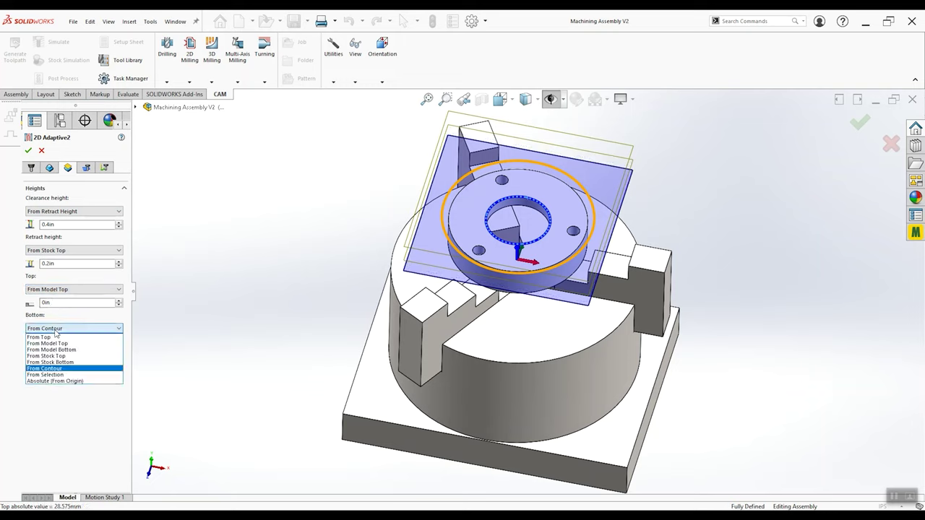
pyautogui.click(54, 374)
# Use the ring's inner face as the bottom reference with a -0.05in offset and create the operation
pyautogui.moveTo(506, 303); pyautogui.dragTo(500, 199, button='middle')
pyautogui.scroll(-5, 501, 199)
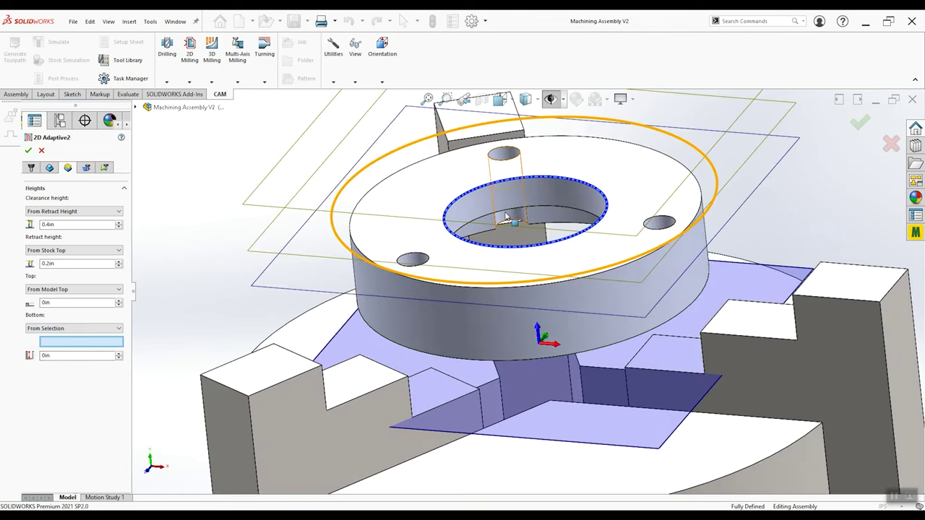
pyautogui.scroll(4, 559, 316)
pyautogui.moveTo(559, 315); pyautogui.dragTo(508, 200, button='middle')
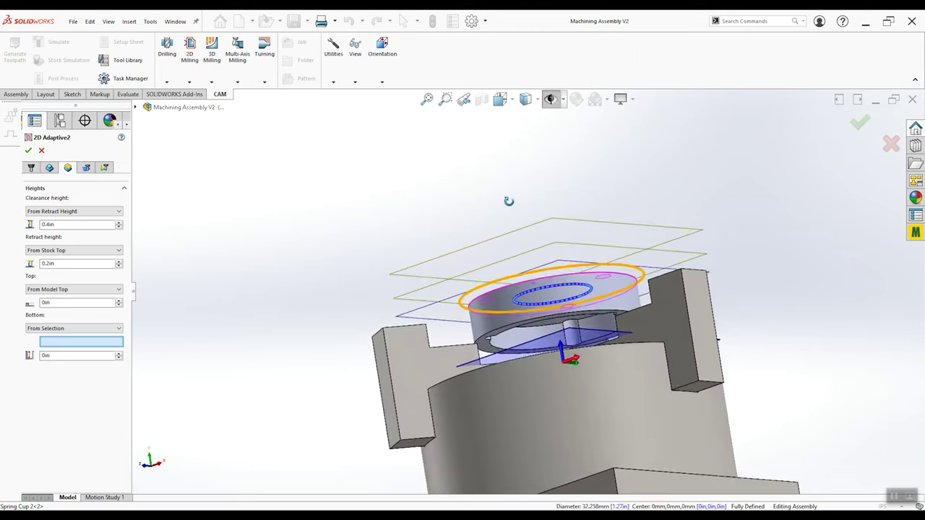
pyautogui.scroll(-3, 545, 350)
pyautogui.click(539, 337)
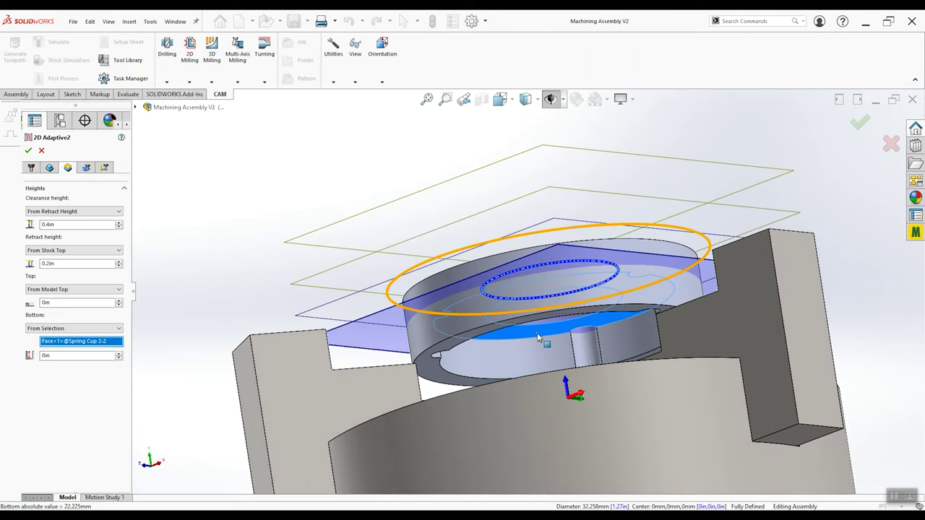
pyautogui.click(45, 356)
pyautogui.write('-0.050')
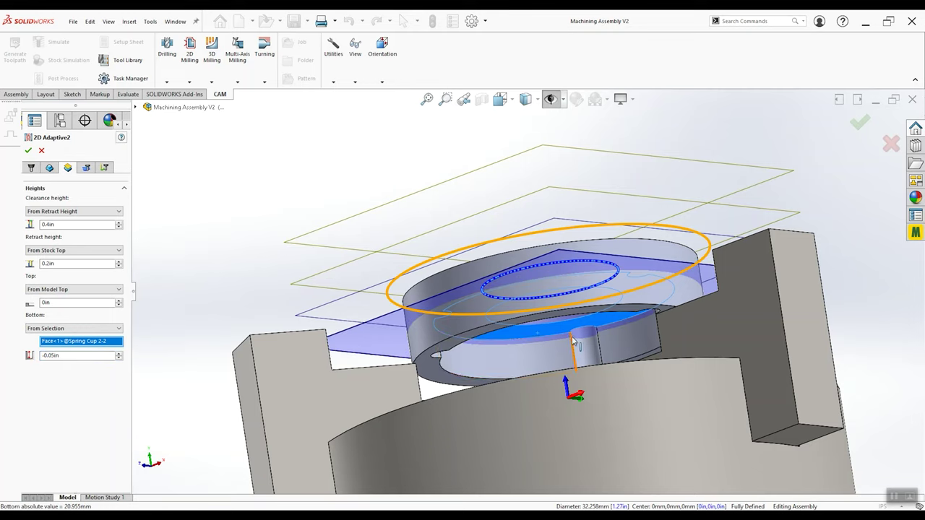
pyautogui.moveTo(525, 321); pyautogui.dragTo(554, 406, button='middle')
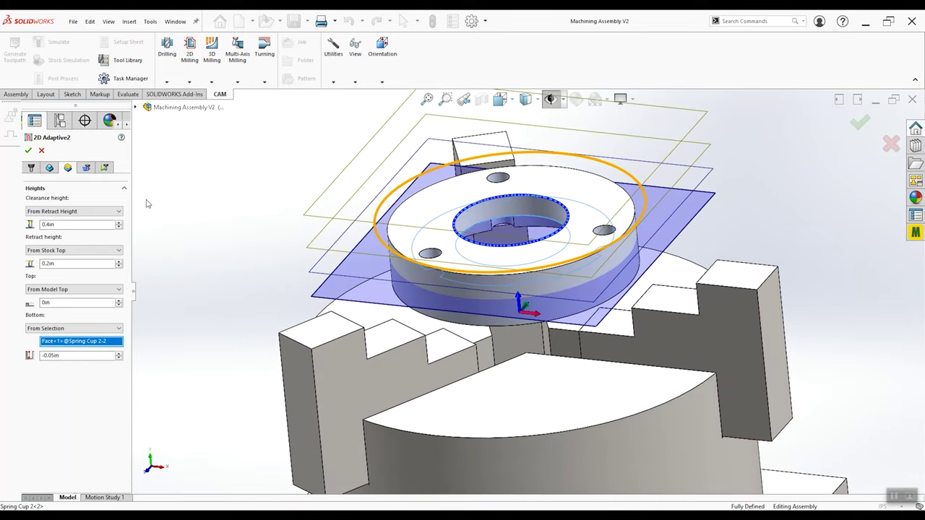
pyautogui.click(28, 151)
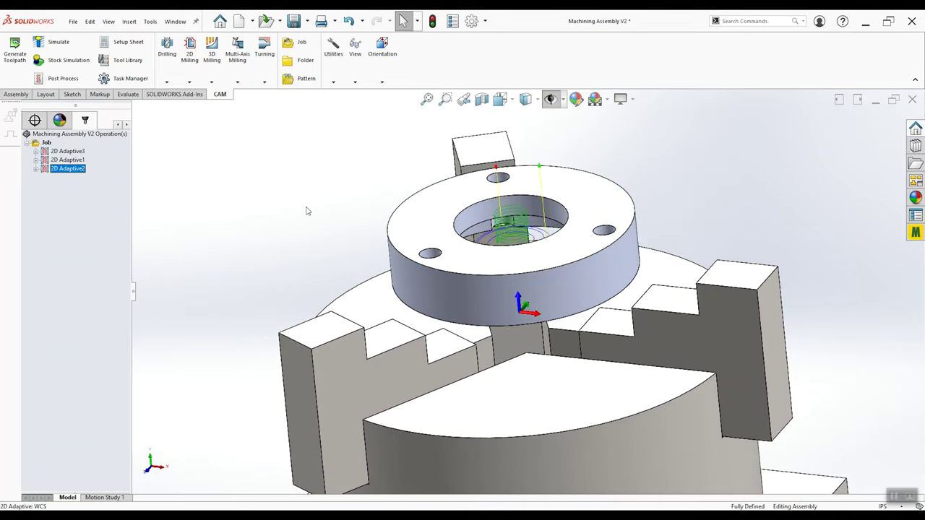
# Inspect the 2D Adaptive2 toolpath inside the bore from front, isometric and orbited views
pyautogui.moveTo(423, 241); pyautogui.dragTo(461, 292, button='middle')
pyautogui.hotkey('ctrl', '1')
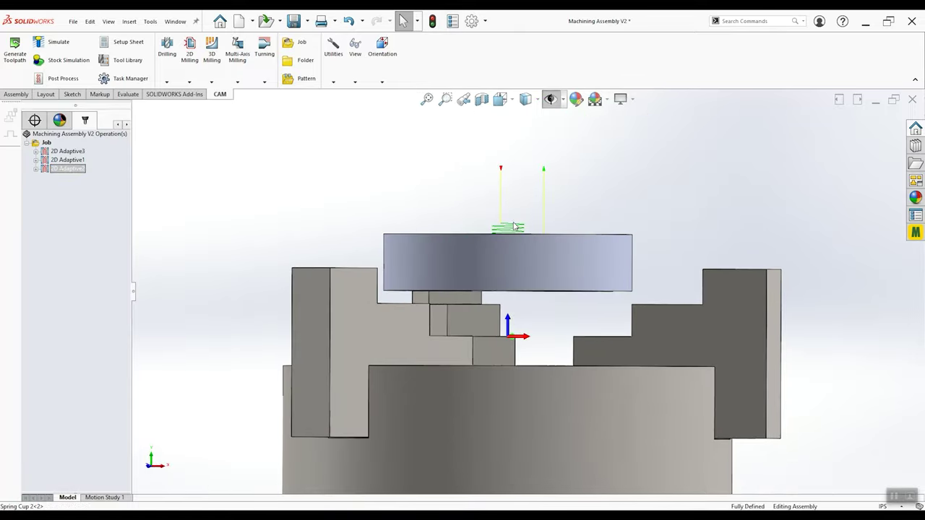
pyautogui.hotkey('ctrl', '7')
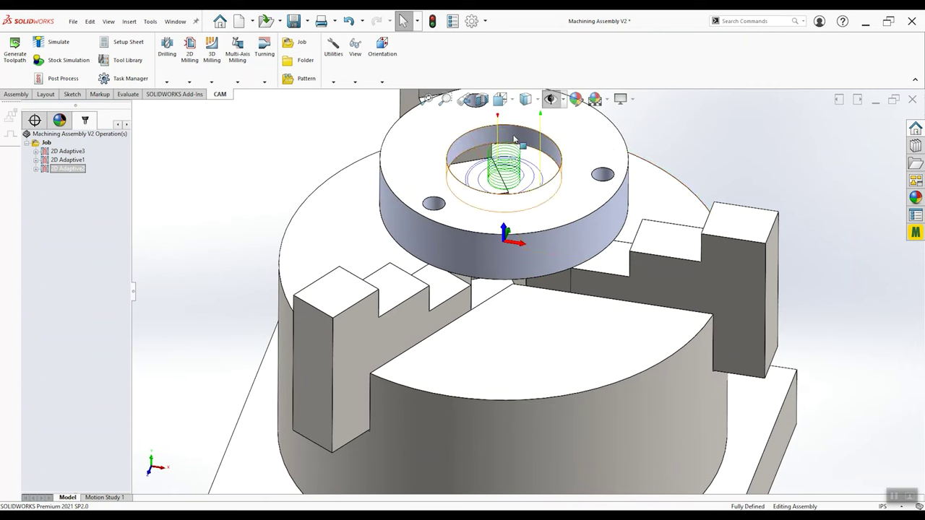
pyautogui.scroll(-5, 510, 191)
pyautogui.moveTo(510, 192); pyautogui.dragTo(493, 158, button='middle')
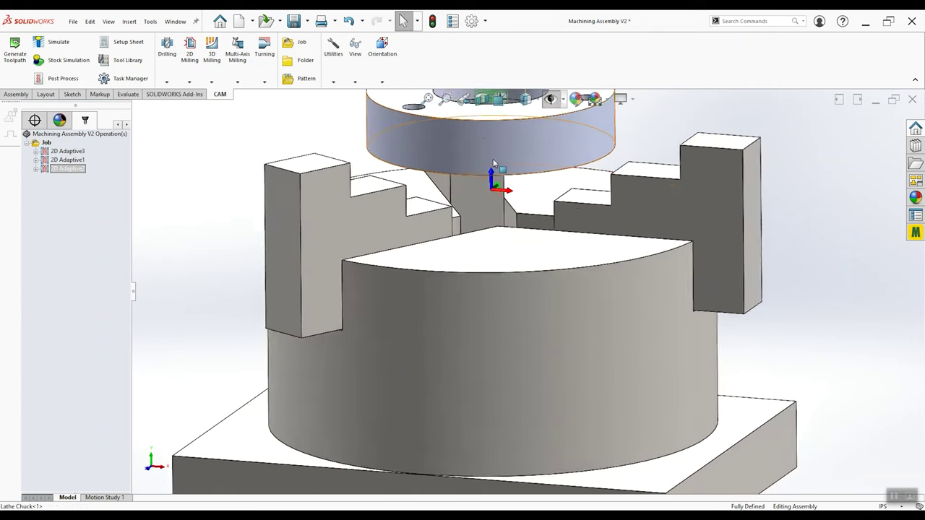
pyautogui.scroll(5, 516, 211)
pyautogui.scroll(-5, 516, 212)
pyautogui.moveTo(516, 211); pyautogui.dragTo(506, 173, button='middle')
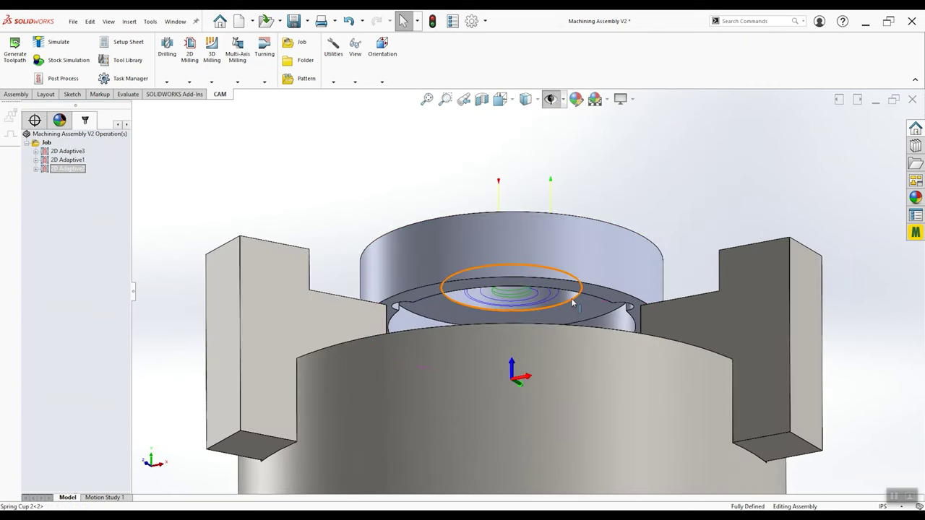
pyautogui.moveTo(556, 277); pyautogui.dragTo(557, 262, button='middle')
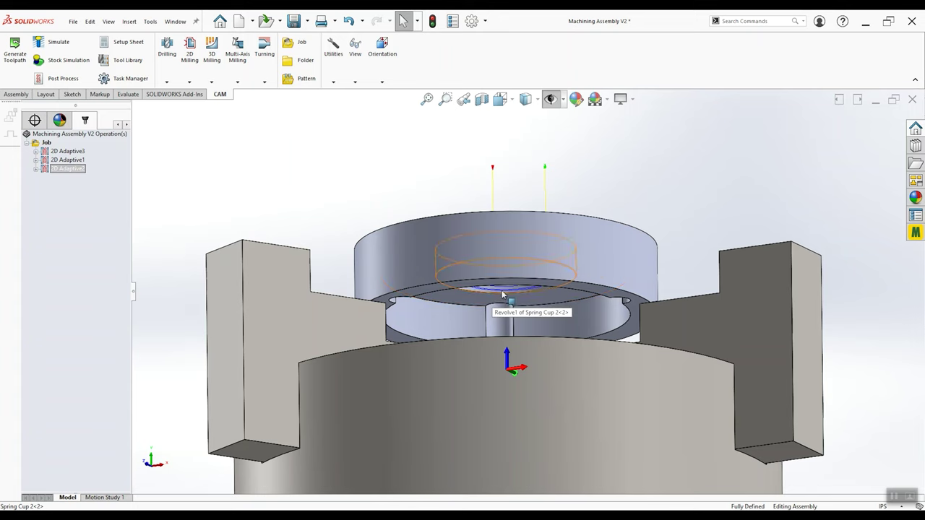
pyautogui.moveTo(475, 269); pyautogui.dragTo(481, 341, button='middle')
pyautogui.scroll(4, 481, 341)
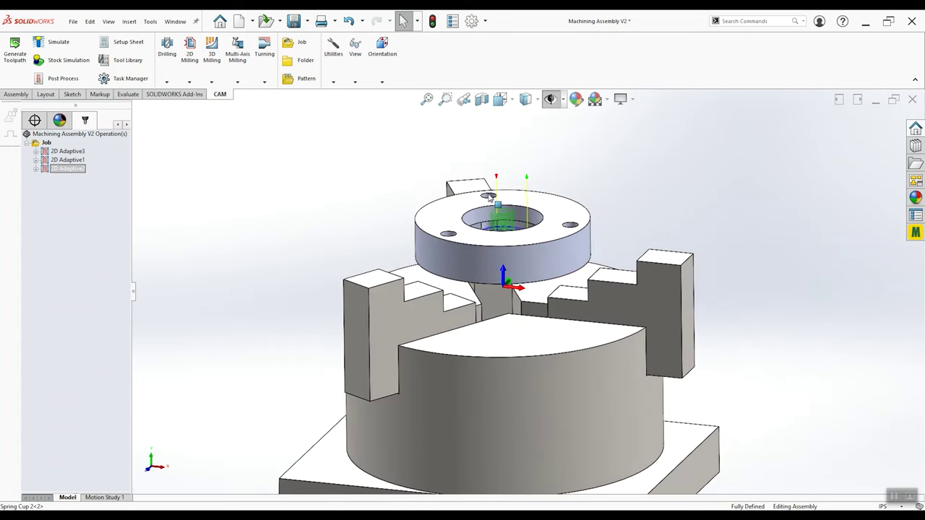
# Reopen the 2D Adaptive2 operation for editing
pyautogui.moveTo(494, 214); pyautogui.dragTo(549, 218, button='middle')
pyautogui.scroll(-3, 550, 218)
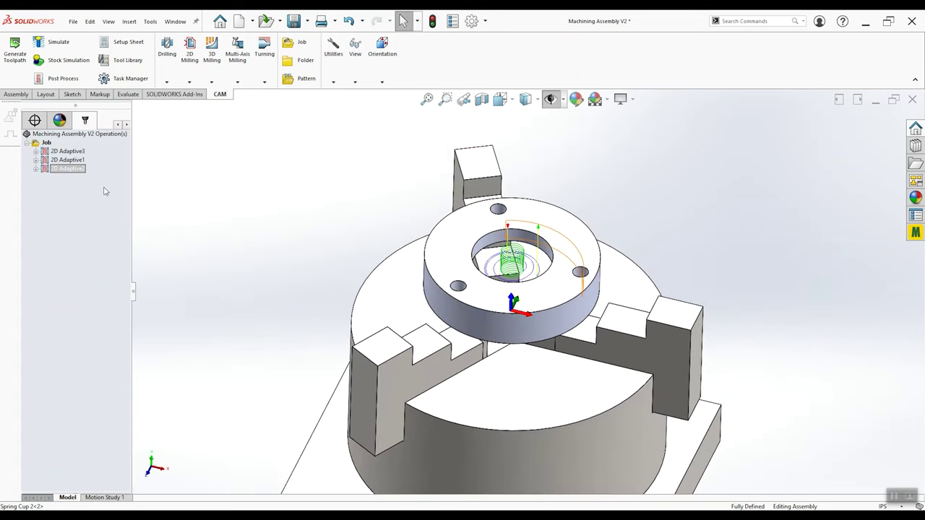
pyautogui.rightClick(63, 171)
pyautogui.click(87, 177)
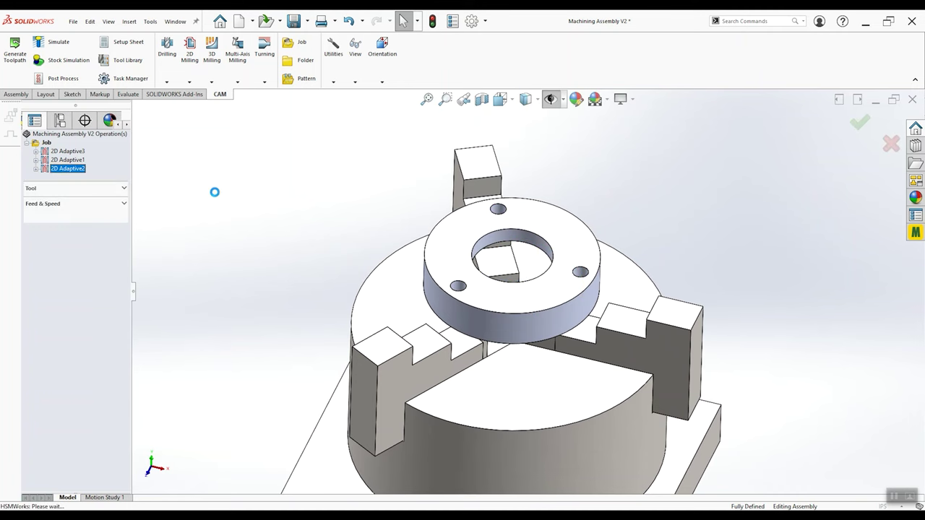
# Reduce 2D Adaptive2's radial stock to leave from 0.02in to 0.01in and regenerate the toolpath
pyautogui.click(86, 168)
pyautogui.click(86, 169)
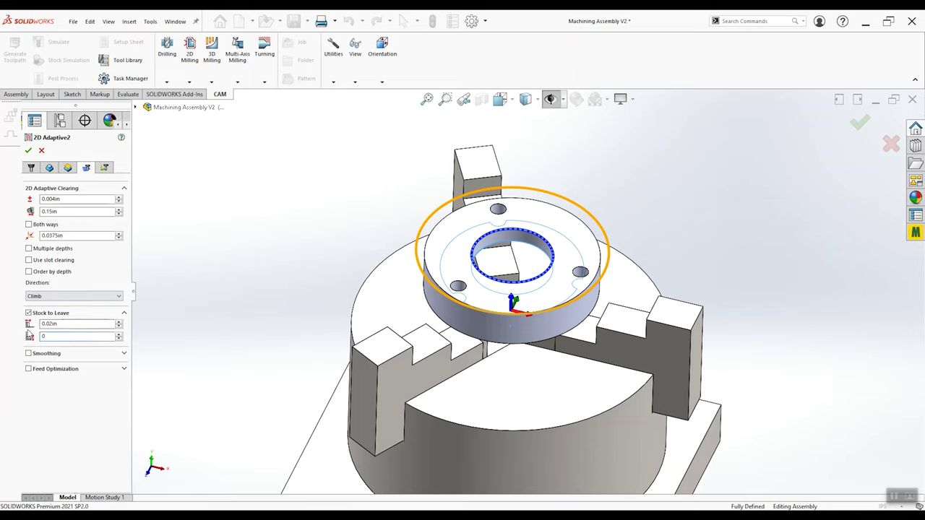
pyautogui.click(68, 168)
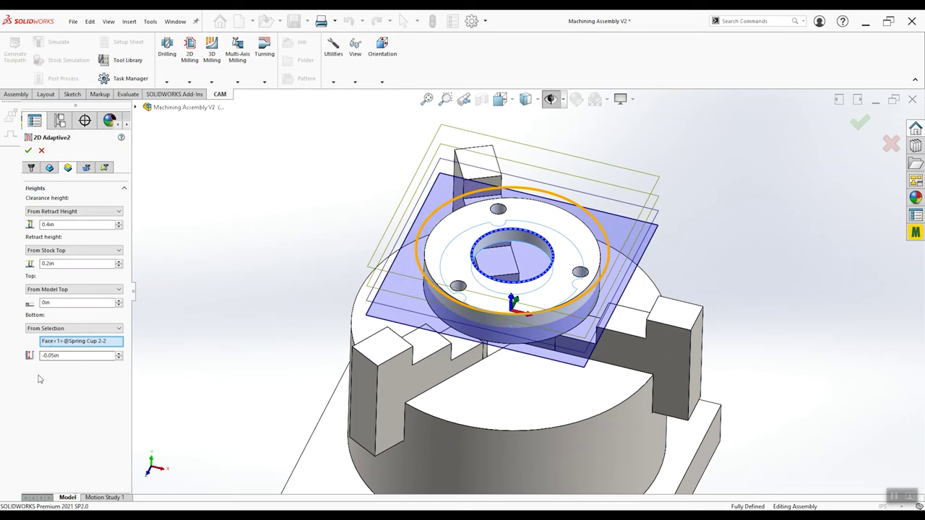
pyautogui.click(87, 168)
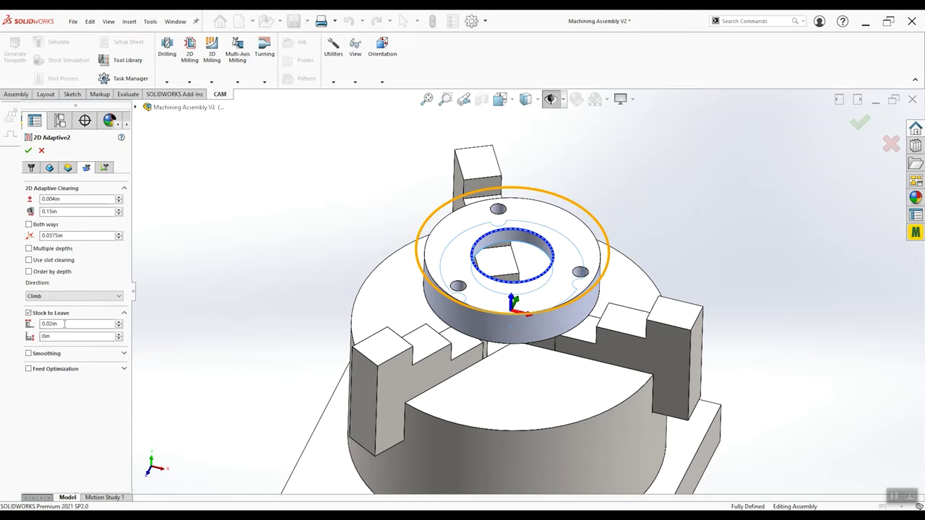
pyautogui.moveTo(28, 325)
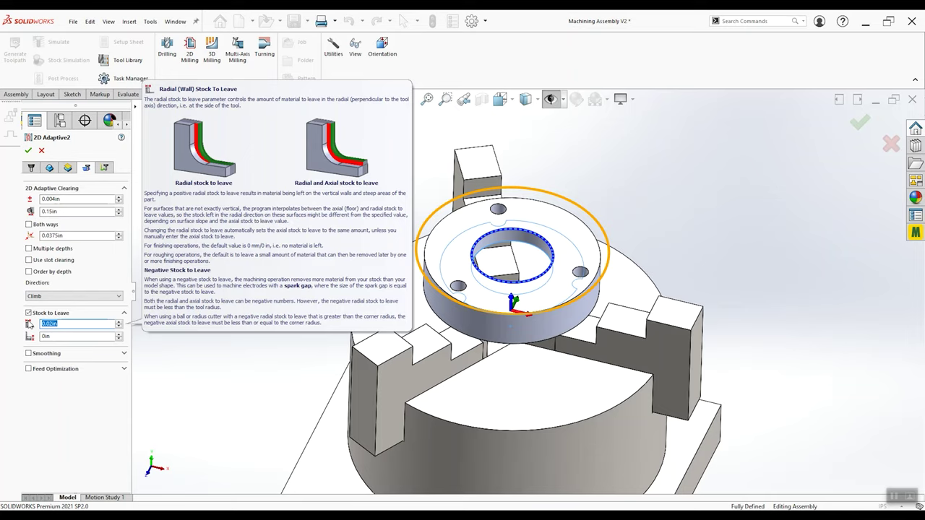
pyautogui.write('0.')
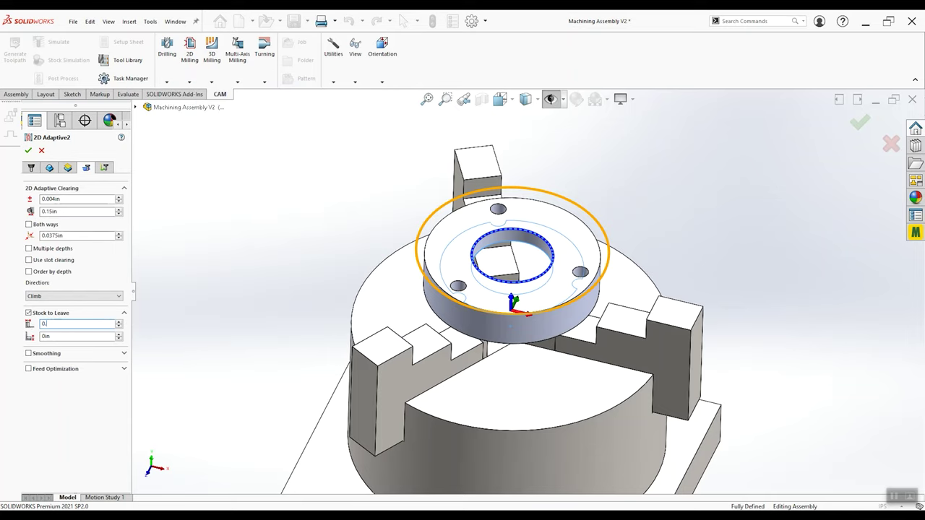
pyautogui.write('010')
pyautogui.press('Return')
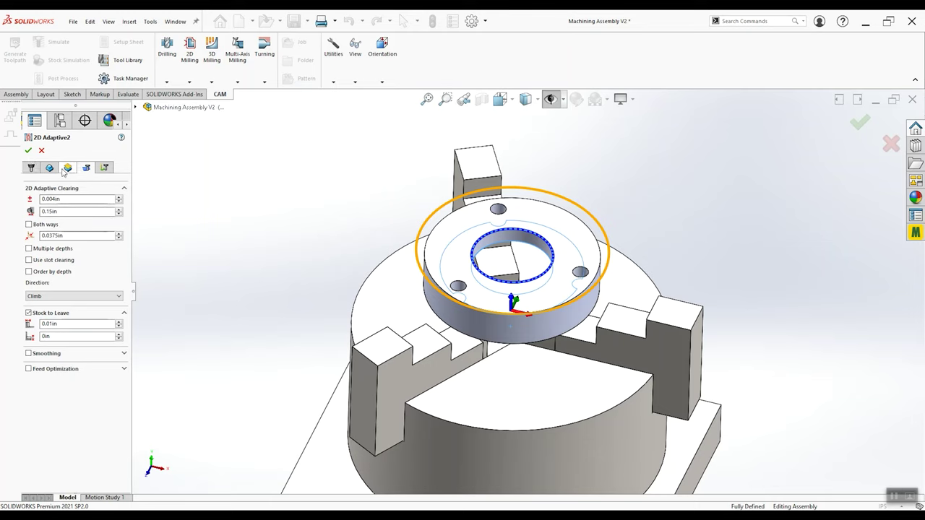
pyautogui.click(104, 167)
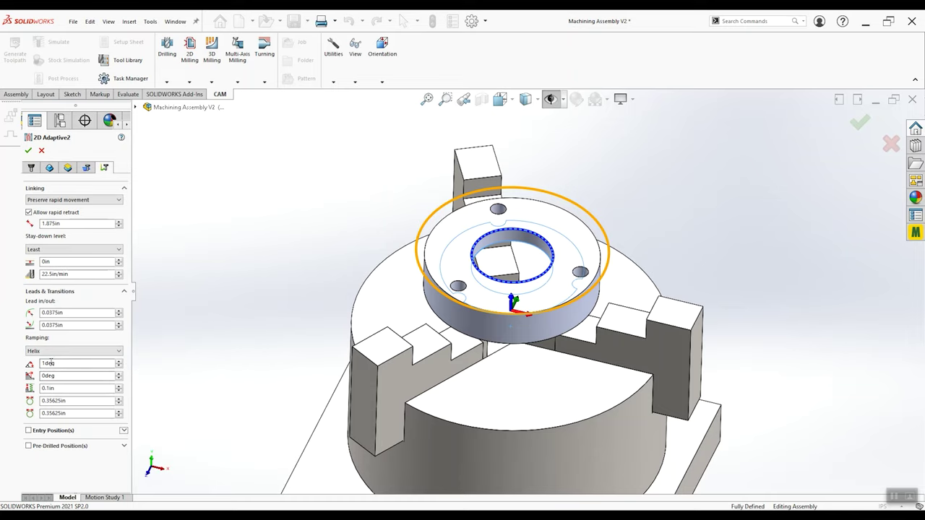
pyautogui.click(28, 150)
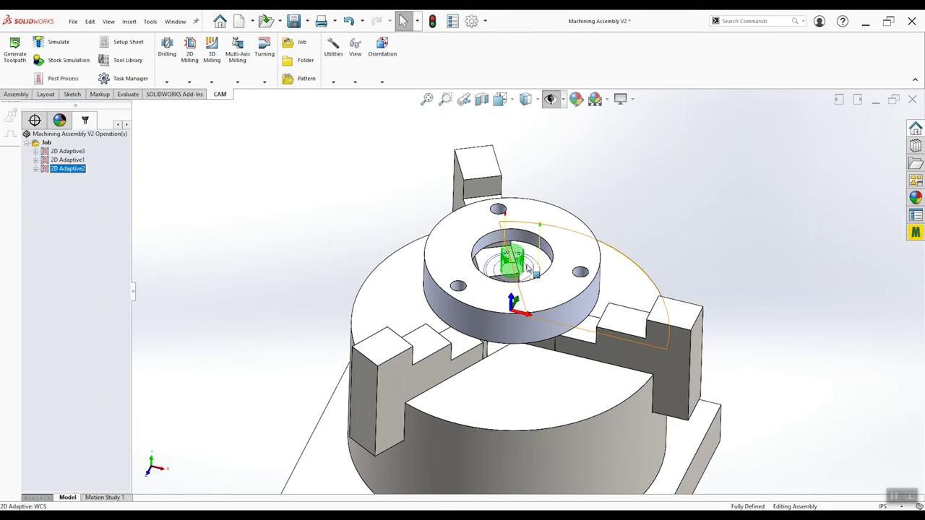
# Switch the model to the Front standard view
pyautogui.scroll(-5, 528, 281)
pyautogui.scroll(5, 526, 283)
pyautogui.moveTo(526, 284); pyautogui.dragTo(514, 272, button='middle')
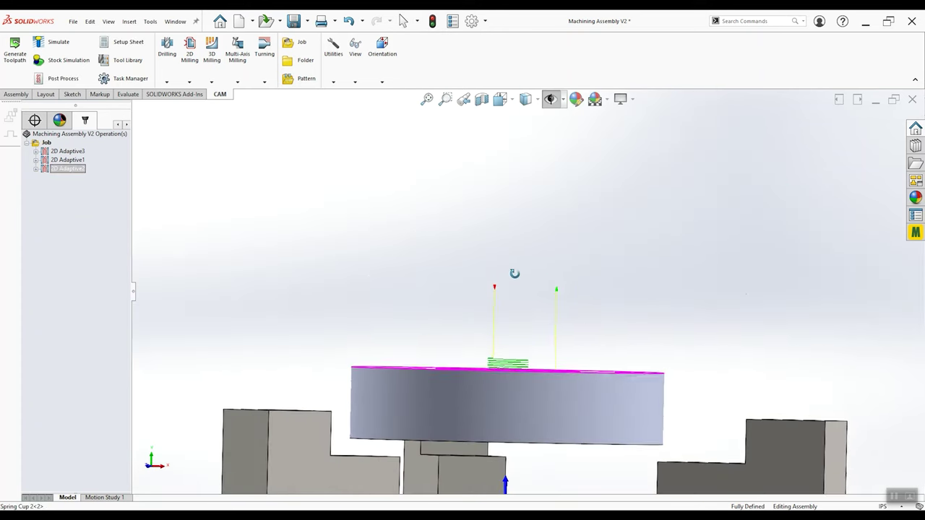
pyautogui.press('space')
pyautogui.click(409, 349)
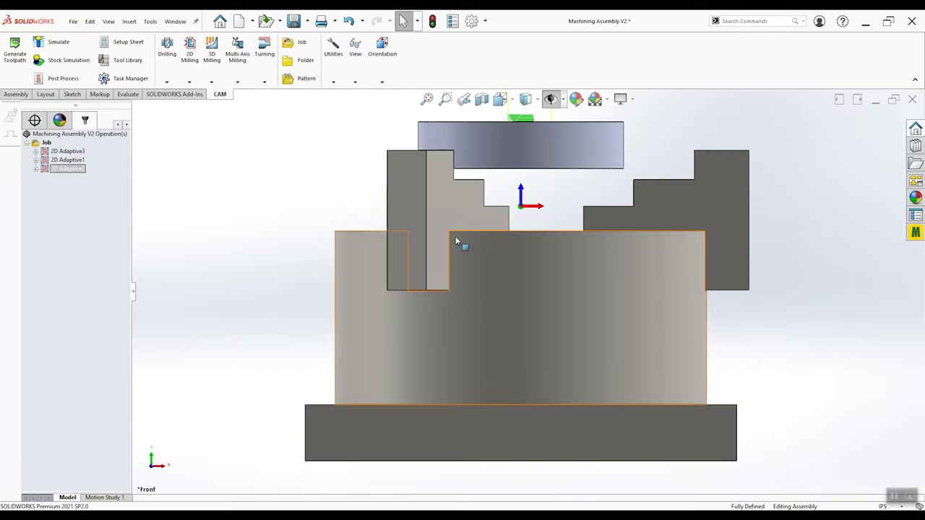
pyautogui.scroll(-4, 529, 150)
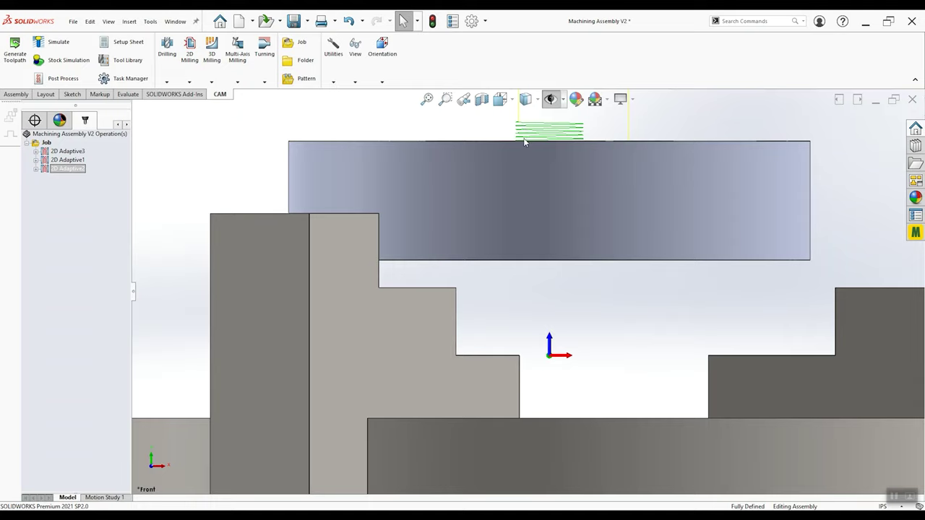
# Lower 2D Adaptive2's ramp clearance height from 0.1in to 0.03in and regenerate
pyautogui.rightClick(69, 170)
pyautogui.click(88, 170)
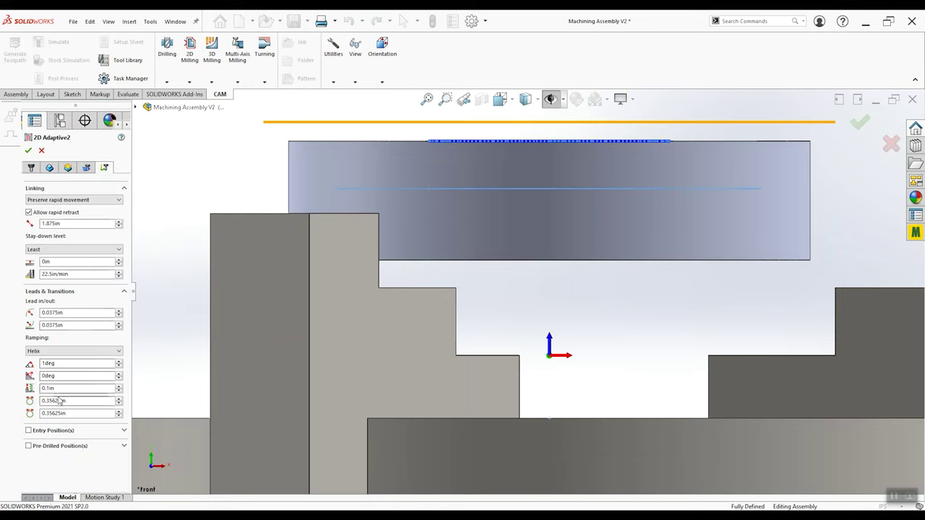
pyautogui.moveTo(56, 388)
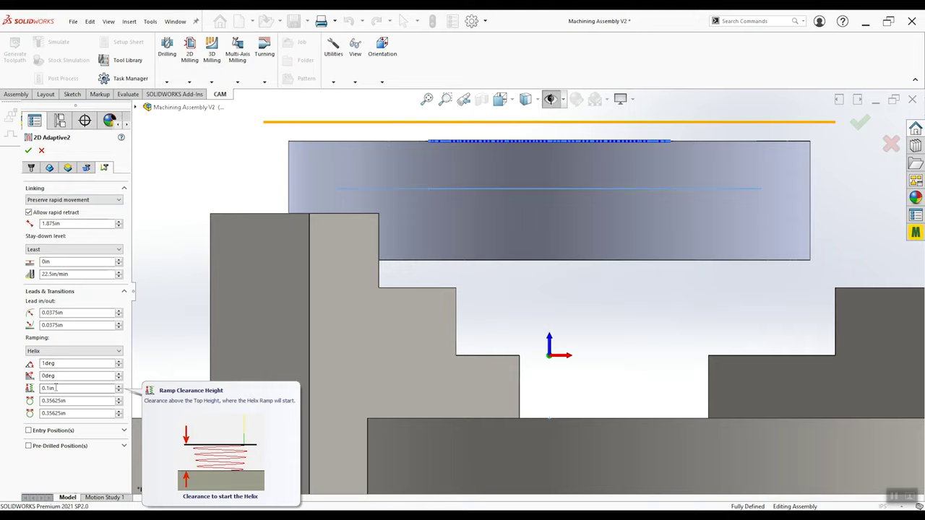
pyautogui.moveTo(66, 389); pyautogui.dragTo(12, 394)
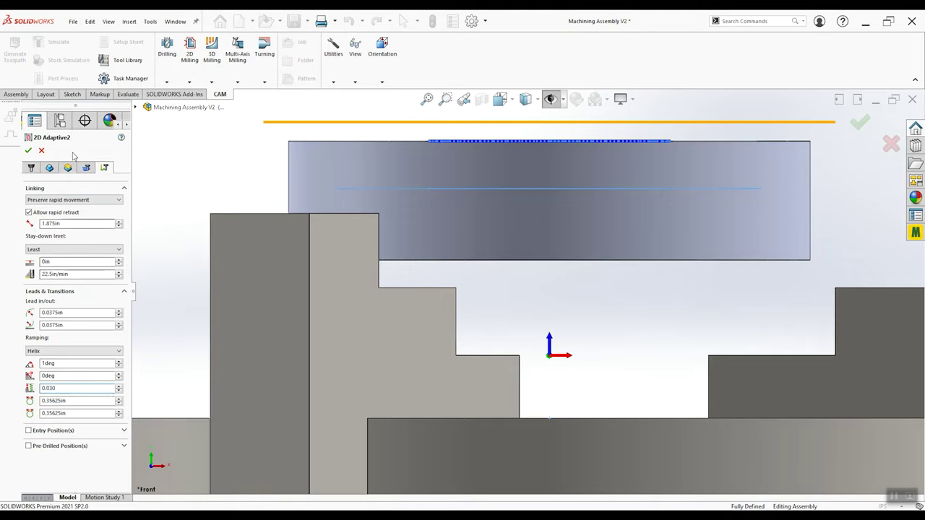
pyautogui.click(28, 151)
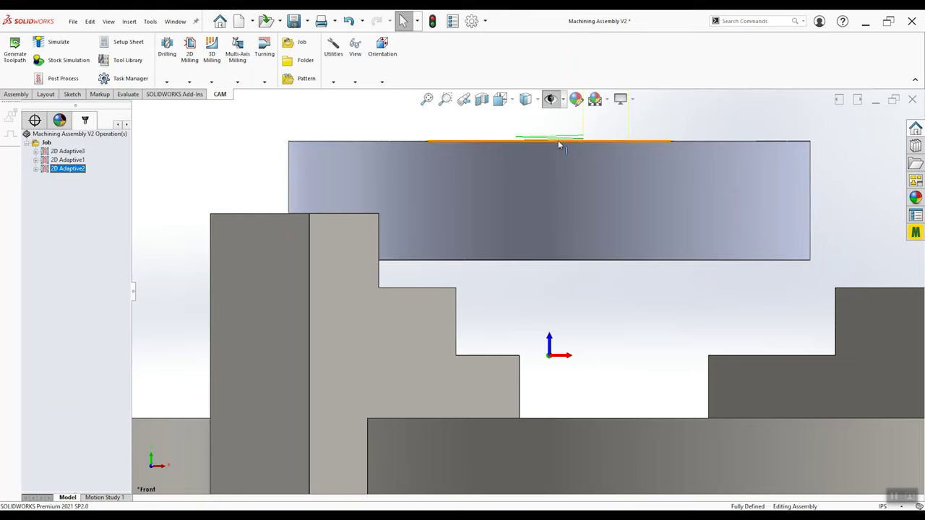
# Check the tighter helical ramp from above, then reopen 2D Adaptive2 for editing
pyautogui.scroll(4, 571, 145)
pyautogui.moveTo(549, 220); pyautogui.dragTo(547, 253, button='middle')
pyautogui.scroll(2, 566, 256)
pyautogui.scroll(-5, 554, 264)
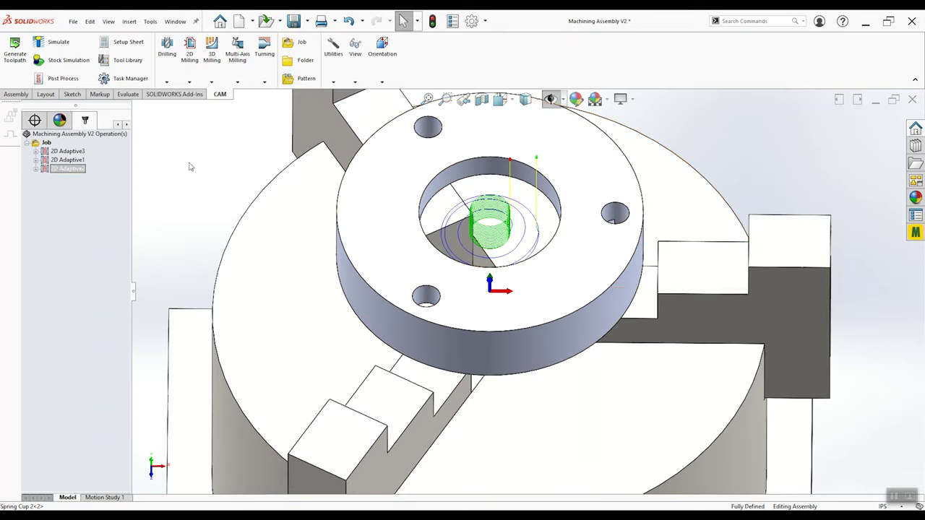
pyautogui.rightClick(62, 170)
pyautogui.click(72, 174)
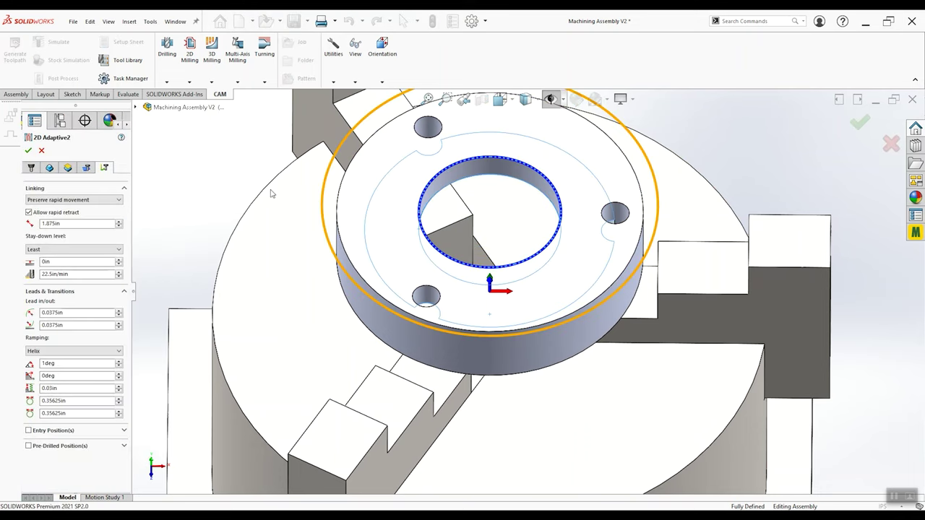
# Cut 2D Adaptive2's optimal load stepover from 0.15in to 0.05in, then simulate all three operations
pyautogui.click(87, 167)
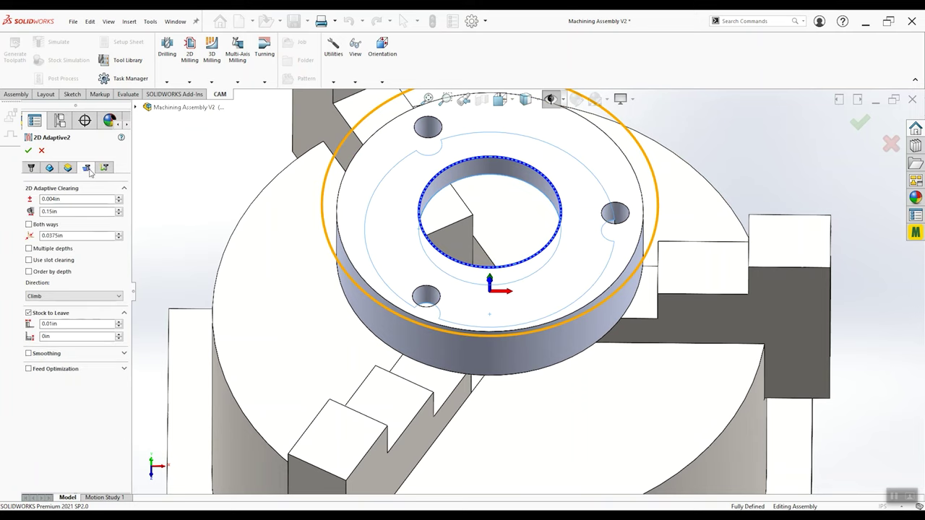
pyautogui.moveTo(74, 211); pyautogui.dragTo(40, 212)
pyautogui.write('0.050')
pyautogui.click(29, 151)
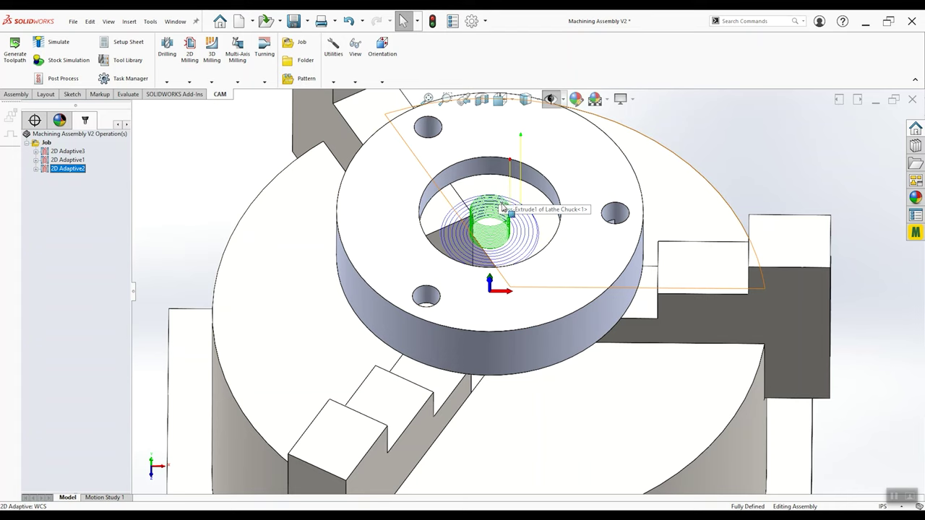
pyautogui.moveTo(487, 251); pyautogui.dragTo(549, 174, button='middle')
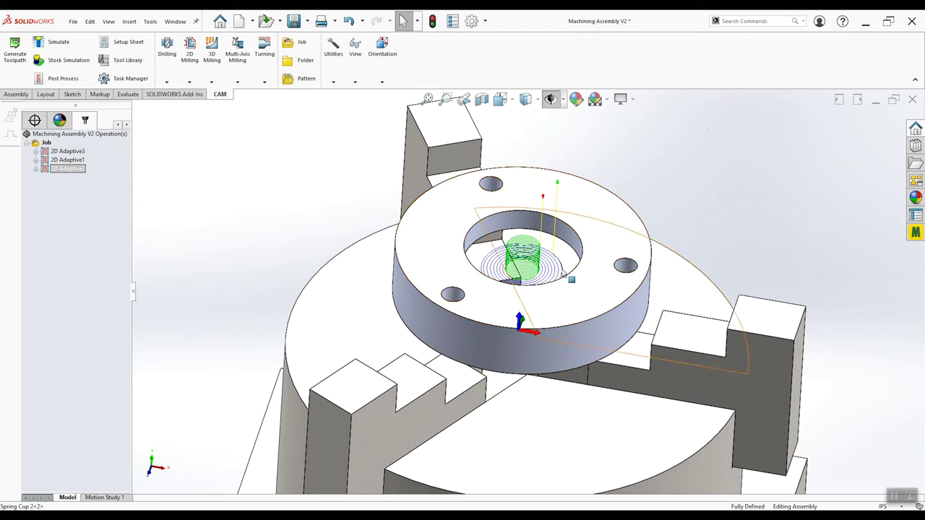
pyautogui.click(65, 60)
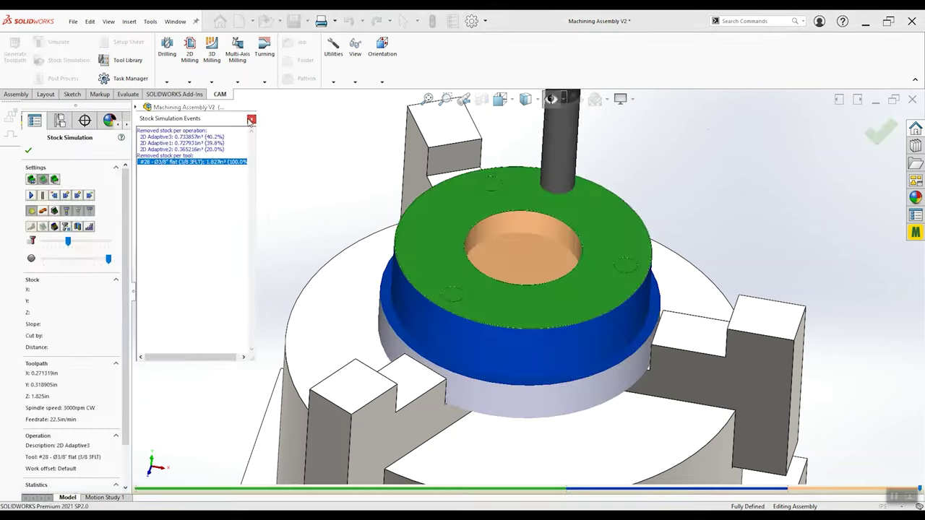
# Review the three-operation stock simulation results and close the simulation
pyautogui.scroll(6, 581, 303)
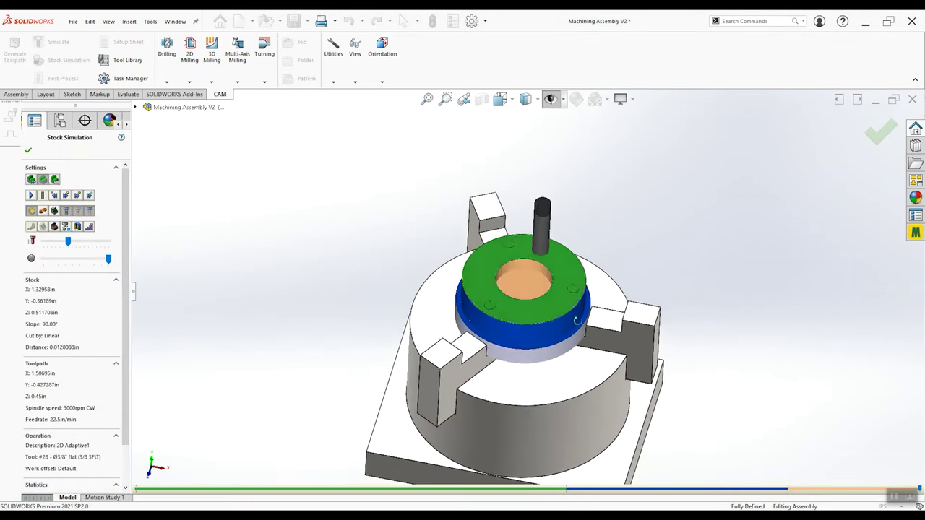
pyautogui.scroll(-3, 533, 304)
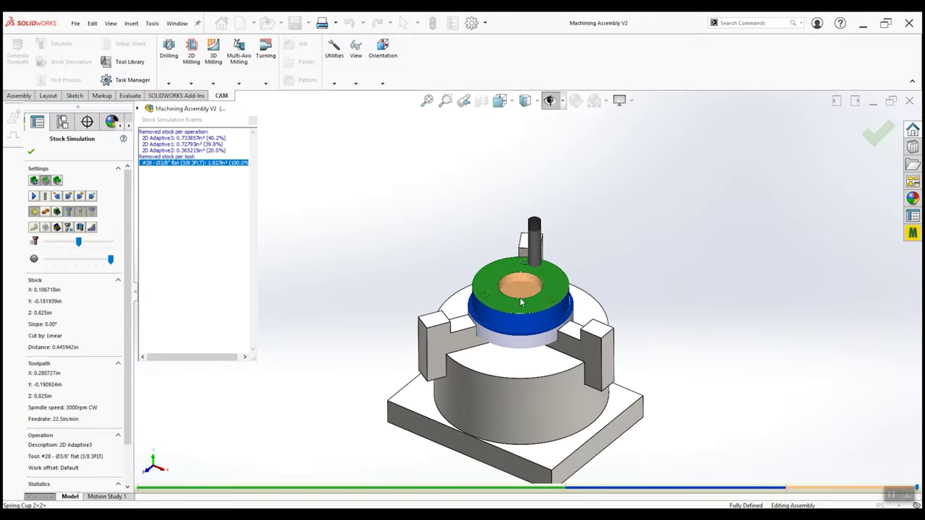
pyautogui.scroll(3, 524, 289)
pyautogui.scroll(-8, 523, 286)
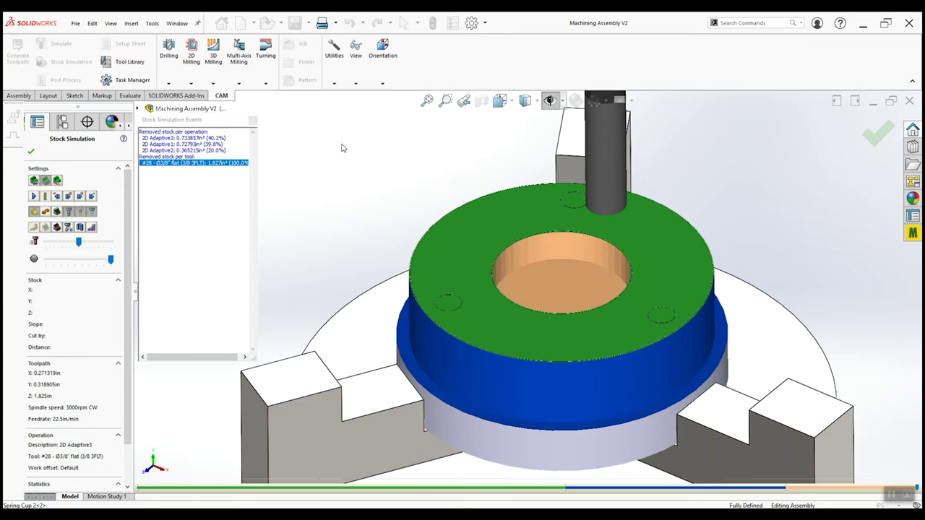
pyautogui.click(31, 152)
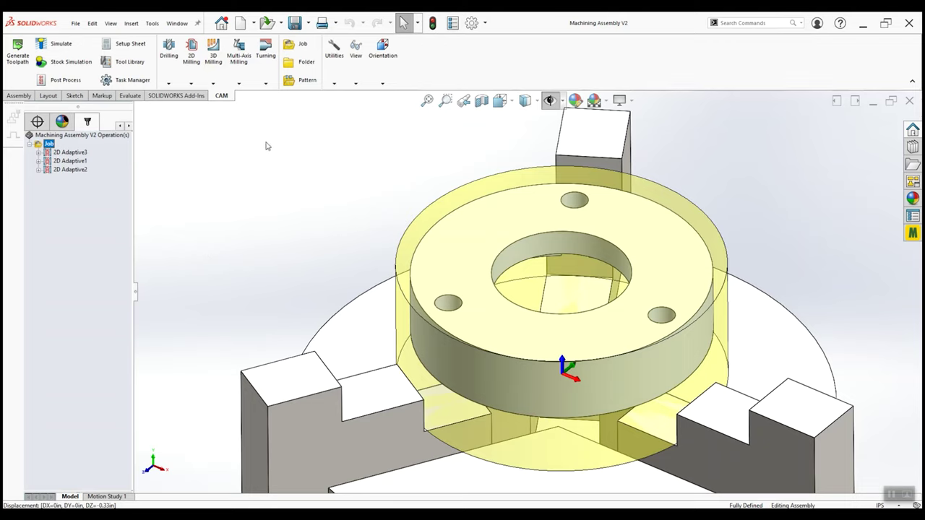
# Add a 2D Contour operation following the cup's outer top circular edge
pyautogui.click(191, 85)
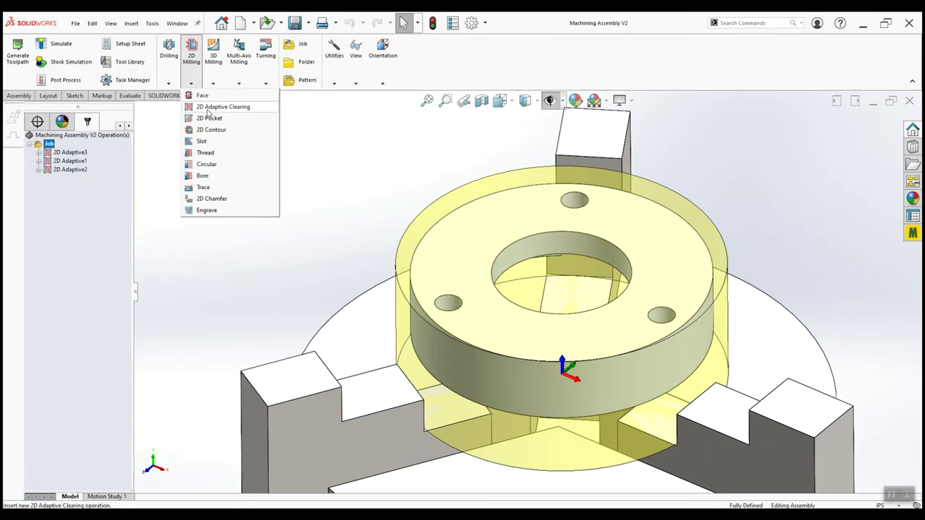
pyautogui.click(204, 131)
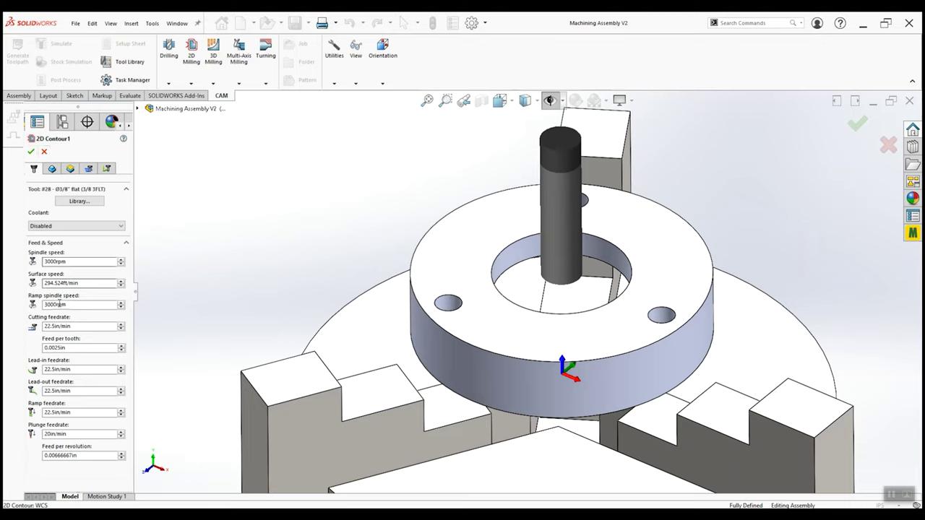
pyautogui.click(52, 169)
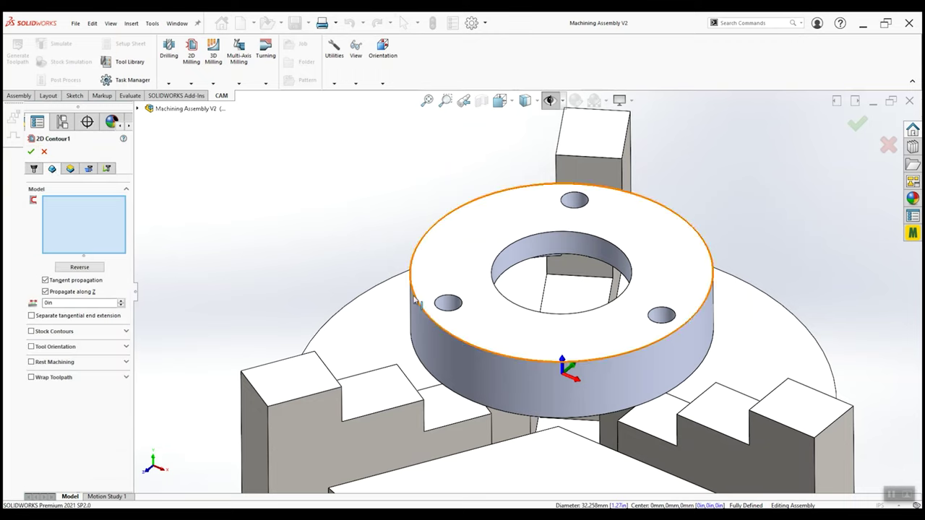
pyautogui.click(639, 201)
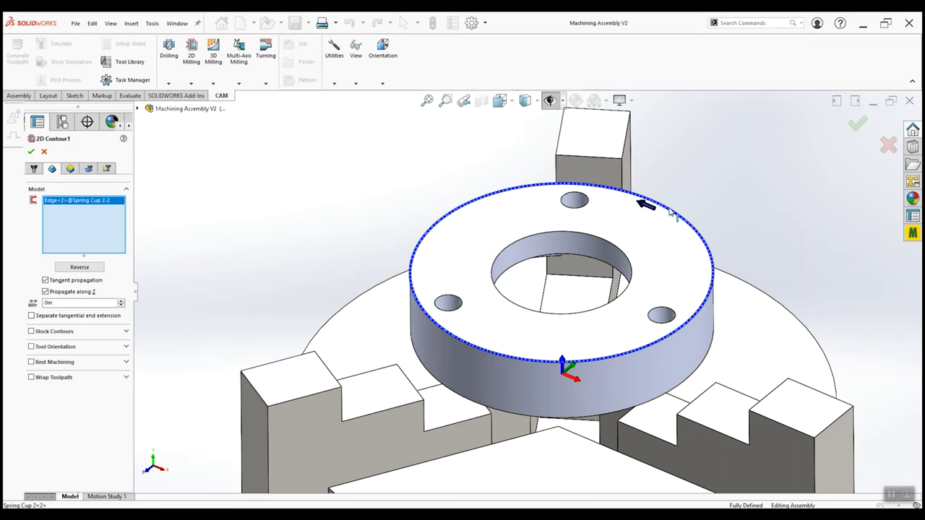
pyautogui.scroll(3, 667, 207)
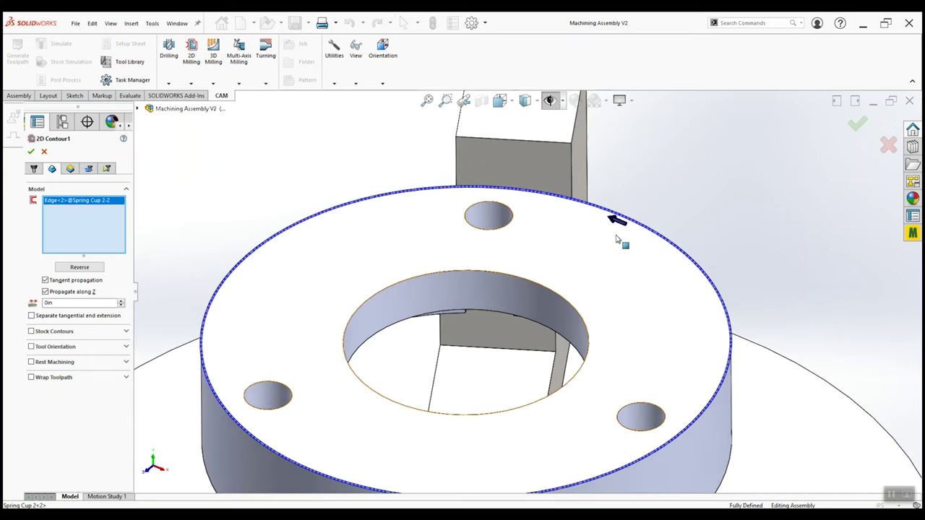
pyautogui.scroll(-4, 616, 226)
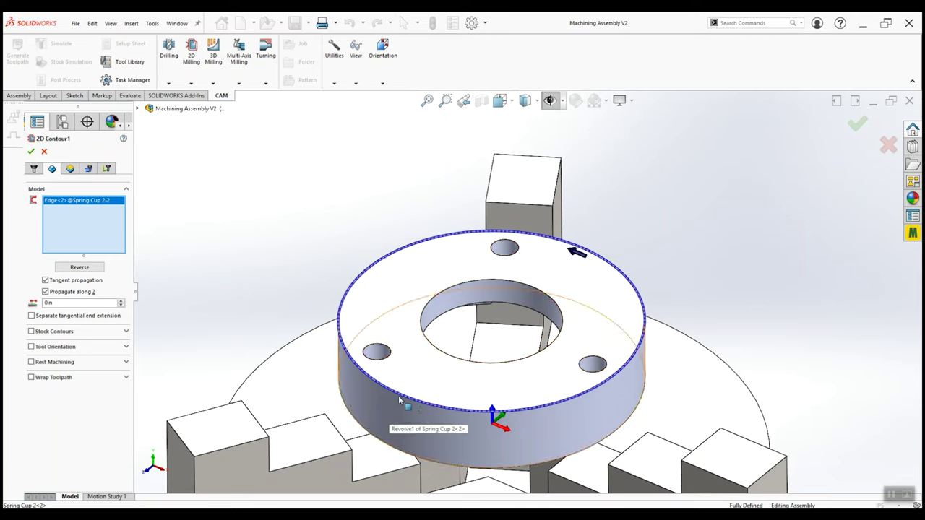
pyautogui.scroll(2, 578, 249)
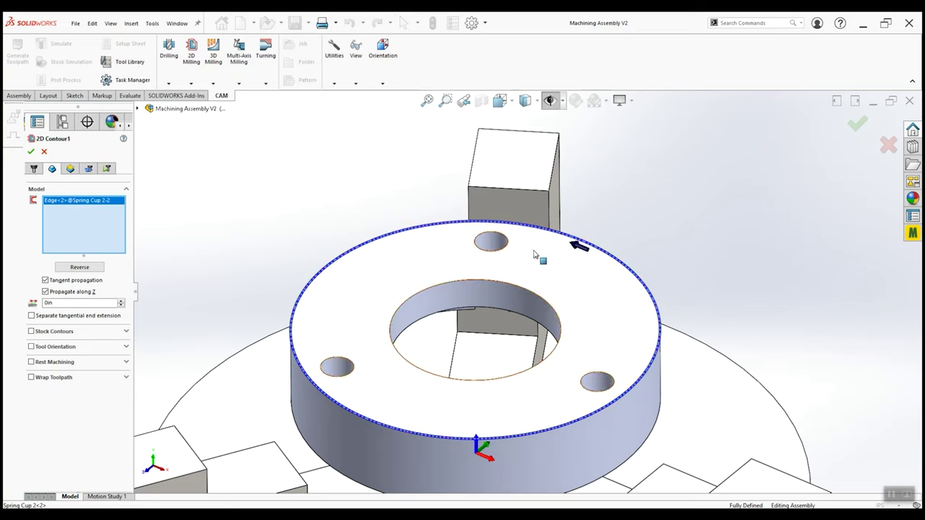
# Reverse the contour's cutting direction and create 2D Contour1
pyautogui.click(80, 267)
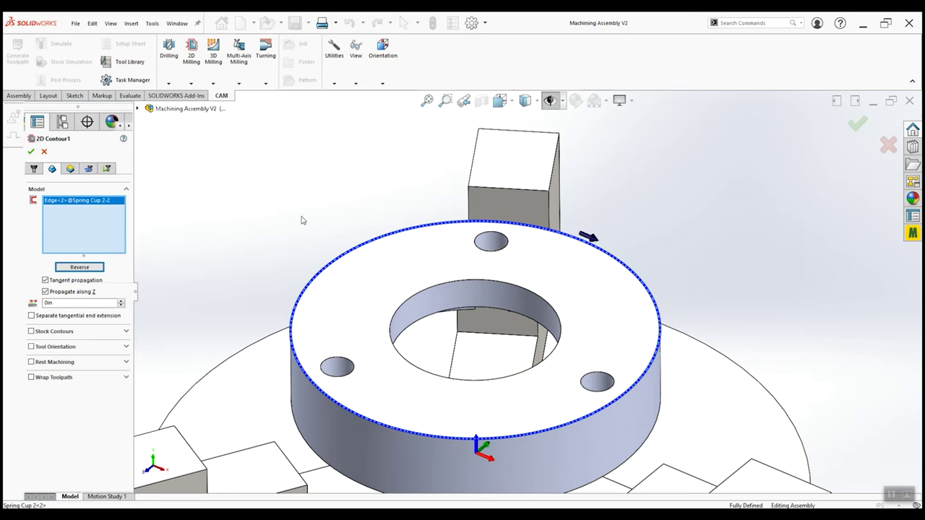
pyautogui.scroll(5, 484, 329)
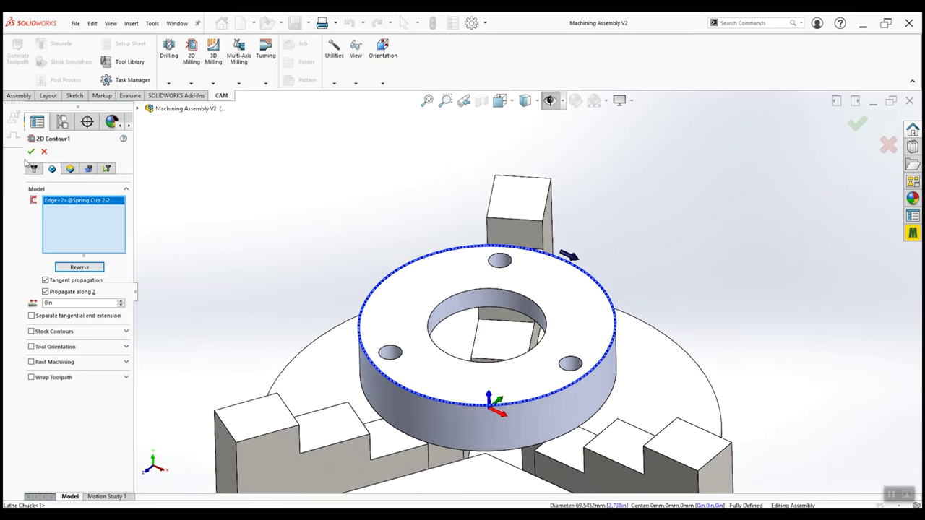
pyautogui.click(30, 151)
pyautogui.moveTo(433, 433); pyautogui.dragTo(443, 297, button='middle')
pyautogui.scroll(-4, 466, 337)
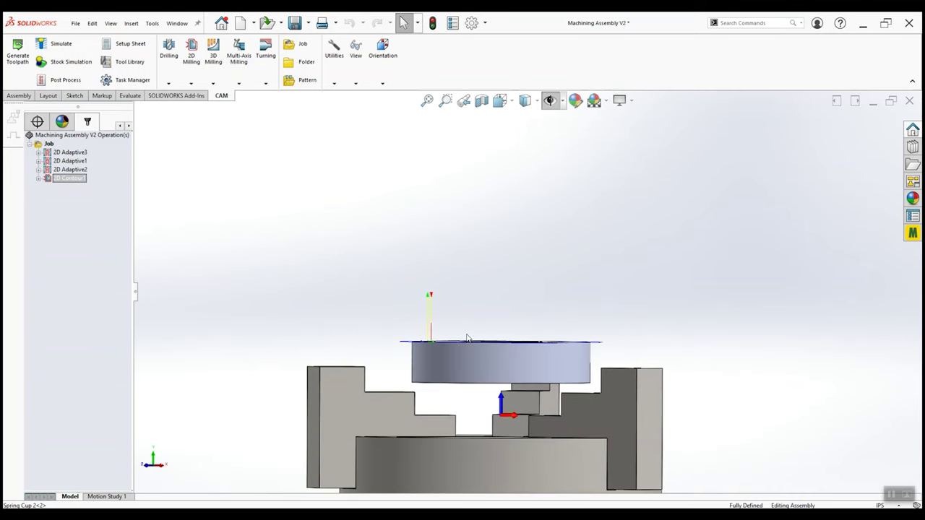
# Change 2D Contour1's bottom height reference to From Model Bottom
pyautogui.moveTo(466, 337); pyautogui.dragTo(419, 312, button='middle')
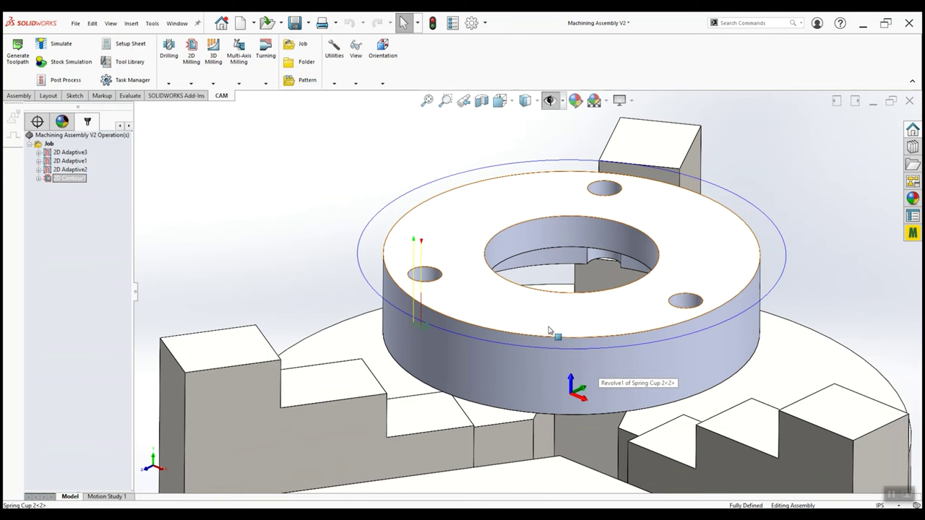
pyautogui.moveTo(511, 312)
pyautogui.mouseDown(button='middle')
pyautogui.moveTo(513, 234)
pyautogui.moveTo(515, 315)
pyautogui.mouseUp(button='middle')
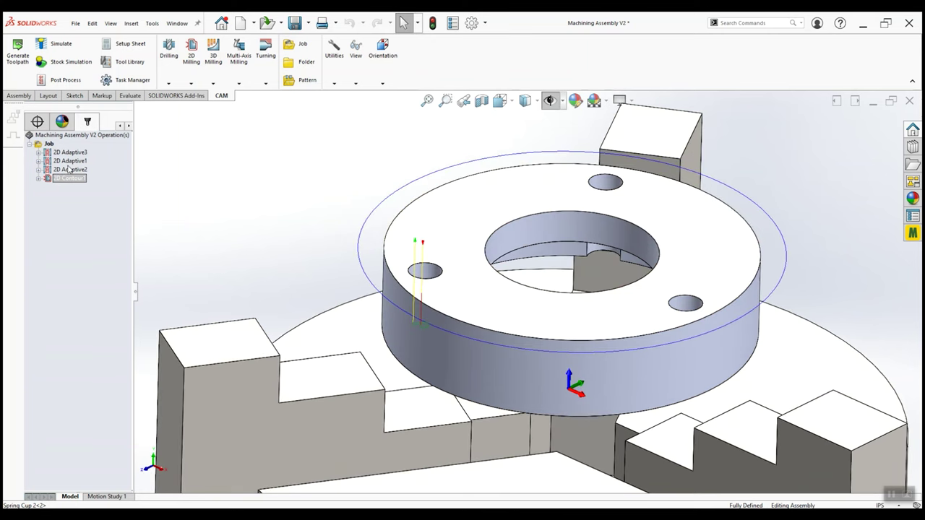
pyautogui.rightClick(70, 181)
pyautogui.click(81, 186)
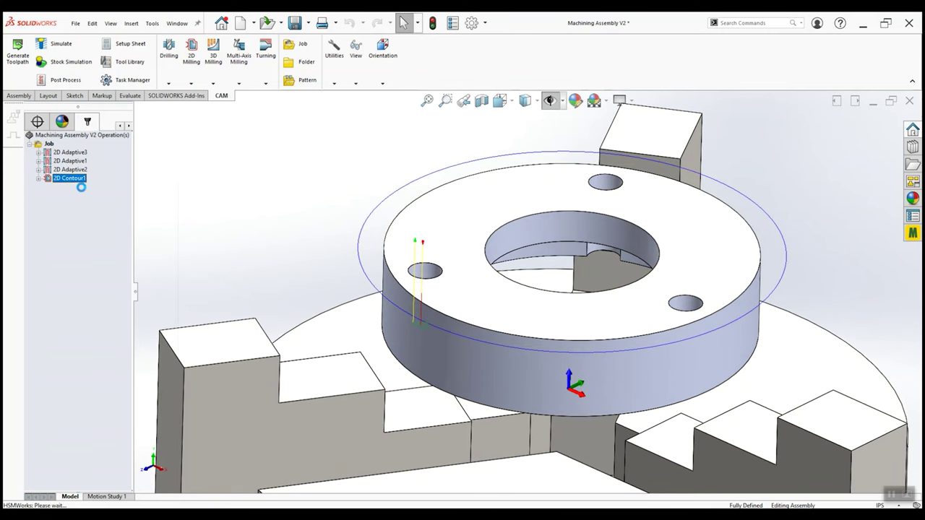
pyautogui.click(70, 170)
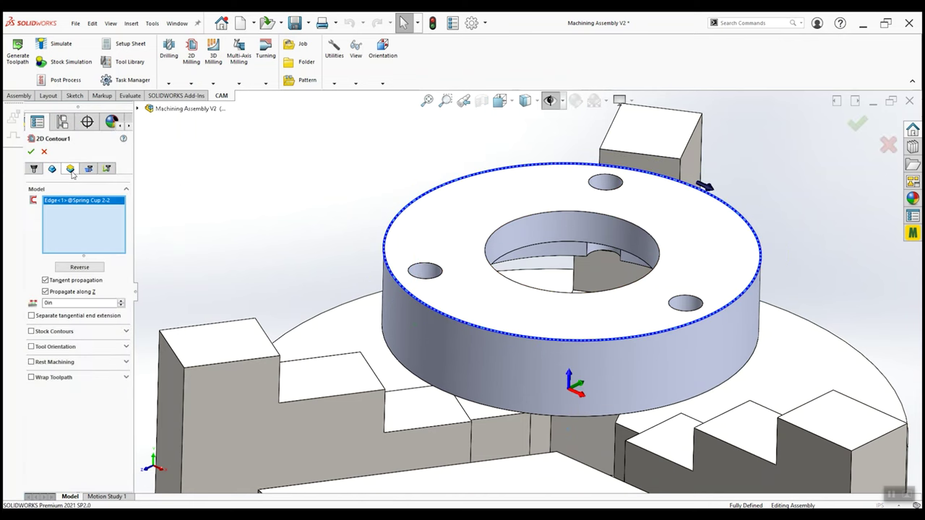
pyautogui.click(70, 169)
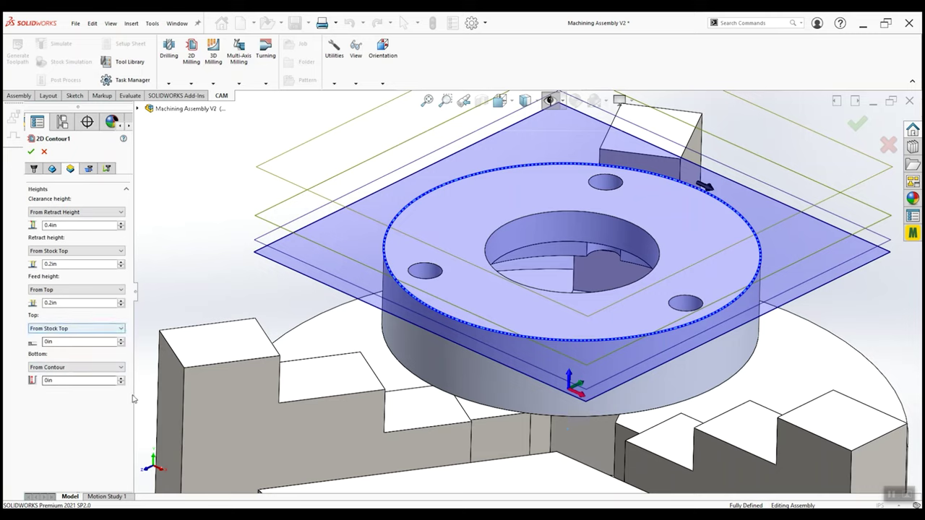
pyautogui.click(49, 368)
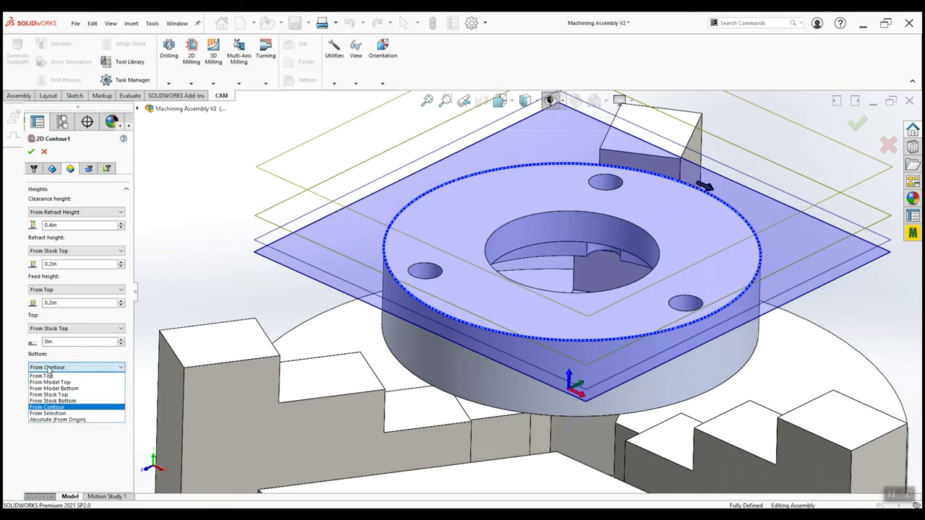
pyautogui.click(55, 389)
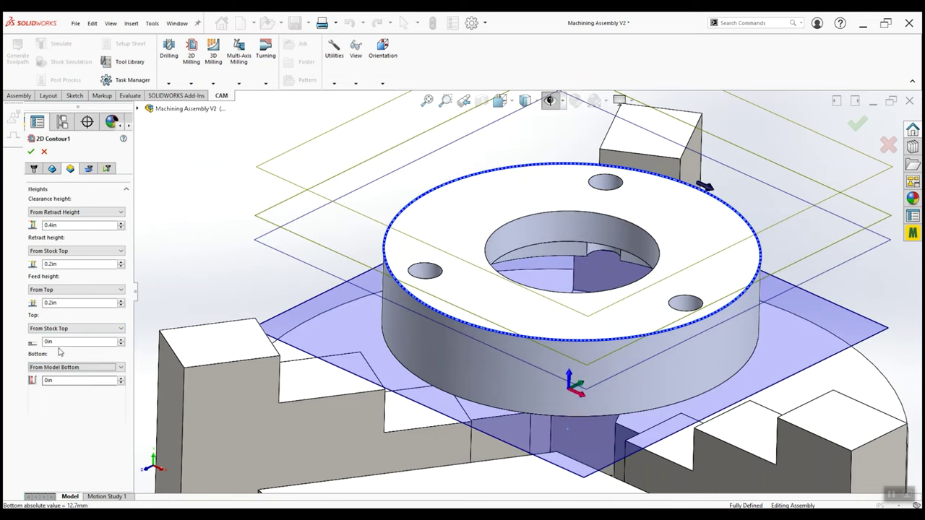
pyautogui.click(30, 152)
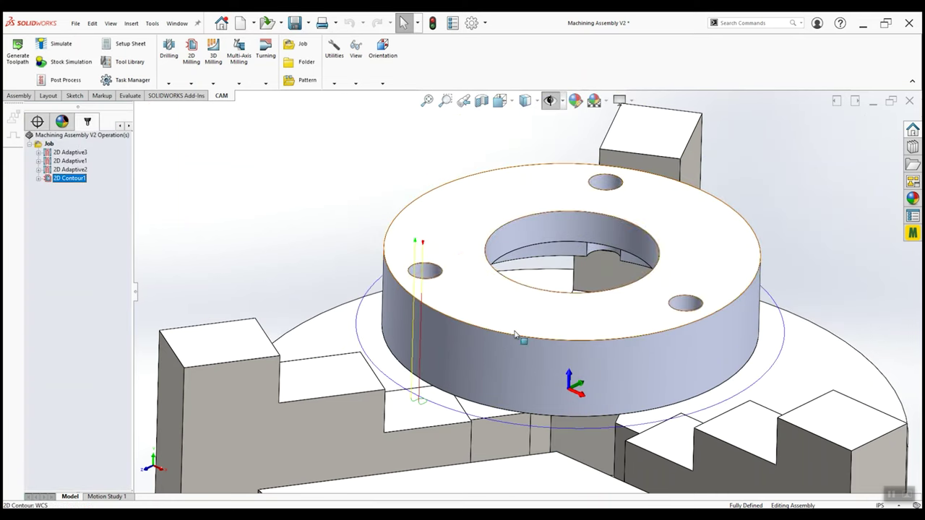
# View the cup from the front and select its lower edge to check the contour depth
pyautogui.moveTo(545, 343); pyautogui.dragTo(521, 407, button='middle')
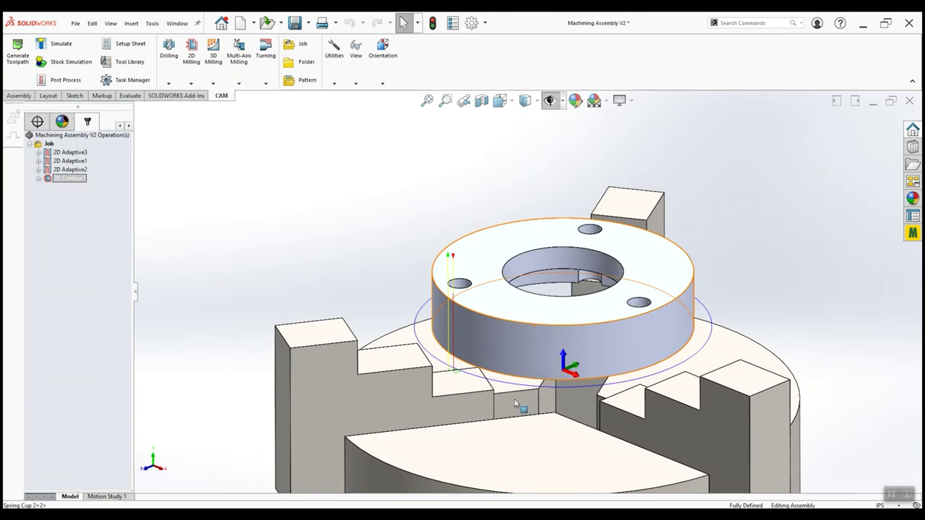
pyautogui.press('space')
pyautogui.click(498, 365)
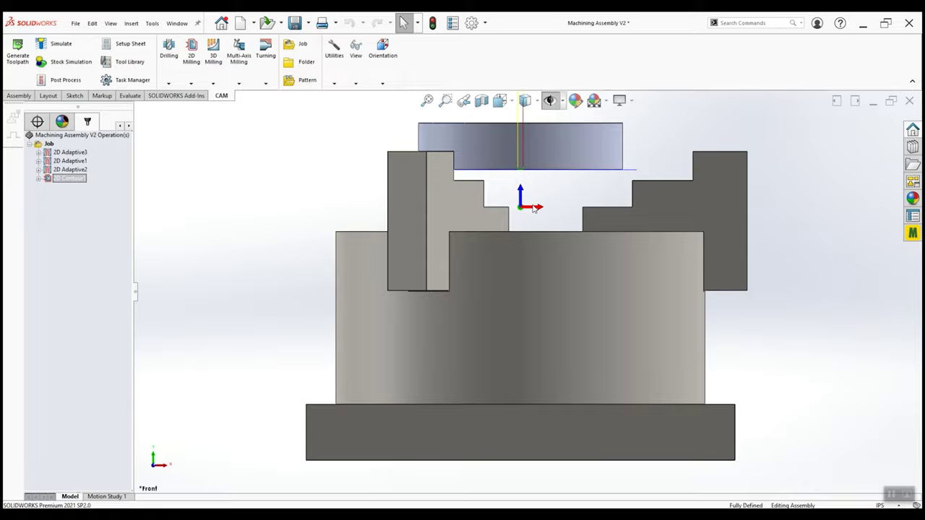
pyautogui.scroll(2, 555, 174)
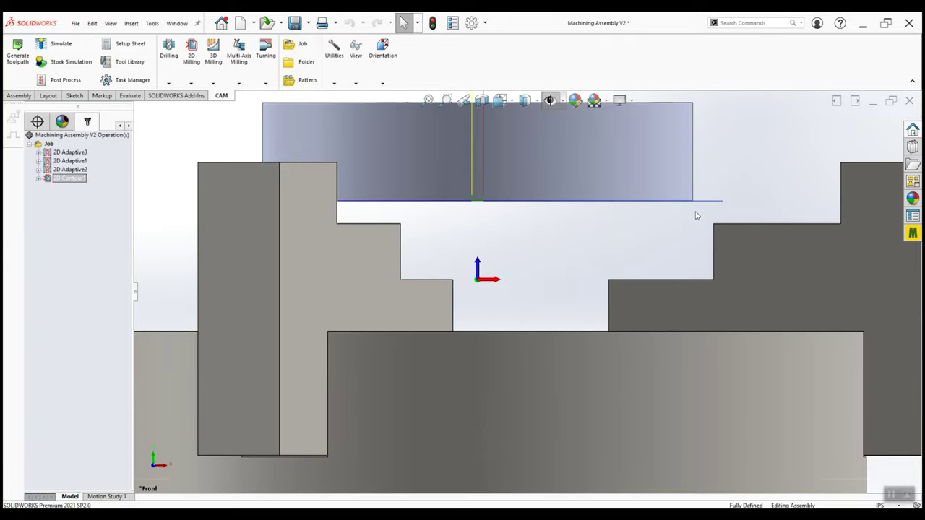
pyautogui.click(692, 200)
# Set 2D Contour1's bottom offset to -0.050 in and accept the operation
pyautogui.rightClick(61, 180)
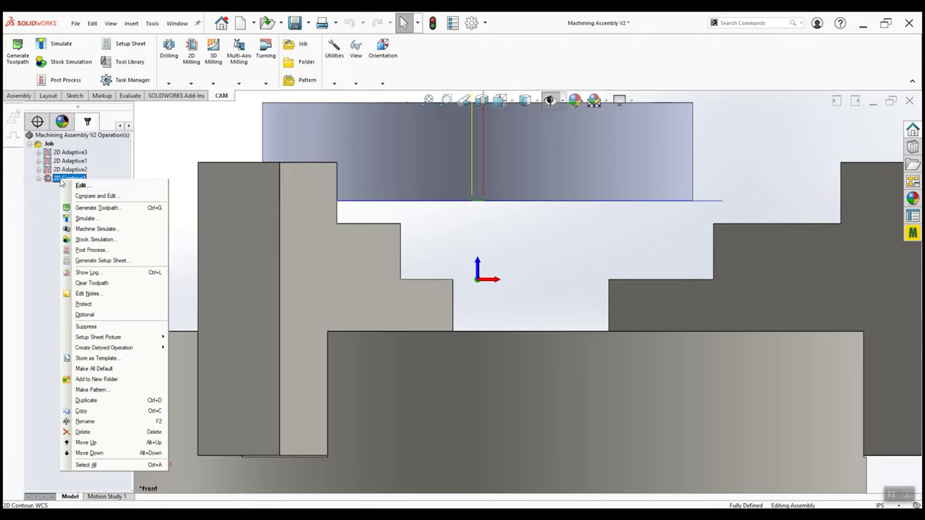
pyautogui.click(103, 185)
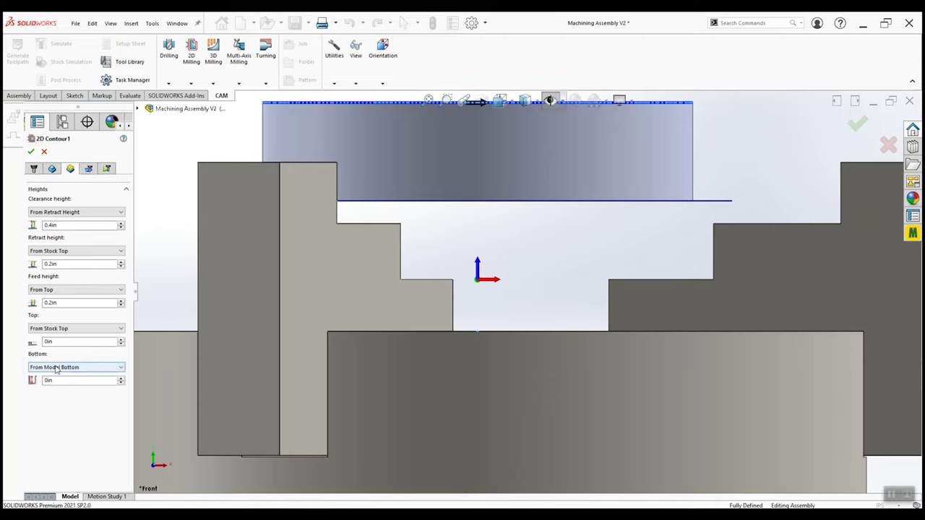
pyautogui.doubleClick(49, 380)
pyautogui.write('-0.050')
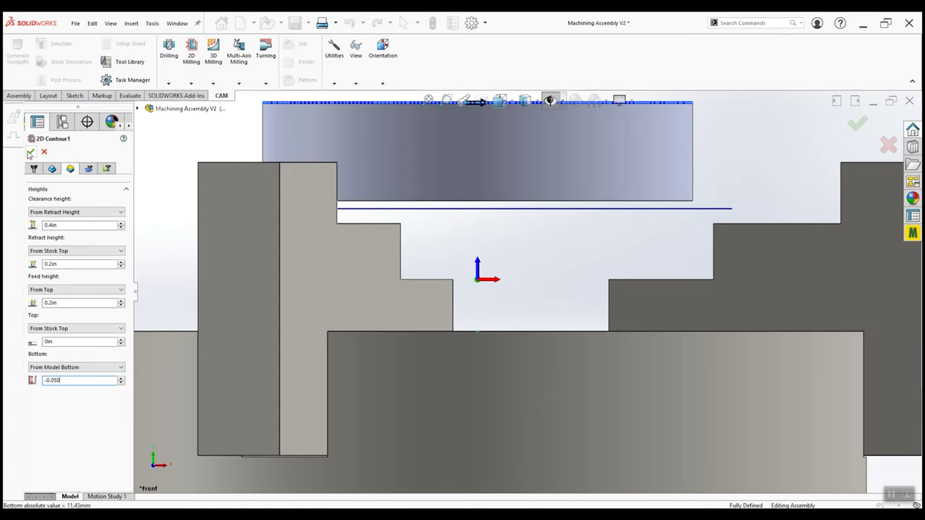
pyautogui.click(31, 152)
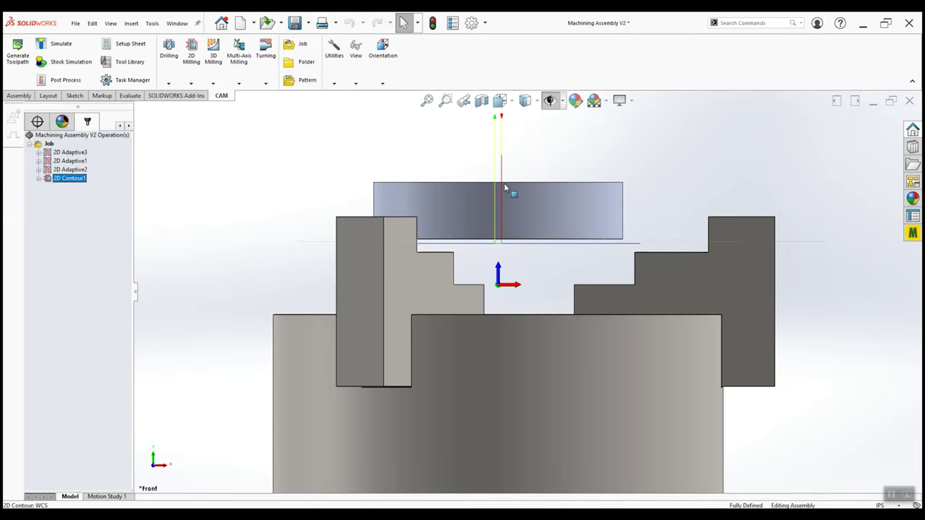
pyautogui.moveTo(503, 187); pyautogui.dragTo(506, 217, button='middle')
pyautogui.scroll(-3, 492, 354)
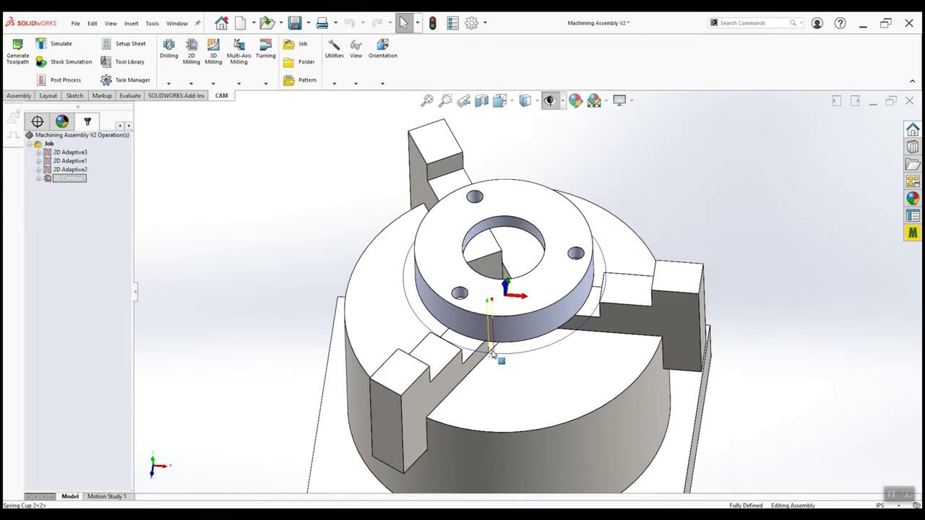
# Enter a 0.050 in finishing overlap in 2D Contour1 and accept the operation
pyautogui.scroll(-5, 492, 352)
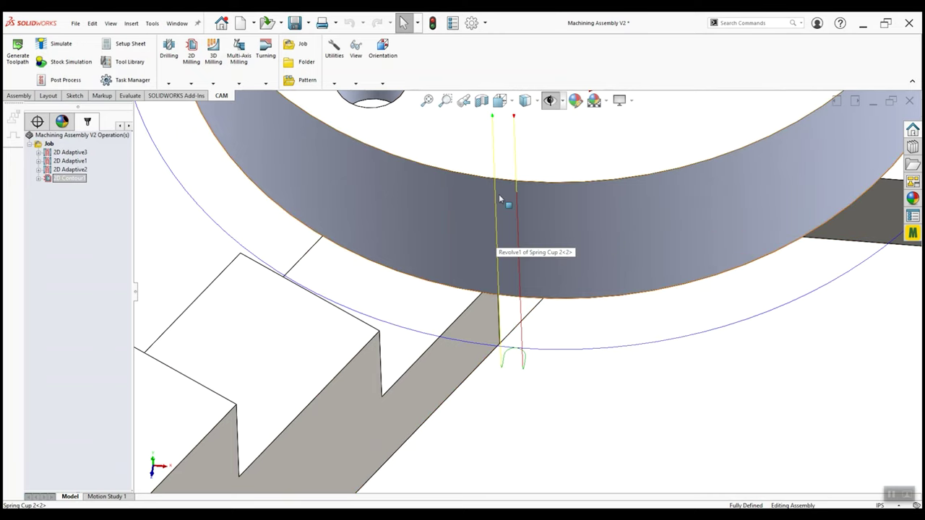
pyautogui.scroll(-5, 535, 347)
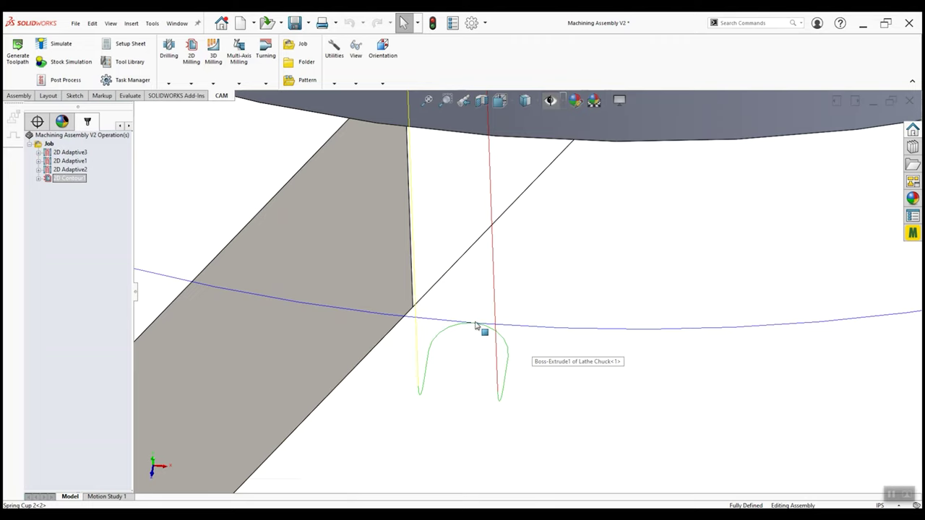
pyautogui.scroll(5, 475, 326)
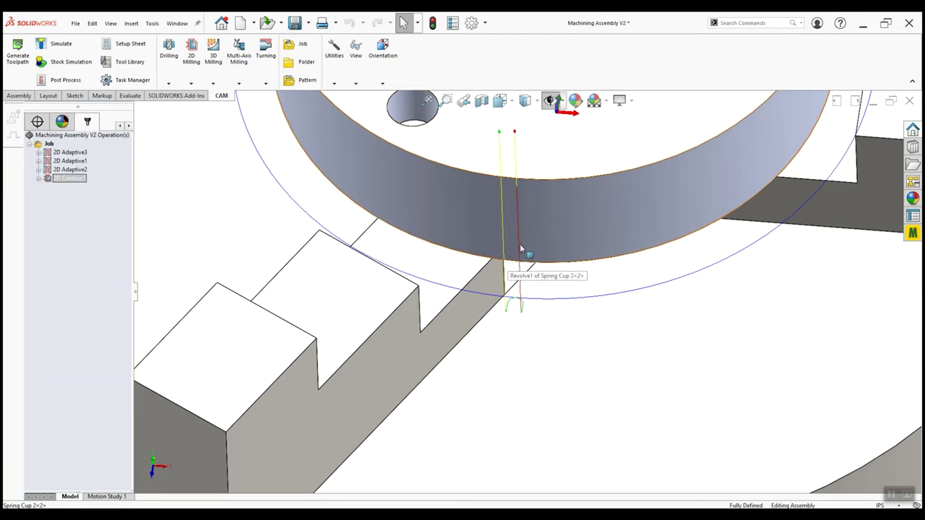
pyautogui.rightClick(74, 179)
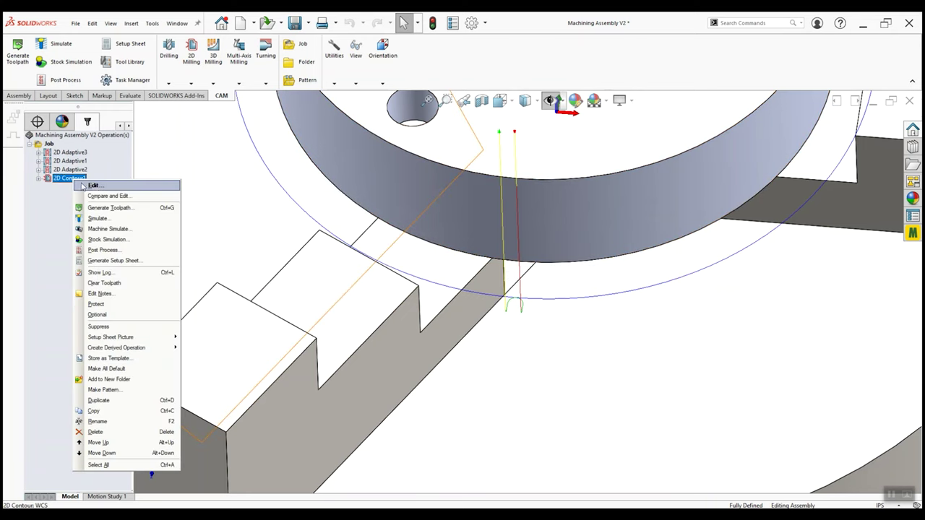
pyautogui.click(95, 187)
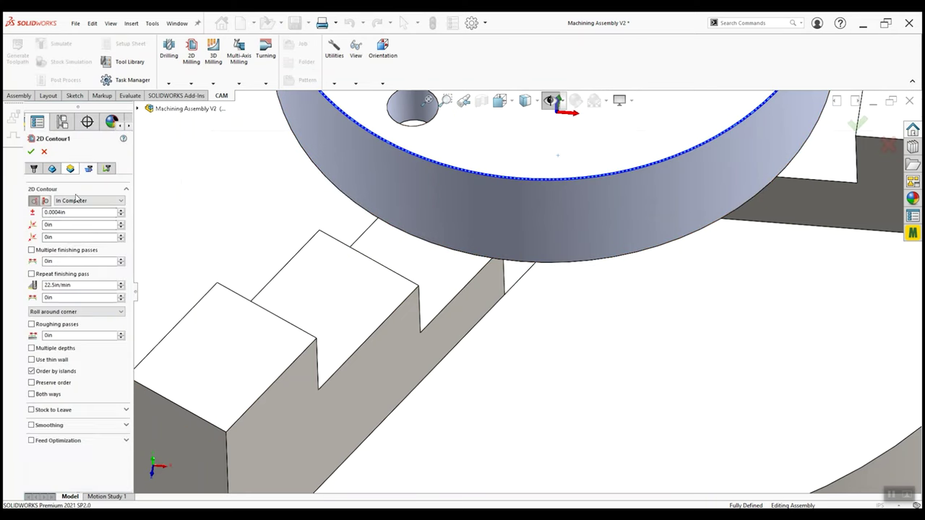
pyautogui.moveTo(62, 261)
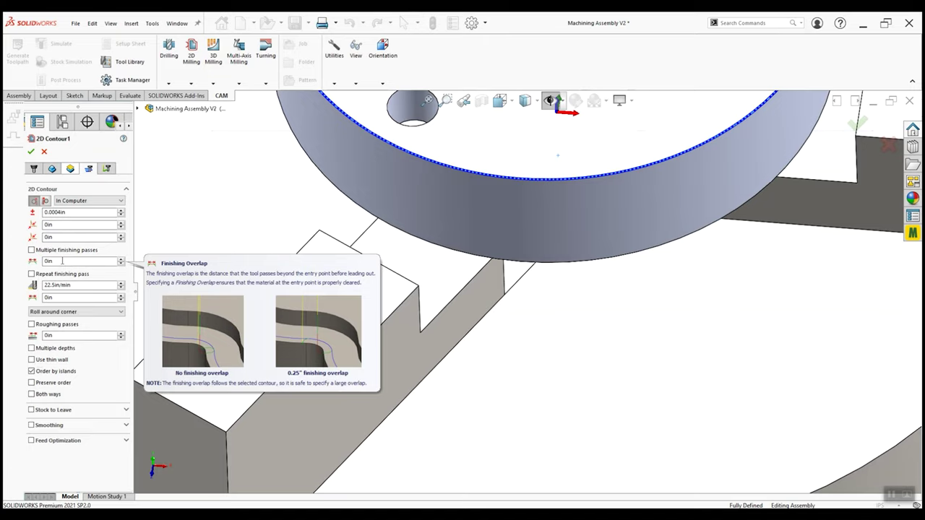
pyautogui.moveTo(62, 260); pyautogui.dragTo(23, 262)
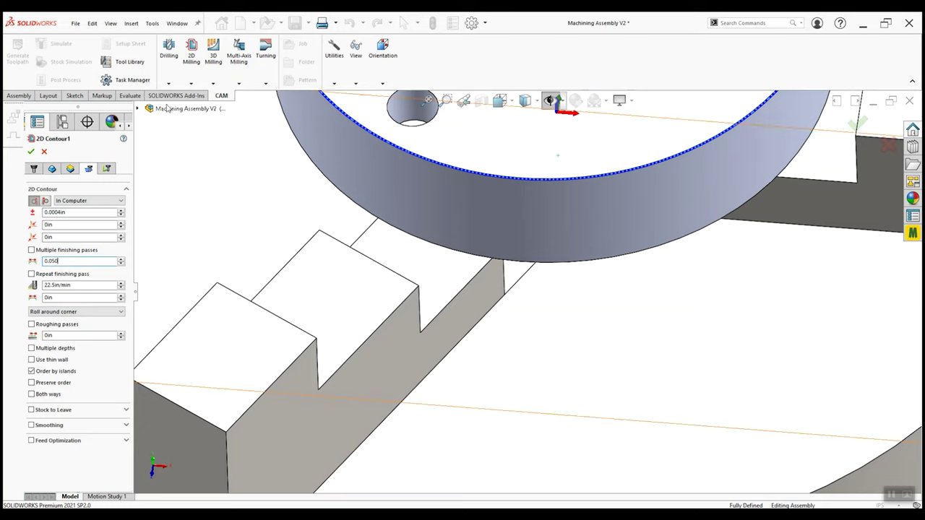
pyautogui.click(31, 152)
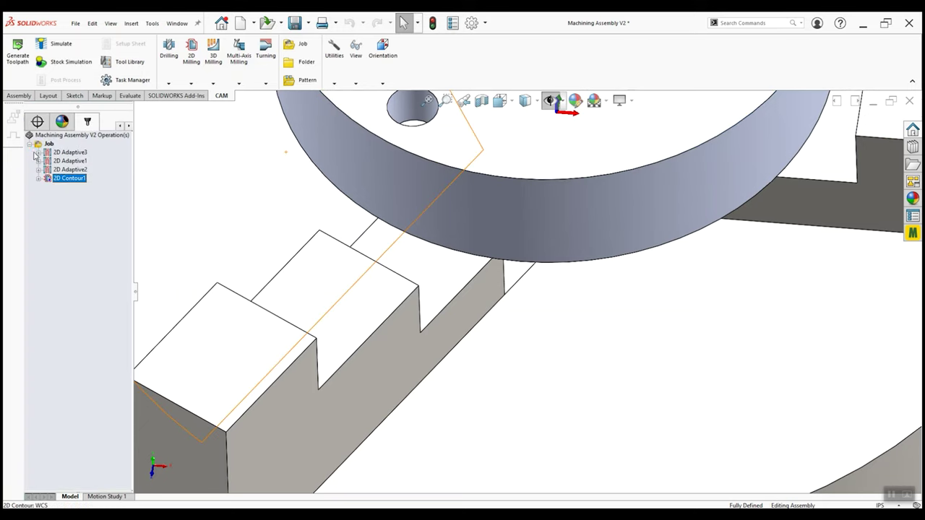
# Zoom and orbit around the cup and chuck to inspect the contour toolpath
pyautogui.scroll(3, 533, 307)
pyautogui.scroll(-3, 515, 307)
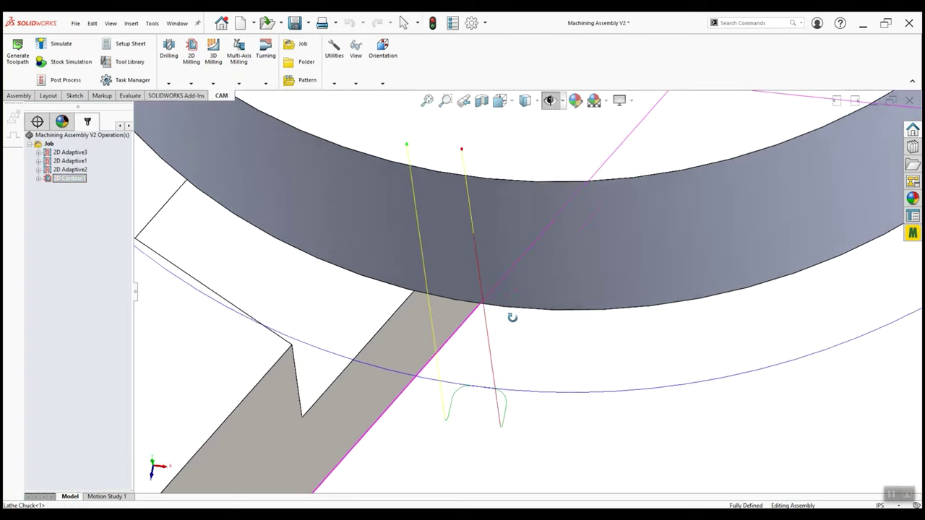
pyautogui.scroll(-5, 538, 281)
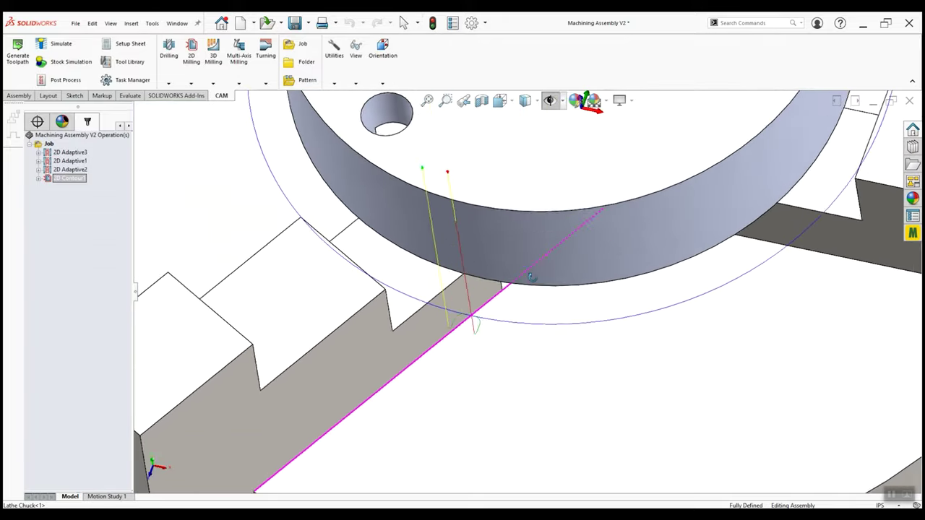
pyautogui.scroll(5, 489, 322)
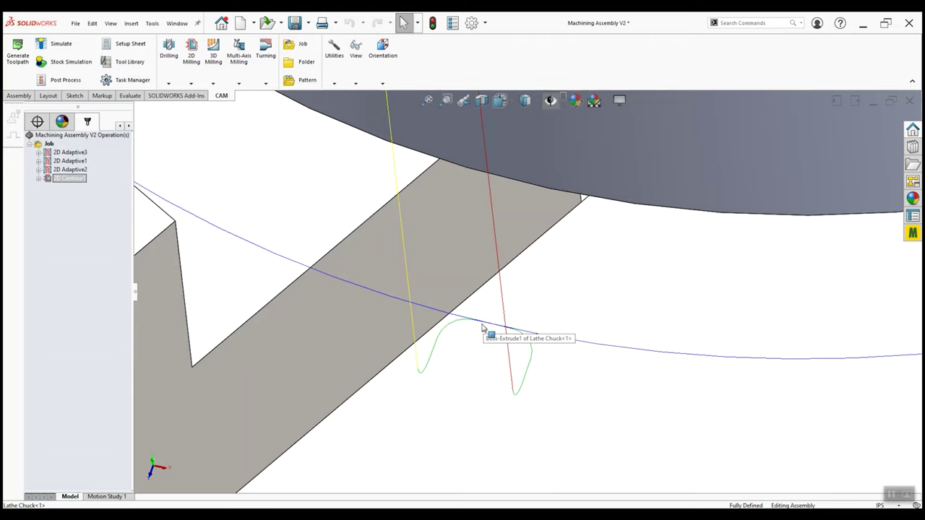
pyautogui.scroll(2, 508, 331)
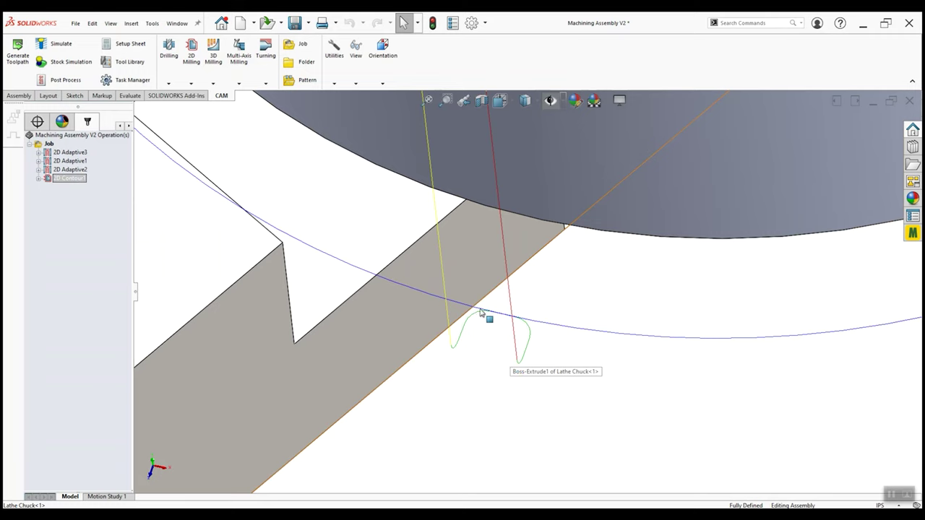
pyautogui.scroll(5, 440, 363)
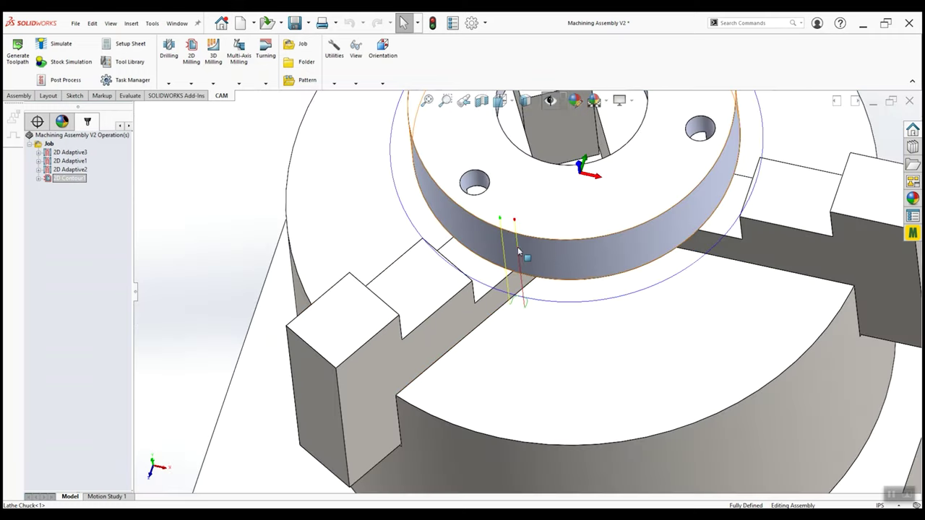
pyautogui.scroll(3, 560, 226)
pyautogui.scroll(-5, 560, 226)
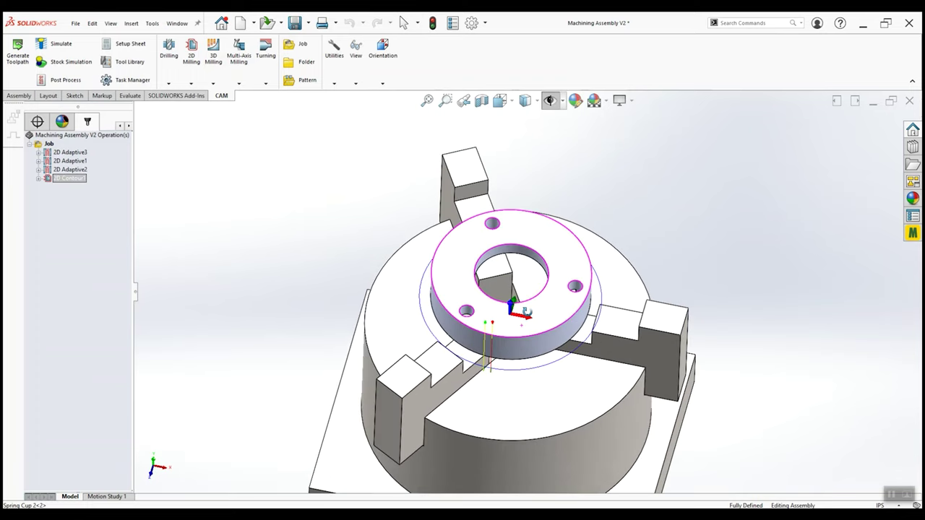
pyautogui.moveTo(325, 231); pyautogui.dragTo(344, 201, button='middle')
pyautogui.moveTo(330, 203); pyautogui.dragTo(349, 289, button='middle')
pyautogui.moveTo(404, 362)
pyautogui.mouseDown(button='middle')
pyautogui.moveTo(426, 386)
pyautogui.moveTo(420, 353)
pyautogui.moveTo(393, 371)
pyautogui.moveTo(397, 390)
pyautogui.moveTo(415, 377)
pyautogui.moveTo(412, 366)
pyautogui.mouseUp(button='middle')
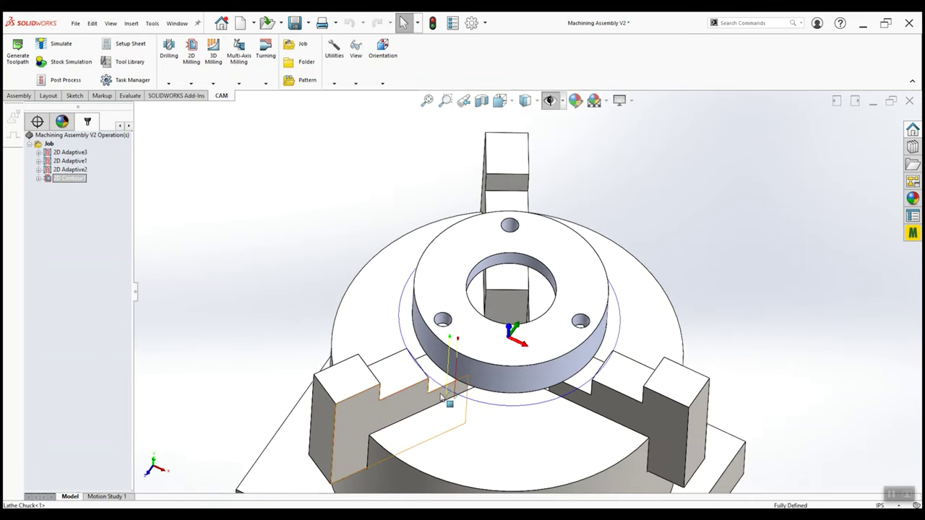
pyautogui.scroll(-4, 478, 383)
# Set Point1@Sketch4 as 2D Contour1's entry position and check the regenerated lead-in
pyautogui.rightClick(55, 180)
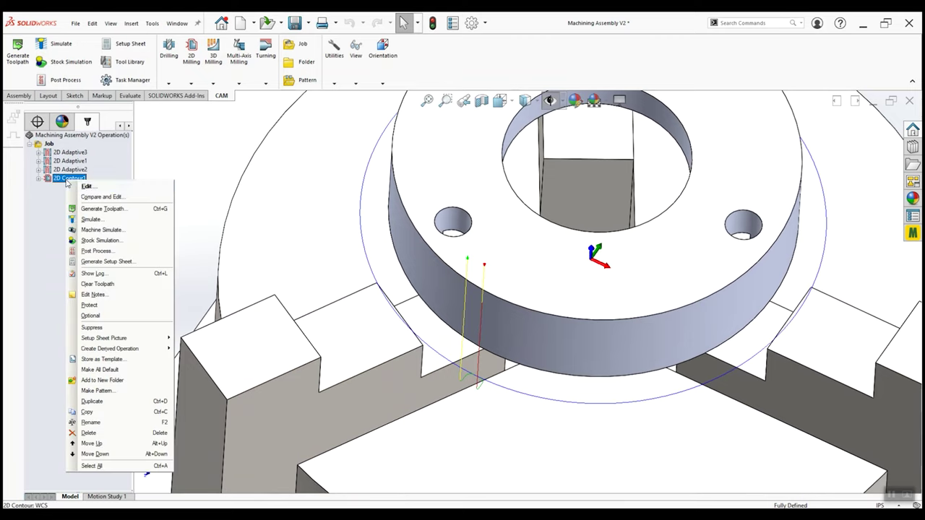
pyautogui.click(84, 190)
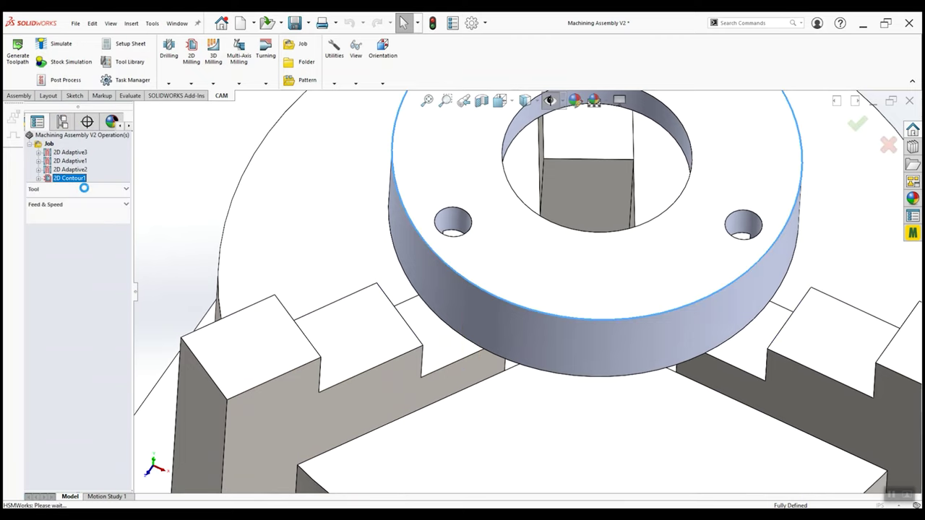
pyautogui.click(106, 168)
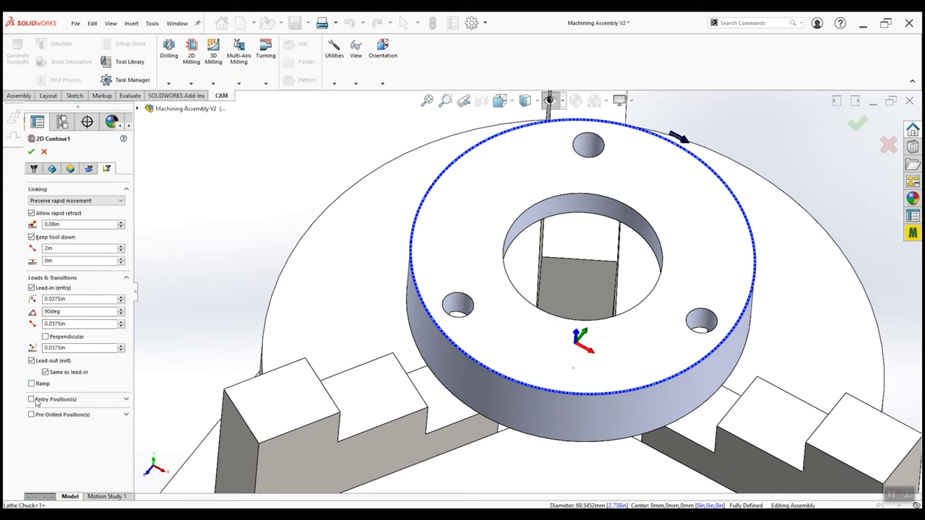
pyautogui.click(31, 400)
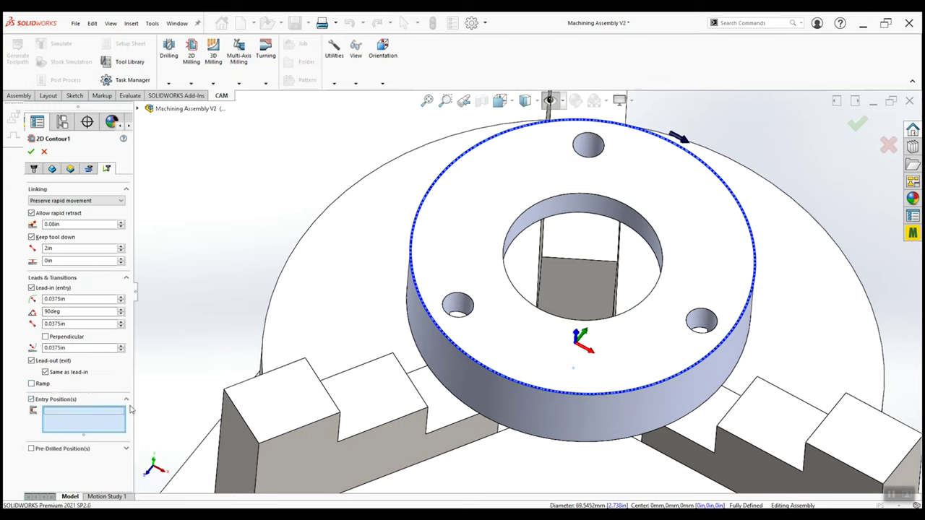
pyautogui.click(437, 181)
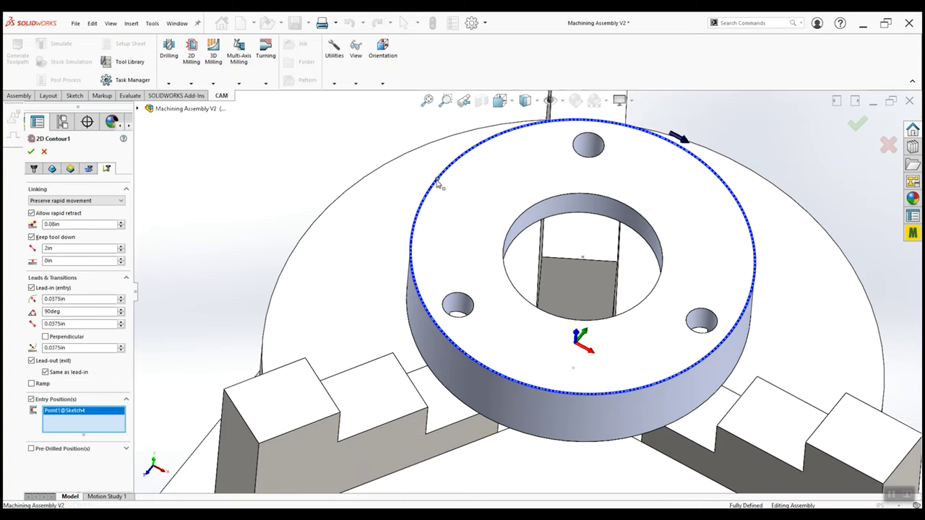
pyautogui.click(30, 152)
pyautogui.moveTo(462, 310); pyautogui.dragTo(506, 311, button='middle')
pyautogui.scroll(-6, 327, 286)
pyautogui.scroll(5, 326, 286)
pyautogui.scroll(-3, 568, 303)
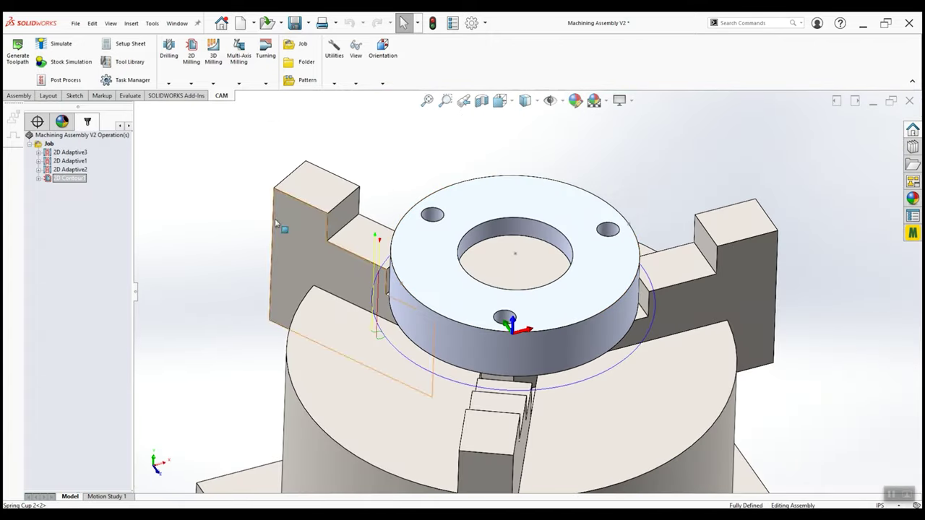
pyautogui.click(190, 85)
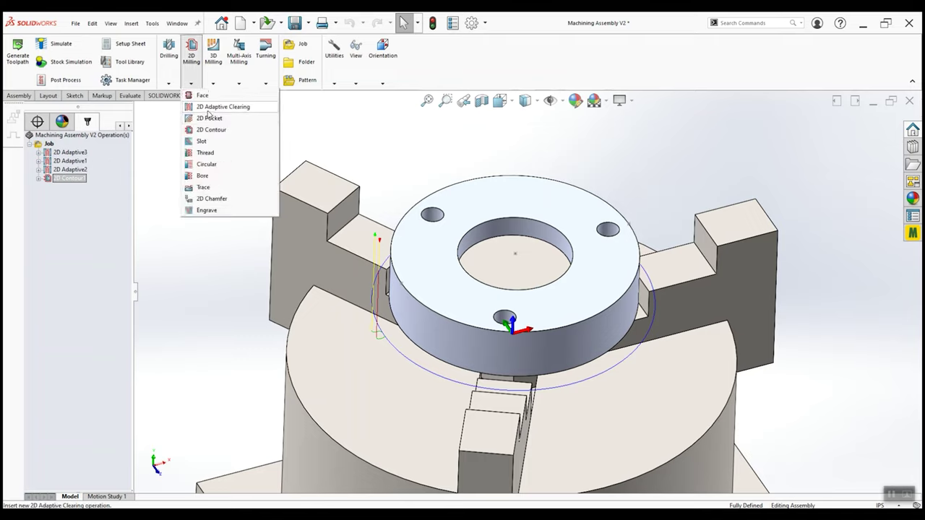
# Add a new 2D contour on the bore's inner circular edge
pyautogui.click(211, 130)
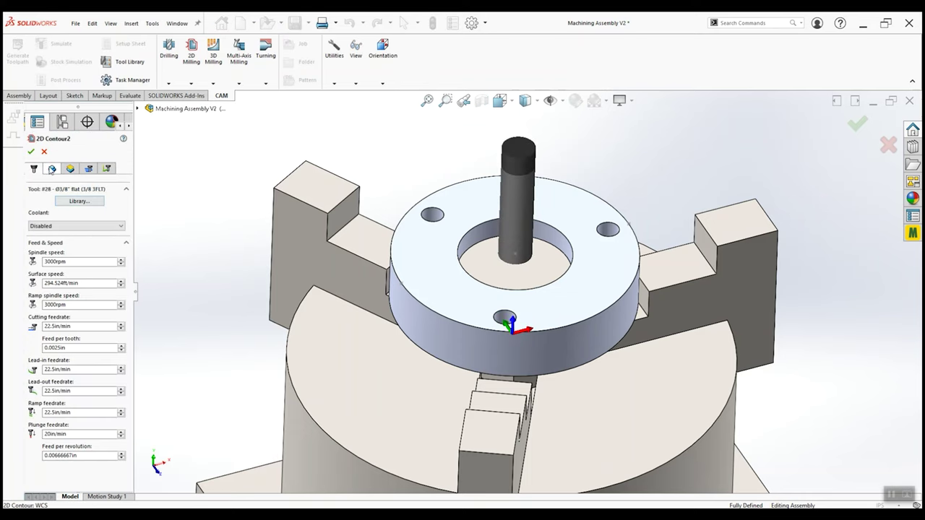
pyautogui.click(51, 168)
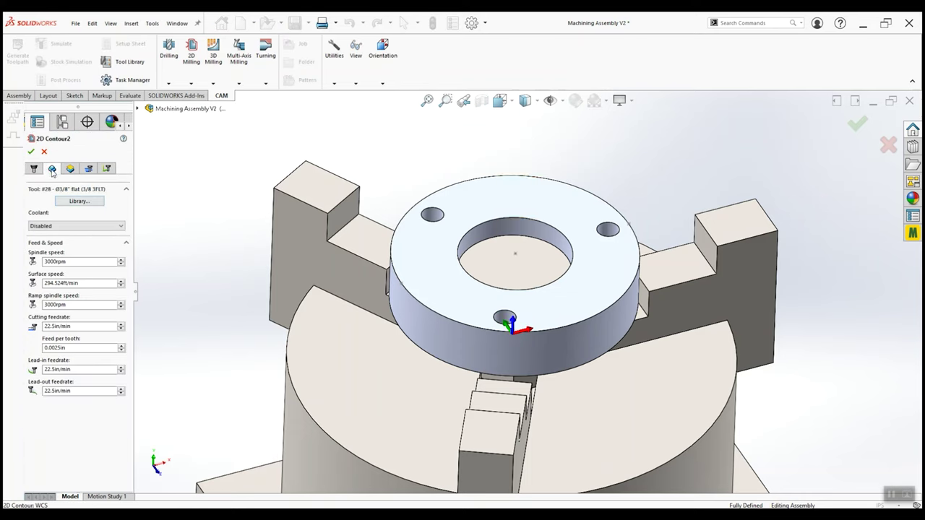
pyautogui.click(540, 225)
pyautogui.scroll(-3, 529, 227)
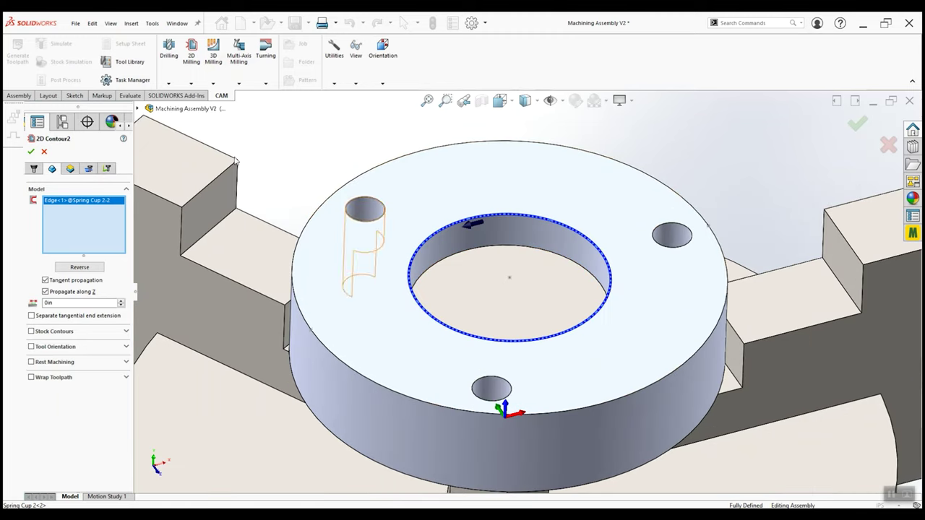
# Set the contour's top to From Model Top and its bottom to From Selection
pyautogui.click(67, 169)
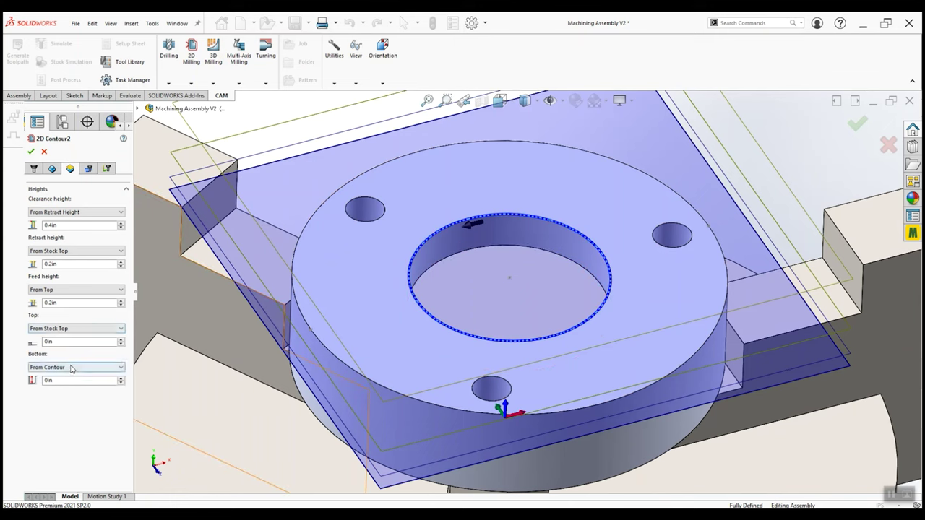
pyautogui.click(64, 330)
pyautogui.click(65, 347)
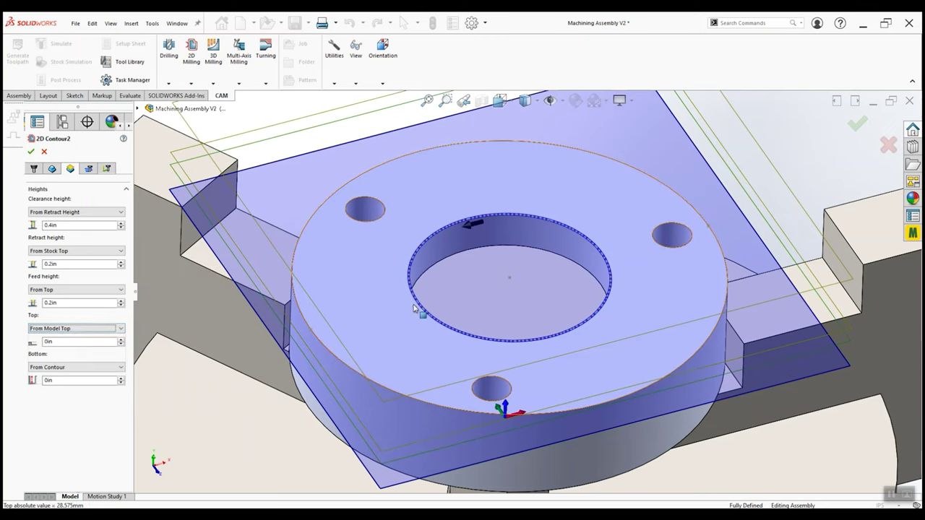
pyautogui.click(66, 369)
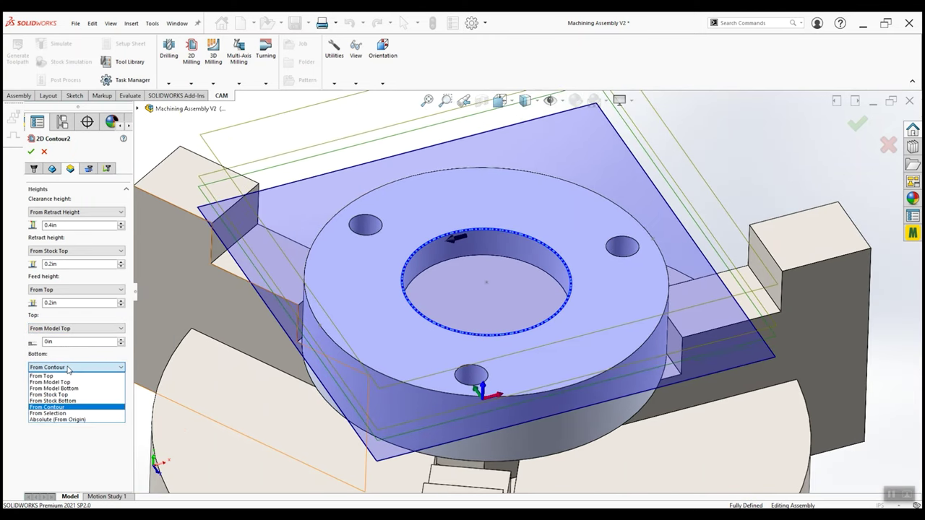
pyautogui.click(47, 413)
# Pick the bottom-height face, set a -0.050 in bottom offset, and accept 2D Contour2
pyautogui.moveTo(520, 462); pyautogui.dragTo(448, 253, button='middle')
pyautogui.click(613, 461)
pyautogui.scroll(3, 428, 237)
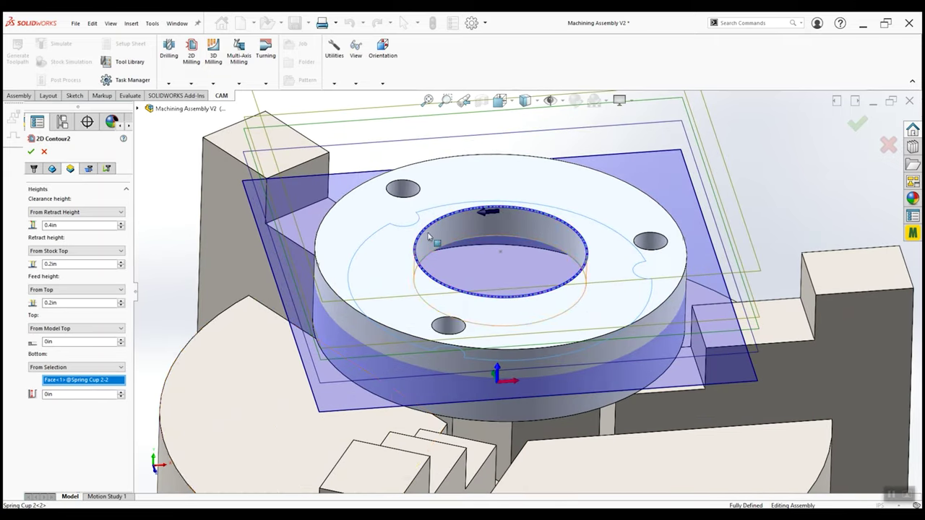
pyautogui.moveTo(60, 393); pyautogui.dragTo(36, 393)
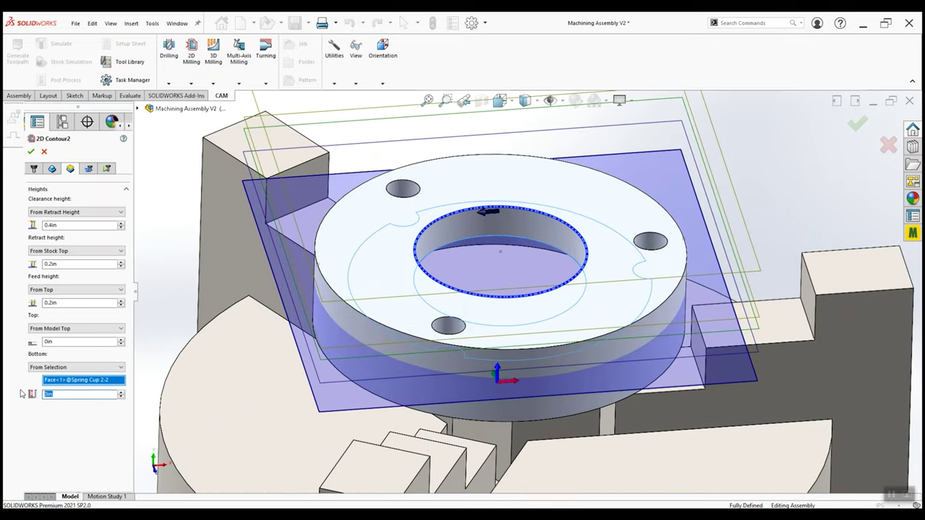
pyautogui.write('-0.050')
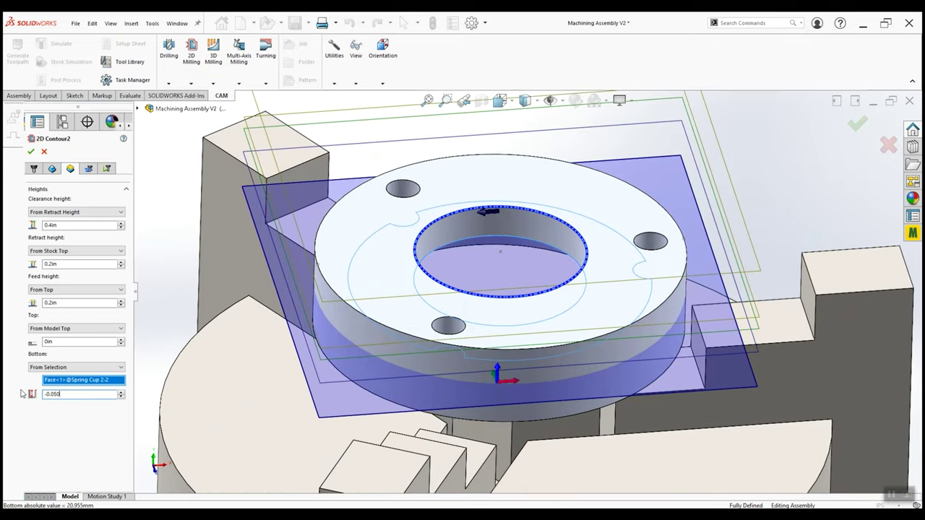
pyautogui.press('Return')
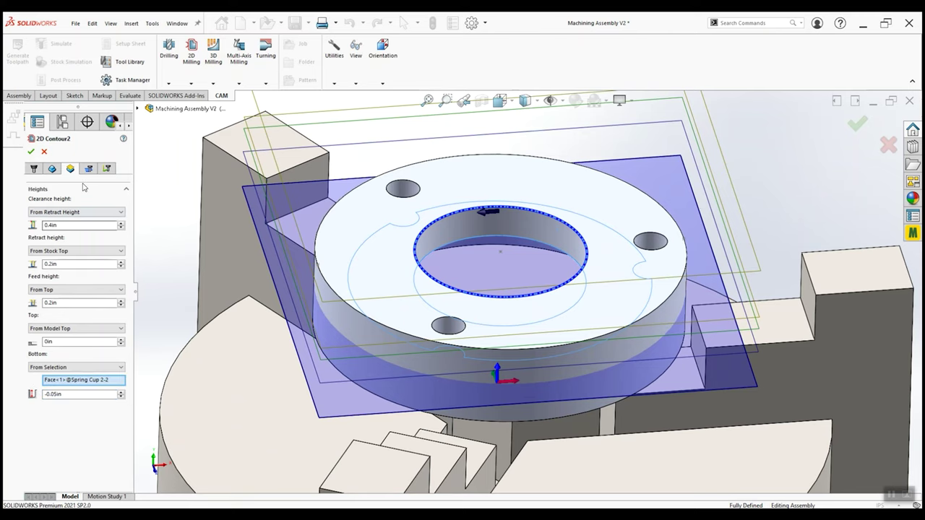
pyautogui.click(88, 169)
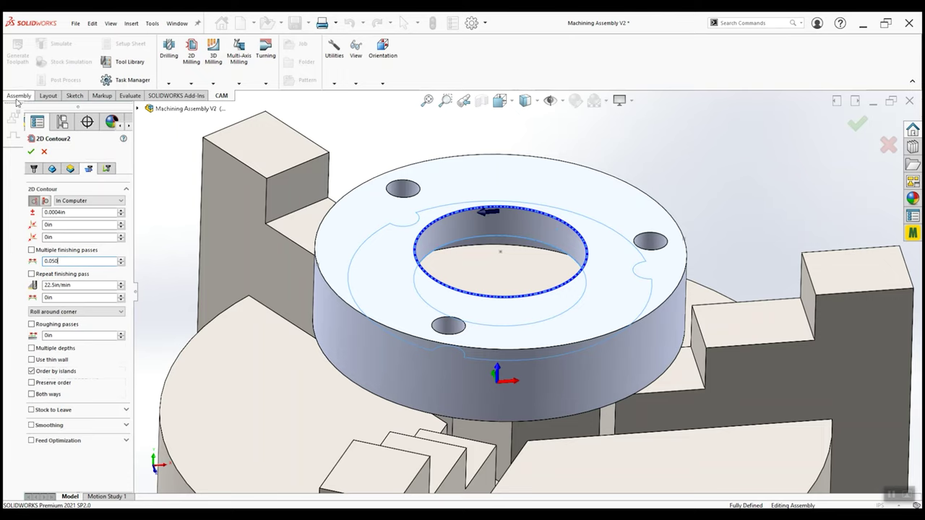
pyautogui.click(31, 152)
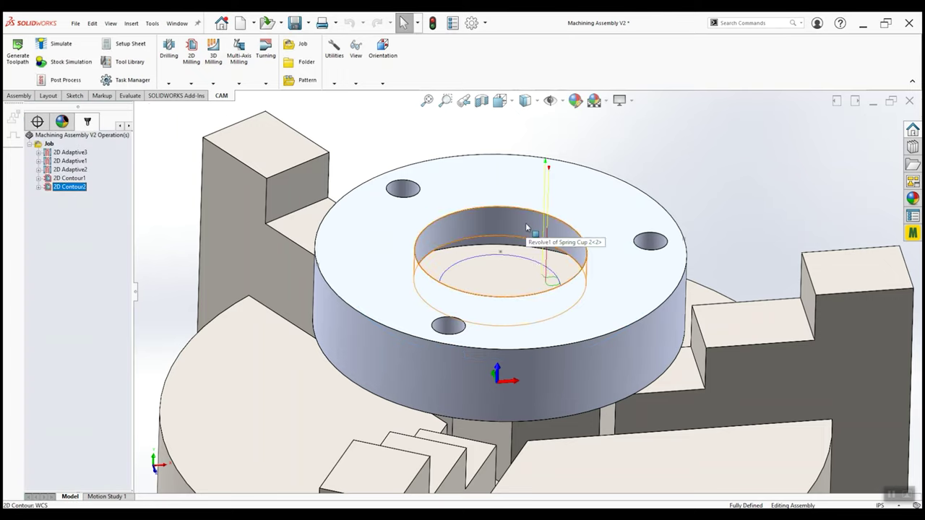
pyautogui.scroll(-3, 539, 278)
pyautogui.scroll(3, 556, 307)
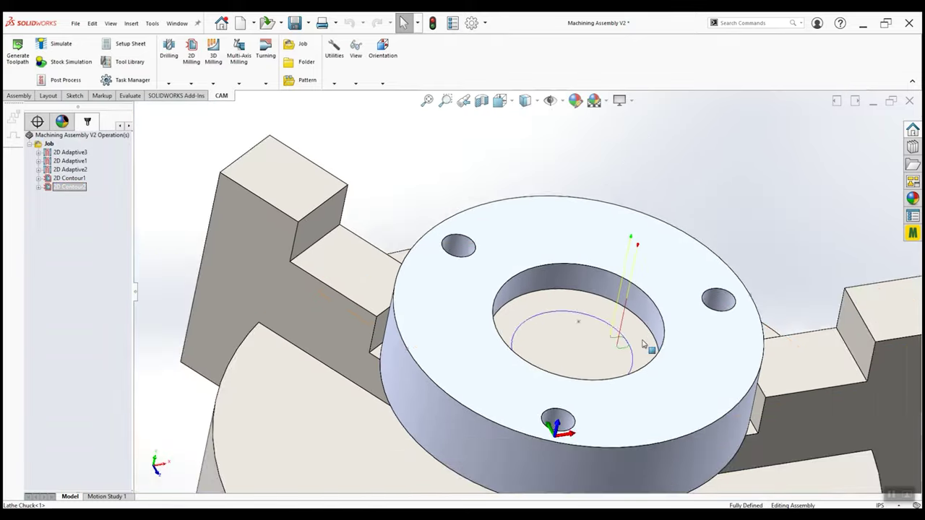
pyautogui.scroll(-6, 578, 318)
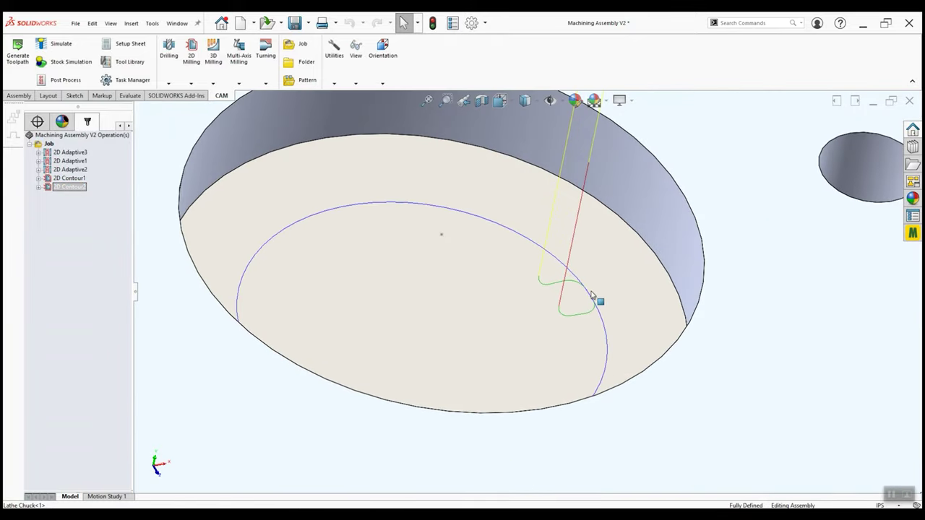
pyautogui.scroll(5, 578, 302)
pyautogui.moveTo(454, 388); pyautogui.dragTo(499, 293, button='middle')
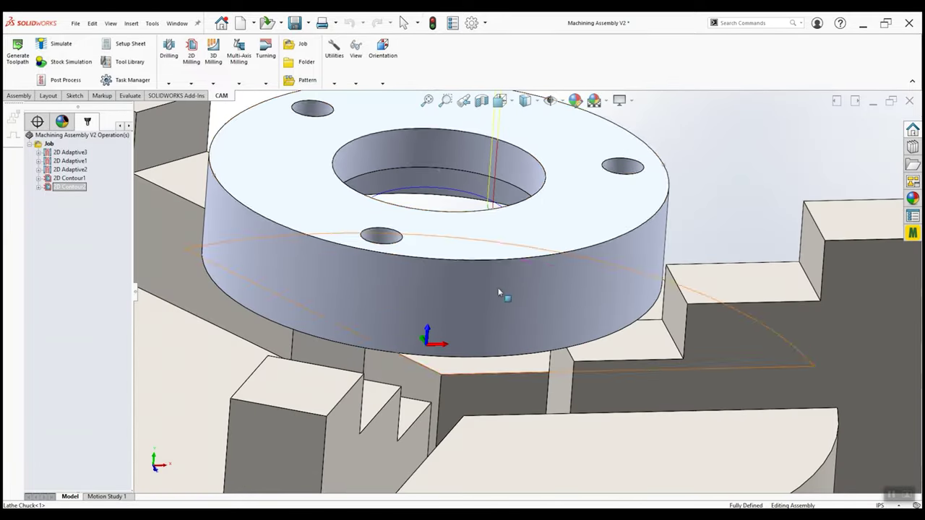
pyautogui.click(481, 100)
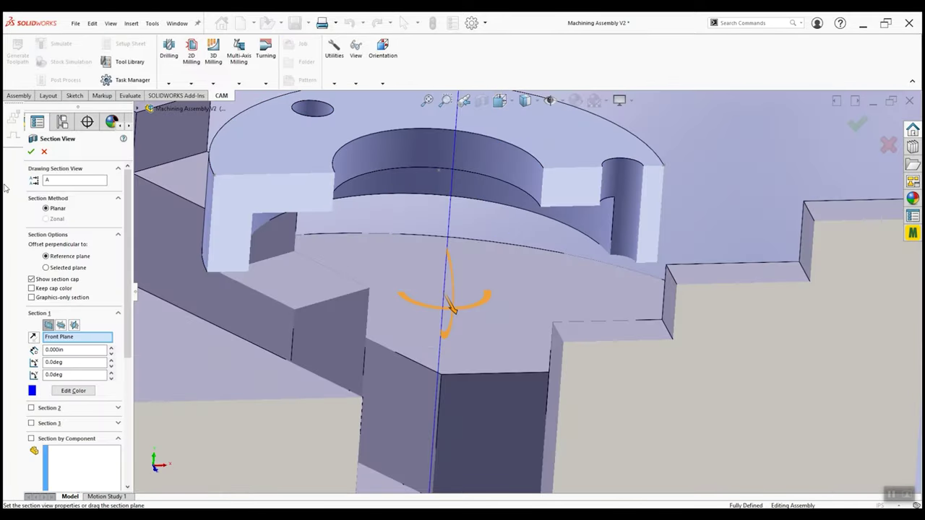
pyautogui.click(31, 151)
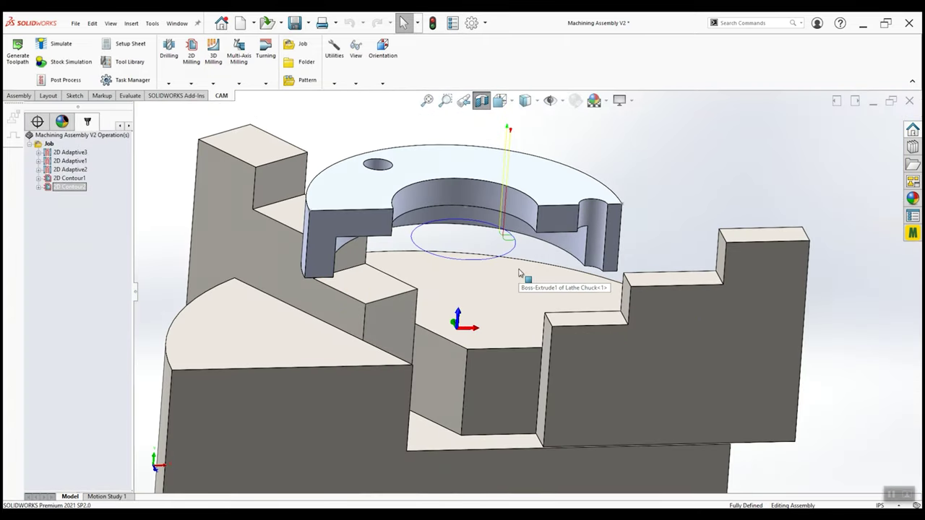
pyautogui.press('space')
pyautogui.click(263, 144)
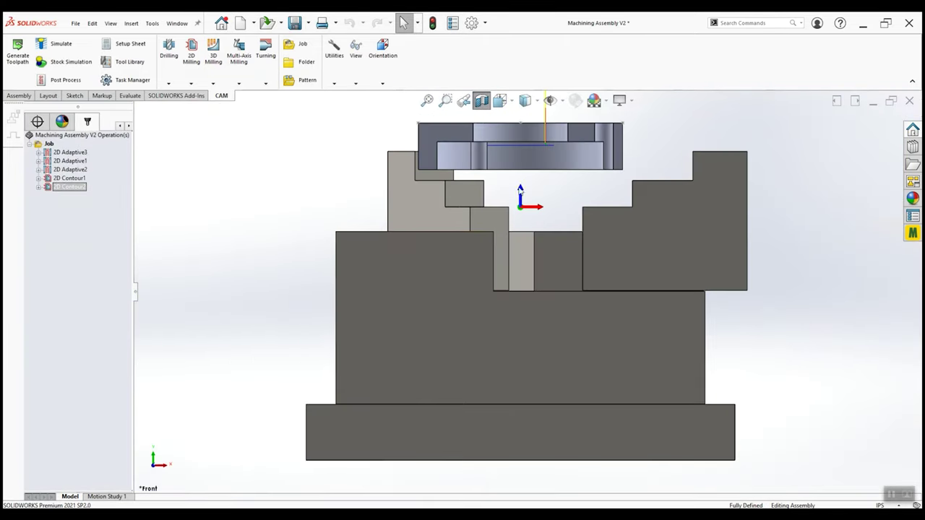
pyautogui.scroll(-3, 531, 152)
pyautogui.scroll(3, 530, 151)
pyautogui.hotkey('ctrl', '7')
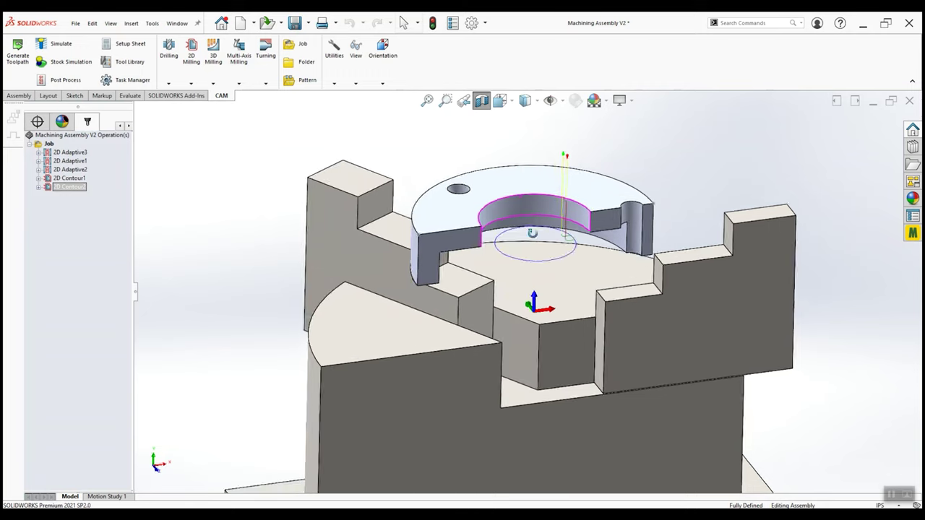
pyautogui.click(482, 101)
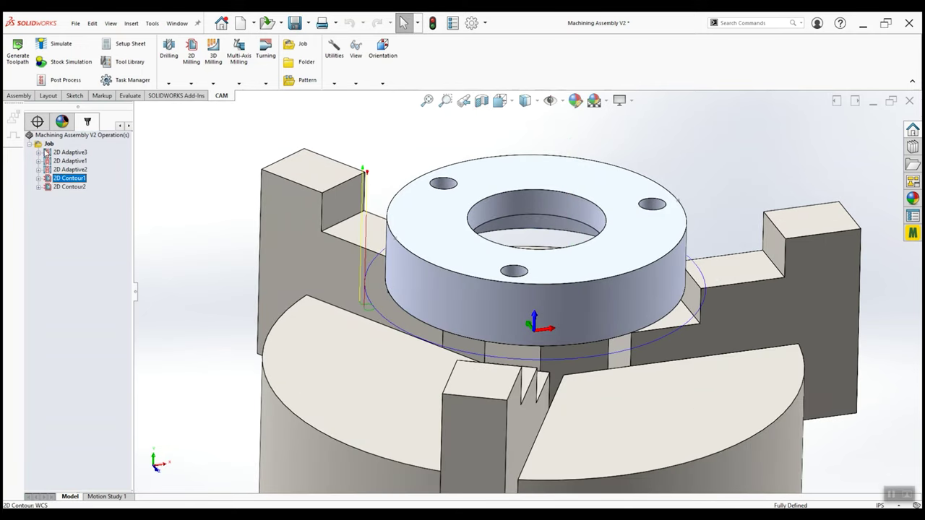
pyautogui.click(47, 145)
pyautogui.click(61, 64)
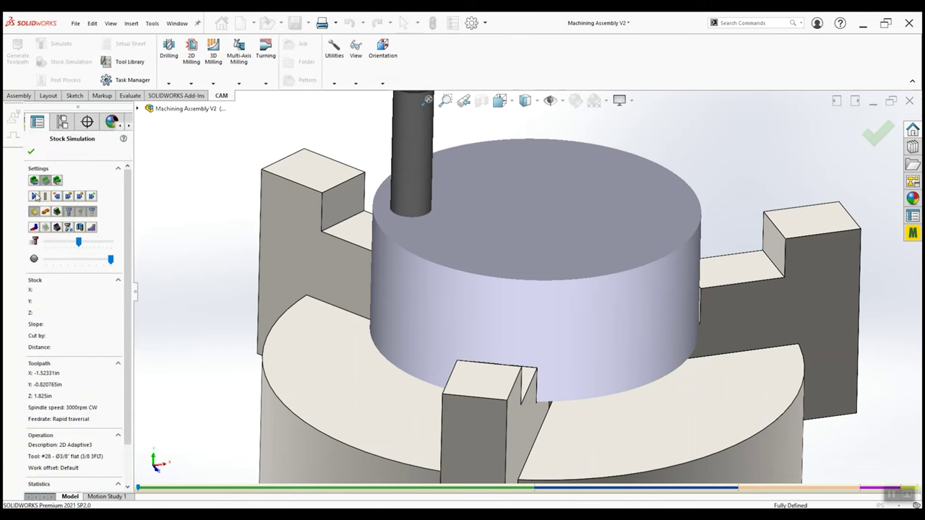
# Play the stock simulation of all five operations, orbit to inspect the cut cup, then close it
pyautogui.click(32, 196)
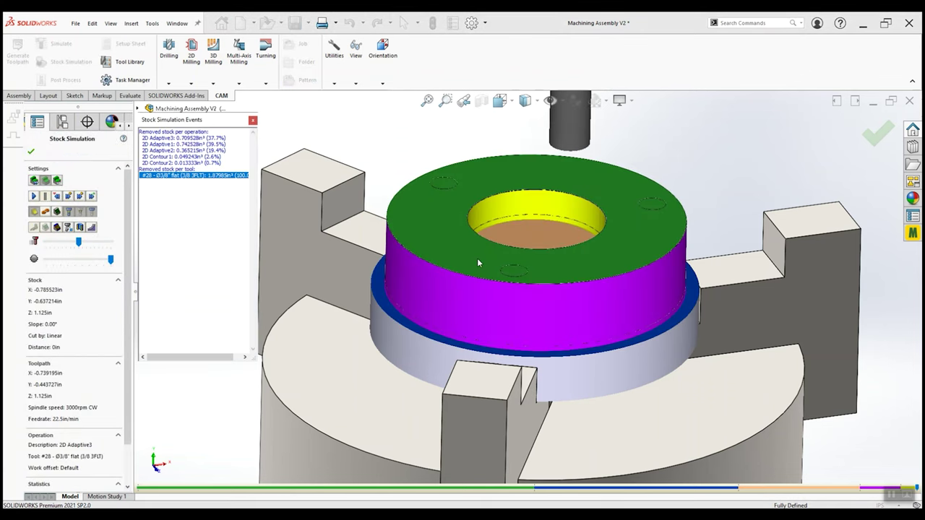
pyautogui.scroll(2, 486, 262)
pyautogui.moveTo(487, 266); pyautogui.dragTo(513, 269, button='middle')
pyautogui.scroll(-4, 455, 306)
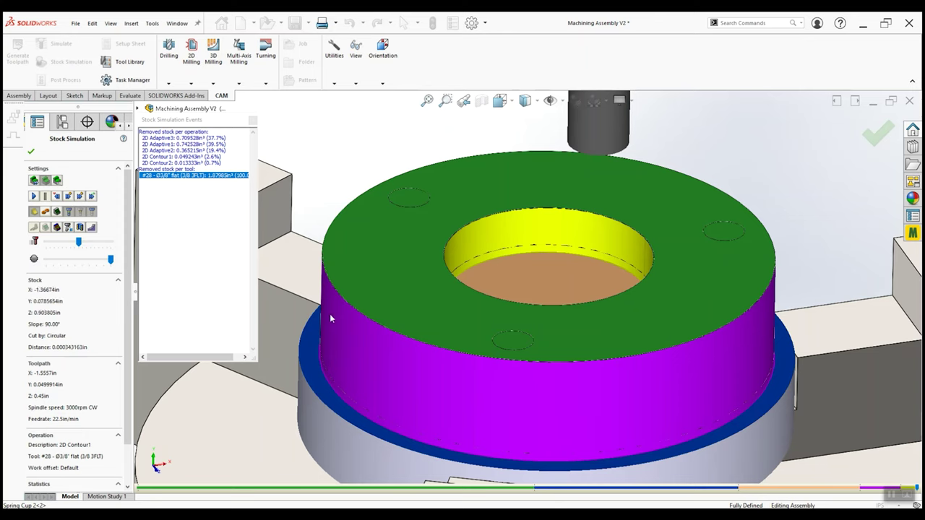
pyautogui.scroll(3, 511, 240)
pyautogui.moveTo(523, 263); pyautogui.dragTo(510, 283, button='middle')
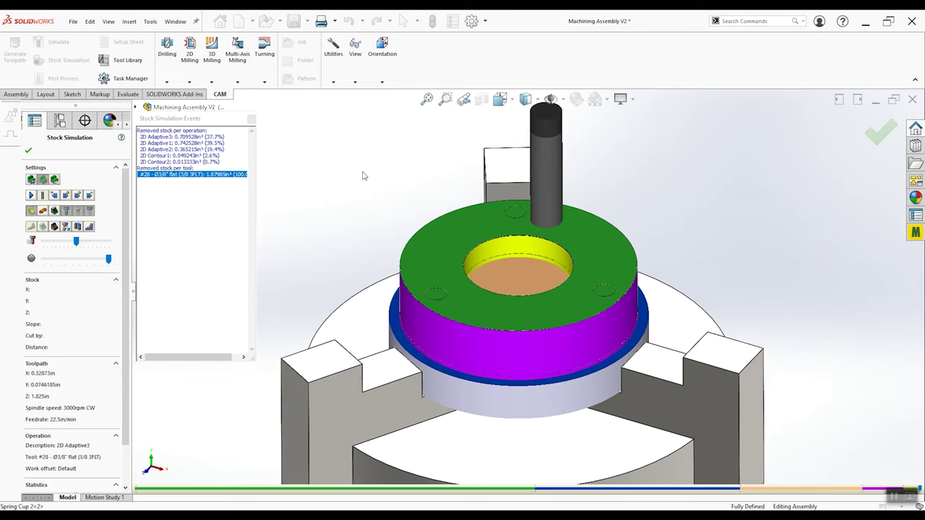
pyautogui.press('Escape')
pyautogui.moveTo(451, 250); pyautogui.dragTo(432, 262, button='middle')
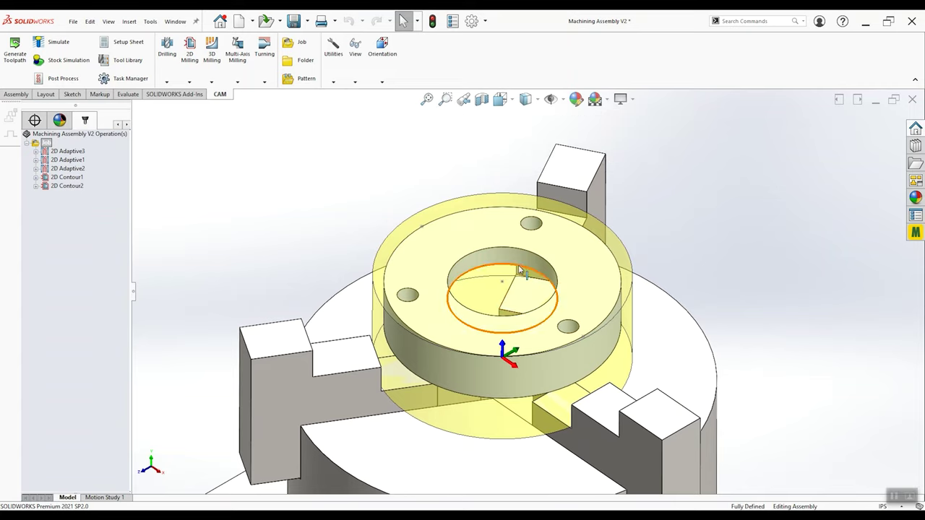
# Add a 2D Chamfer operation using the #3 Ø3/8" 45° chamfer mill from the tool library
pyautogui.click(188, 82)
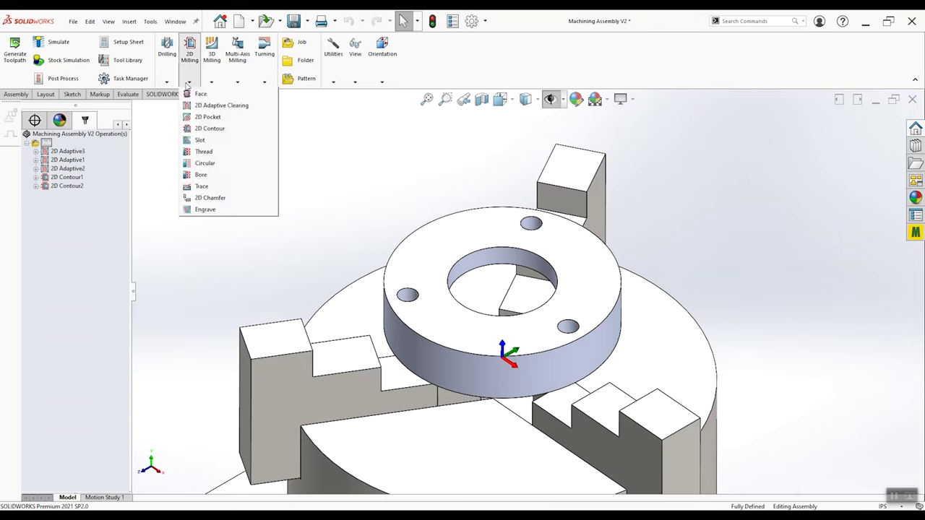
pyautogui.click(210, 198)
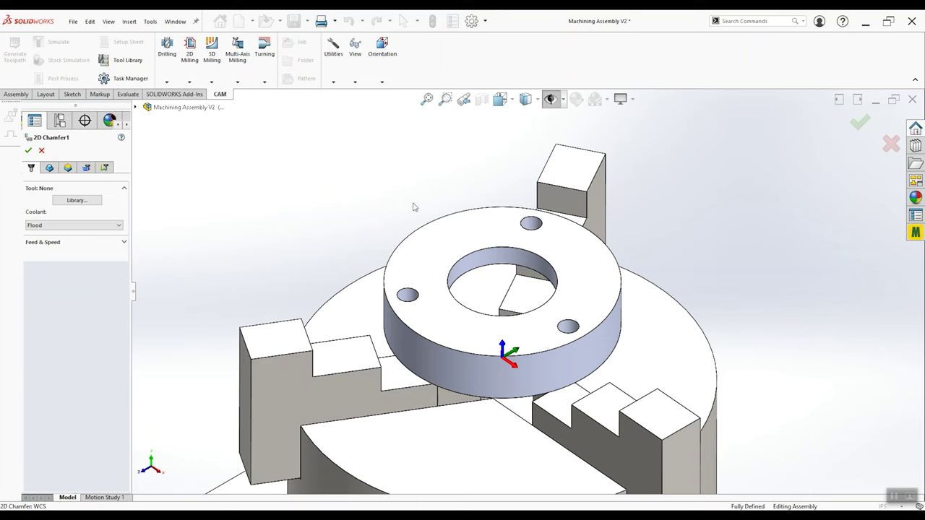
pyautogui.click(76, 200)
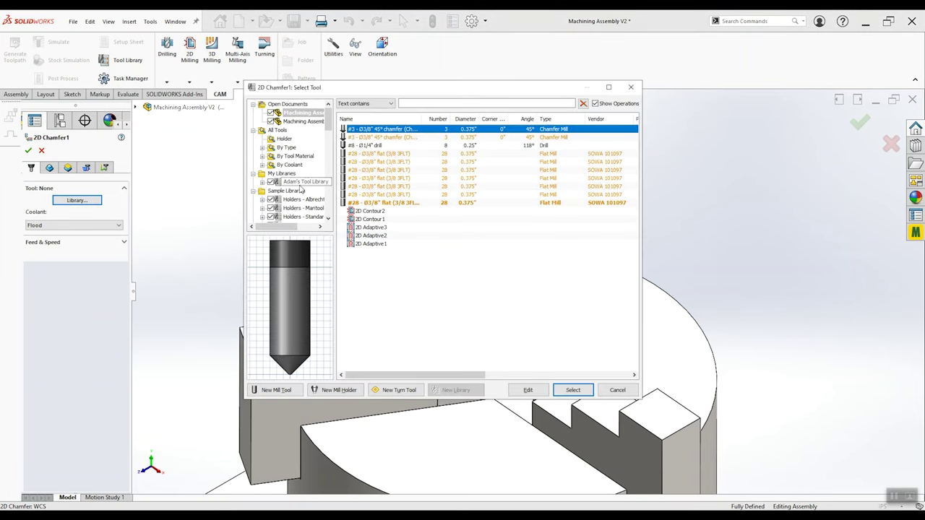
pyautogui.click(301, 183)
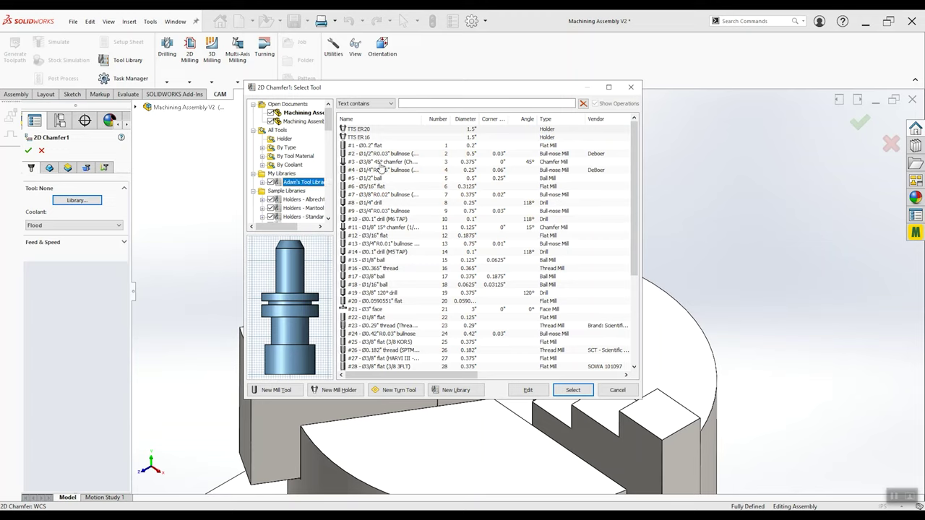
pyautogui.click(380, 161)
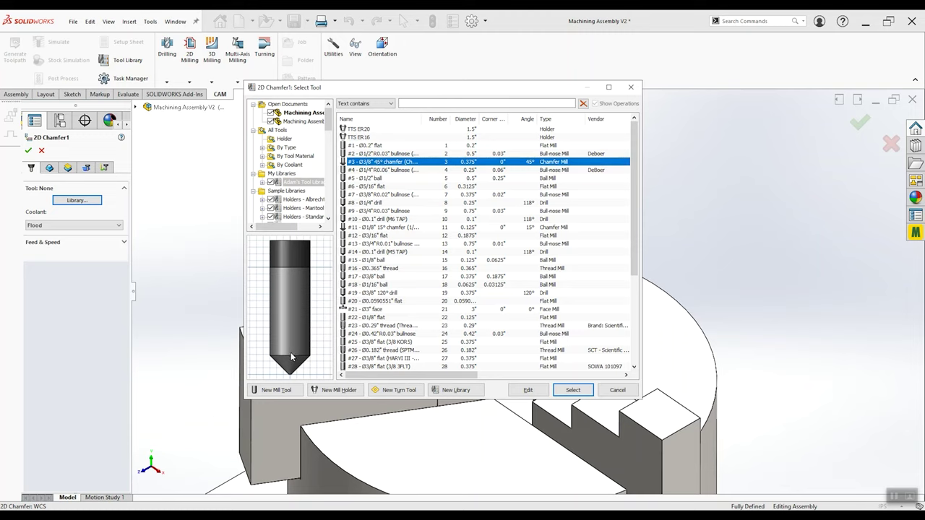
pyautogui.click(572, 390)
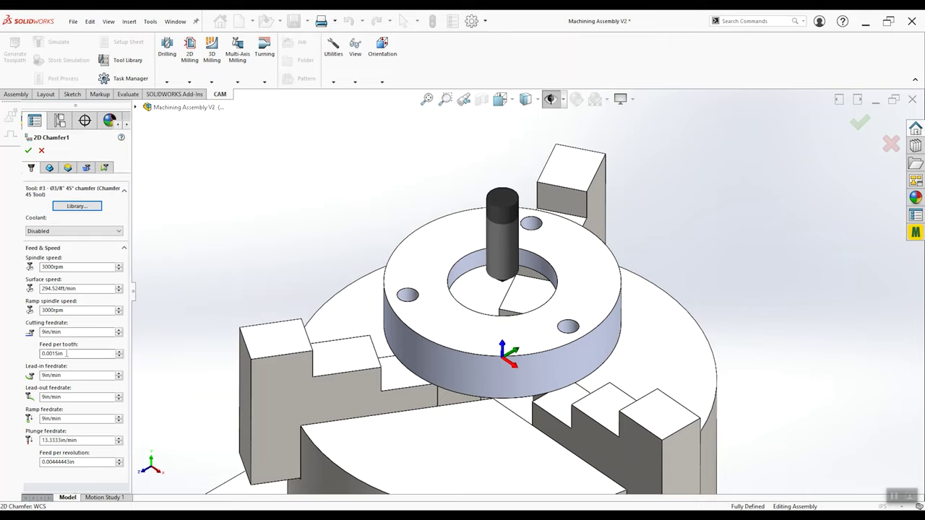
pyautogui.click(49, 169)
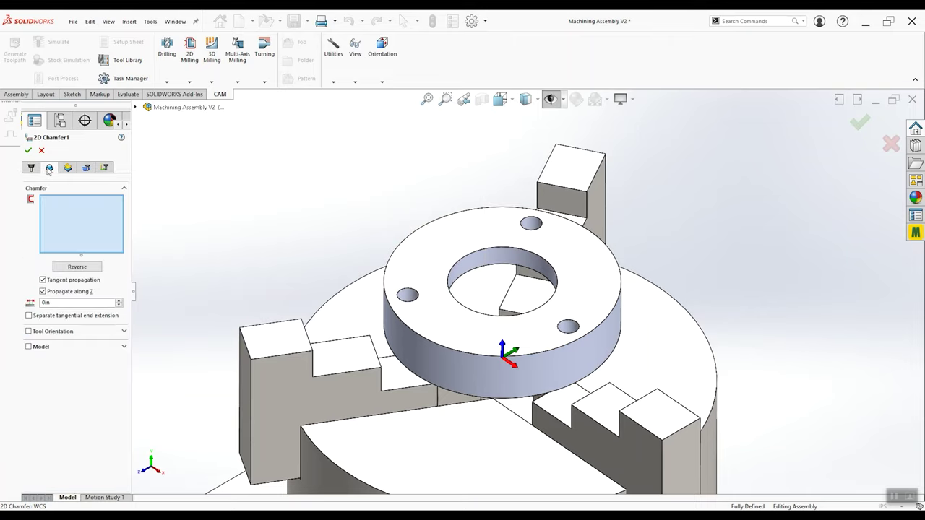
# Add the cup's outer top edge and the bore's top edge as chamfer edges, reversing each edge's direction as needed
pyautogui.click(398, 251)
pyautogui.scroll(-2, 597, 243)
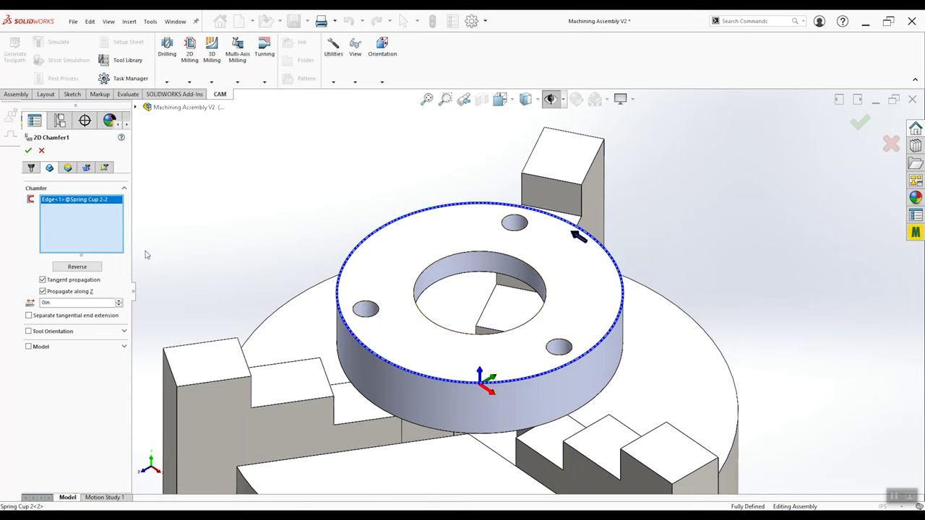
pyautogui.click(89, 267)
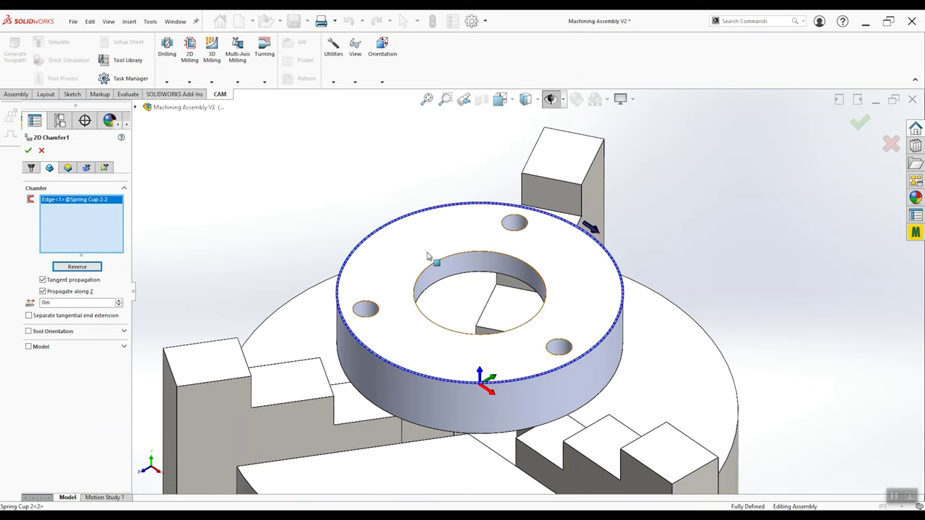
pyautogui.click(449, 258)
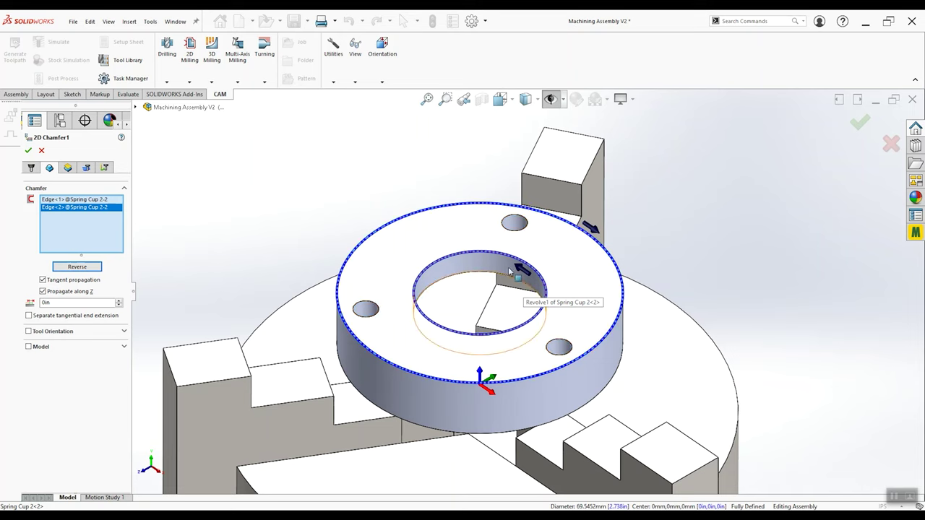
pyautogui.click(70, 199)
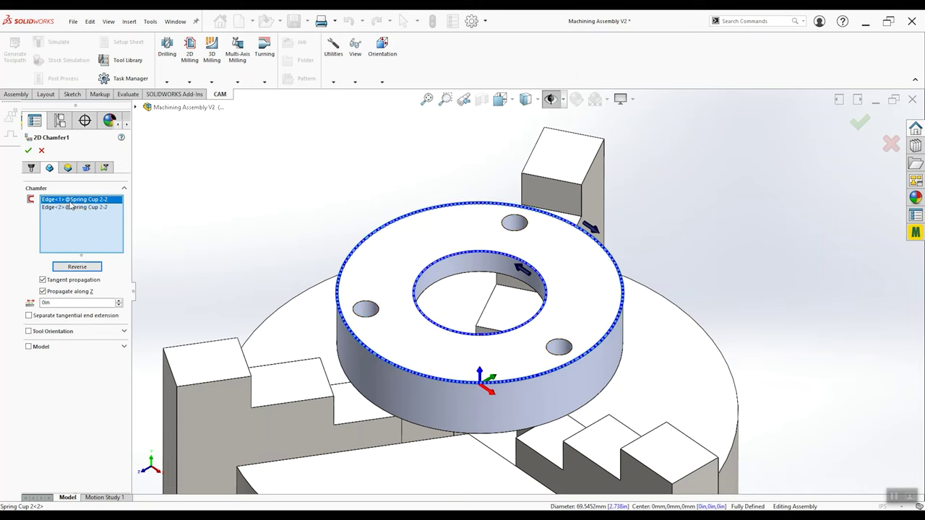
pyautogui.click(67, 268)
pyautogui.click(65, 208)
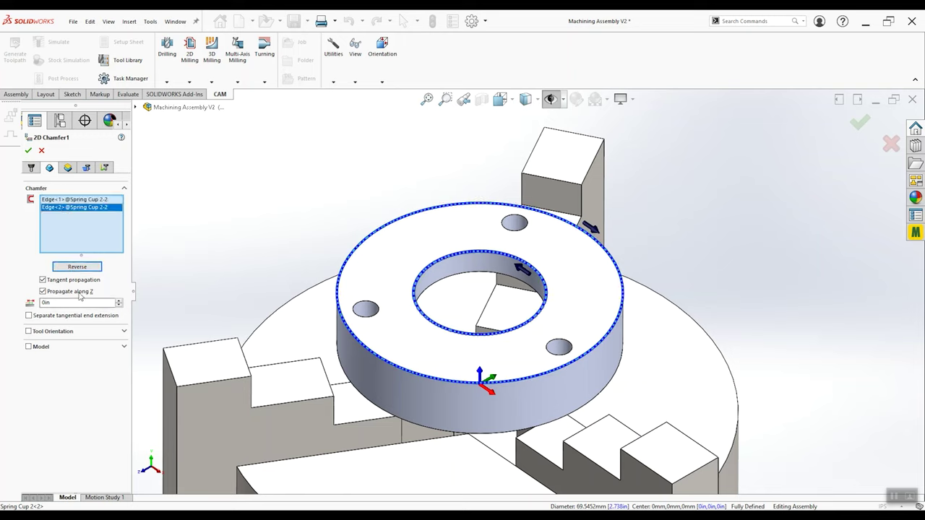
pyautogui.click(73, 267)
pyautogui.click(73, 268)
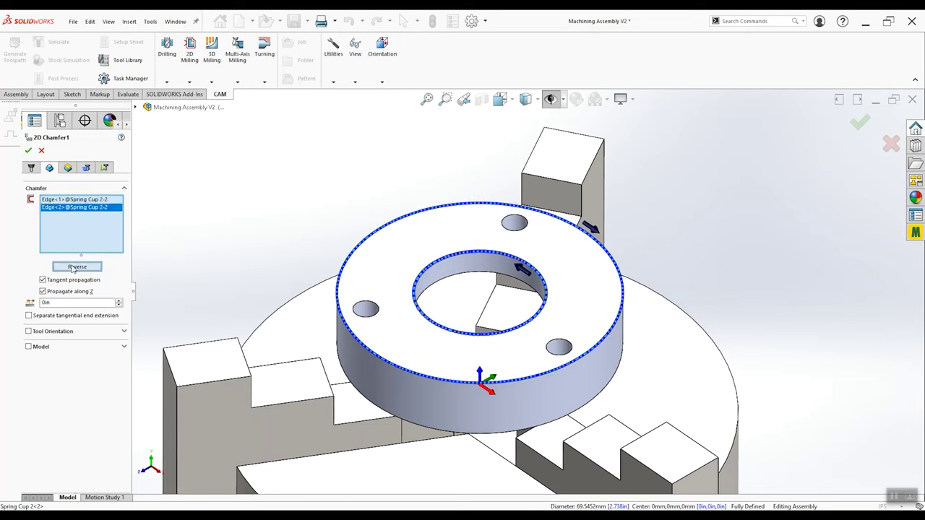
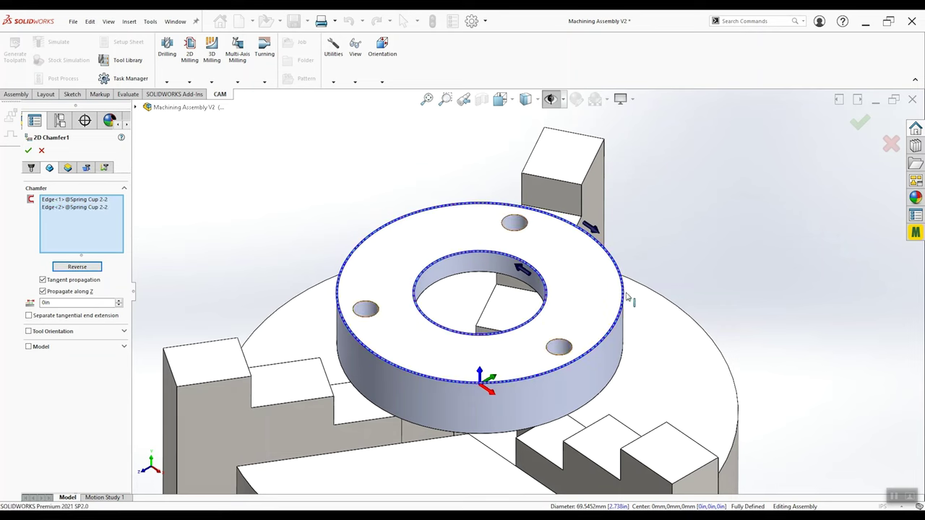
# Review 2D Chamfer1's clearance and retract heights, change a 0.04in chamfer value to 0.025in, and accept
pyautogui.click(68, 168)
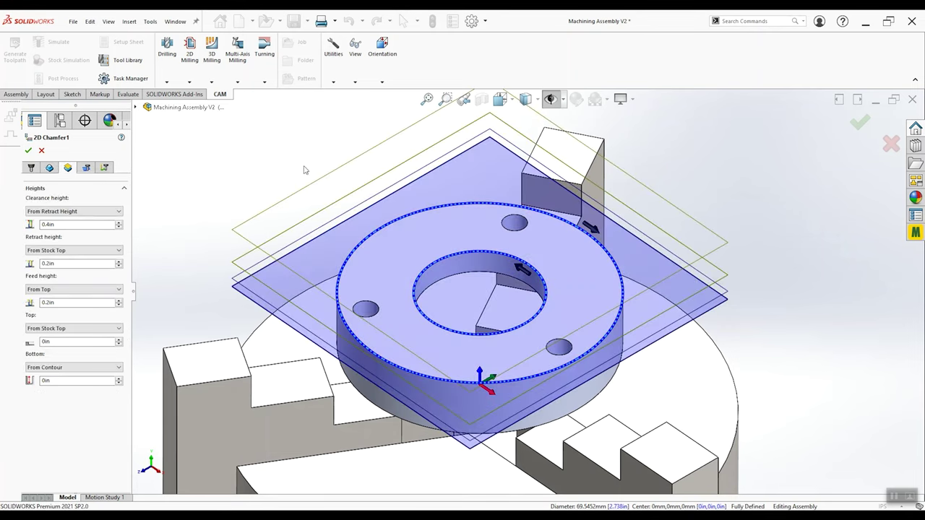
pyautogui.moveTo(496, 289)
pyautogui.mouseDown(button='middle')
pyautogui.moveTo(496, 163)
pyautogui.moveTo(497, 260)
pyautogui.mouseUp(button='middle')
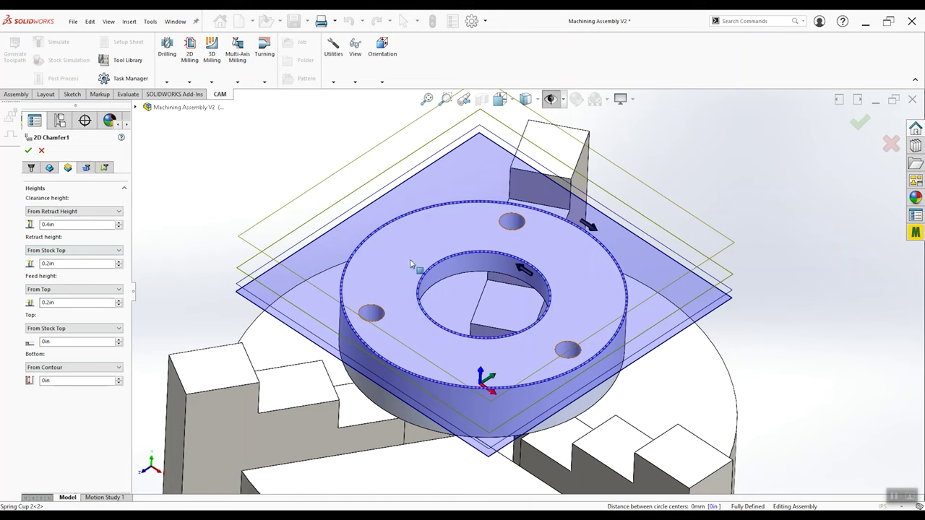
pyautogui.click(85, 168)
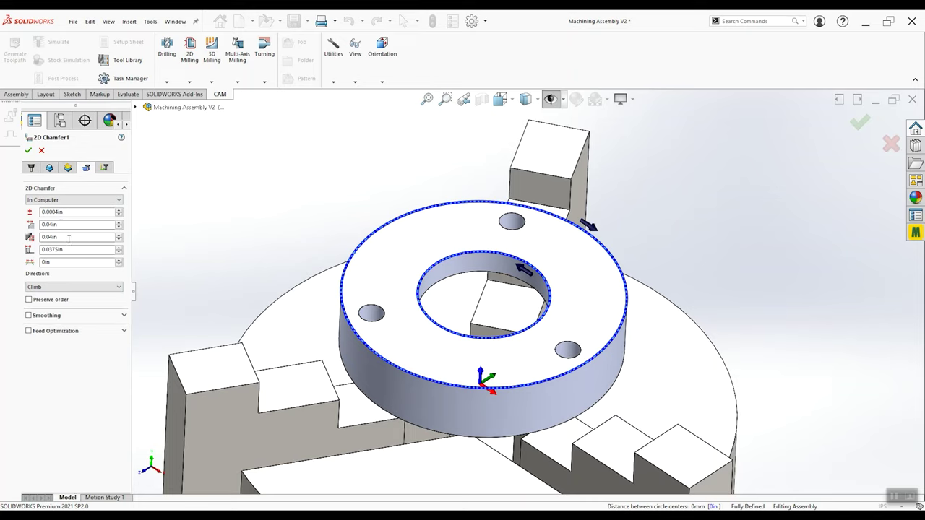
pyautogui.click(69, 228)
pyautogui.write('.025')
pyautogui.click(64, 238)
pyautogui.click(66, 249)
pyautogui.click(64, 237)
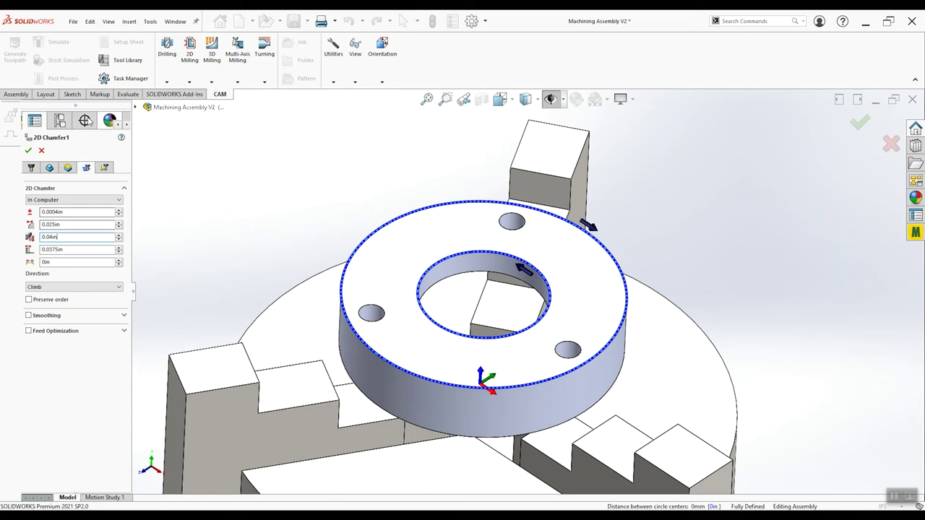
pyautogui.click(28, 150)
# Inspect the 2D Chamfer1 toolpath around the spring cup ring from above and isometric views
pyautogui.moveTo(476, 340); pyautogui.dragTo(448, 322, button='middle')
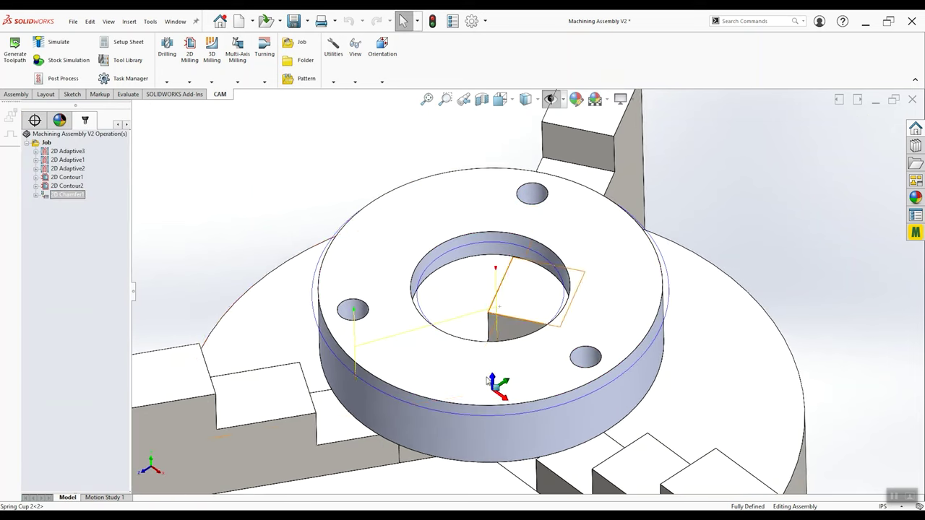
pyautogui.scroll(-4, 358, 372)
pyautogui.scroll(-3, 383, 381)
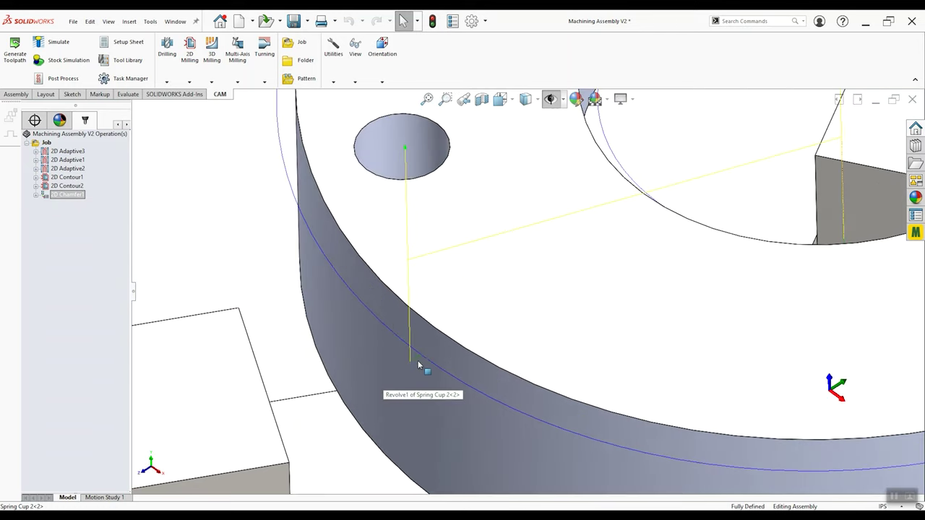
pyautogui.scroll(5, 626, 281)
pyautogui.moveTo(626, 281); pyautogui.dragTo(724, 249, button='middle')
pyautogui.scroll(-2, 605, 293)
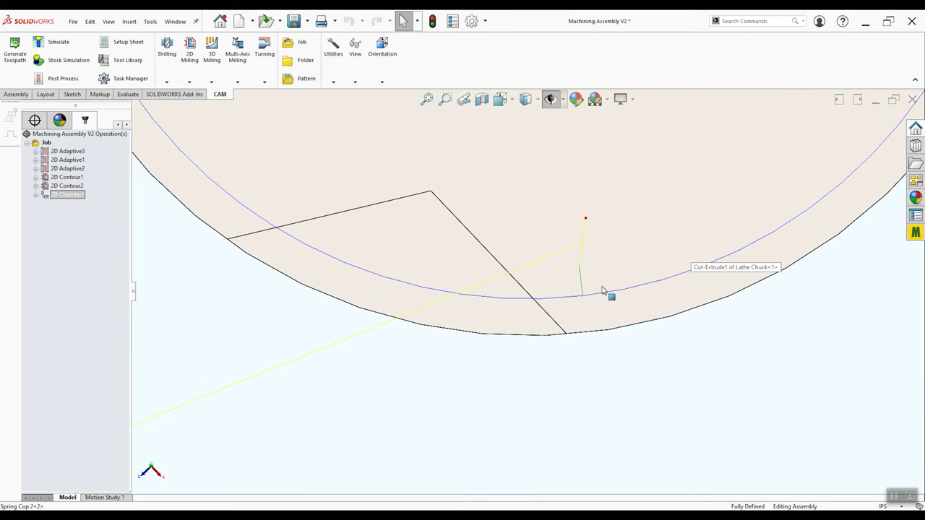
pyautogui.scroll(6, 602, 303)
pyautogui.moveTo(479, 337); pyautogui.dragTo(471, 220, button='middle')
# Edit 2D Chamfer1 to use a 0.050 finishing overlap and regenerate the toolpath
pyautogui.rightClick(70, 199)
pyautogui.click(83, 202)
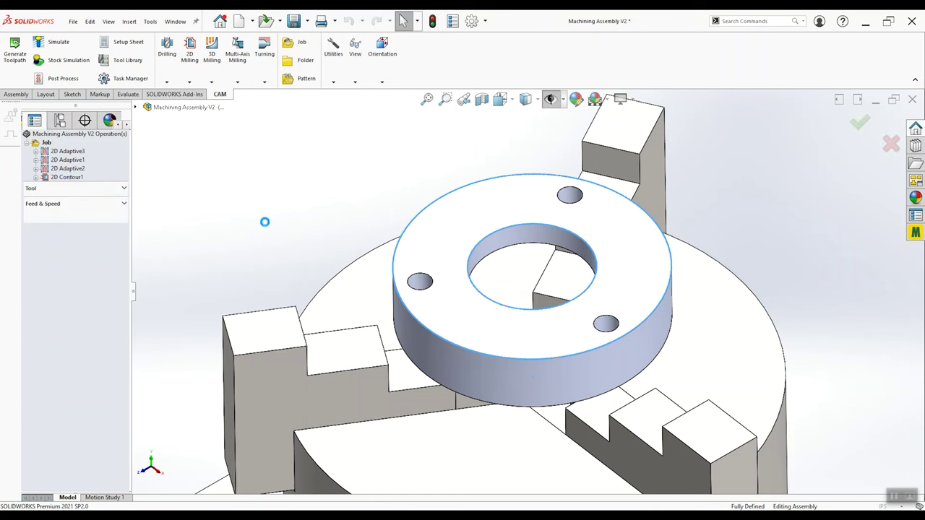
pyautogui.click(85, 168)
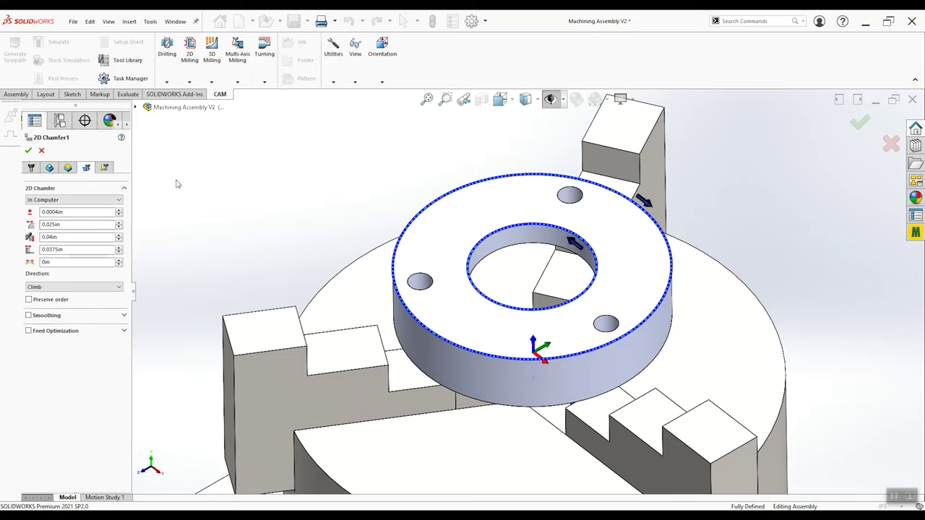
pyautogui.moveTo(61, 261)
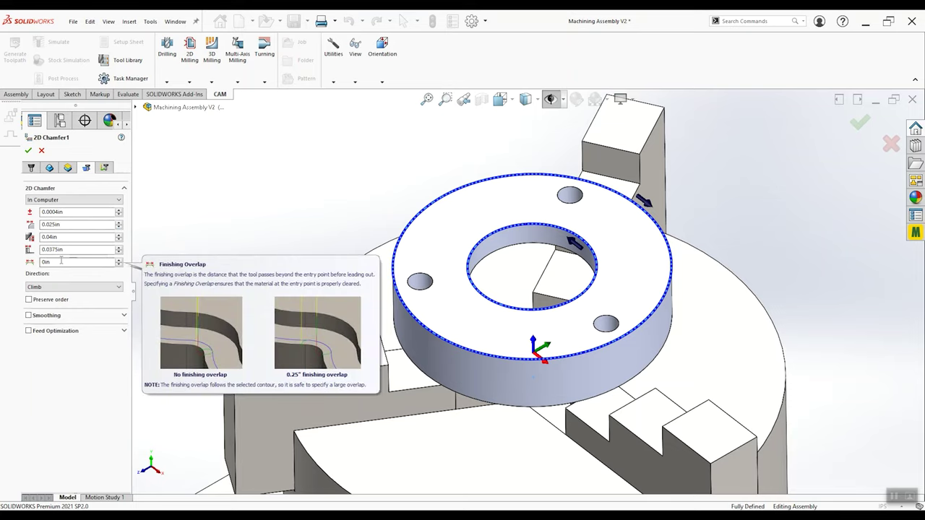
pyautogui.moveTo(61, 261); pyautogui.dragTo(44, 265)
pyautogui.write('0.050')
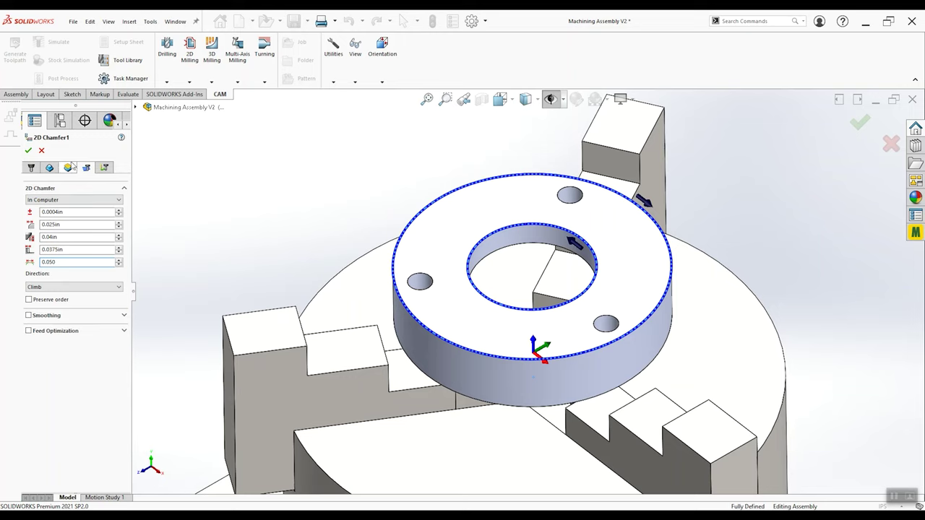
pyautogui.click(27, 151)
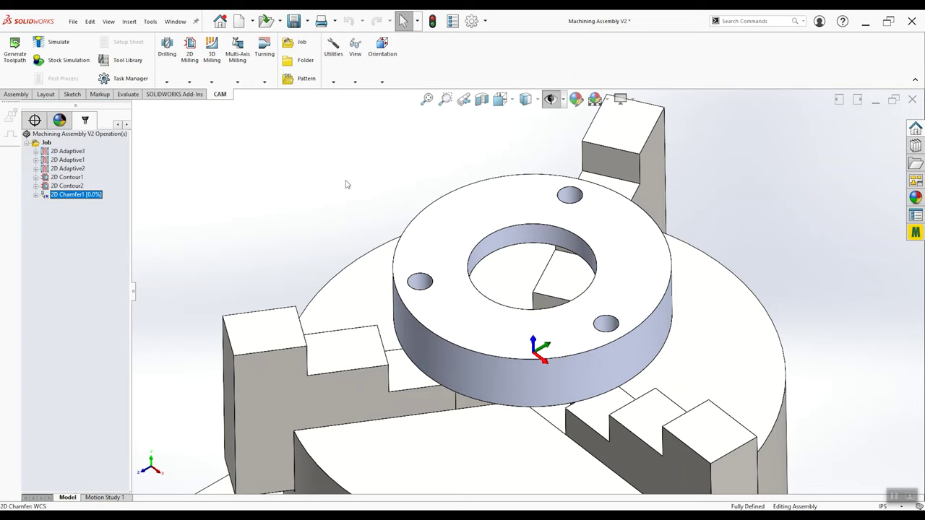
# Check the regenerated chamfer toolpath from the cup's top face and an isometric view
pyautogui.scroll(-5, 437, 347)
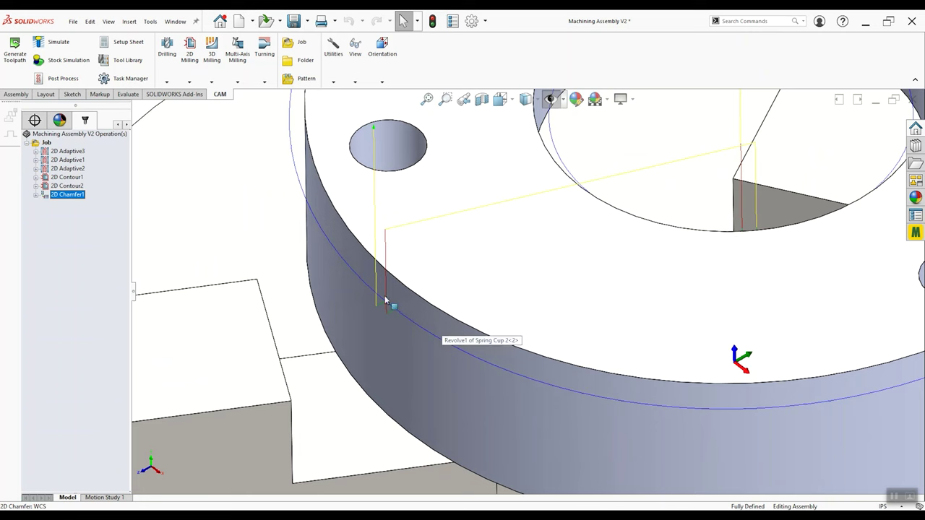
pyautogui.scroll(2, 530, 292)
pyautogui.moveTo(638, 280); pyautogui.dragTo(648, 354, button='middle')
pyautogui.scroll(-2, 661, 238)
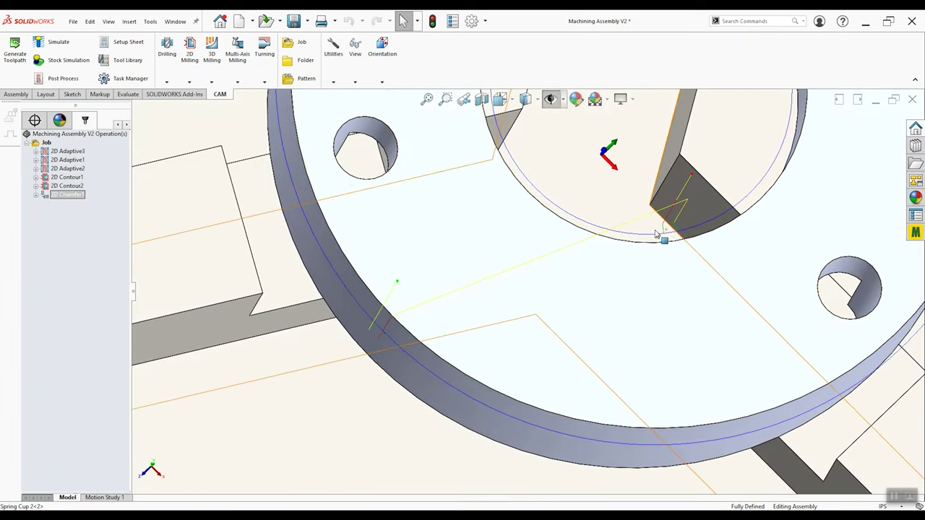
pyautogui.moveTo(671, 241); pyautogui.dragTo(650, 274, button='middle')
pyautogui.scroll(3, 285, 210)
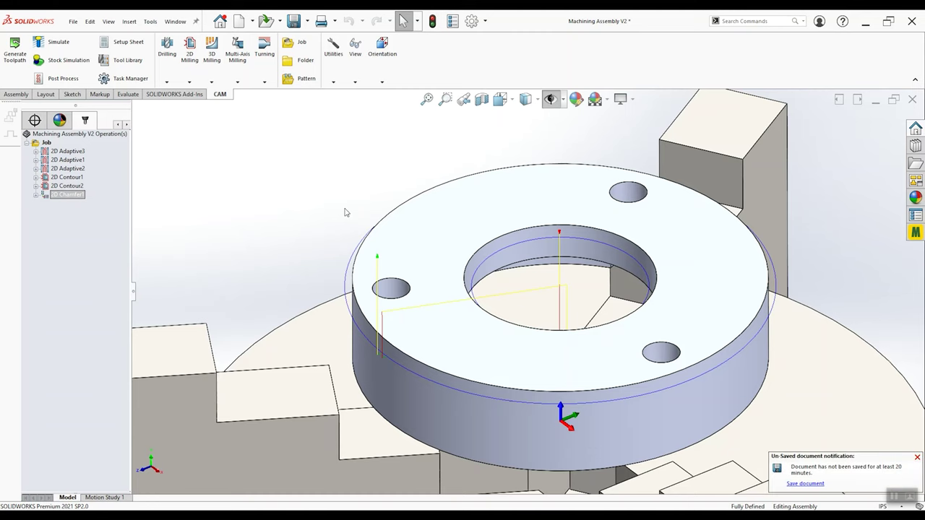
# Watch the chamfer tool cut around the clamped spring cup's top edges on the mill
pyautogui.scroll(-3, 371, 337)
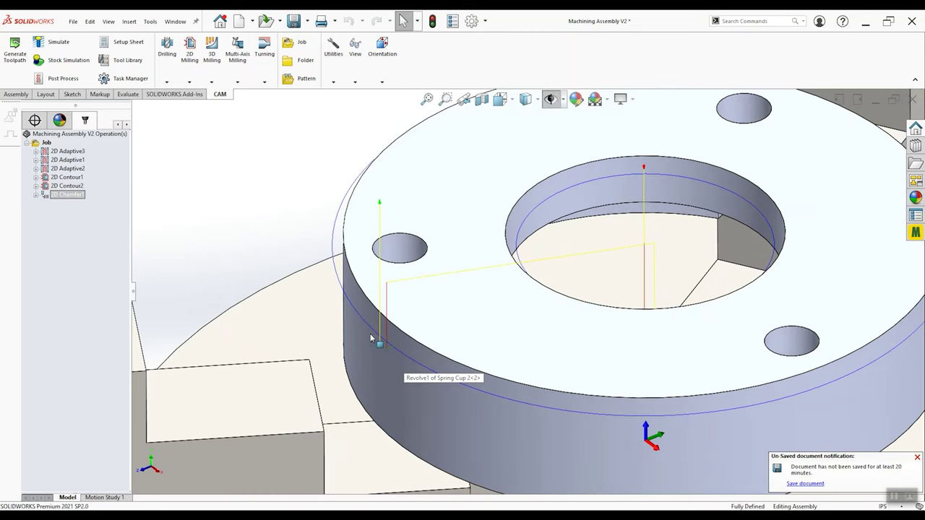
# Re-edit 2D Chamfer1, retype its chamfer tip offset (0.0…), and rebuild the toolpath
pyautogui.rightClick(68, 195)
pyautogui.click(91, 207)
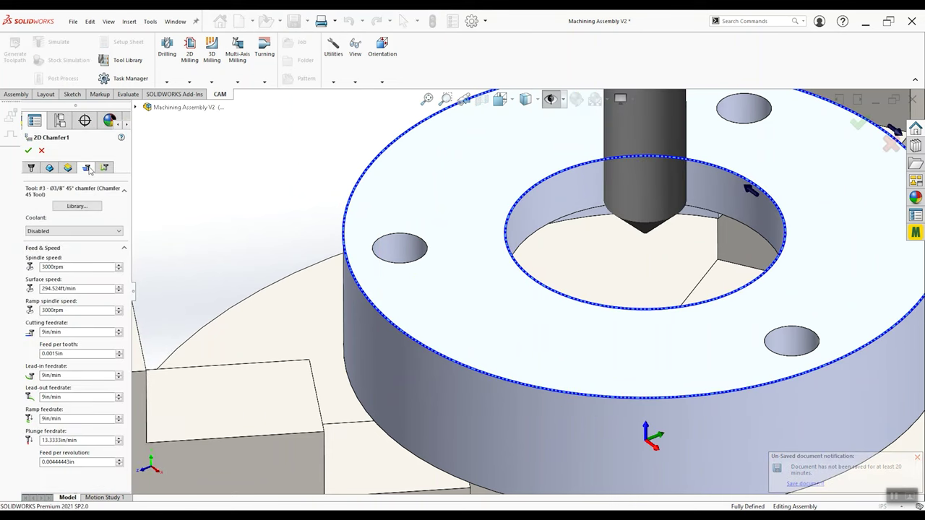
pyautogui.click(86, 167)
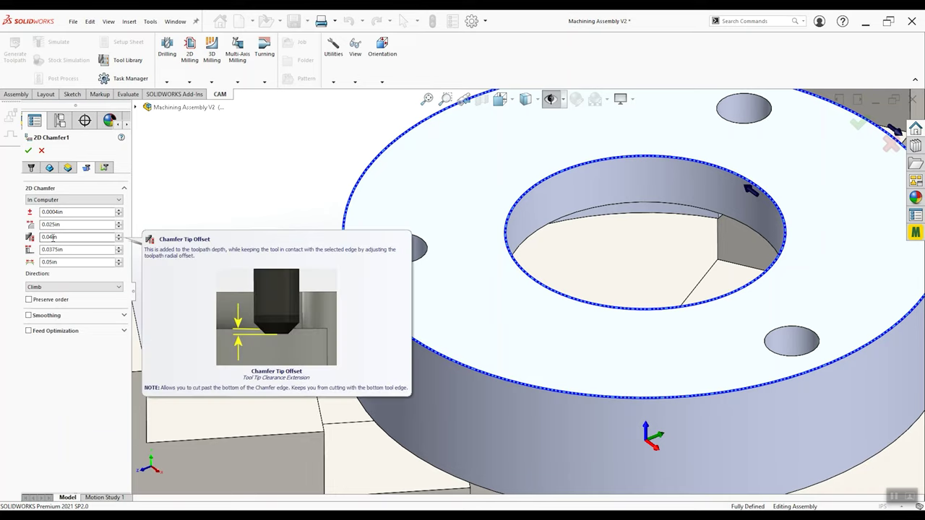
pyautogui.doubleClick(63, 237)
pyautogui.write('0.0')
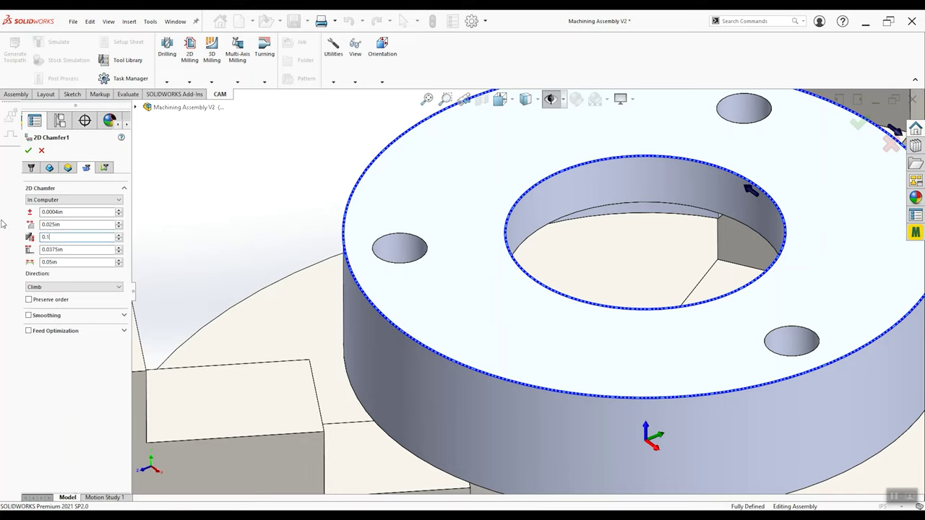
pyautogui.click(28, 151)
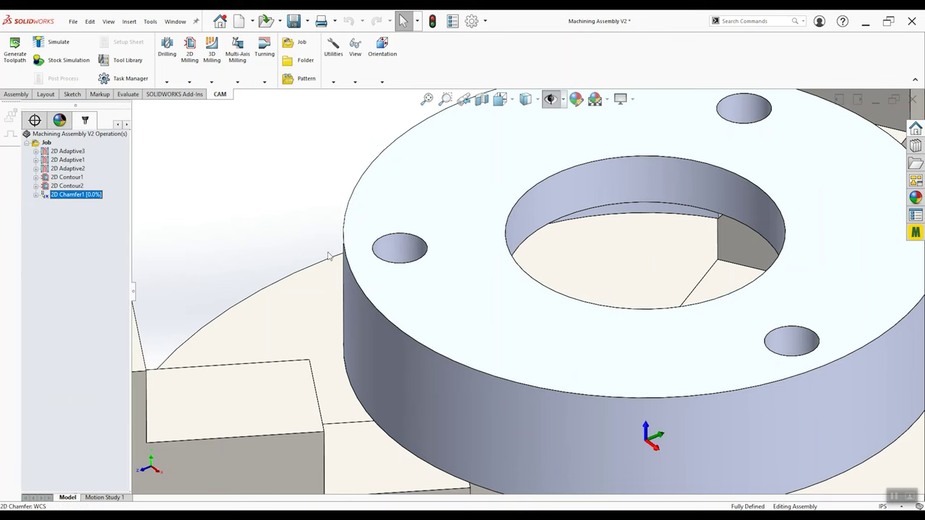
pyautogui.scroll(3, 231, 333)
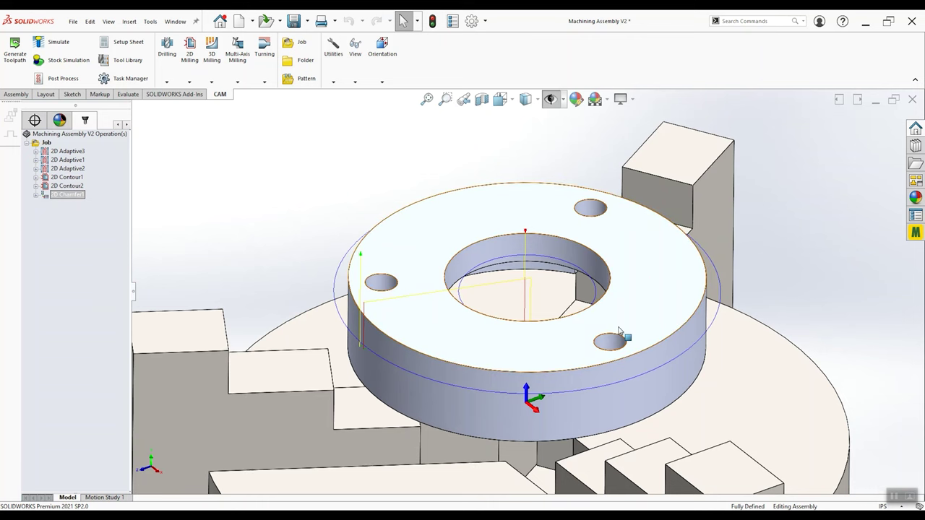
pyautogui.moveTo(644, 284)
pyautogui.mouseDown(button='middle')
pyautogui.moveTo(638, 188)
pyautogui.moveTo(640, 275)
pyautogui.mouseUp(button='middle')
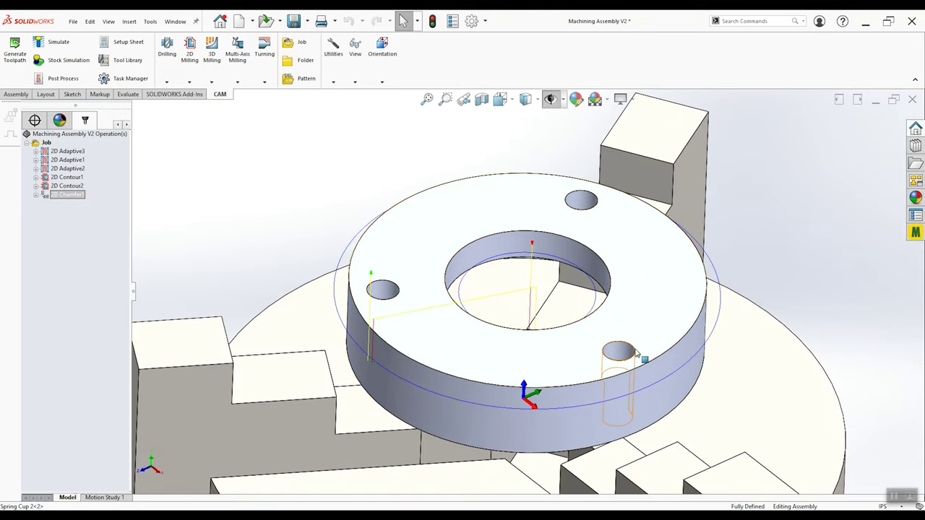
pyautogui.moveTo(641, 359); pyautogui.dragTo(492, 170, button='middle')
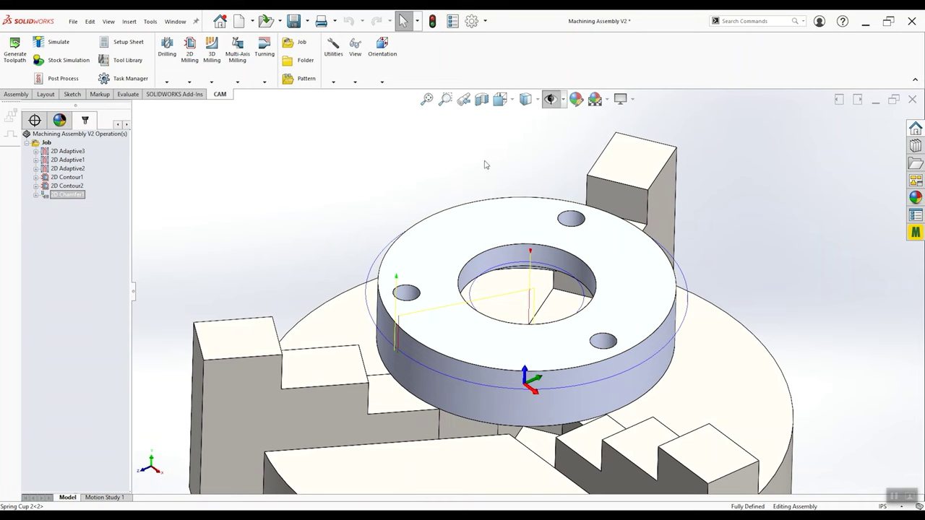
pyautogui.scroll(-2, 603, 311)
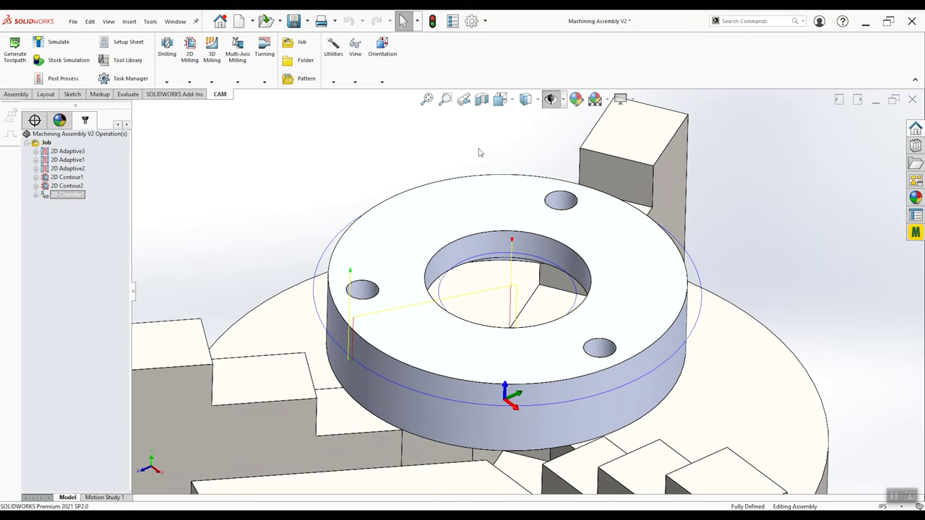
pyautogui.moveTo(420, 247); pyautogui.dragTo(349, 171, button='middle')
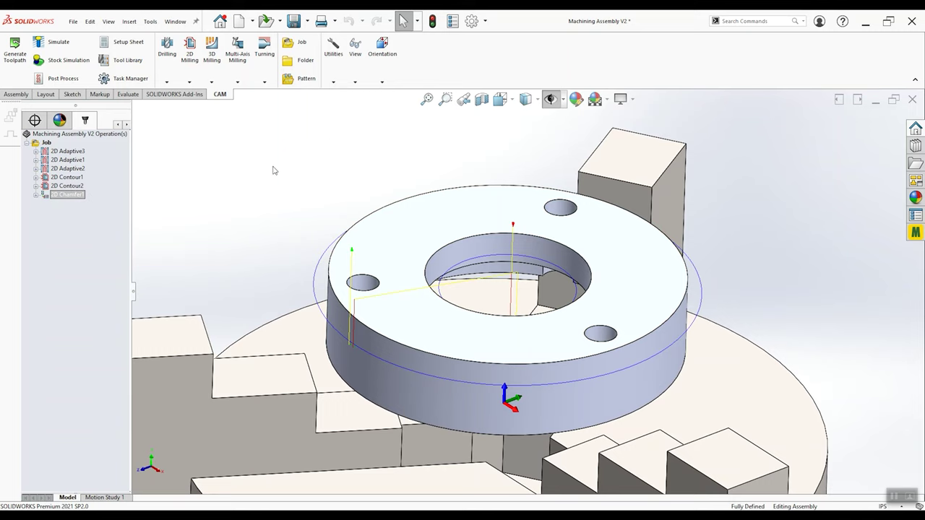
pyautogui.click(167, 81)
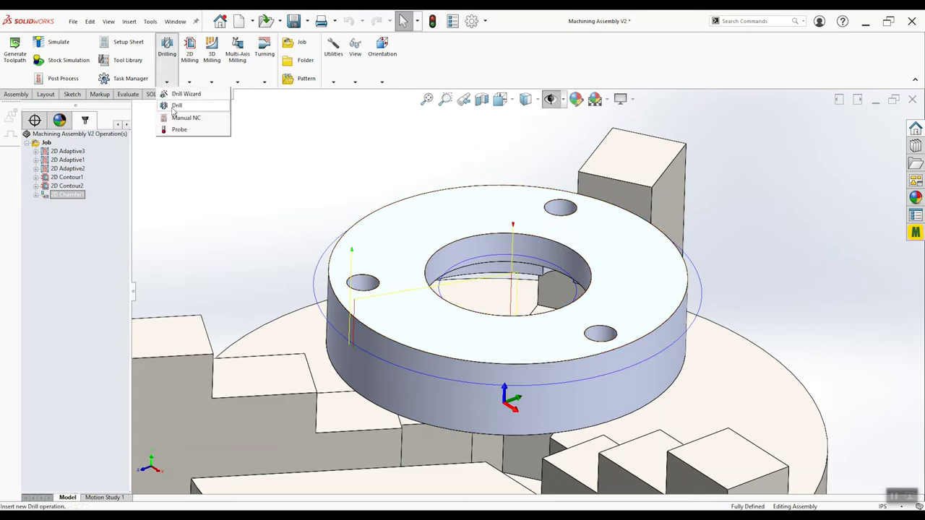
# Start a new drill operation with its plunge feedrate lowered to 10in/min
pyautogui.click(175, 105)
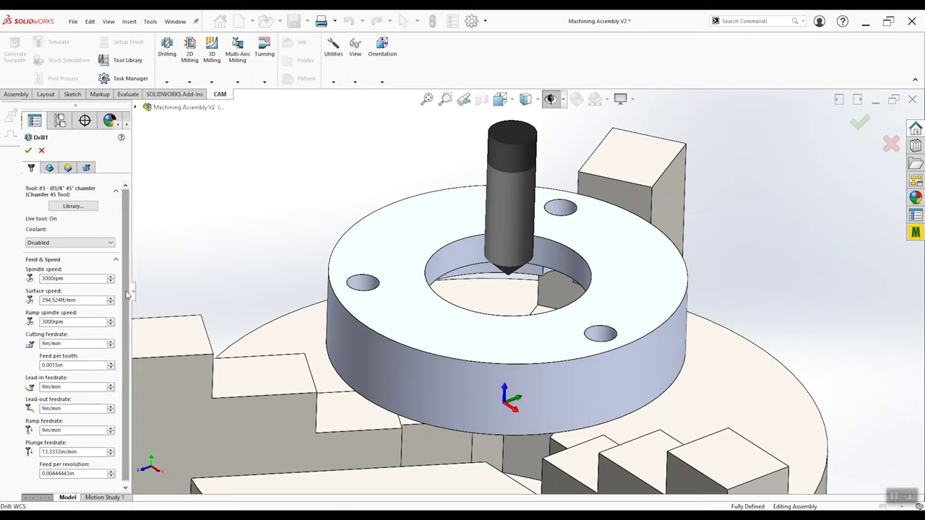
pyautogui.scroll(-1, 118, 297)
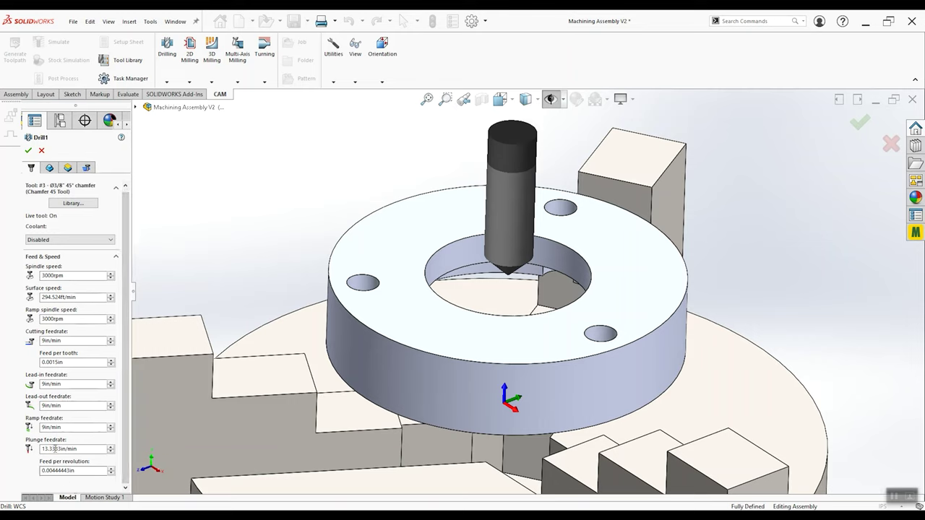
pyautogui.doubleClick(83, 448)
pyautogui.write('10')
pyautogui.press('Return')
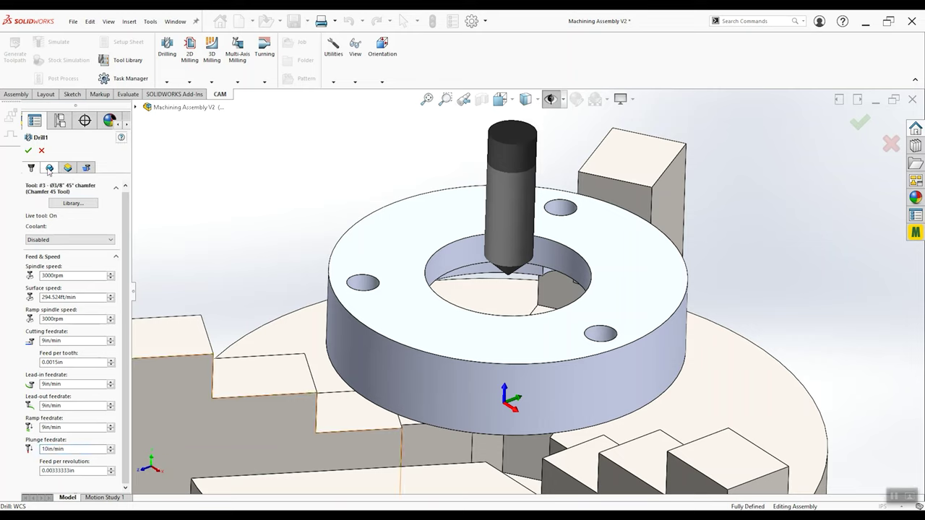
# Select the left, top-right and third bolt holes for Drill1
pyautogui.click(49, 168)
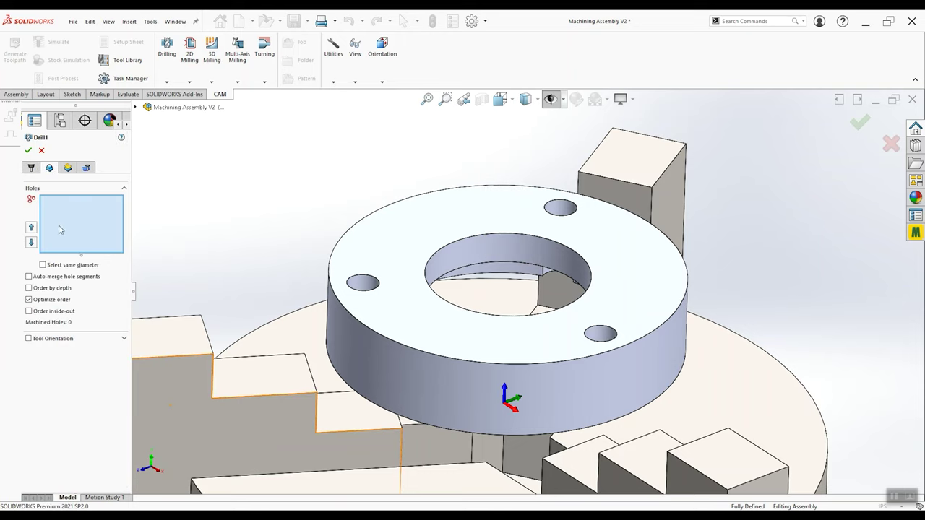
pyautogui.click(360, 289)
pyautogui.click(562, 214)
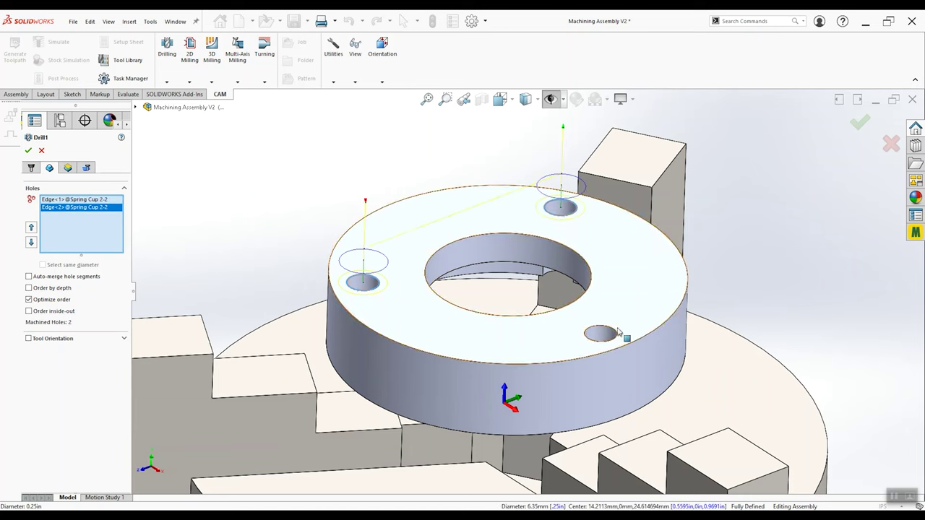
pyautogui.click(614, 333)
pyautogui.moveTo(506, 403); pyautogui.dragTo(440, 262, button='middle')
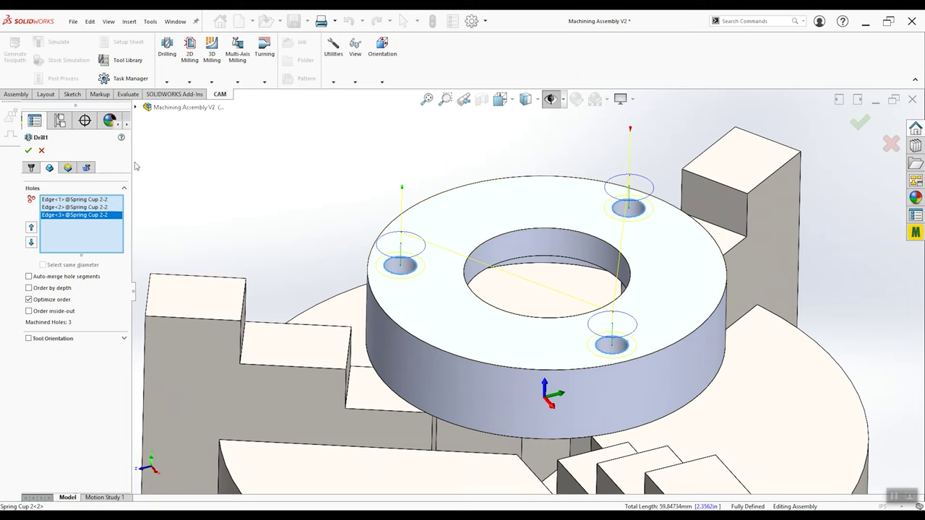
# Set Drill1's top to From Model Top and bottom to From Model Top at -0.050in, then commit
pyautogui.click(67, 168)
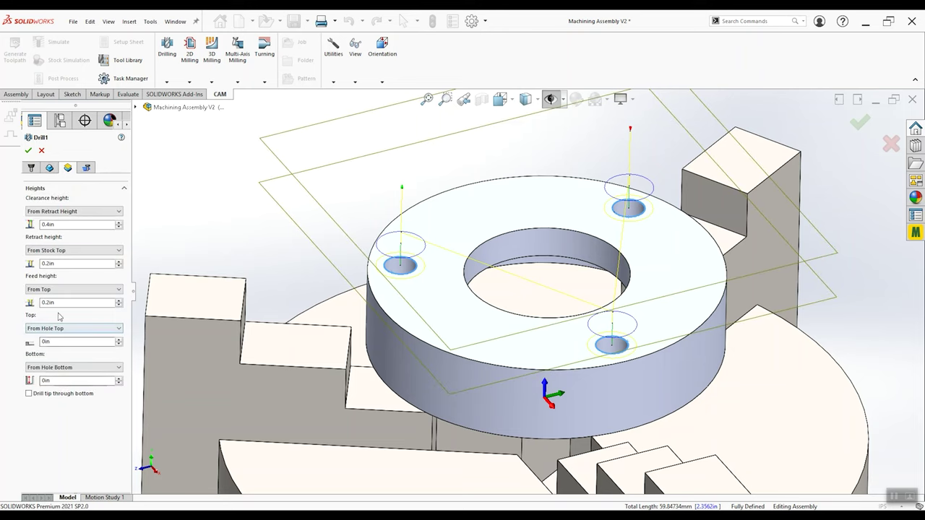
pyautogui.click(56, 329)
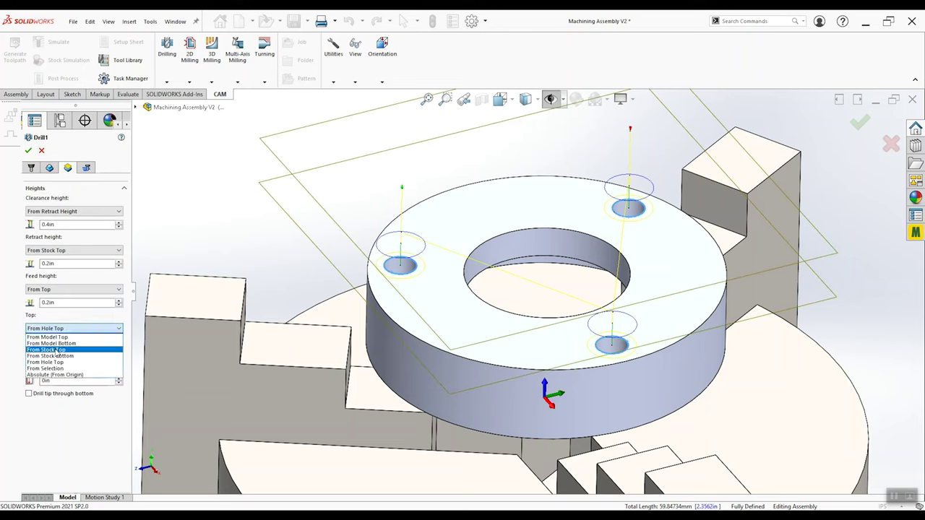
pyautogui.click(57, 337)
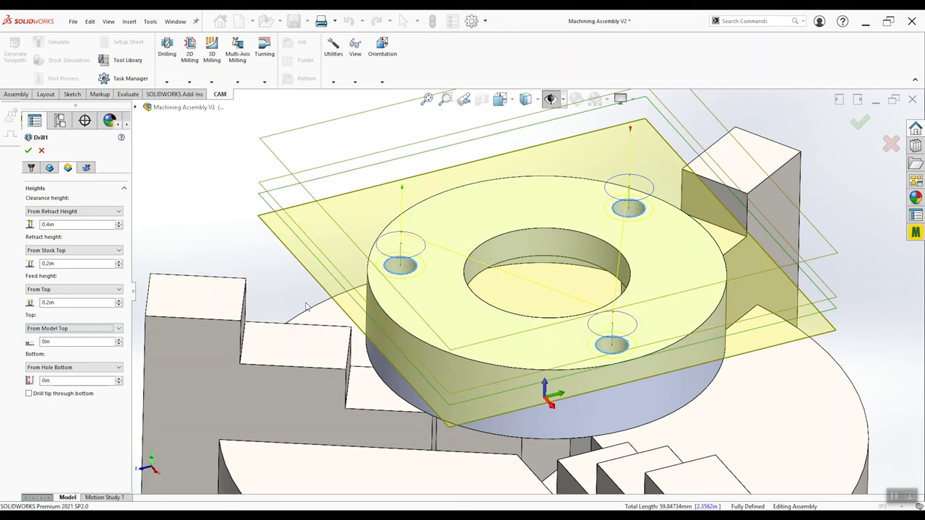
pyautogui.moveTo(281, 323)
pyautogui.mouseDown(button='middle')
pyautogui.moveTo(282, 346)
pyautogui.moveTo(281, 323)
pyautogui.mouseUp(button='middle')
pyautogui.scroll(3, 280, 323)
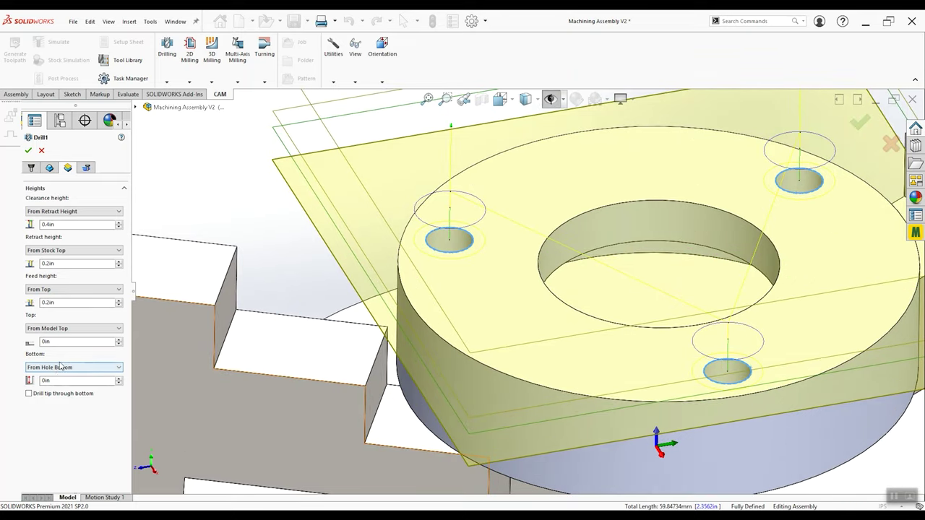
pyautogui.click(61, 367)
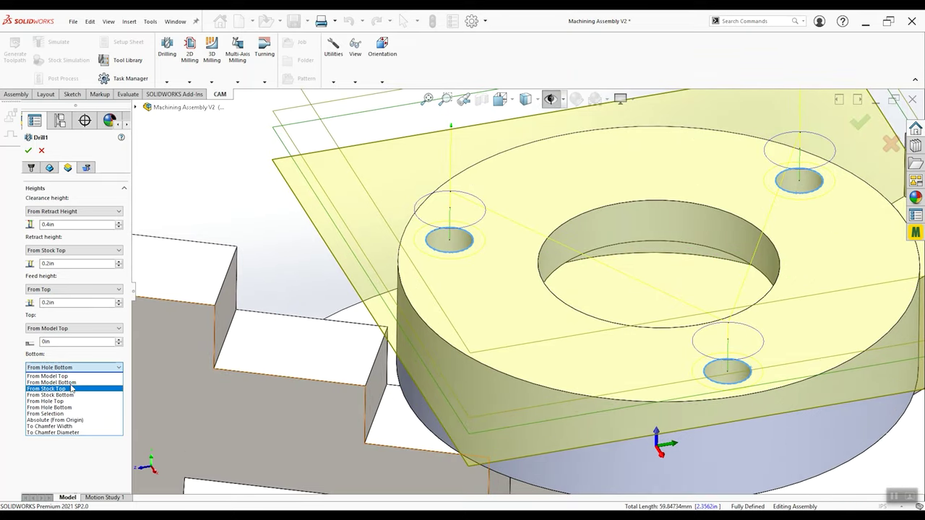
pyautogui.click(69, 376)
pyautogui.doubleClick(62, 381)
pyautogui.write('-0.0')
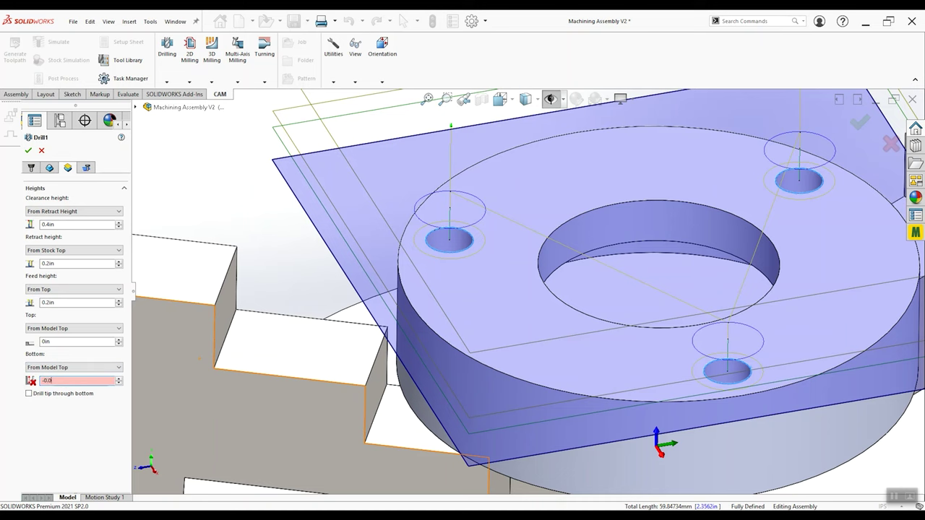
pyautogui.write('50')
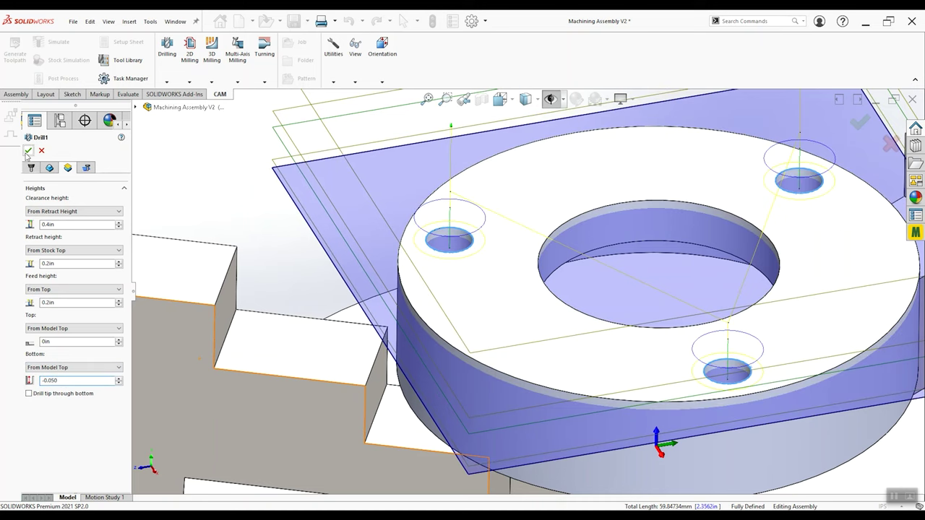
pyautogui.click(28, 150)
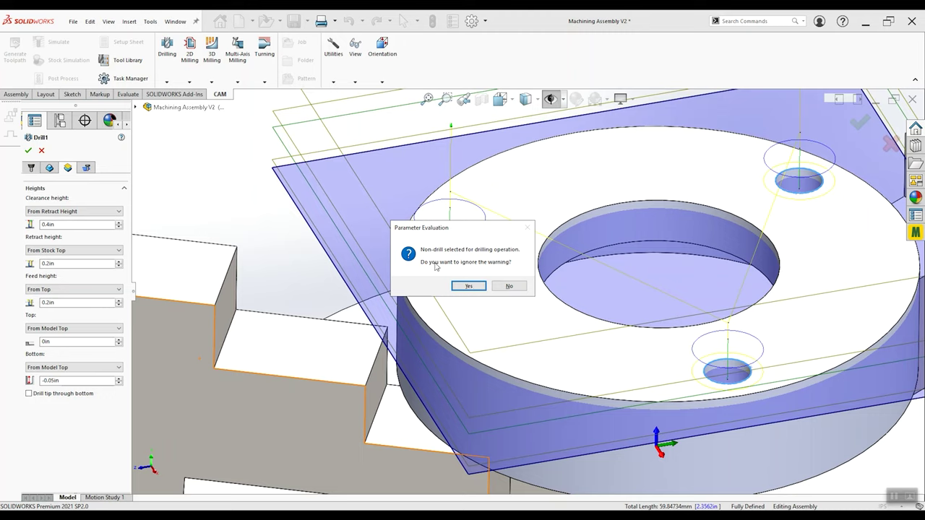
# Accept the non-drill warning to create Drill1, then close the stock simulation after reviewing it
pyautogui.click(469, 286)
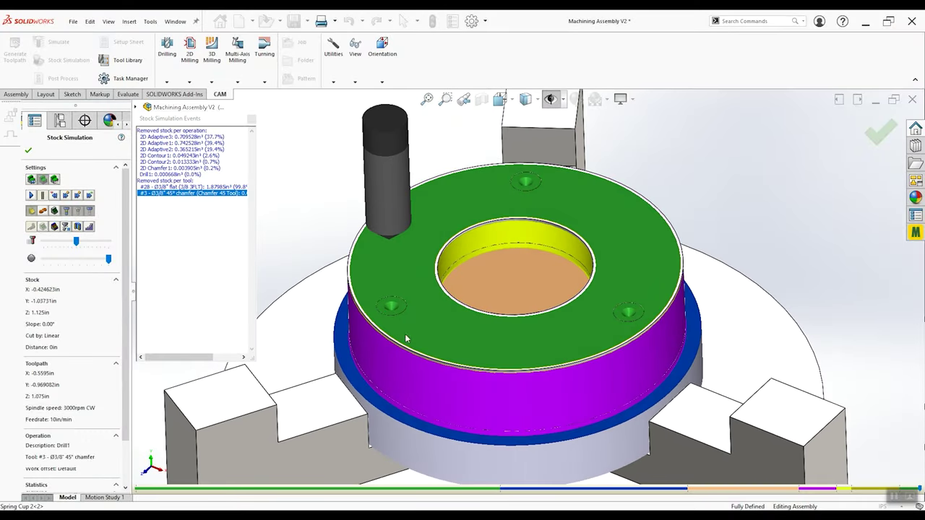
pyautogui.click(880, 131)
pyautogui.click(166, 82)
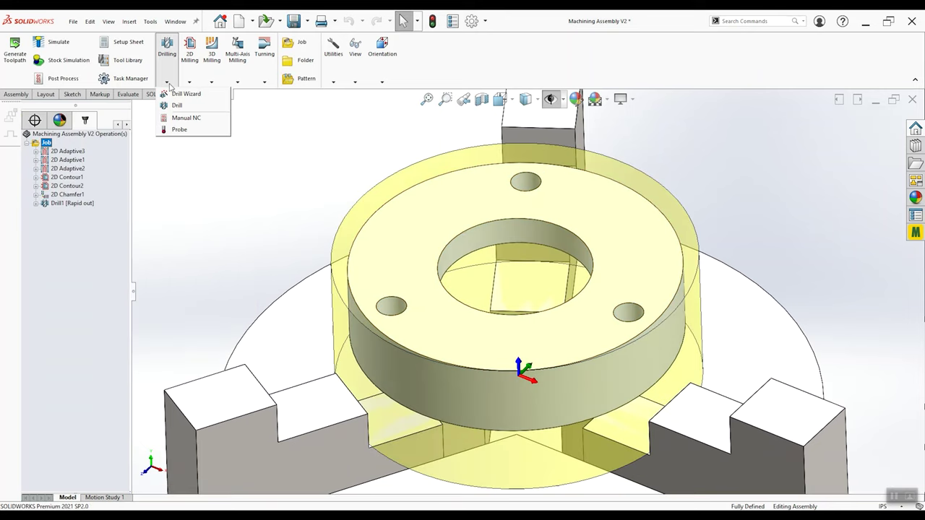
# Create a new Drill operation using the library's #8 Ø1/4" drill with a 10in/min plunge feedrate
pyautogui.click(175, 105)
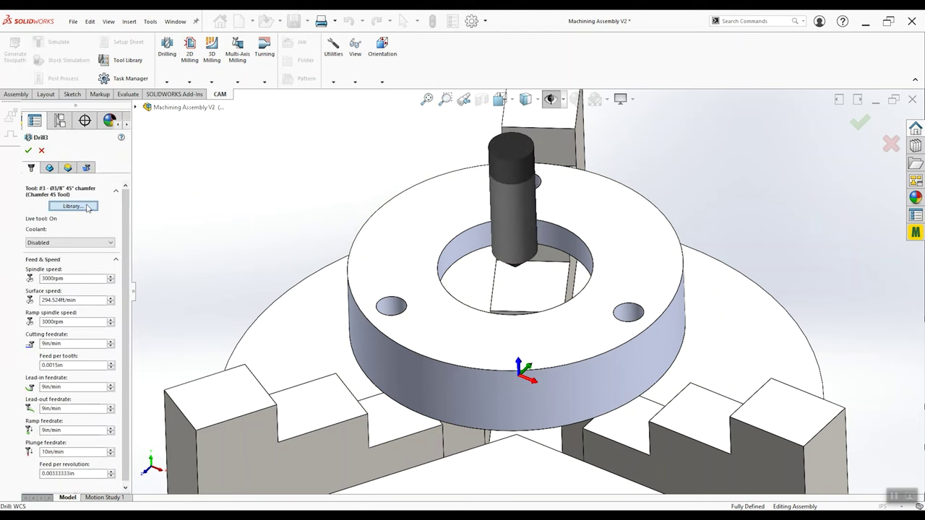
pyautogui.click(88, 207)
pyautogui.click(304, 182)
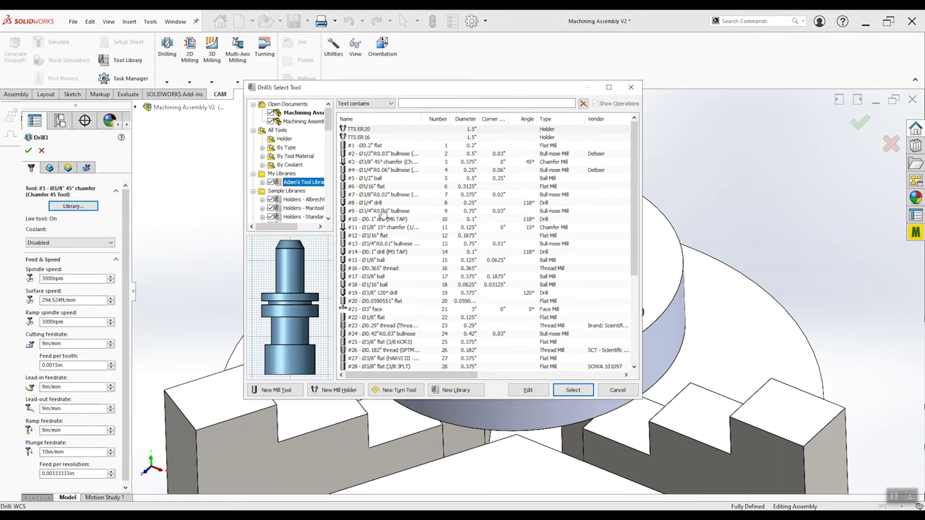
pyautogui.click(374, 205)
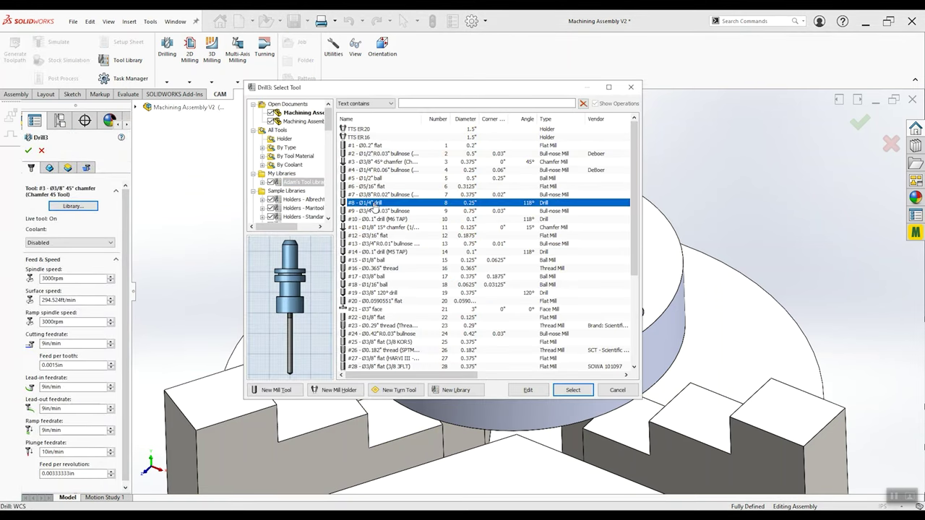
pyautogui.click(572, 390)
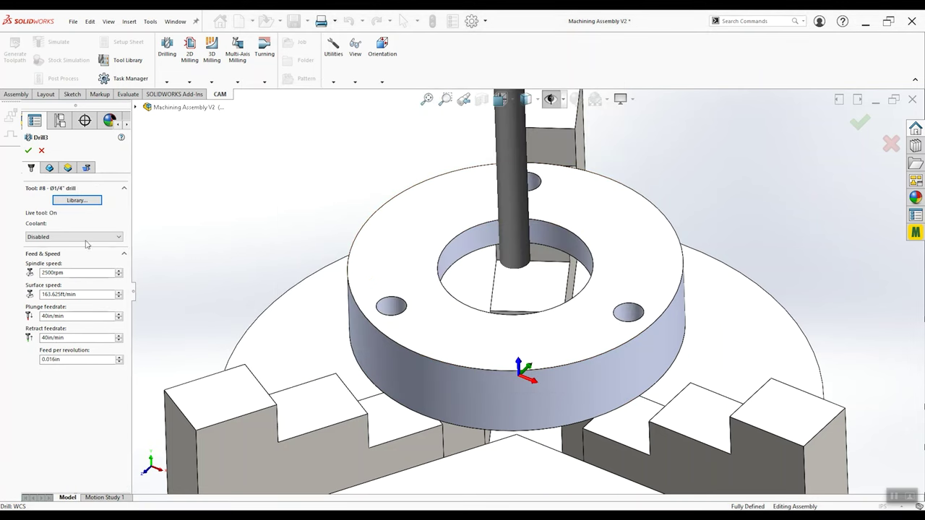
pyautogui.click(73, 316)
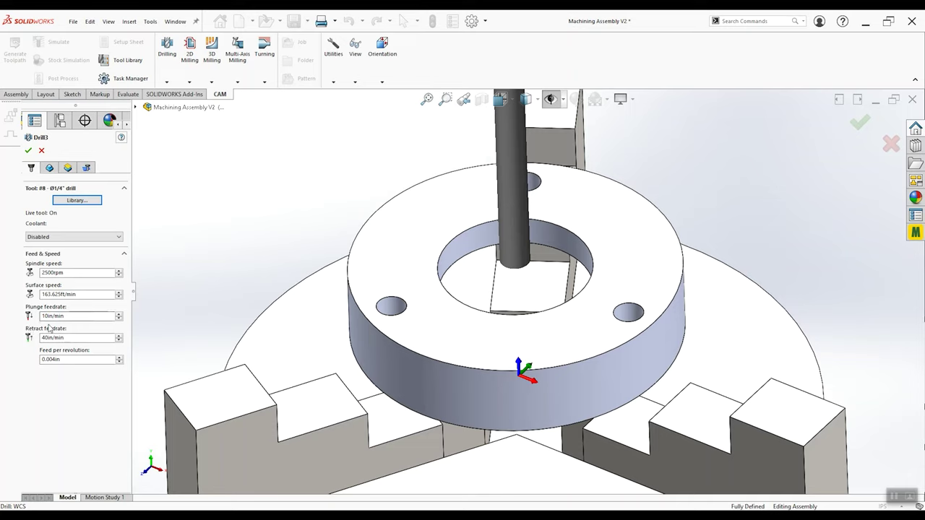
pyautogui.click(49, 168)
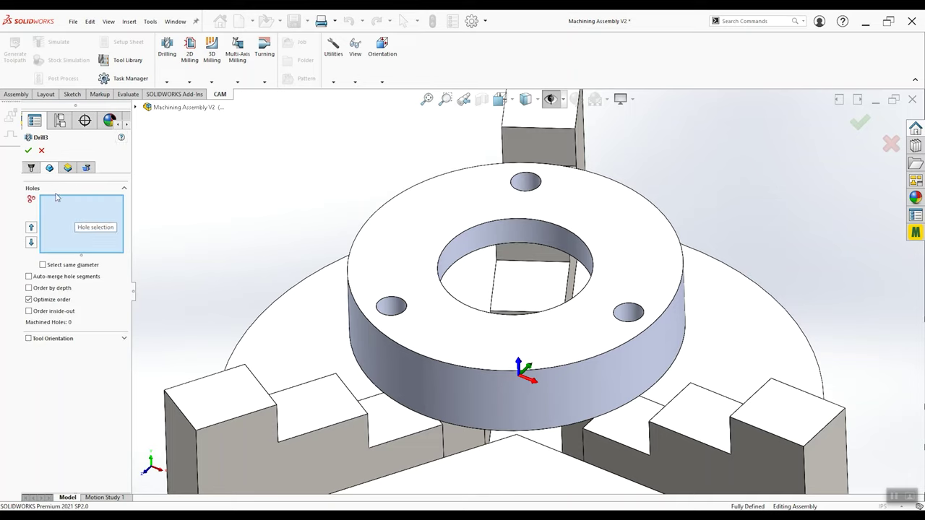
# Select the left, top and right bolt holes for Drill3
pyautogui.click(397, 316)
pyautogui.click(526, 185)
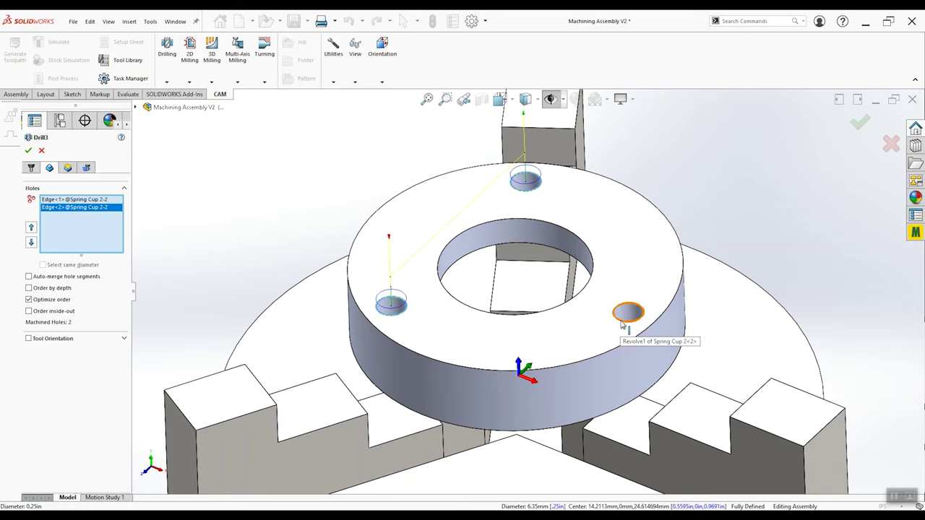
pyautogui.click(627, 311)
# Set Drill3's top to From Model Top and its bottom to From Model Bottom
pyautogui.click(67, 167)
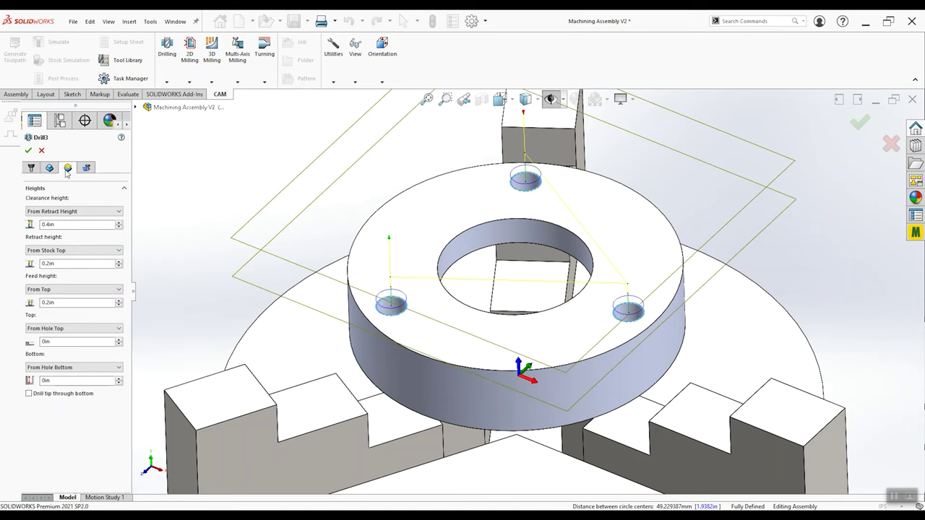
pyautogui.click(62, 329)
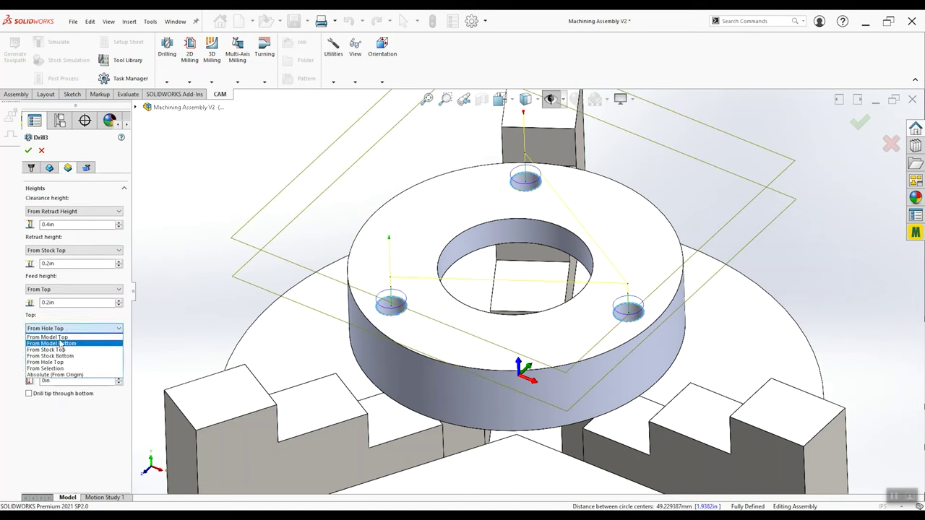
pyautogui.click(49, 337)
pyautogui.hotkey('ctrl', '1')
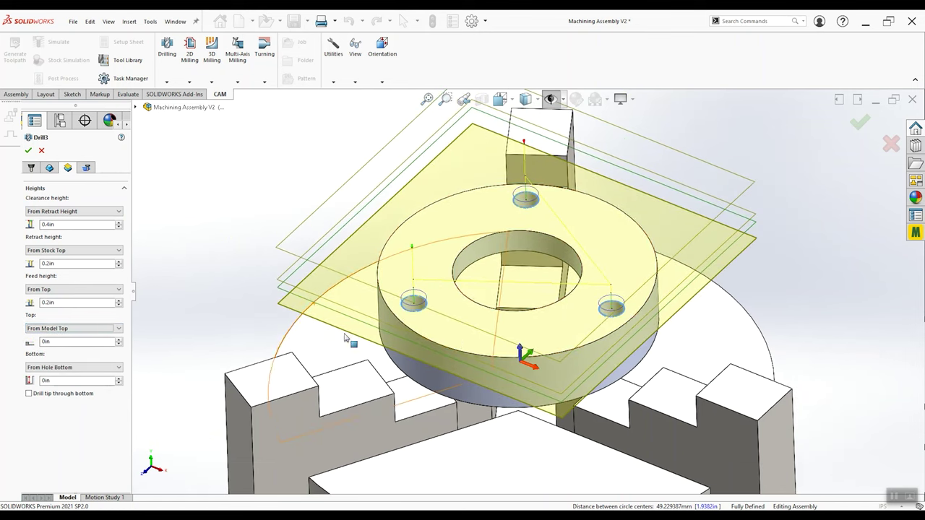
pyautogui.click(80, 367)
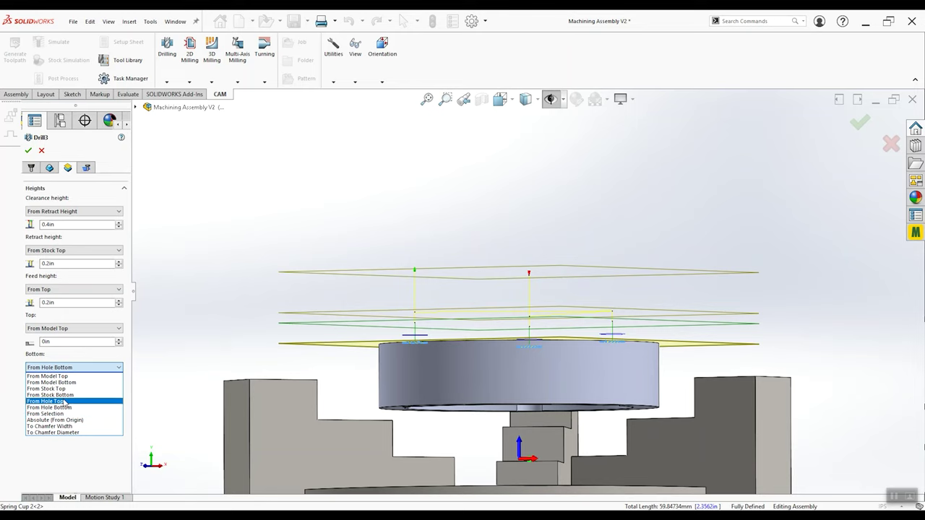
pyautogui.click(62, 383)
pyautogui.moveTo(426, 376)
pyautogui.mouseDown(button='middle')
pyautogui.moveTo(426, 419)
pyautogui.moveTo(425, 390)
pyautogui.mouseUp(button='middle')
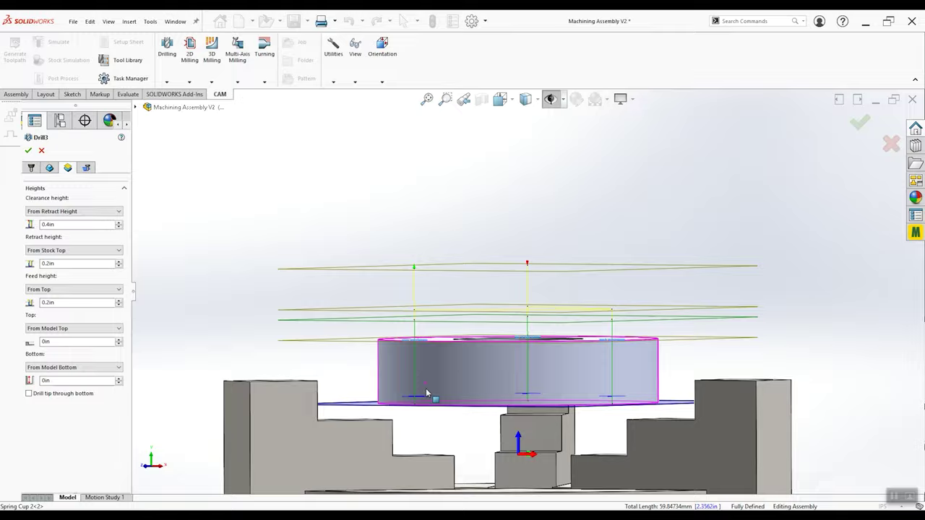
pyautogui.scroll(-5, 425, 390)
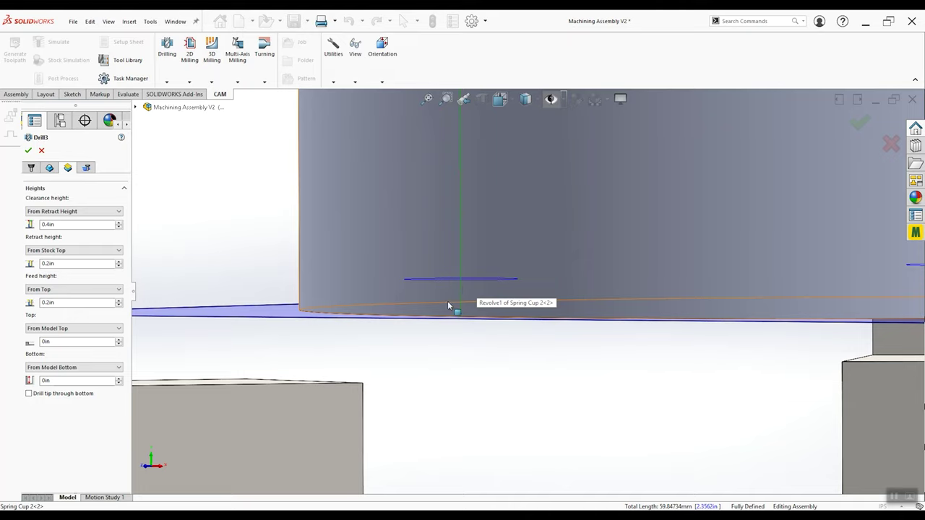
pyautogui.moveTo(437, 297); pyautogui.dragTo(466, 305, button='middle')
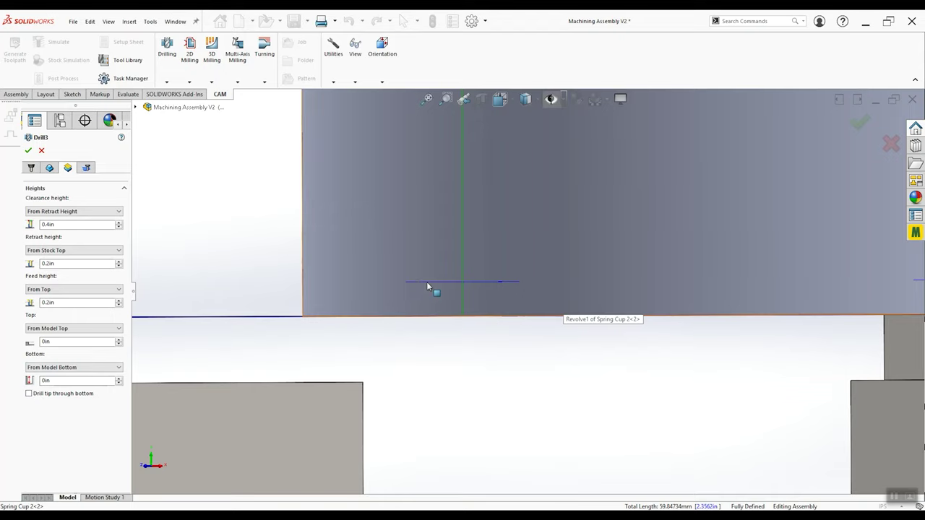
# Enable drill tip through bottom with a 0.1in break-through depth
pyautogui.click(29, 394)
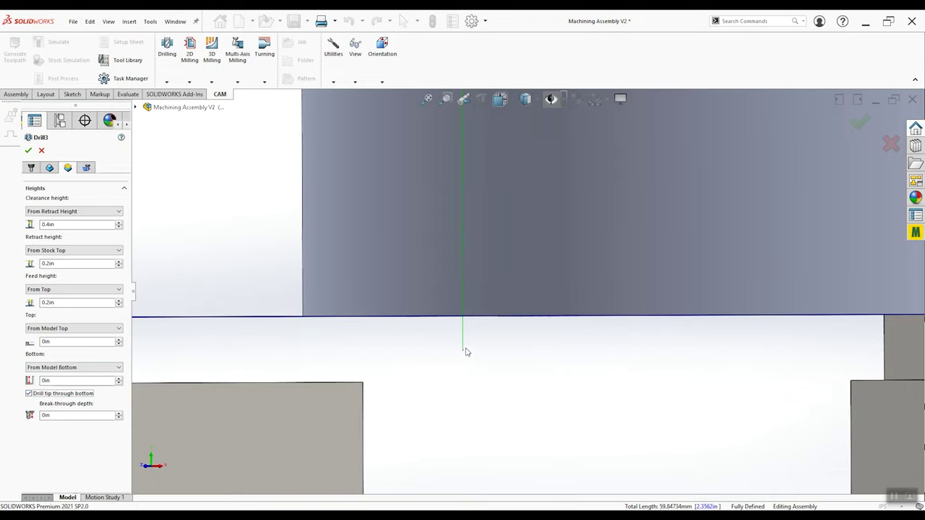
pyautogui.moveTo(492, 309); pyautogui.dragTo(488, 315, button='middle')
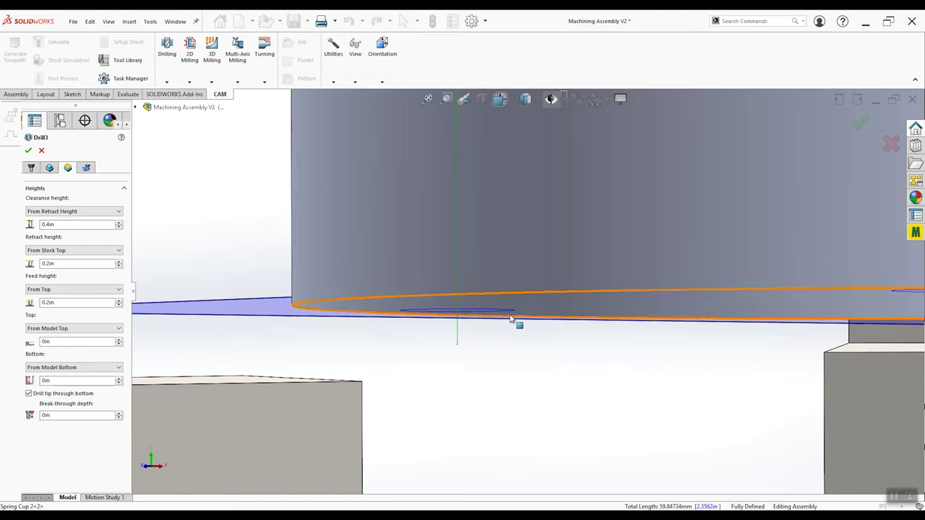
pyautogui.moveTo(448, 312)
pyautogui.mouseDown(button='middle')
pyautogui.moveTo(442, 330)
pyautogui.moveTo(457, 315)
pyautogui.moveTo(430, 305)
pyautogui.mouseUp(button='middle')
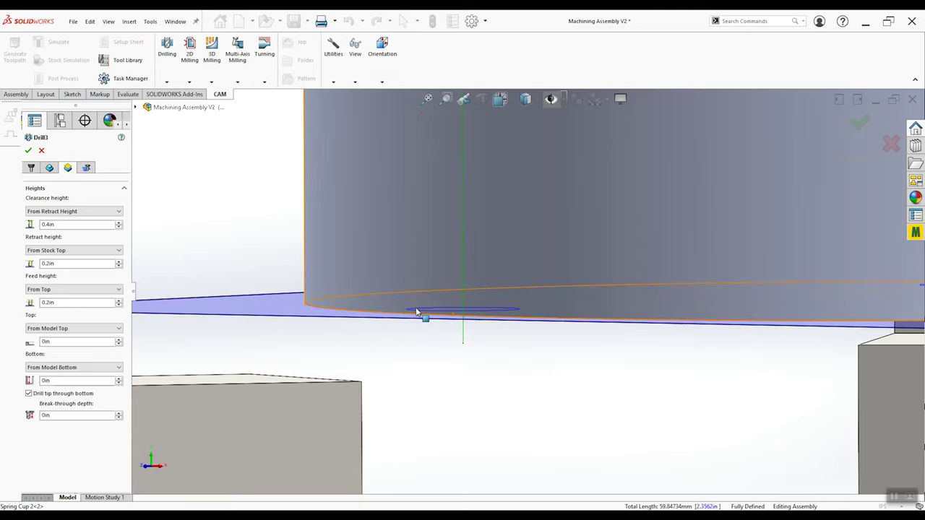
pyautogui.doubleClick(44, 413)
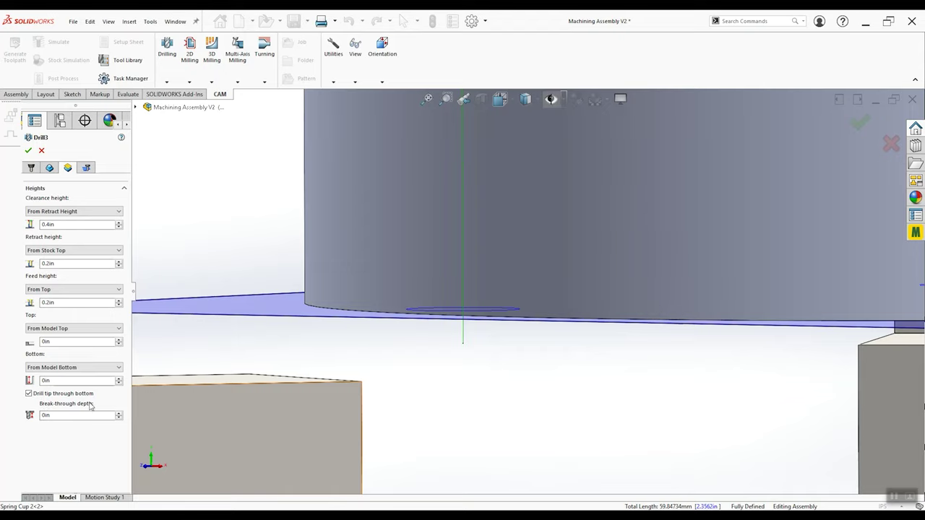
pyautogui.moveTo(52, 417); pyautogui.dragTo(35, 418)
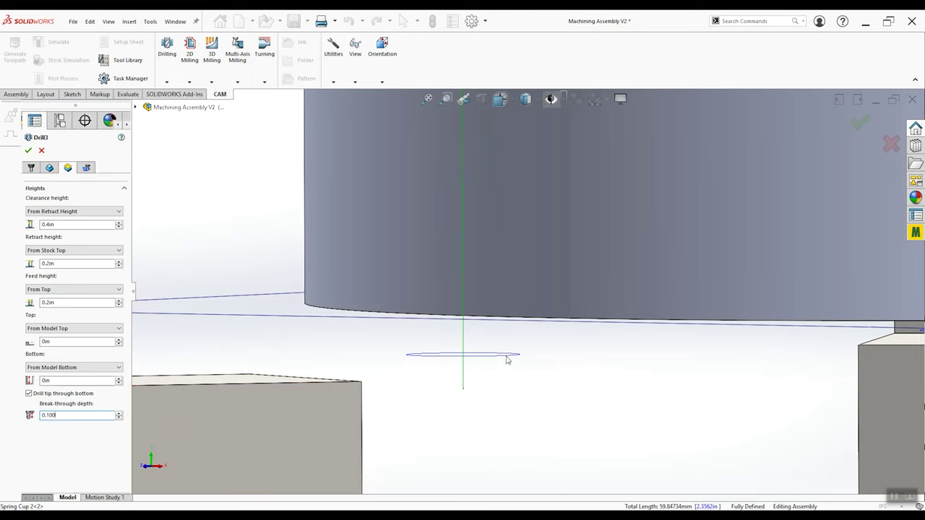
pyautogui.moveTo(548, 381)
pyautogui.mouseDown(button='middle')
pyautogui.moveTo(543, 354)
pyautogui.moveTo(540, 376)
pyautogui.mouseUp(button='middle')
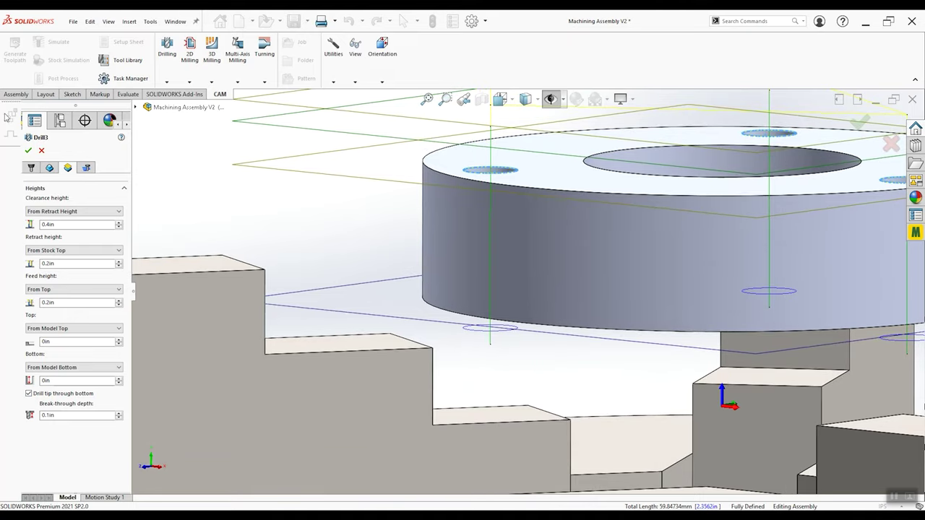
pyautogui.click(84, 168)
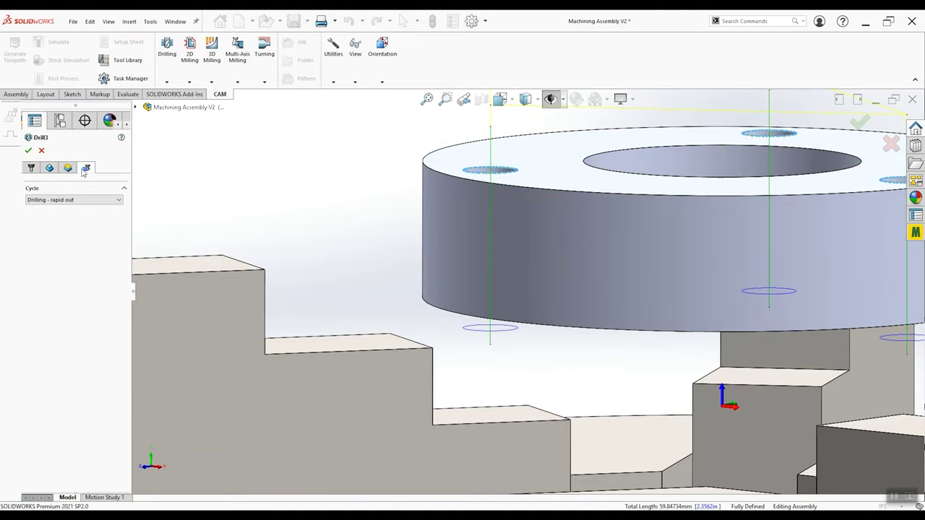
# Switch Drill3 to a Deep drilling – full retract cycle with 0.1in pecking depth and confirm
pyautogui.click(57, 201)
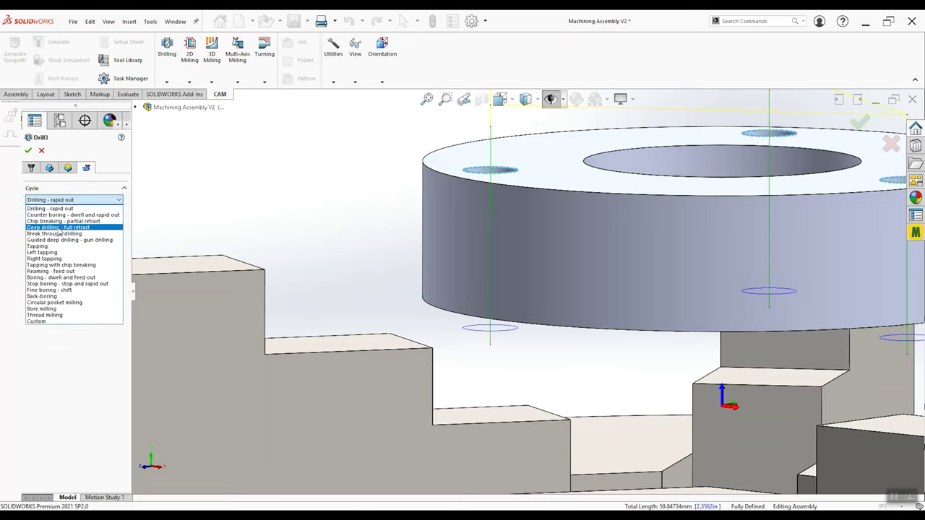
pyautogui.click(59, 228)
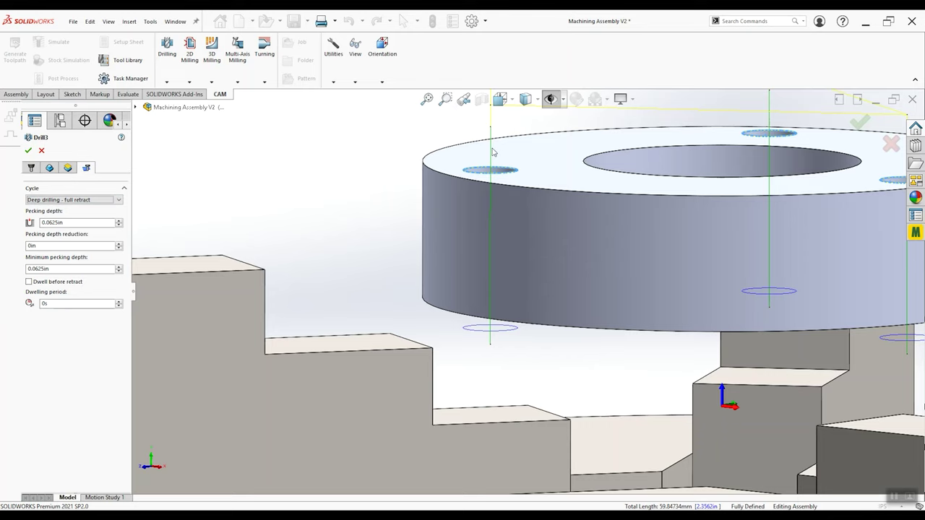
pyautogui.scroll(3, 506, 159)
pyautogui.scroll(-3, 500, 222)
pyautogui.hotkey('ctrl', '7')
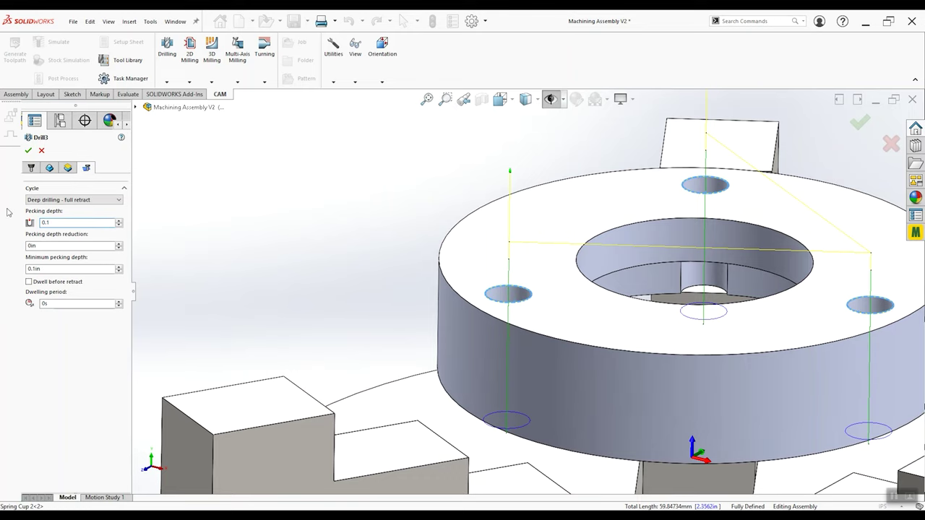
pyautogui.press('Return')
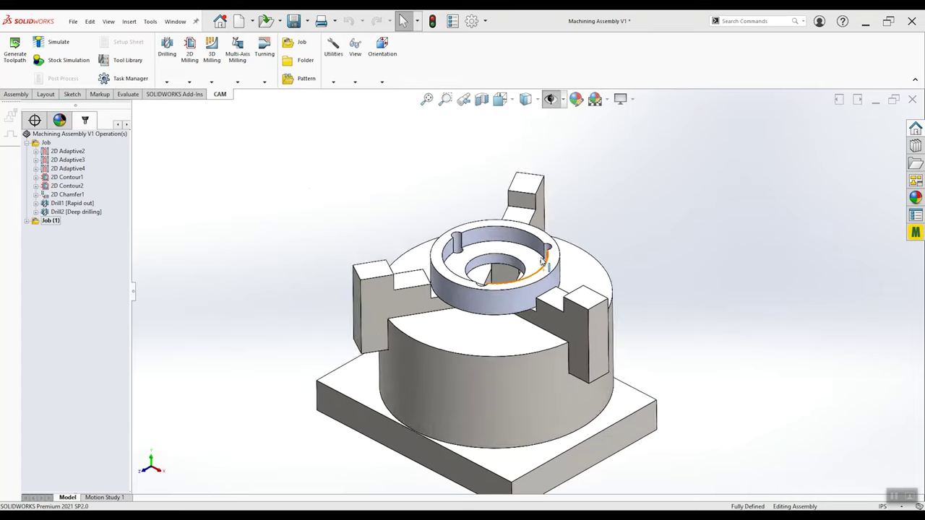
# Orbit and zoom the model to see more of the ring's top
pyautogui.scroll(-3, 505, 260)
pyautogui.moveTo(506, 260)
pyautogui.mouseDown(button='middle')
pyautogui.moveTo(522, 304)
pyautogui.moveTo(506, 258)
pyautogui.moveTo(506, 270)
pyautogui.mouseUp(button='middle')
pyautogui.scroll(3, 322, 187)
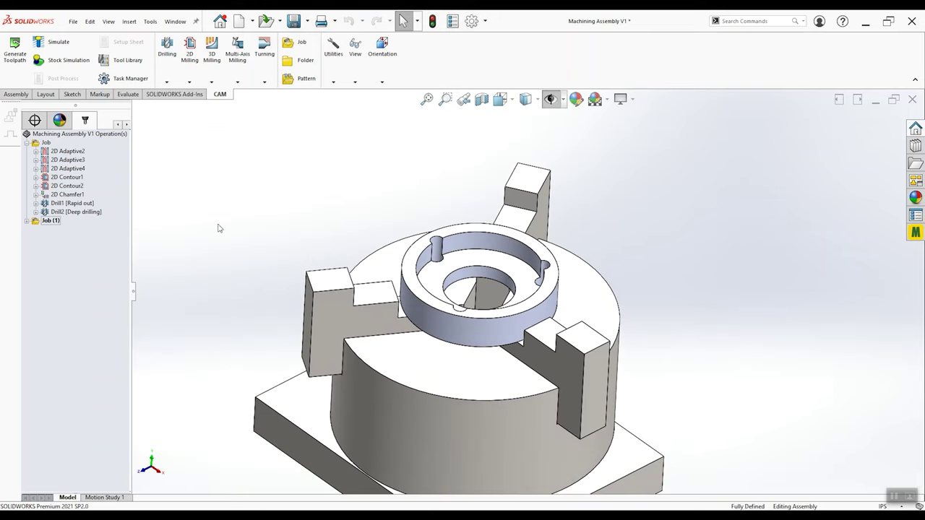
# Review Job (1)'s stock and WCS setup from a low side view, then accept it
pyautogui.click(48, 221)
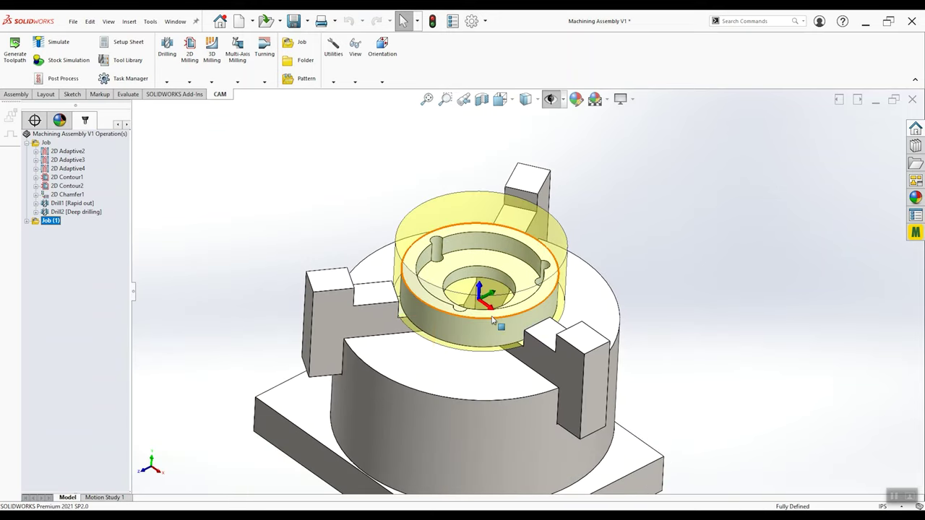
pyautogui.scroll(-5, 493, 320)
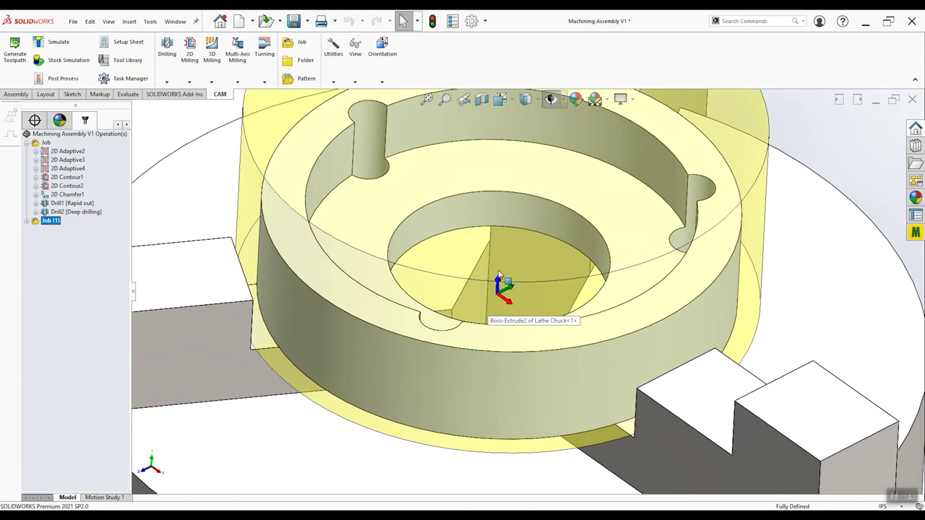
pyautogui.scroll(5, 498, 274)
pyautogui.moveTo(499, 274); pyautogui.dragTo(469, 304, button='middle')
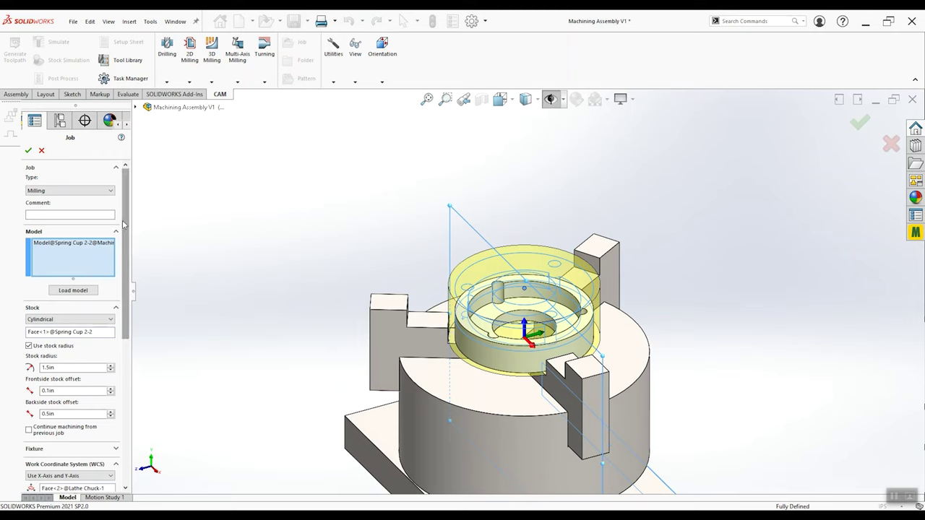
pyautogui.moveTo(125, 224); pyautogui.dragTo(133, 329)
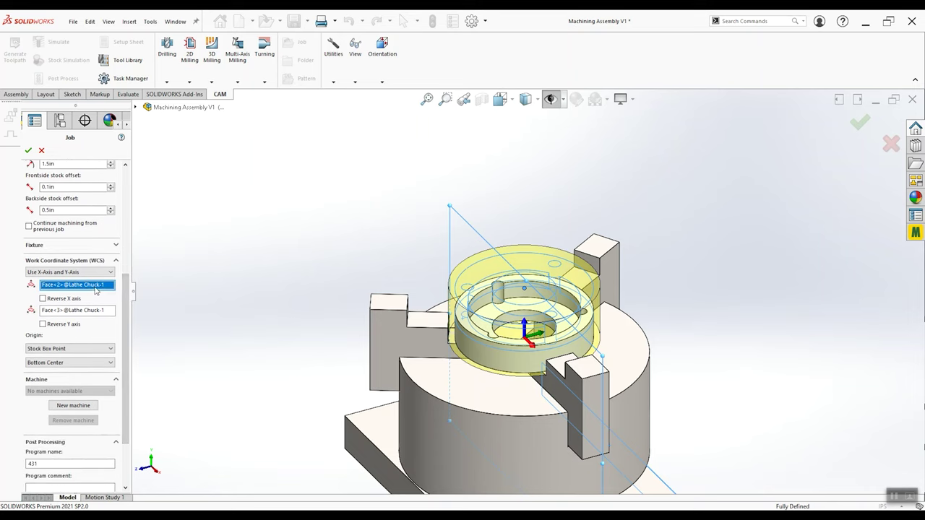
pyautogui.click(29, 150)
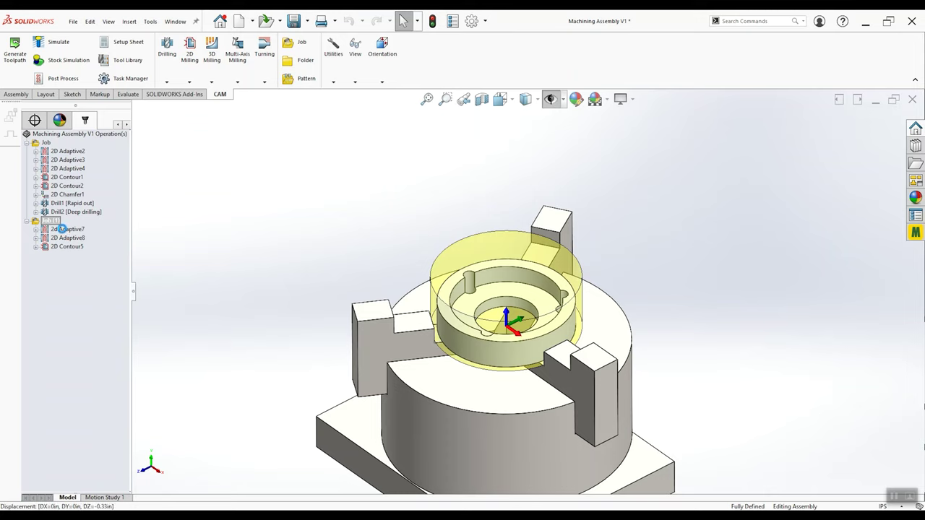
# Preview and inspect the 2d Adaptive7, 2D Adaptive8 and 2D Contour5 toolpaths
pyautogui.click(63, 230)
pyautogui.scroll(-5, 432, 371)
pyautogui.moveTo(454, 348)
pyautogui.mouseDown(button='middle')
pyautogui.moveTo(456, 303)
pyautogui.moveTo(457, 345)
pyautogui.mouseUp(button='middle')
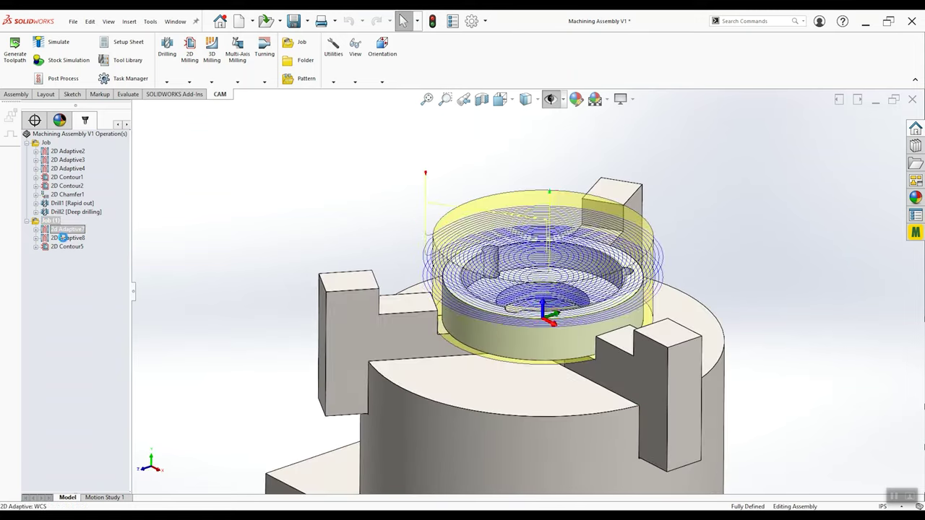
pyautogui.click(66, 238)
pyautogui.scroll(-5, 522, 329)
pyautogui.moveTo(522, 326); pyautogui.dragTo(324, 174, button='middle')
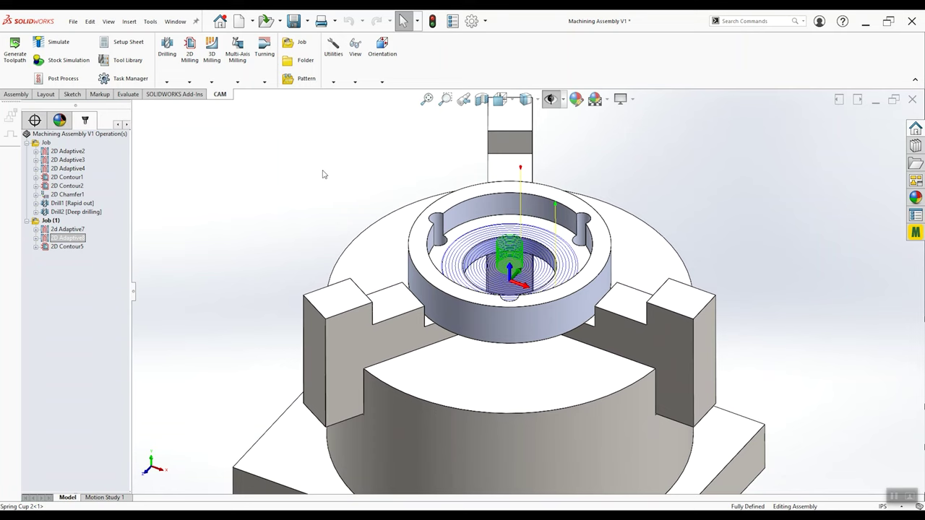
pyautogui.click(65, 247)
pyautogui.scroll(-6, 424, 340)
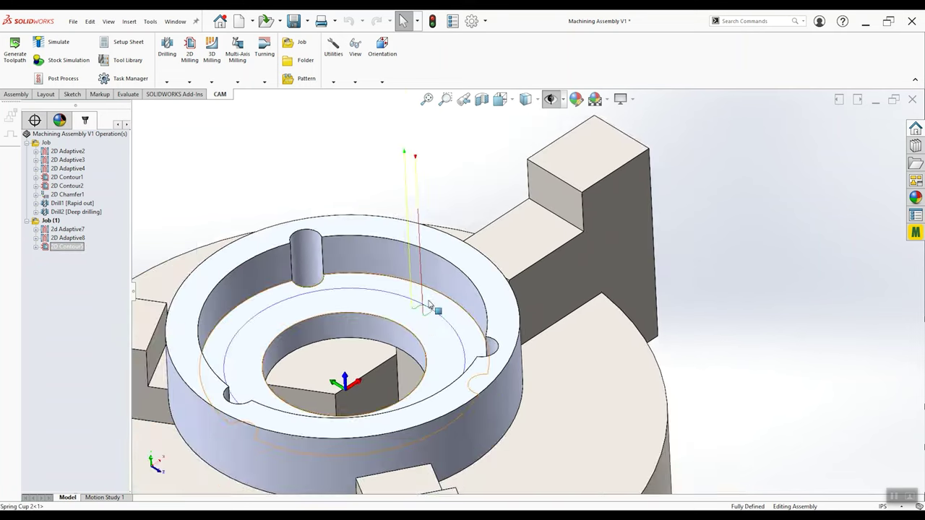
pyautogui.scroll(8, 491, 309)
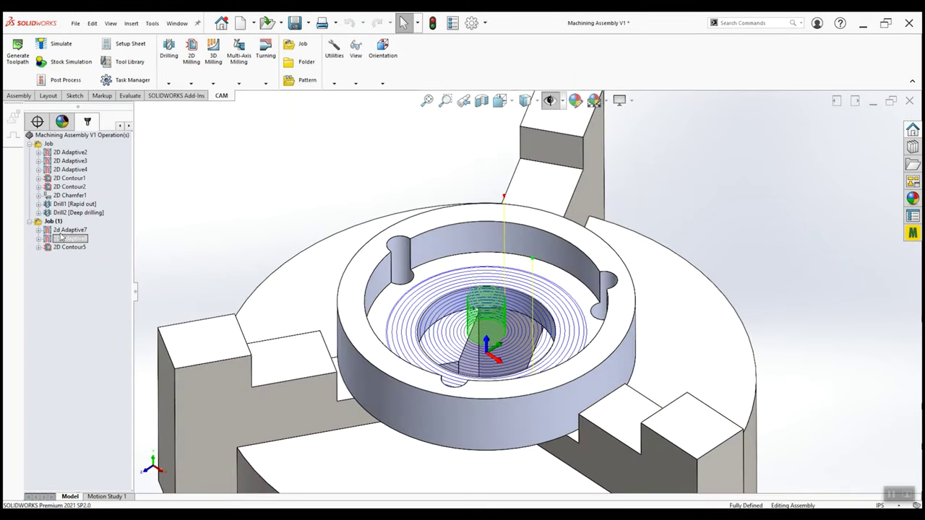
pyautogui.rightClick(62, 238)
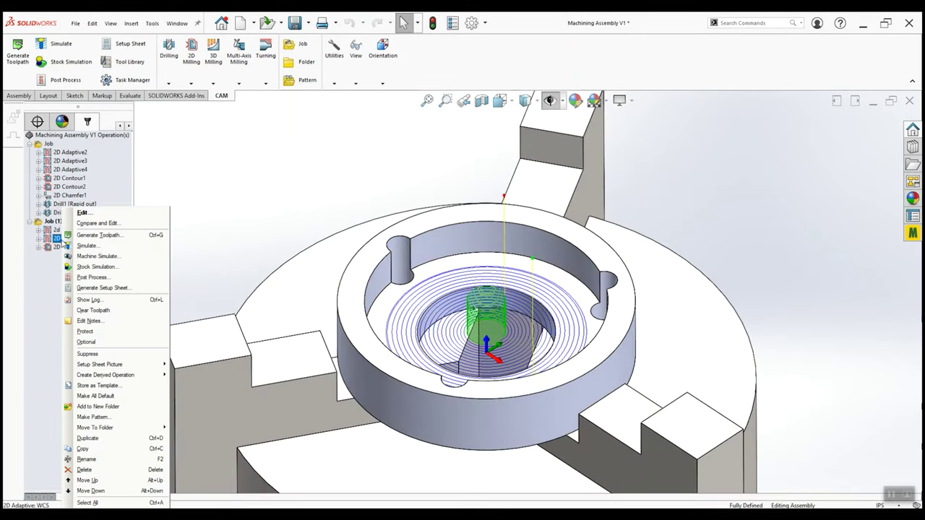
# Swap 2D Adaptive8's Arc1@Sketch2 contour for the cup's inner circular edge and regenerate
pyautogui.click(82, 213)
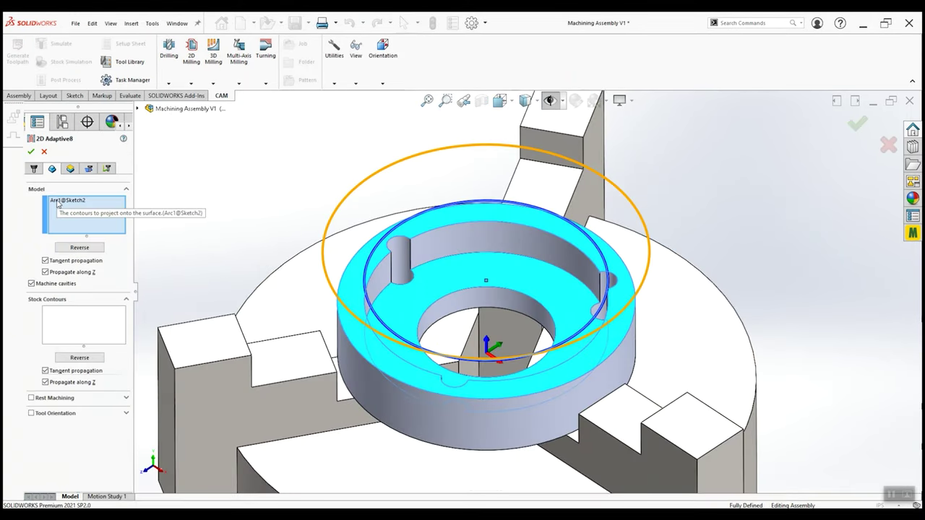
pyautogui.click(58, 202)
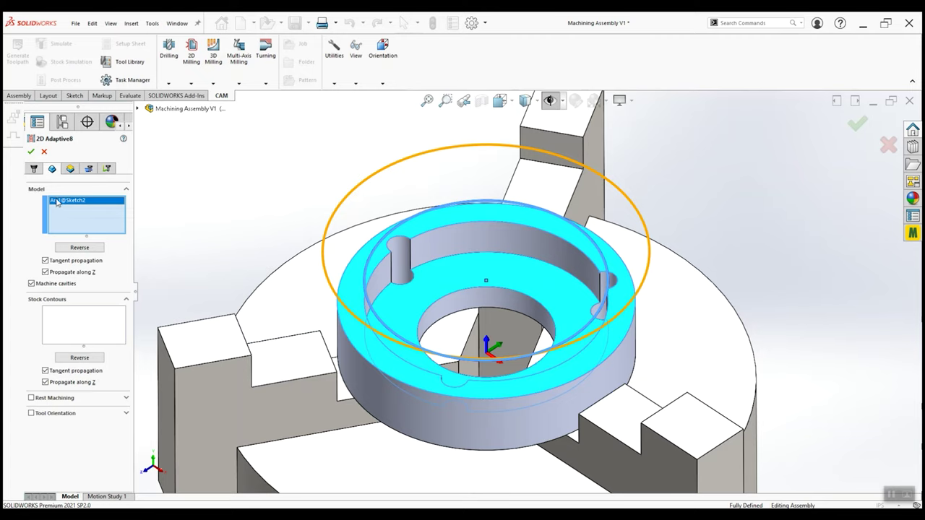
pyautogui.click(440, 262)
pyautogui.scroll(-8, 426, 284)
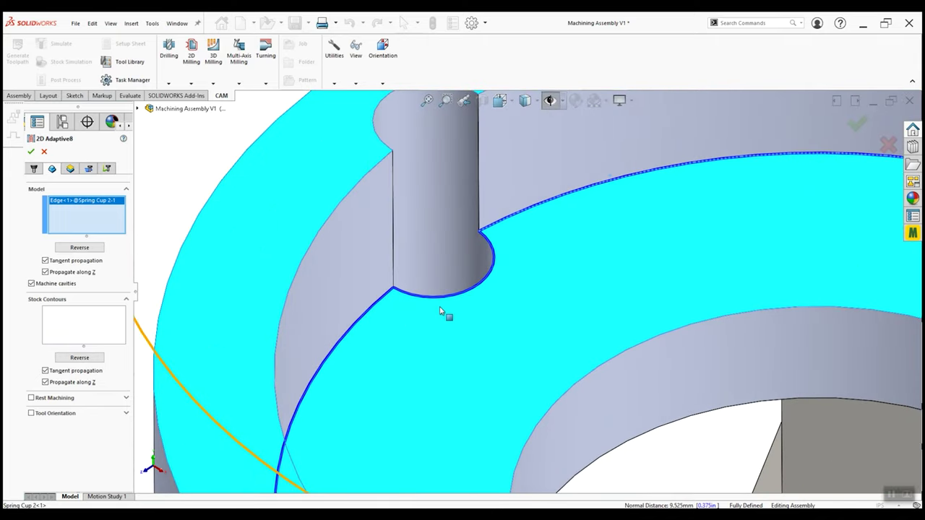
pyautogui.moveTo(439, 311)
pyautogui.mouseDown(button='middle')
pyautogui.moveTo(437, 333)
pyautogui.moveTo(438, 305)
pyautogui.moveTo(448, 304)
pyautogui.mouseUp(button='middle')
pyautogui.press('f')
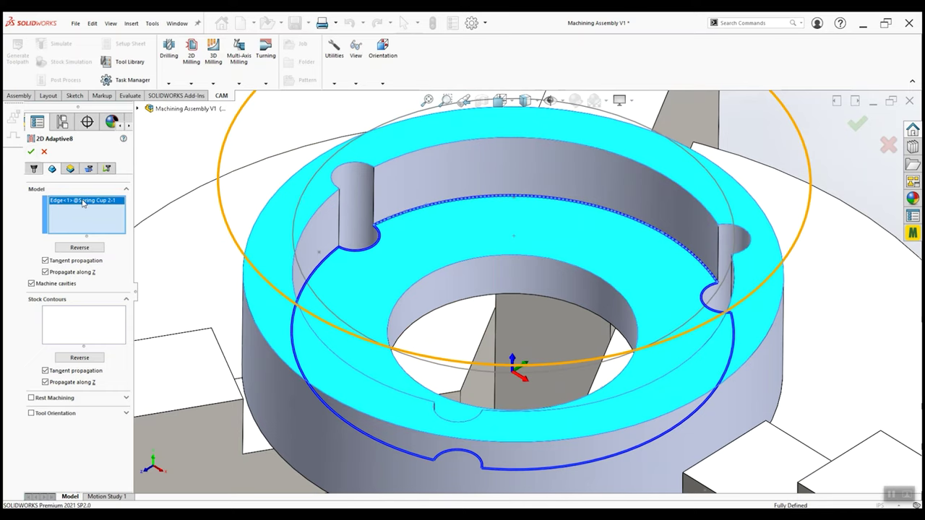
pyautogui.press('Delete')
pyautogui.click(298, 215)
pyautogui.click(31, 151)
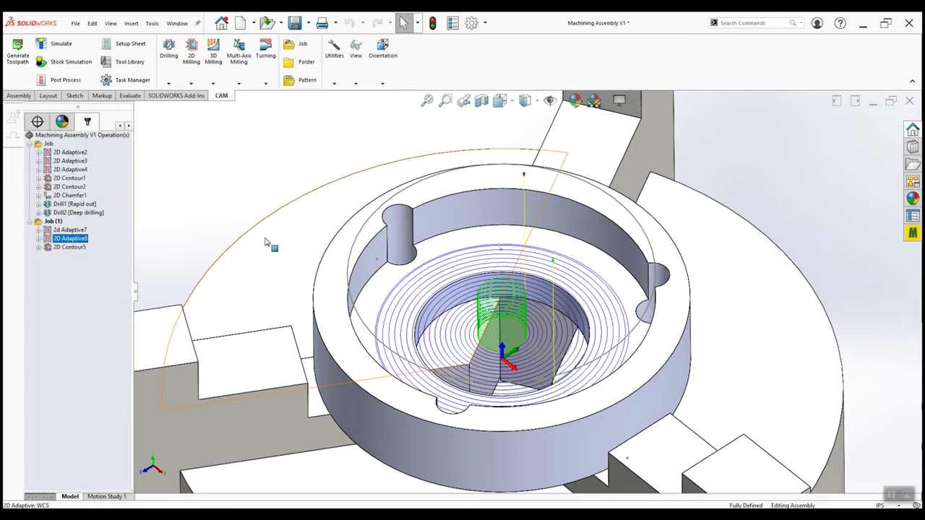
pyautogui.moveTo(448, 331); pyautogui.dragTo(506, 368, button='middle')
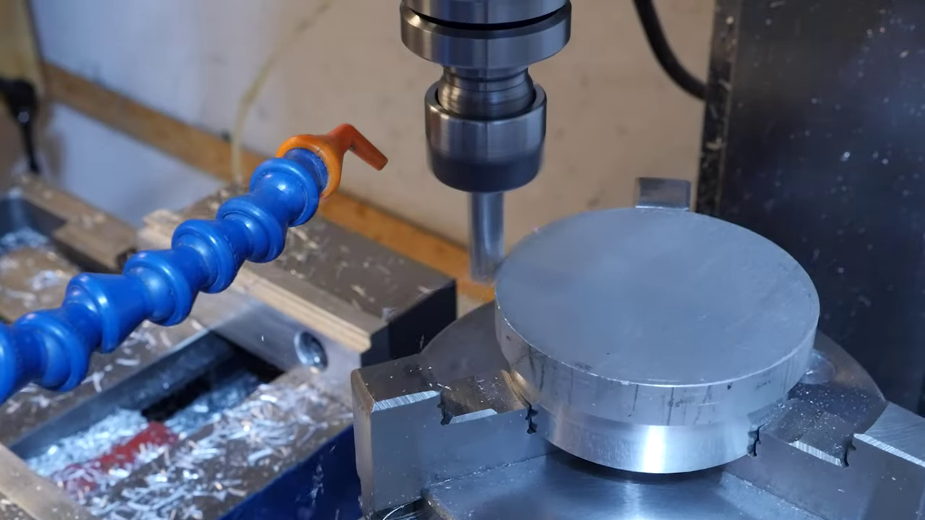